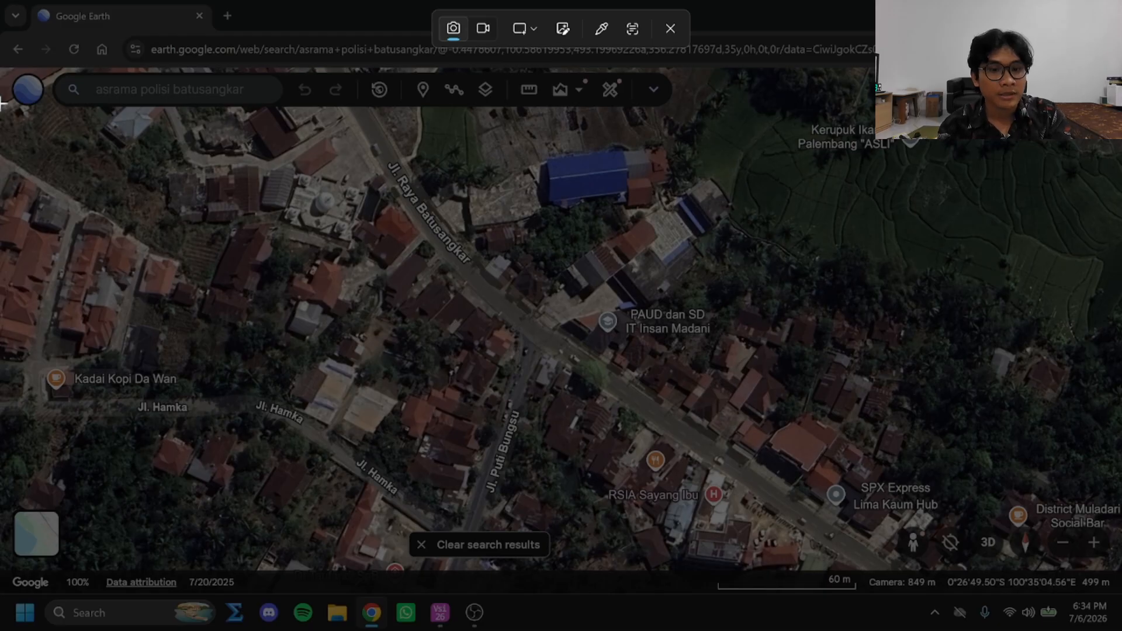
Capture the Google Earth map area around the Jl. Raya Batusangkar junction as a screenshot and check the saved image
{"action": "left_click_drag", "start_coordinate": [1, 104], "coordinate": [1121, 594]}
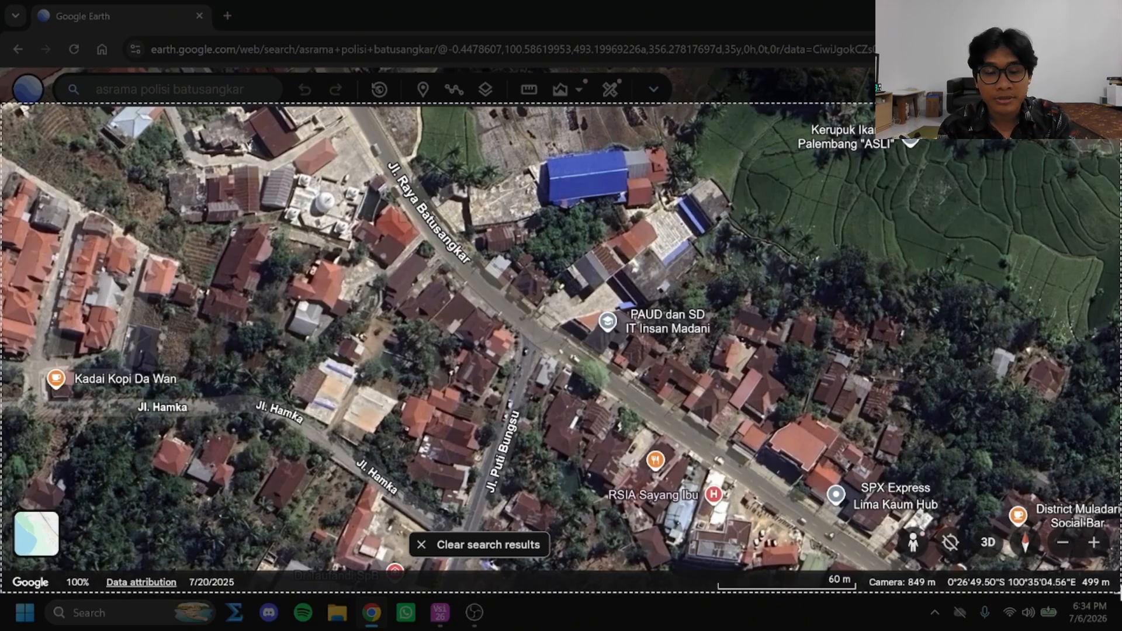
{"action": "left_click_drag", "start_coordinate": [1121, 593], "coordinate": [1121, 593]}
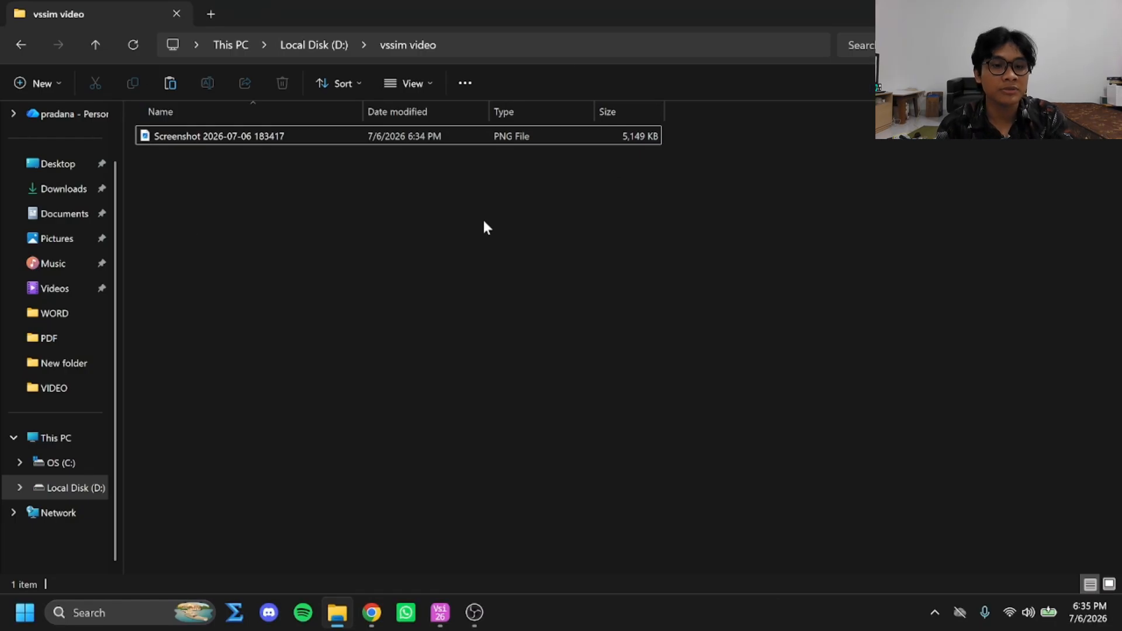
{"action": "double_click", "coordinate": [238, 139]}
{"action": "left_click", "coordinate": [1093, 106]}
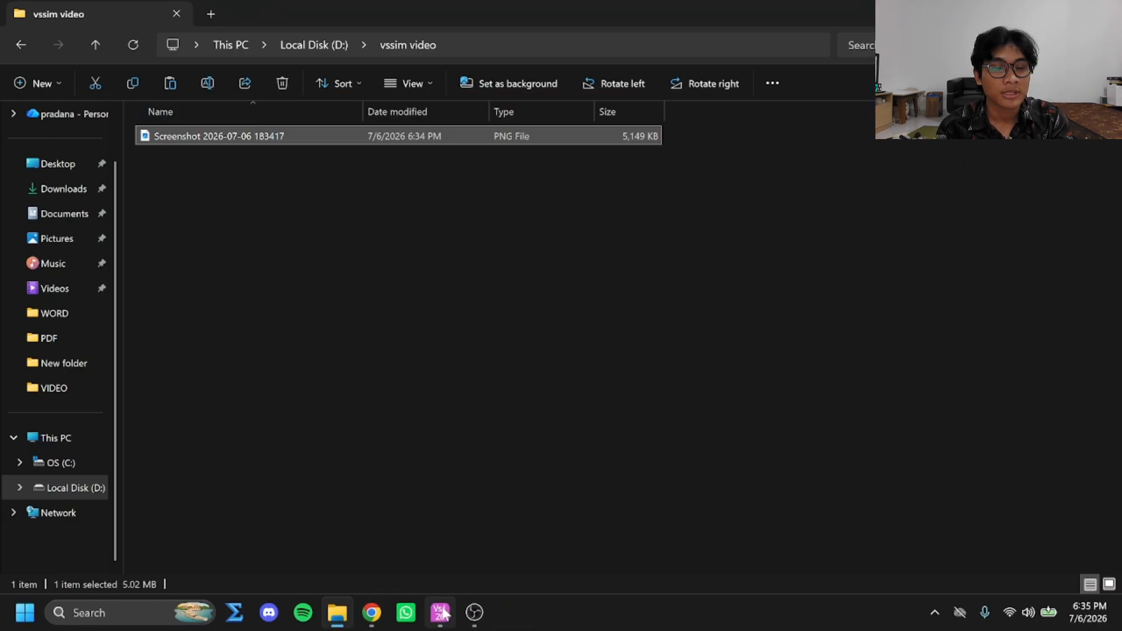
{"action": "left_click", "coordinate": [443, 612]}
{"action": "left_click", "coordinate": [337, 612]}
{"action": "left_click_drag", "start_coordinate": [343, 26], "coordinate": [739, 128]}
{"action": "left_click", "coordinate": [95, 268]}
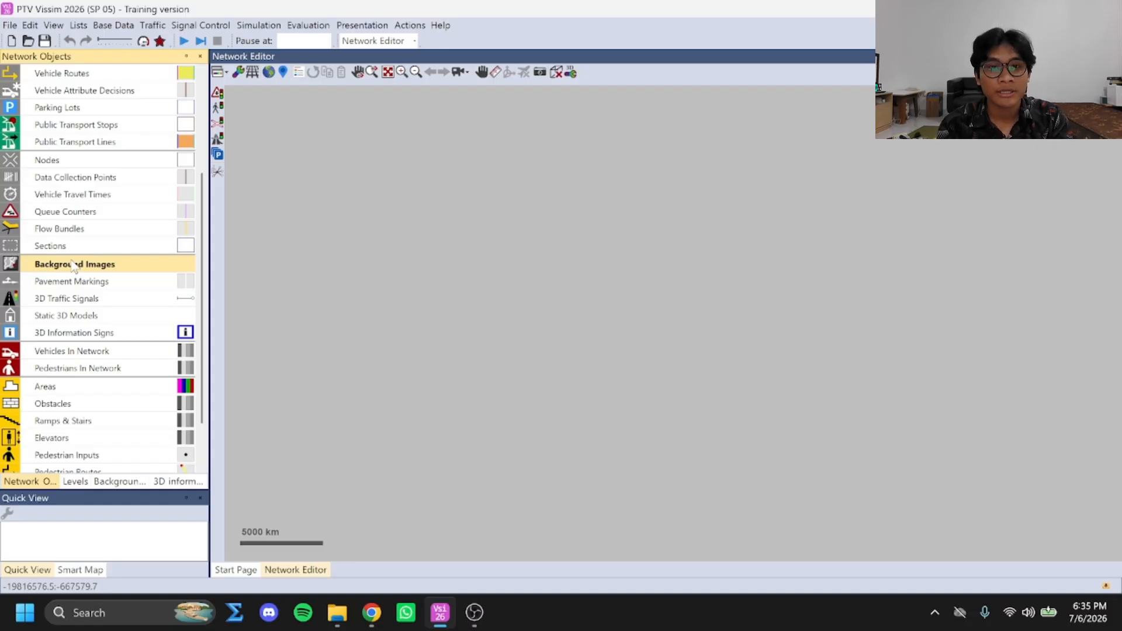
{"action": "right_click", "coordinate": [505, 234]}
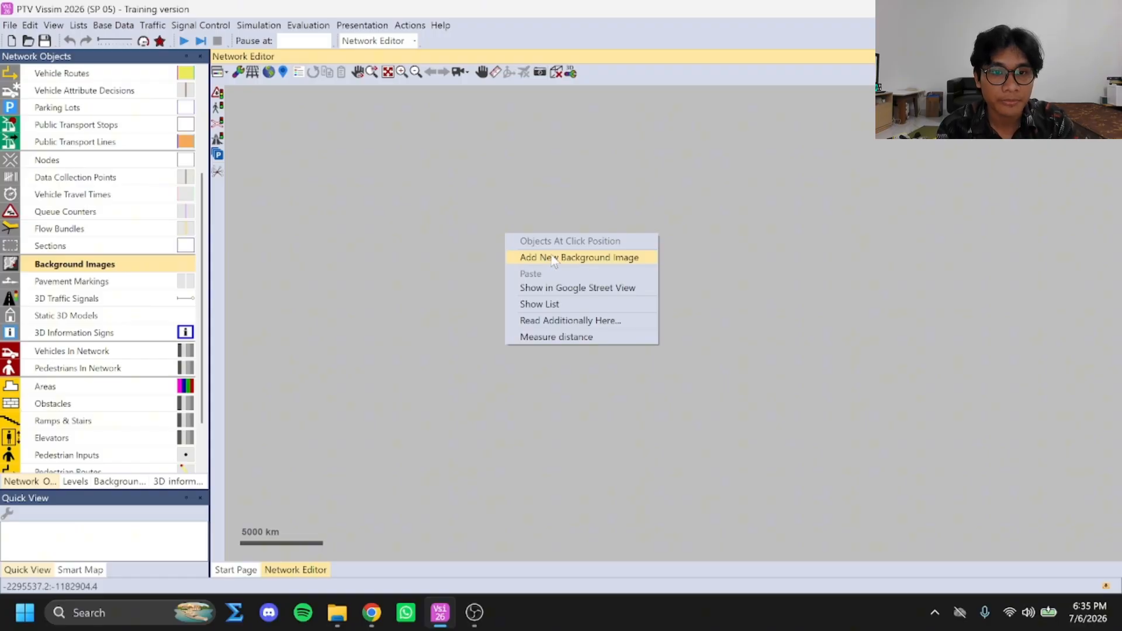
{"action": "left_click", "coordinate": [554, 257]}
{"action": "left_click", "coordinate": [187, 159]}
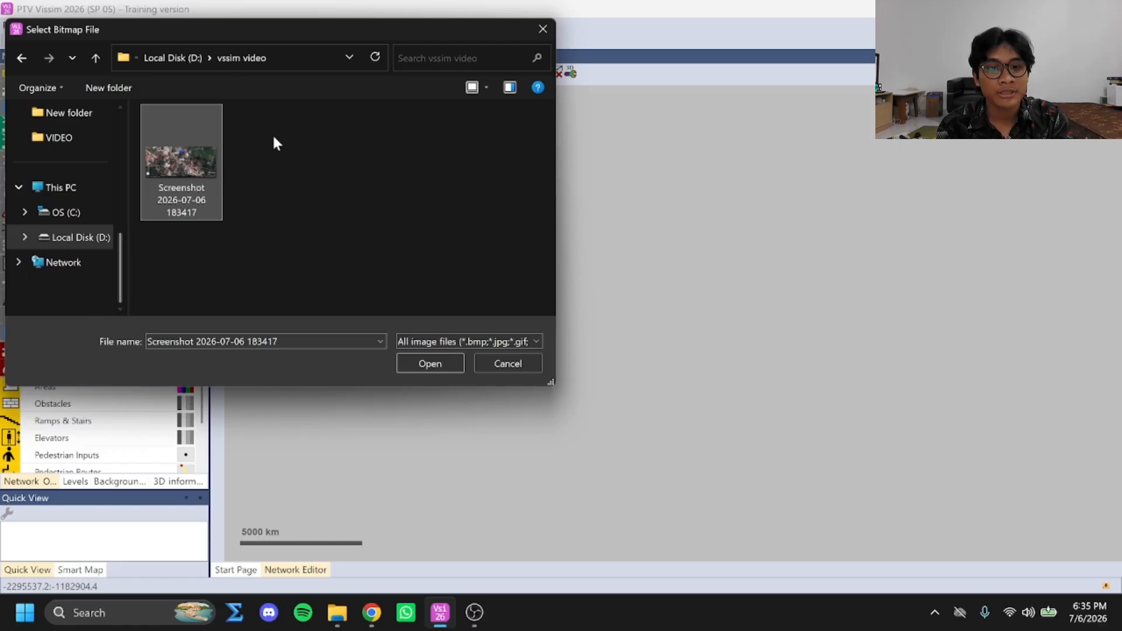
{"action": "left_click", "coordinate": [426, 364]}
{"action": "left_click_drag", "start_coordinate": [627, 363], "coordinate": [522, 536]}
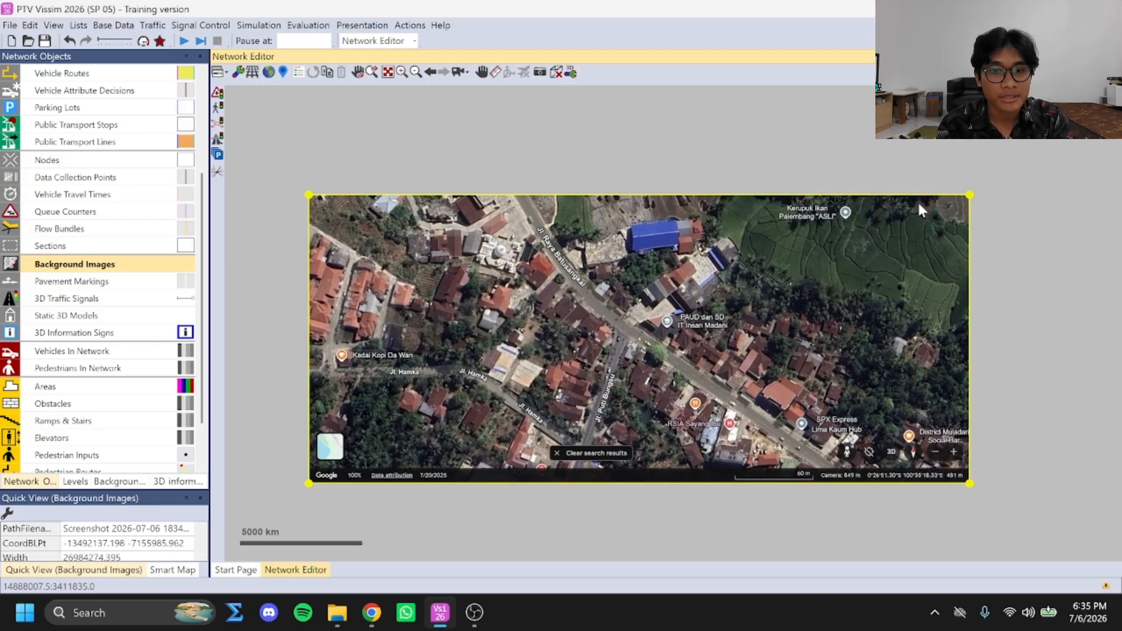
Scale the background image by measuring along its map scale bar and setting the distance to 60 m
{"action": "scroll", "coordinate": [772, 486], "scroll_direction": "up", "scroll_amount": 1}
{"action": "scroll", "coordinate": [771, 486], "scroll_direction": "up", "scroll_amount": 4}
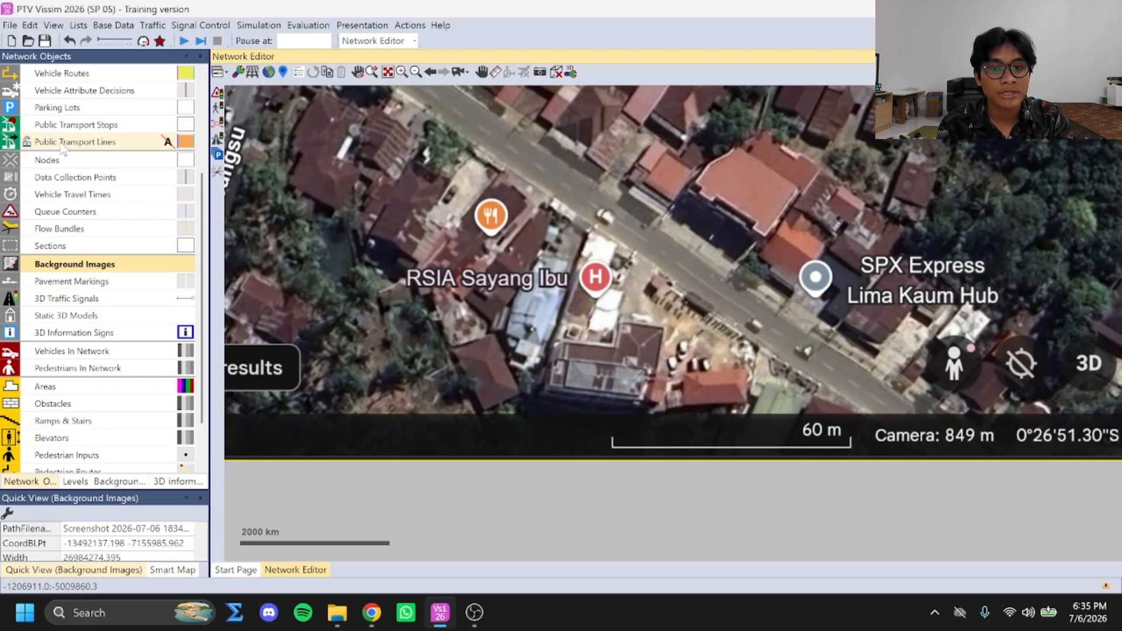
{"action": "right_click", "coordinate": [585, 453]}
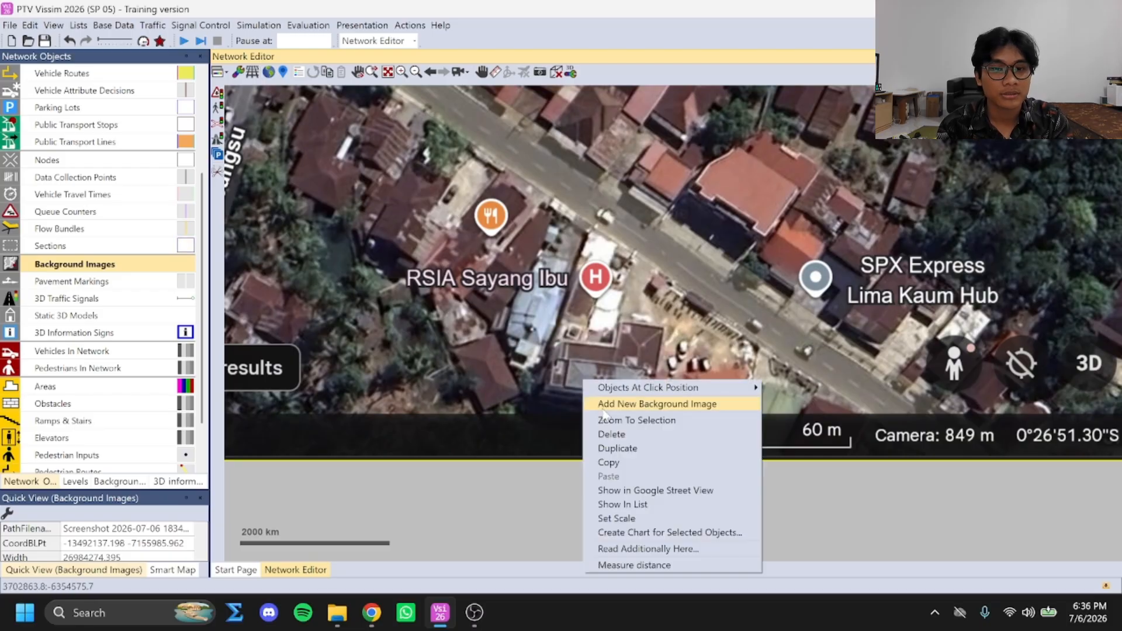
{"action": "left_click", "coordinate": [618, 520]}
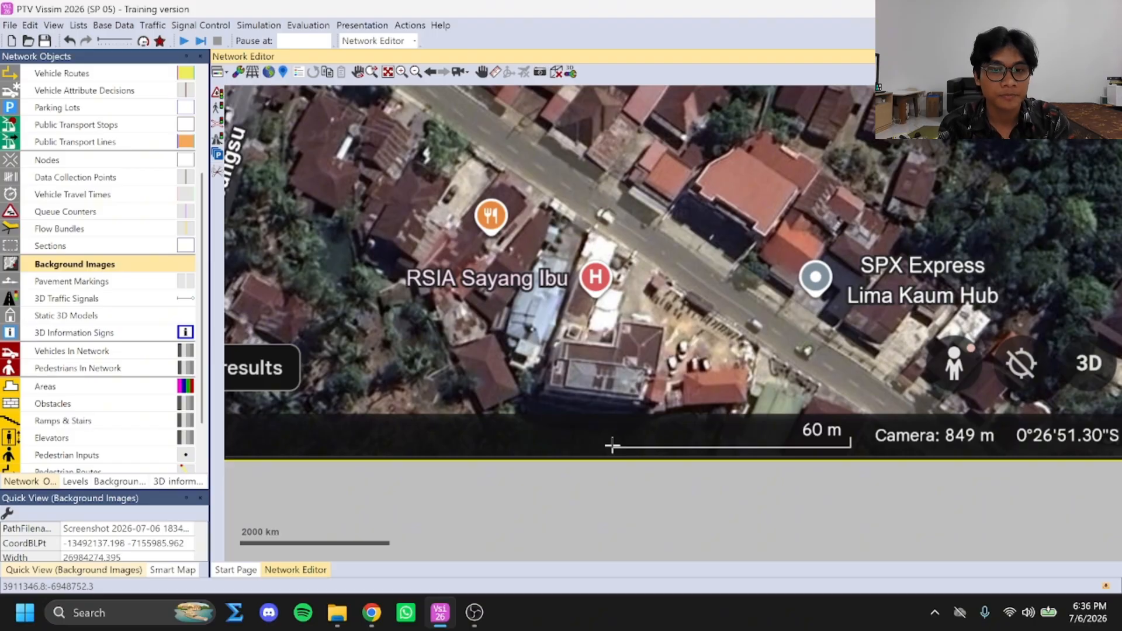
{"action": "left_click_drag", "start_coordinate": [612, 445], "coordinate": [851, 448]}
{"action": "left_click_drag", "start_coordinate": [237, 157], "coordinate": [188, 148]}
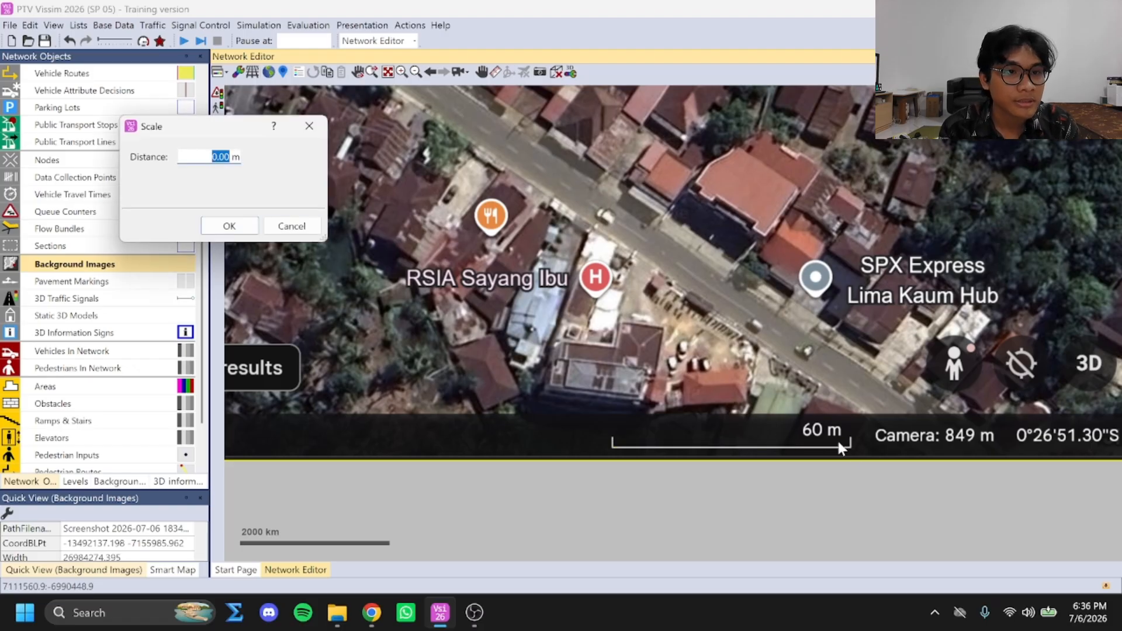
{"action": "type", "text": "60"}
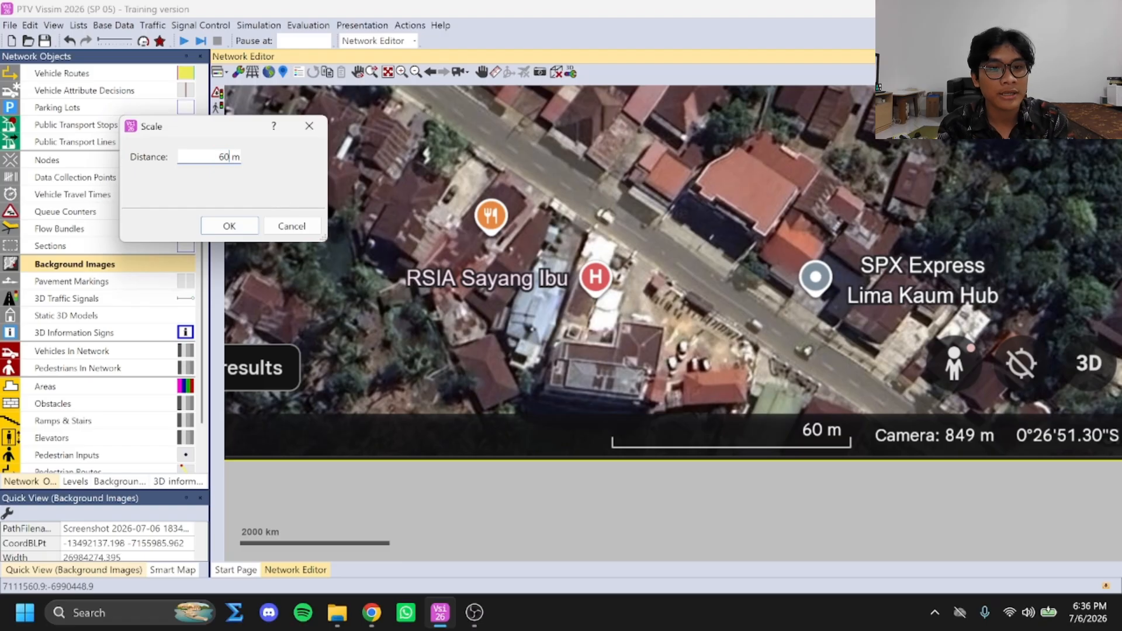
{"action": "left_click", "coordinate": [239, 229]}
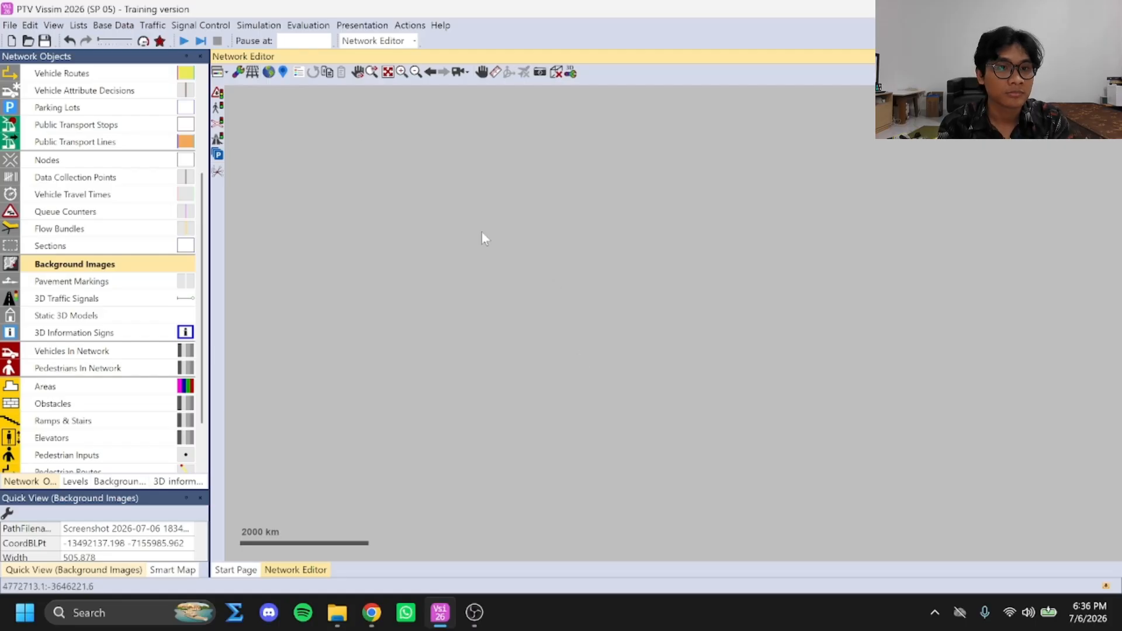
Add a new link on the northern part of Jl. Raya Batusangkar, continuing past the distance warning, with a lane width of 2.365 m
{"action": "left_click", "coordinate": [389, 72]}
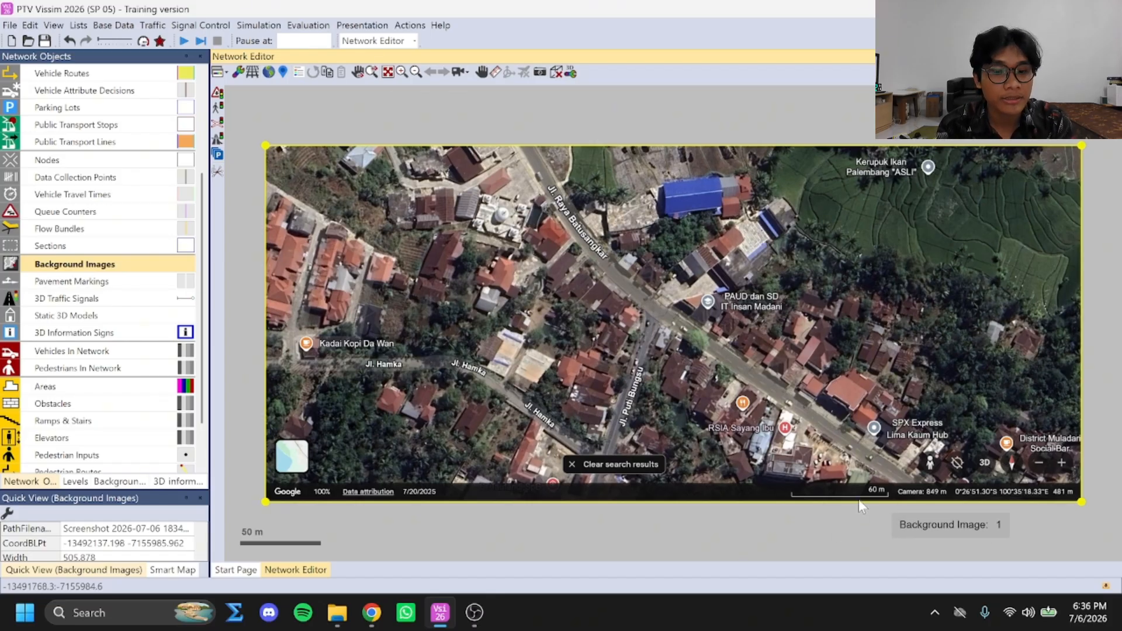
{"action": "left_click_drag", "start_coordinate": [781, 511], "coordinate": [787, 527]}
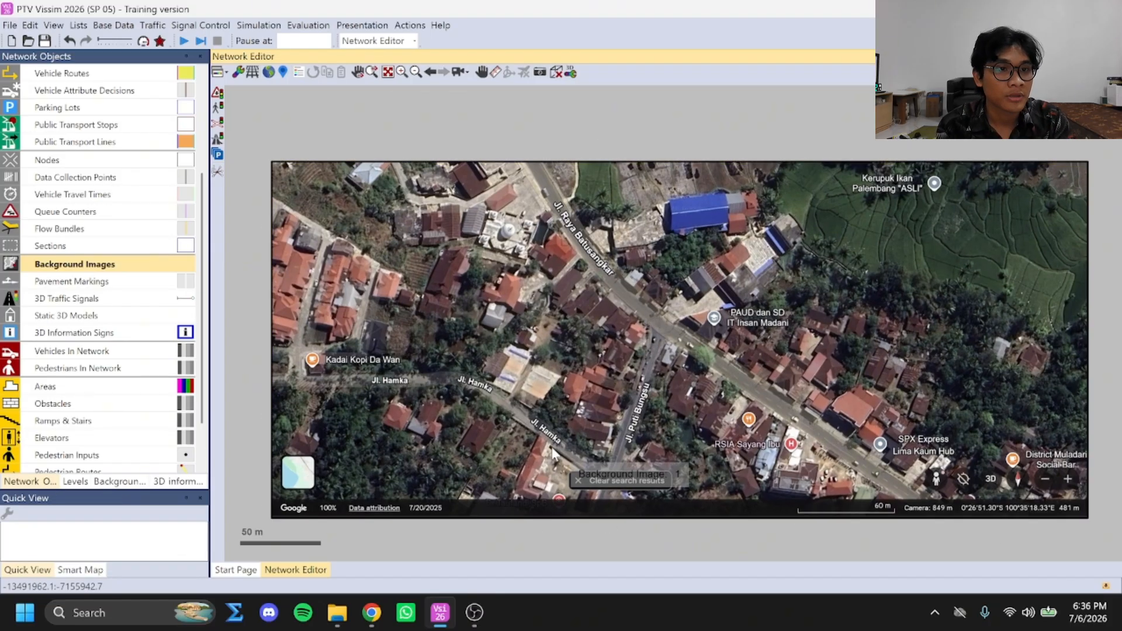
{"action": "scroll", "coordinate": [94, 102], "scroll_direction": "up", "scroll_amount": 3}
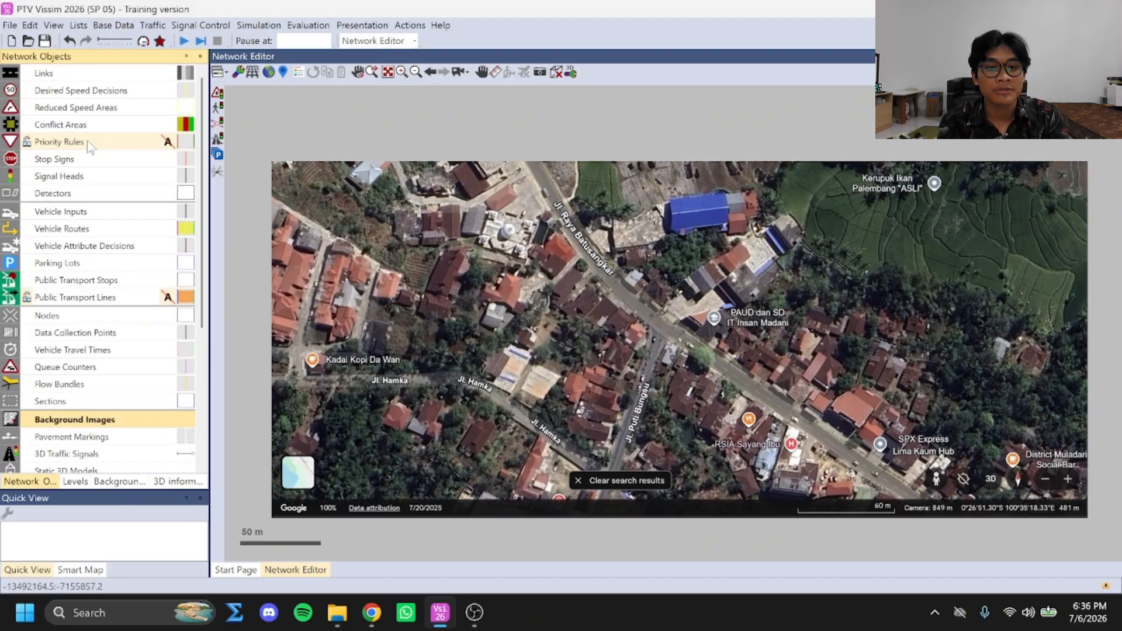
{"action": "left_click", "coordinate": [52, 81]}
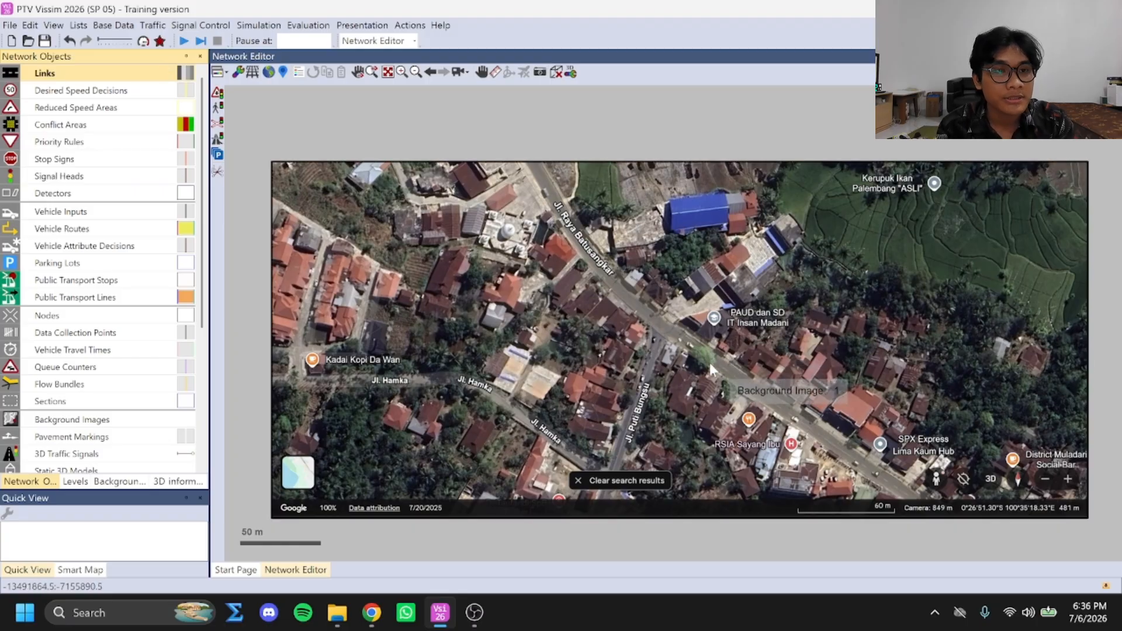
{"action": "right_click", "coordinate": [567, 222]}
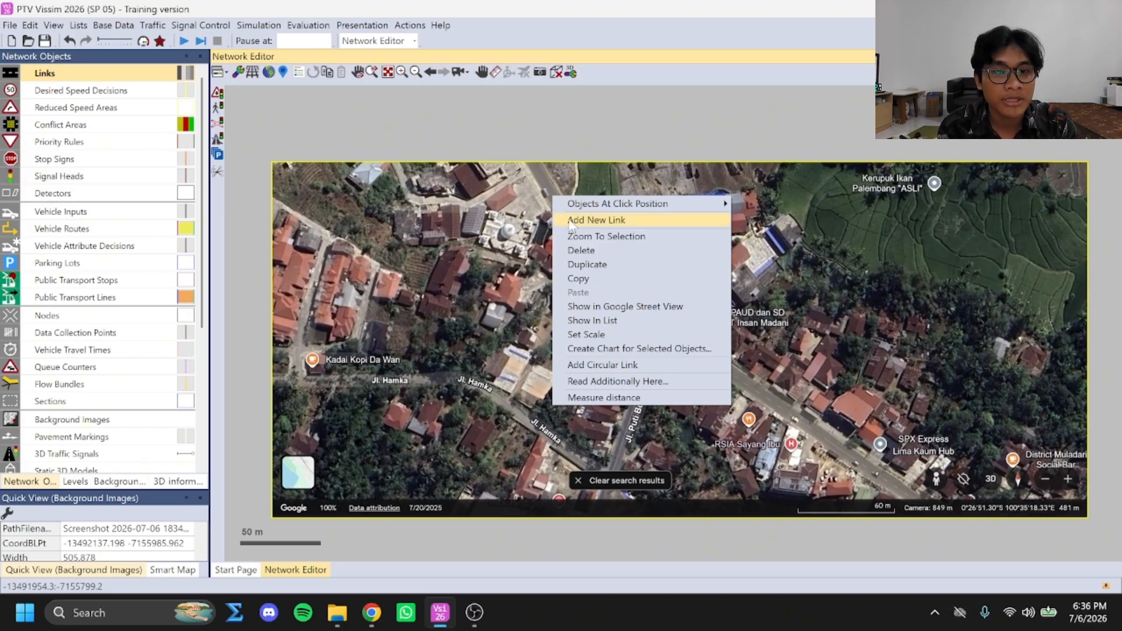
{"action": "left_click", "coordinate": [577, 226]}
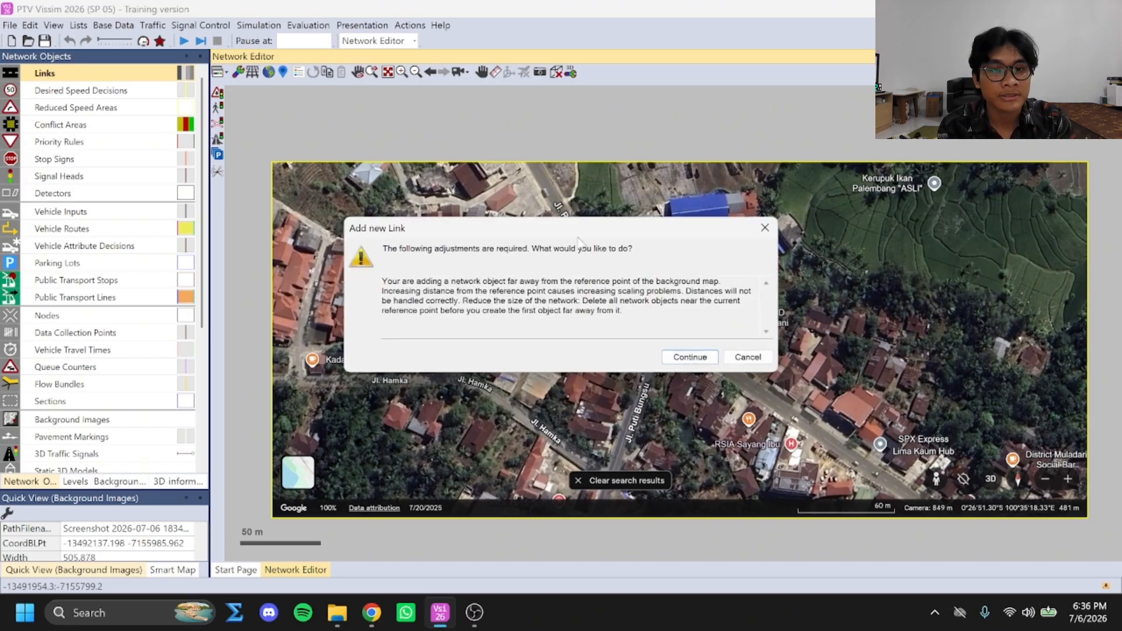
{"action": "left_click", "coordinate": [702, 362]}
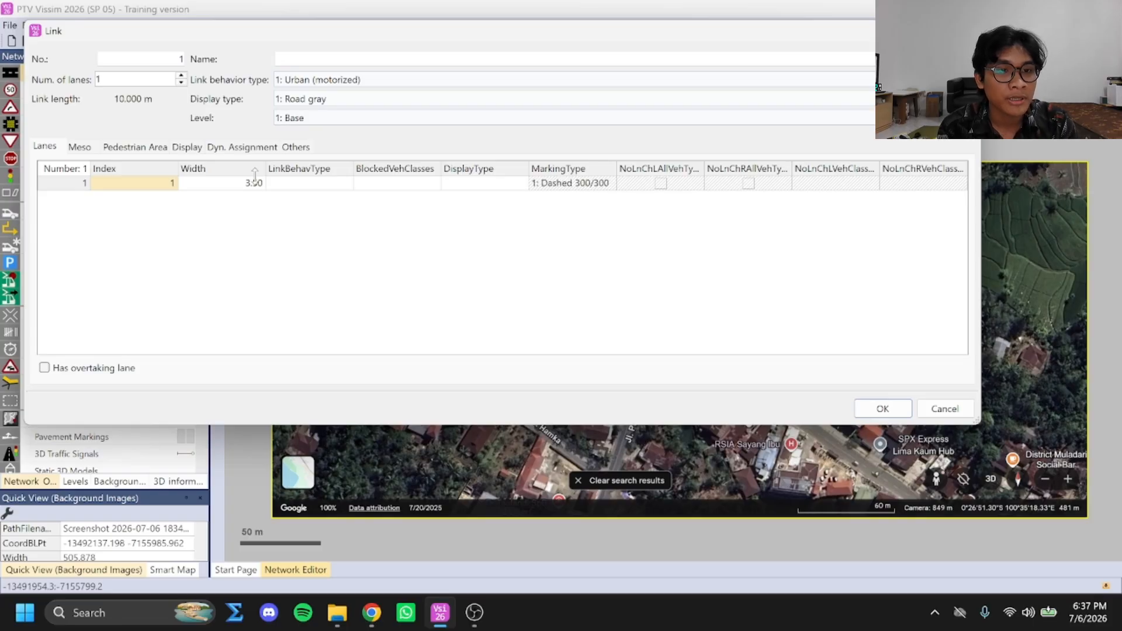
{"action": "left_click", "coordinate": [255, 182]}
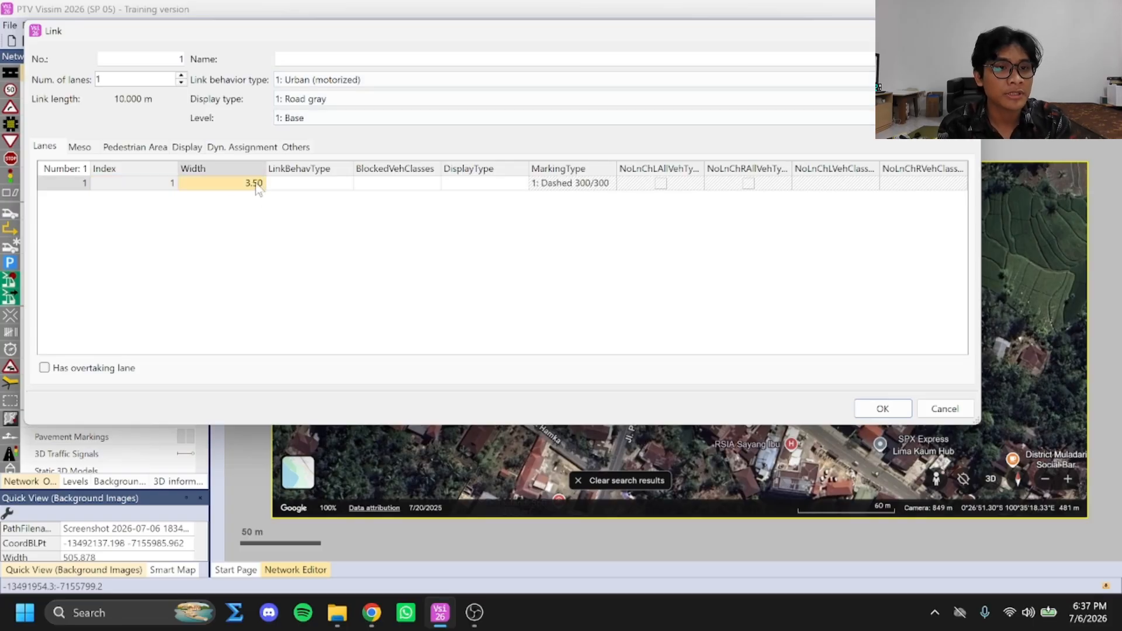
{"action": "left_click", "coordinate": [257, 183]}
{"action": "left_click_drag", "start_coordinate": [225, 183], "coordinate": [321, 187]}
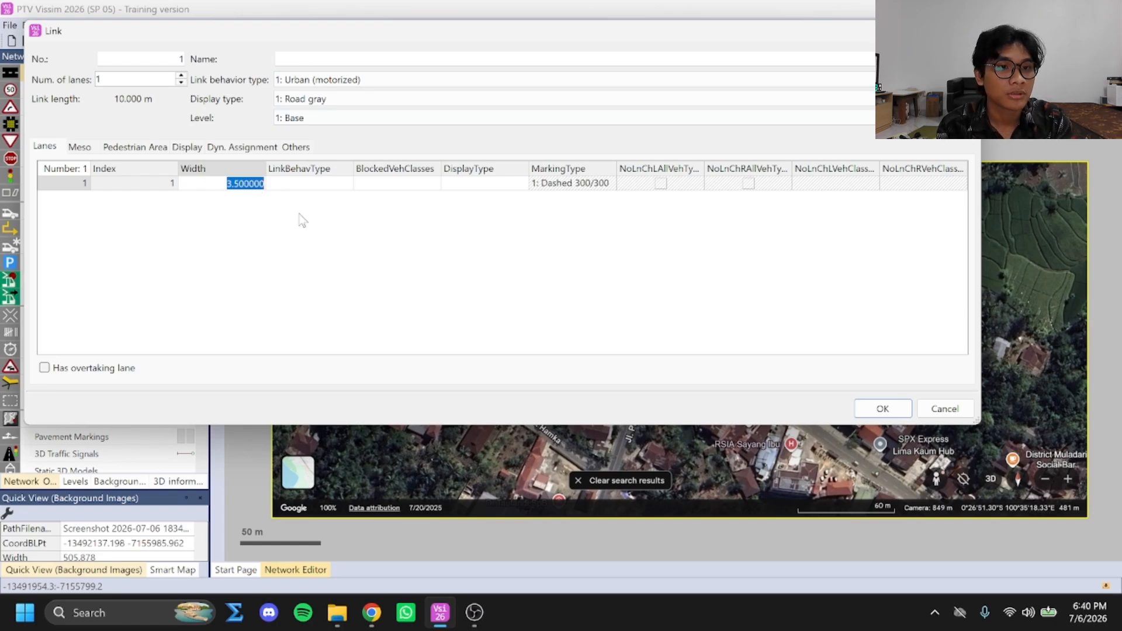
{"action": "type", "text": "2,"}
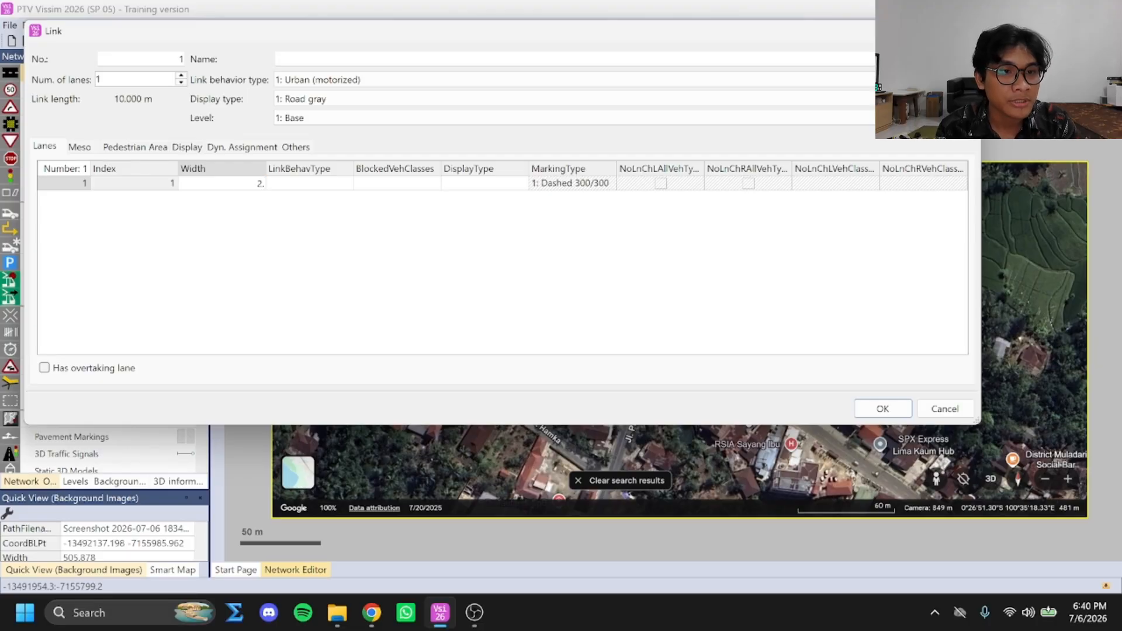
{"action": "type", "text": "365"}
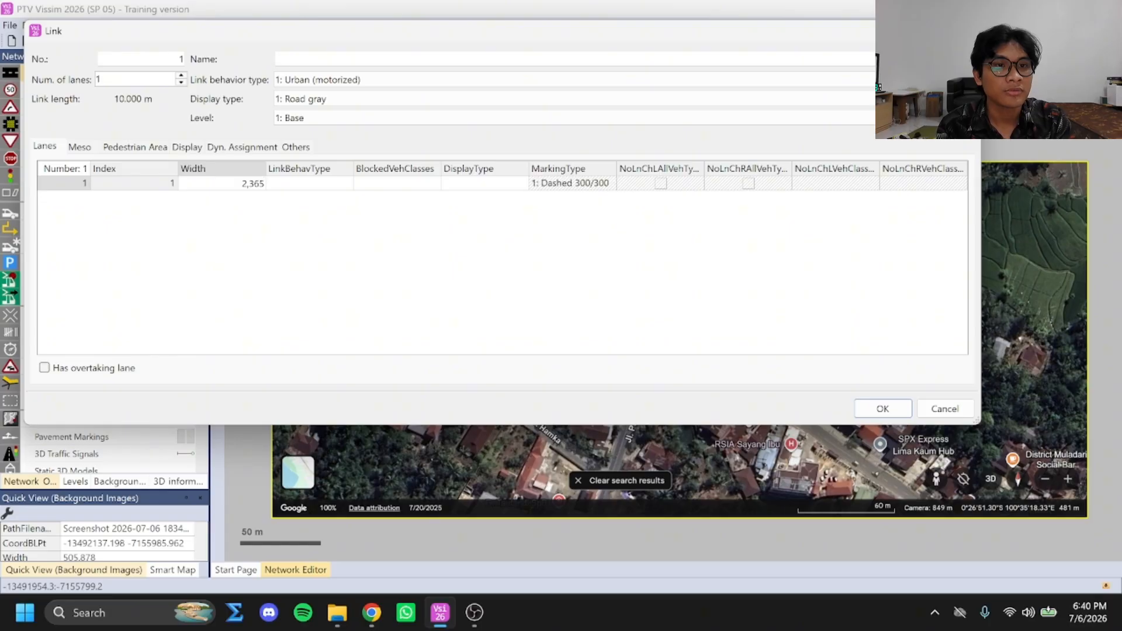
{"action": "key", "text": "Return"}
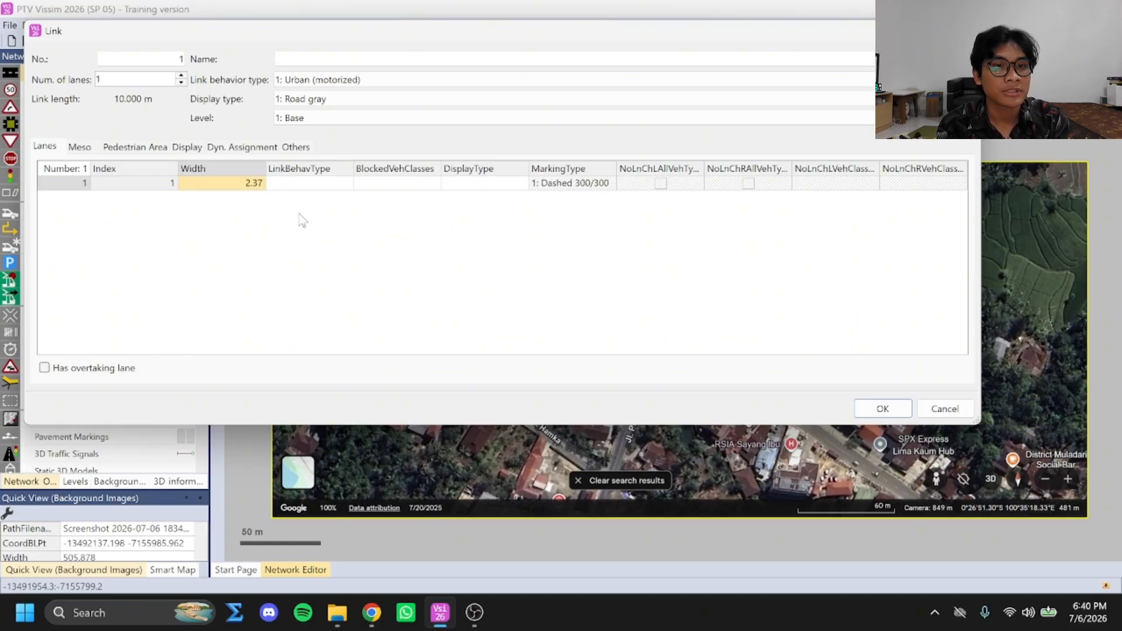
Name the new link "Jl. Dr Prof Hamka BL" and create it
{"action": "left_click", "coordinate": [304, 57]}
{"action": "key", "text": "Caps_Lock"}
{"action": "type", "text": "J"}
{"action": "key", "text": "Caps_Lock"}
{"action": "type", "text": "l."}
{"action": "key", "text": "Caps_Lock"}
{"action": "type", "text": "Dr"}
{"action": "key", "text": "Caps_Lock"}
{"action": "key", "text": "Caps_Lock"}
{"action": "type", "text": "P"}
{"action": "key", "text": "Caps_Lock"}
{"action": "type", "text": "rof"}
{"action": "key", "text": "Caps_Lock"}
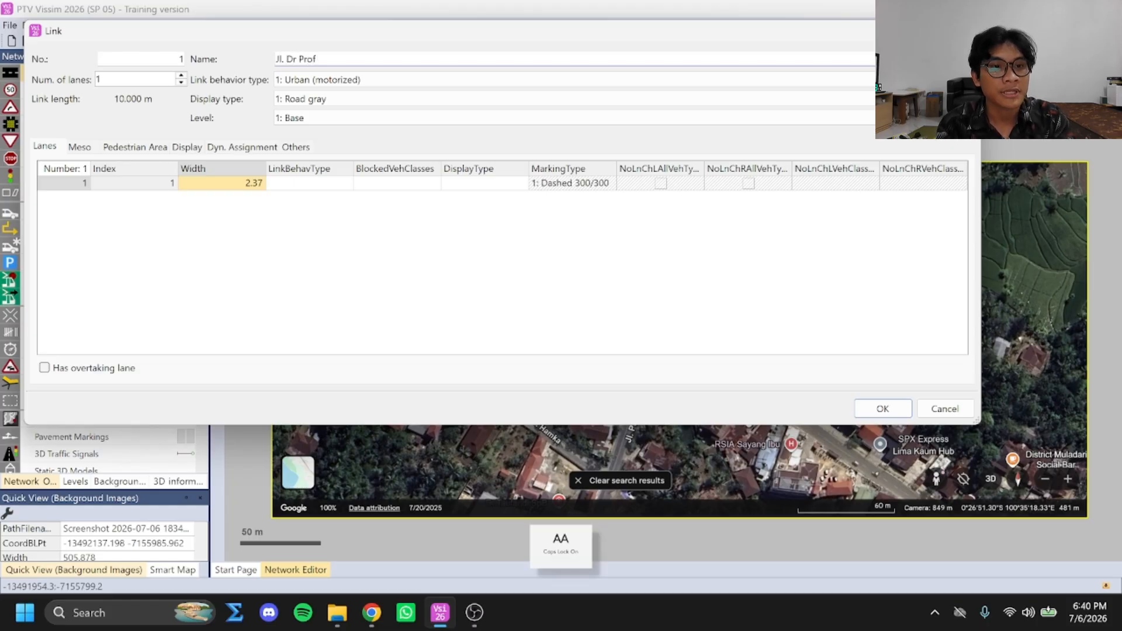
{"action": "type", "text": "H"}
{"action": "key", "text": "Caps_Lock"}
{"action": "type", "text": "amka"}
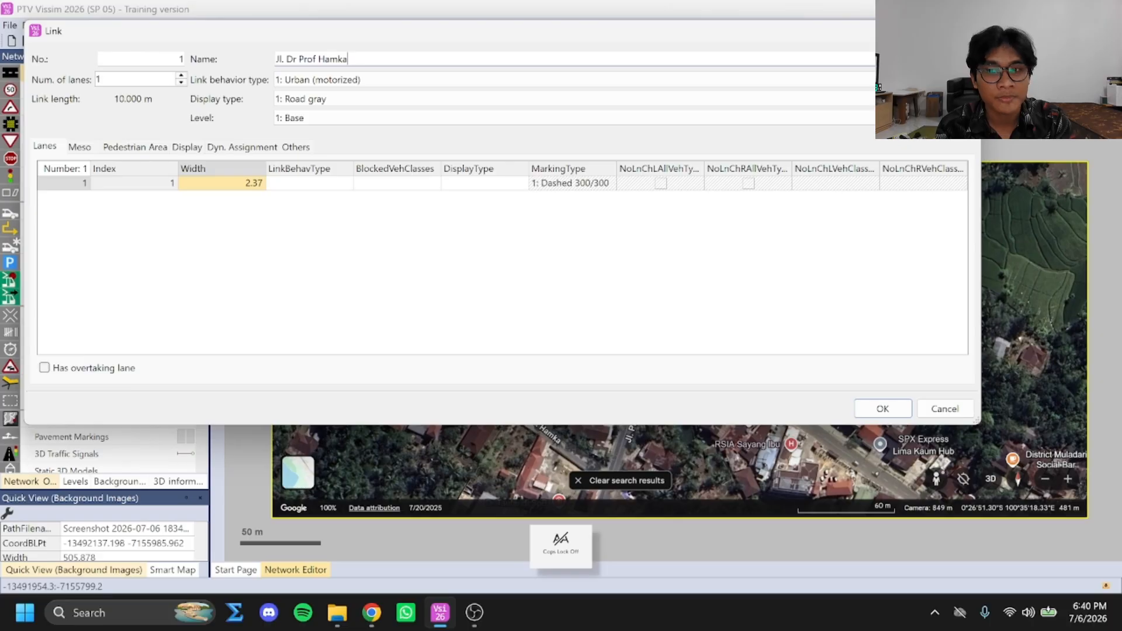
{"action": "key", "text": "Caps_Lock"}
{"action": "type", "text": "BL"}
{"action": "key", "text": "Caps_Lock"}
{"action": "left_click", "coordinate": [883, 409]}
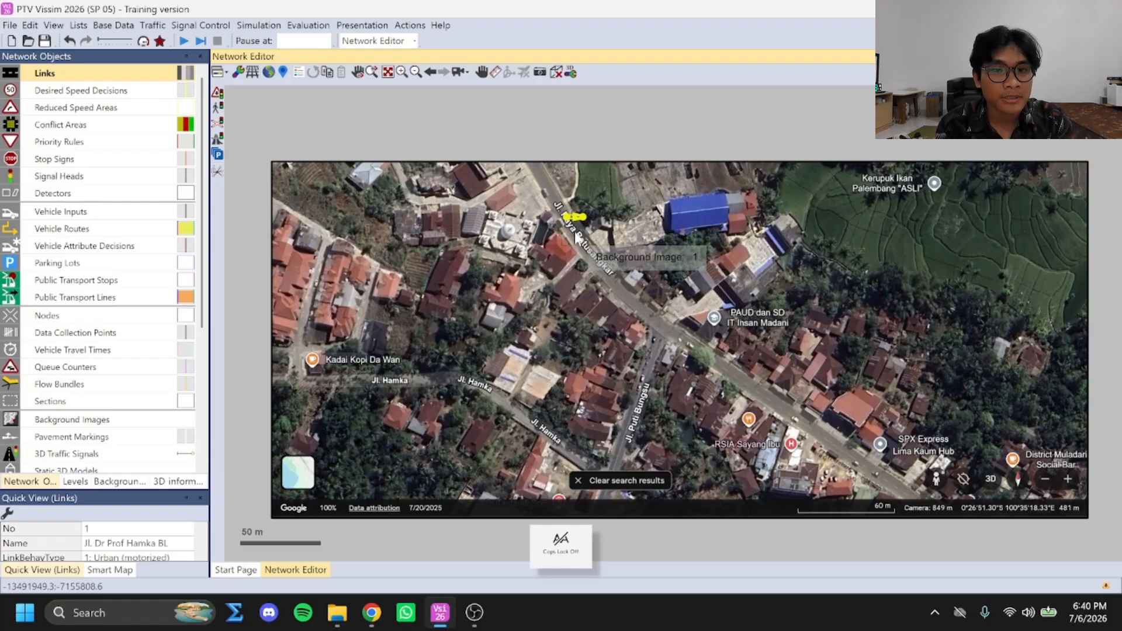
Stretch the link along the northeastern side of Jl. Raya Batusangkar so that it ends just before the Jl. Puti Bungsu junction
{"action": "left_click_drag", "start_coordinate": [583, 217], "coordinate": [671, 321]}
{"action": "scroll", "coordinate": [661, 328], "scroll_direction": "up", "scroll_amount": 1}
{"action": "scroll", "coordinate": [660, 310], "scroll_direction": "up", "scroll_amount": 4}
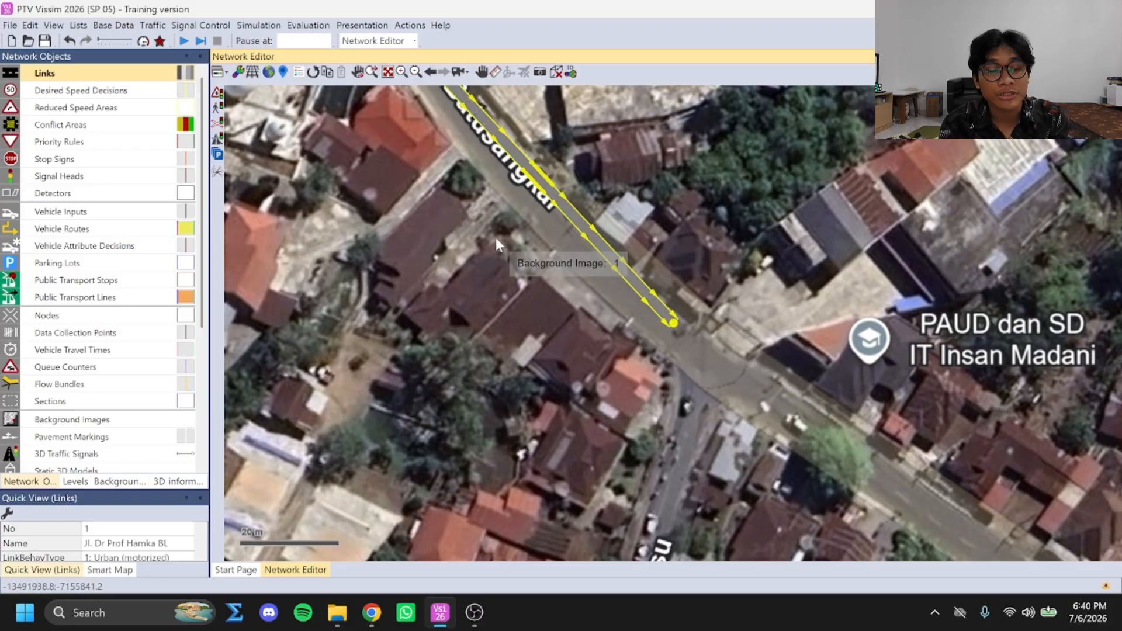
{"action": "scroll", "coordinate": [497, 235], "scroll_direction": "up", "scroll_amount": 1}
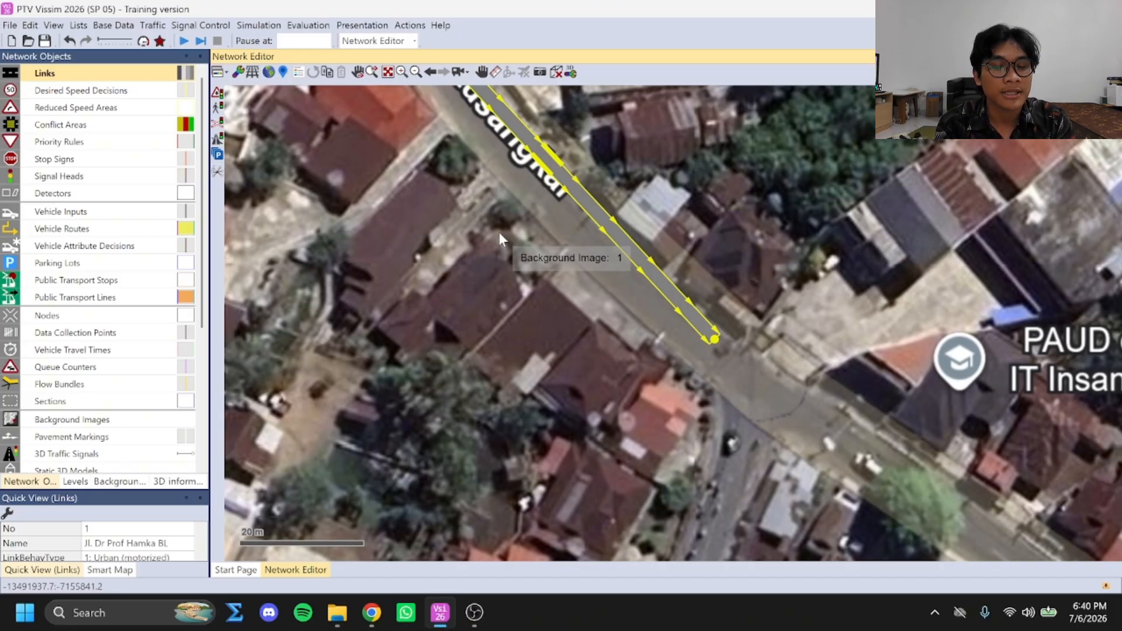
{"action": "scroll", "coordinate": [499, 233], "scroll_direction": "down", "scroll_amount": 3}
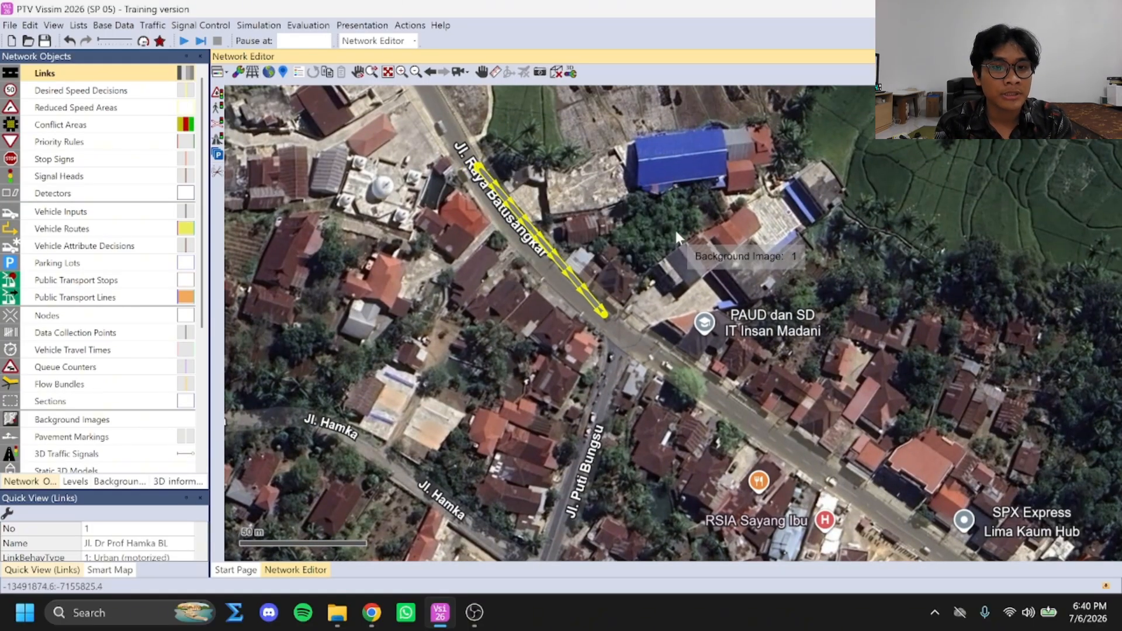
{"action": "left_click", "coordinate": [638, 247]}
{"action": "scroll", "coordinate": [572, 280], "scroll_direction": "up", "scroll_amount": 1}
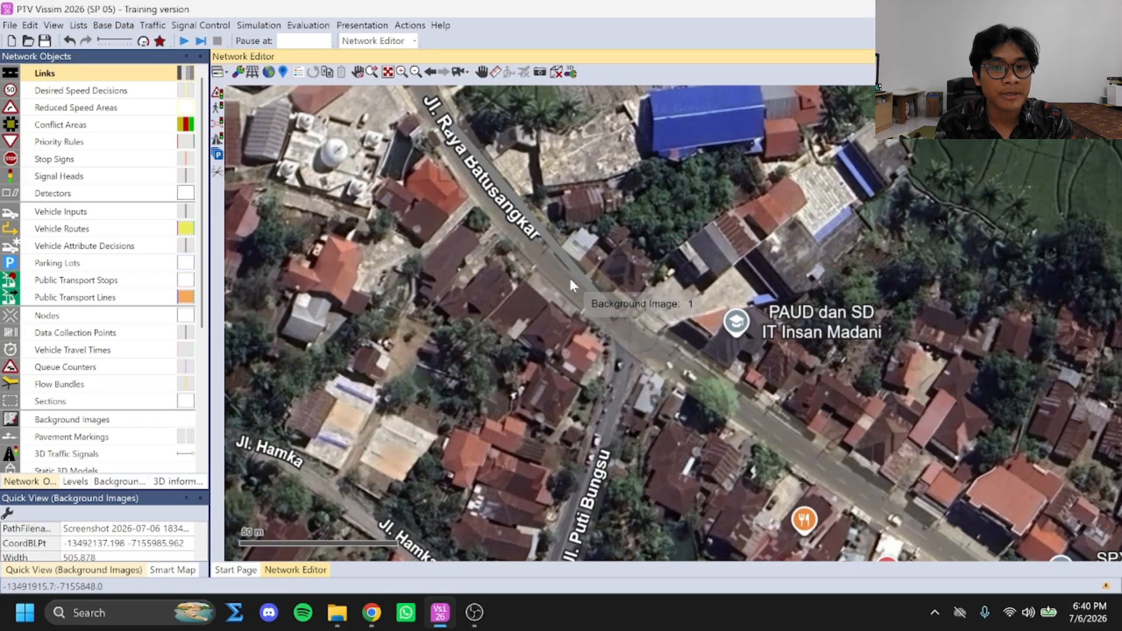
Duplicate the link beside the original and swap the copy's end points so that it runs in the opposite direction
{"action": "left_click", "coordinate": [549, 241]}
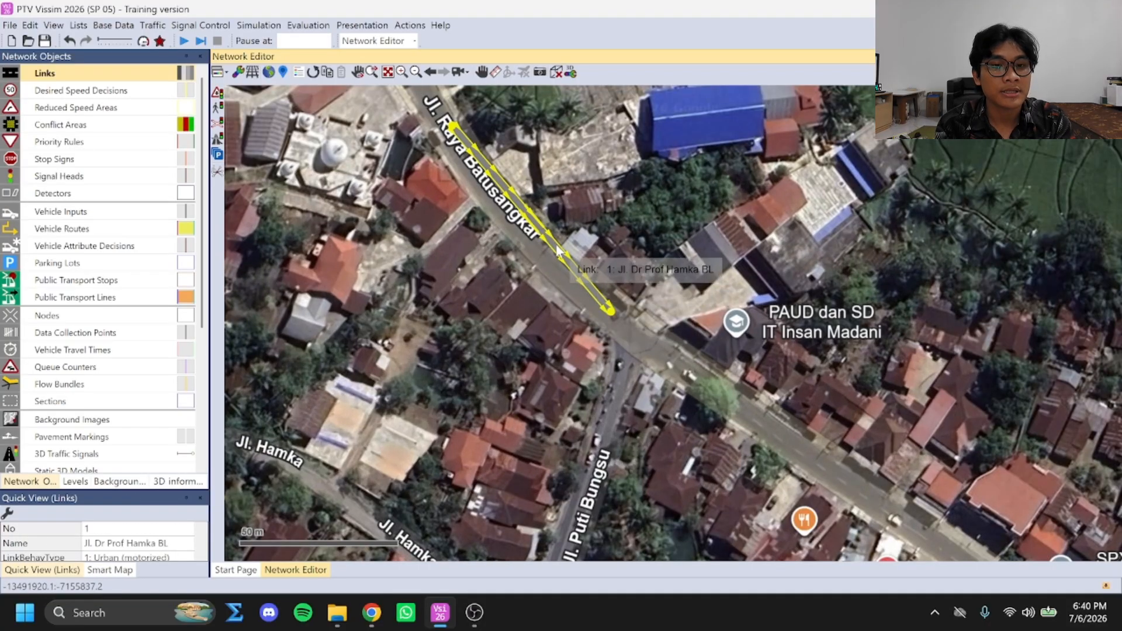
{"action": "mouse_move", "coordinate": [558, 252]}
{"action": "left_mouse_down"}
{"action": "mouse_move", "coordinate": [530, 257]}
{"action": "mouse_move", "coordinate": [539, 254]}
{"action": "left_mouse_up"}
{"action": "left_click_drag", "start_coordinate": [599, 320], "coordinate": [389, 195]}
{"action": "left_click_drag", "start_coordinate": [440, 136], "coordinate": [601, 317]}
{"action": "left_click_drag", "start_coordinate": [386, 192], "coordinate": [433, 119]}
Fine-tune the copied link's start point at the junction so that it lines up beside the first link, and select the copy
{"action": "left_click", "coordinate": [464, 167]}
{"action": "scroll", "coordinate": [468, 166], "scroll_direction": "up", "scroll_amount": 3}
{"action": "left_click", "coordinate": [416, 104]}
{"action": "left_click", "coordinate": [622, 174]}
{"action": "left_click", "coordinate": [671, 405]}
{"action": "left_click_drag", "start_coordinate": [670, 407], "coordinate": [675, 406]}
{"action": "left_click", "coordinate": [611, 300]}
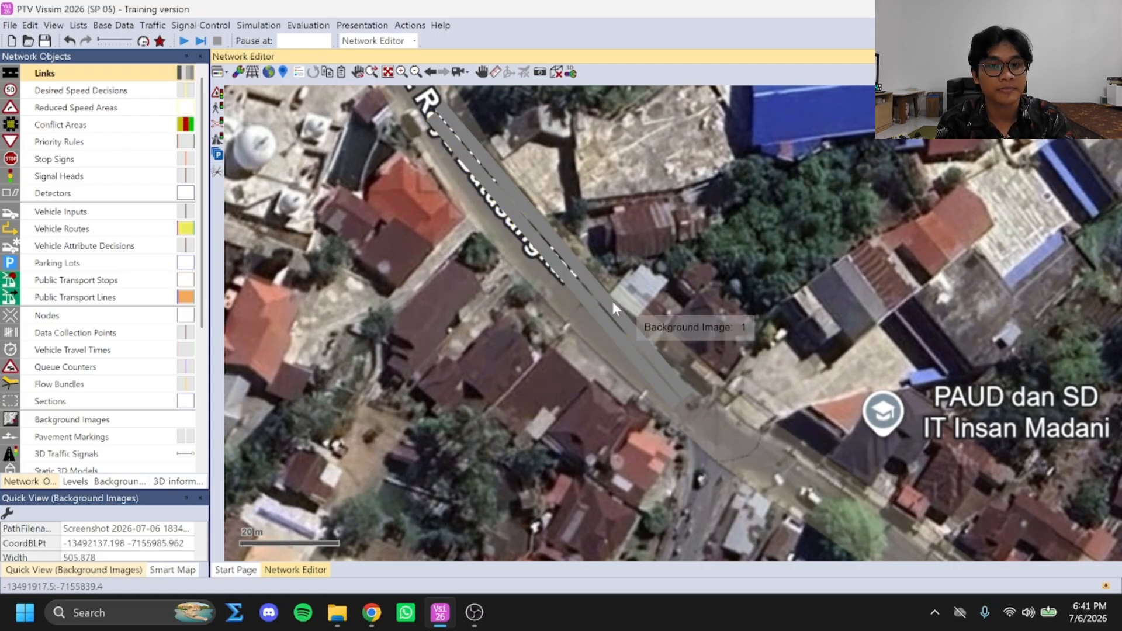
{"action": "left_click", "coordinate": [577, 286]}
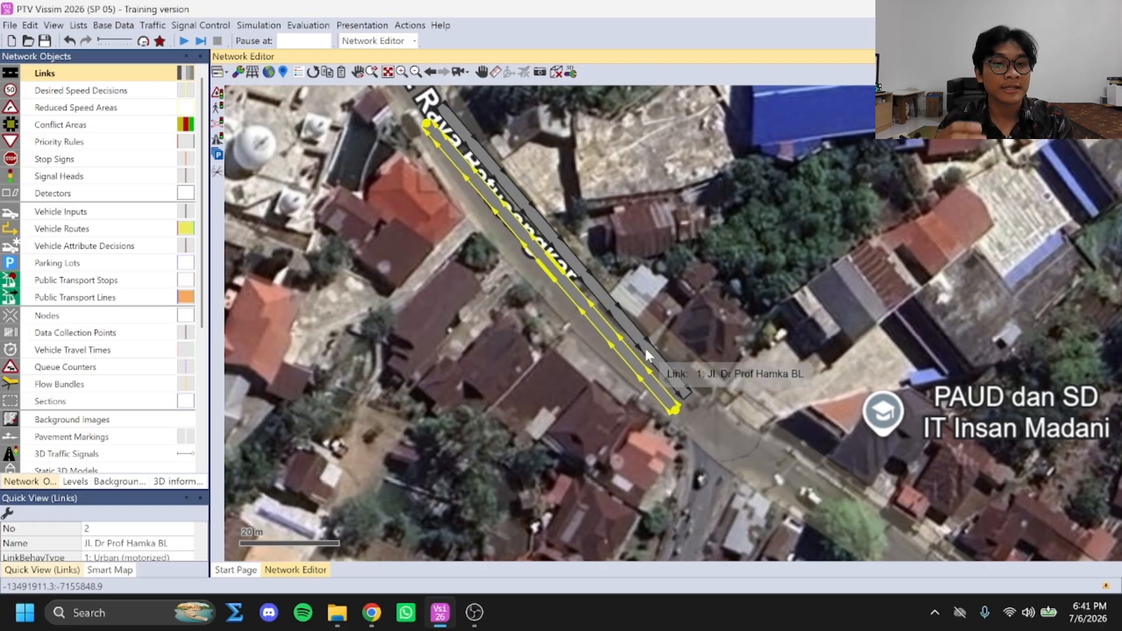
Duplicate the Jl. Dr Prof Hamka BL link that heads towards the junction onto the main road southeast of Jl. Puti Bungsu
{"action": "left_click", "coordinate": [746, 378]}
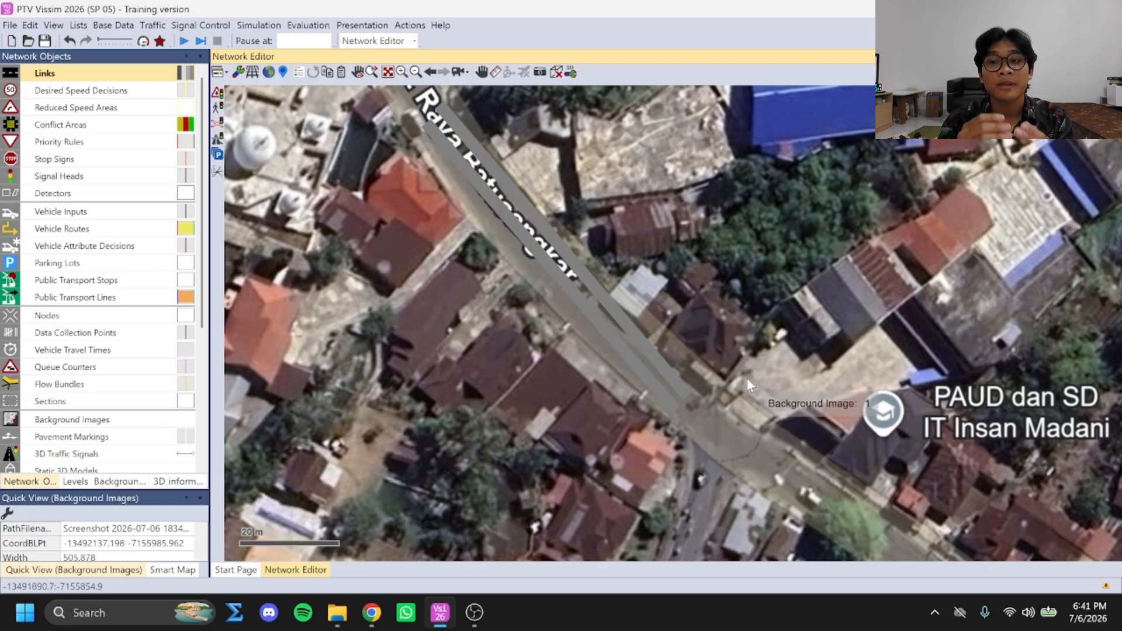
{"action": "scroll", "coordinate": [780, 421], "scroll_direction": "down", "scroll_amount": 1}
{"action": "left_click_drag", "start_coordinate": [780, 423], "coordinate": [593, 270]}
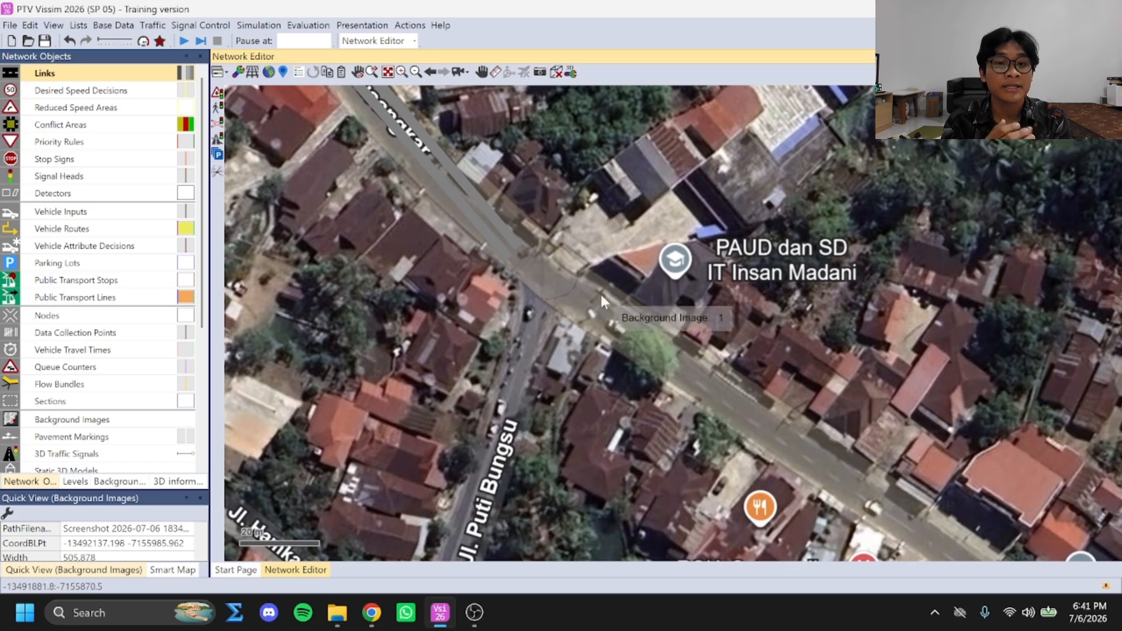
{"action": "left_click", "coordinate": [430, 134]}
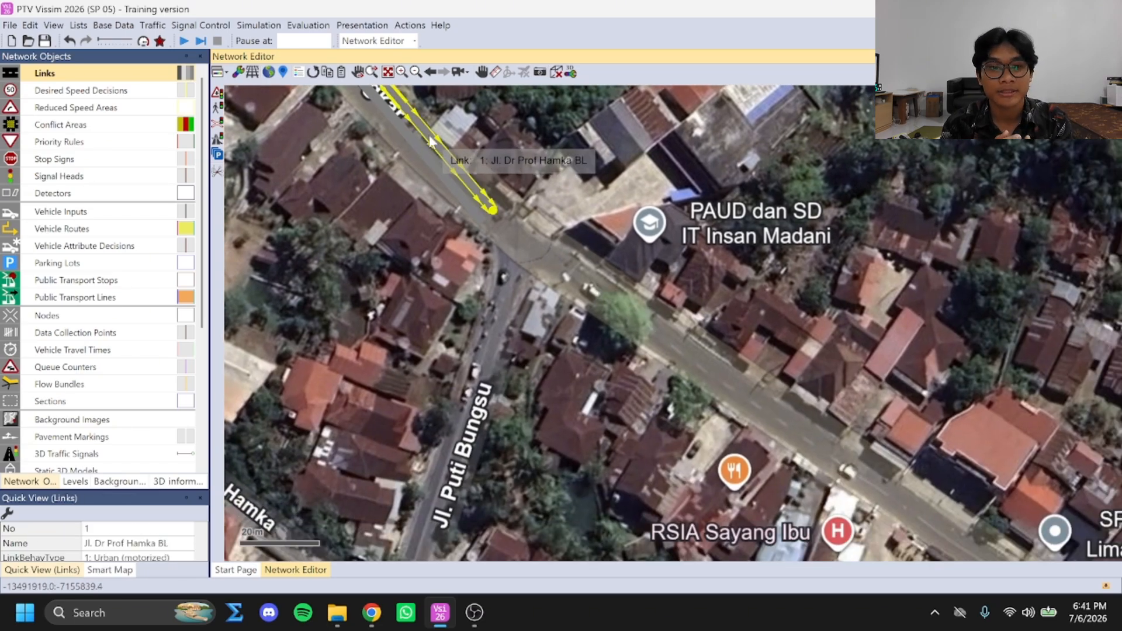
{"action": "mouse_move", "coordinate": [562, 254]}
{"action": "left_mouse_down"}
{"action": "mouse_move", "coordinate": [681, 426]}
{"action": "mouse_move", "coordinate": [742, 471]}
{"action": "mouse_move", "coordinate": [760, 484]}
{"action": "mouse_move", "coordinate": [804, 429]}
{"action": "left_mouse_up"}
Set the southeastern copy's lane width to 3.13 and its name to "Jl. Dr Prof Hamka T", and check its attributes against the original link's
{"action": "double_click", "coordinate": [668, 331]}
{"action": "left_click", "coordinate": [257, 183]}
{"action": "key", "text": "BackSpace"}
{"action": "type", "text": "2,13"}
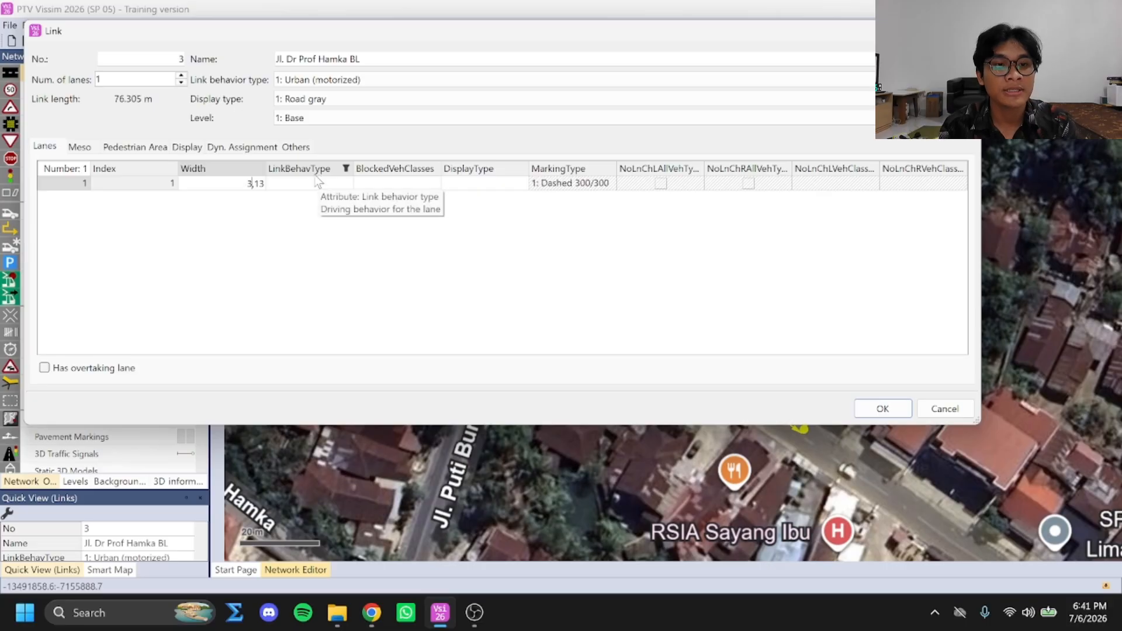
{"action": "left_click_drag", "start_coordinate": [361, 59], "coordinate": [316, 59]}
{"action": "left_click_drag", "start_coordinate": [412, 57], "coordinate": [347, 58]}
{"action": "type", "text": "T"}
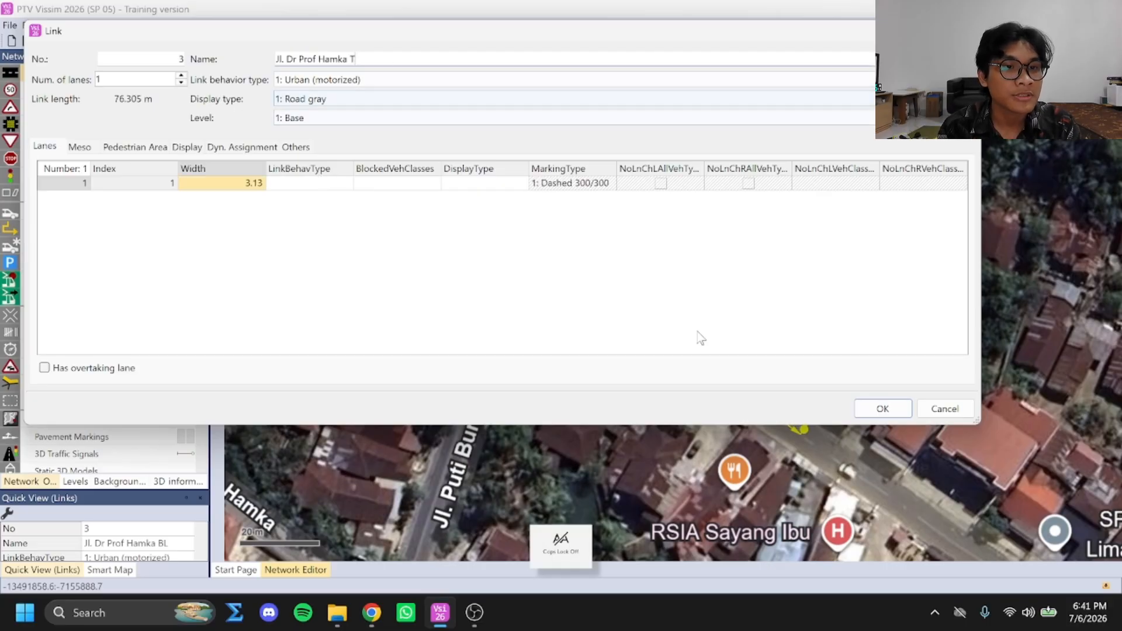
{"action": "left_click", "coordinate": [882, 408]}
{"action": "double_click", "coordinate": [484, 196]}
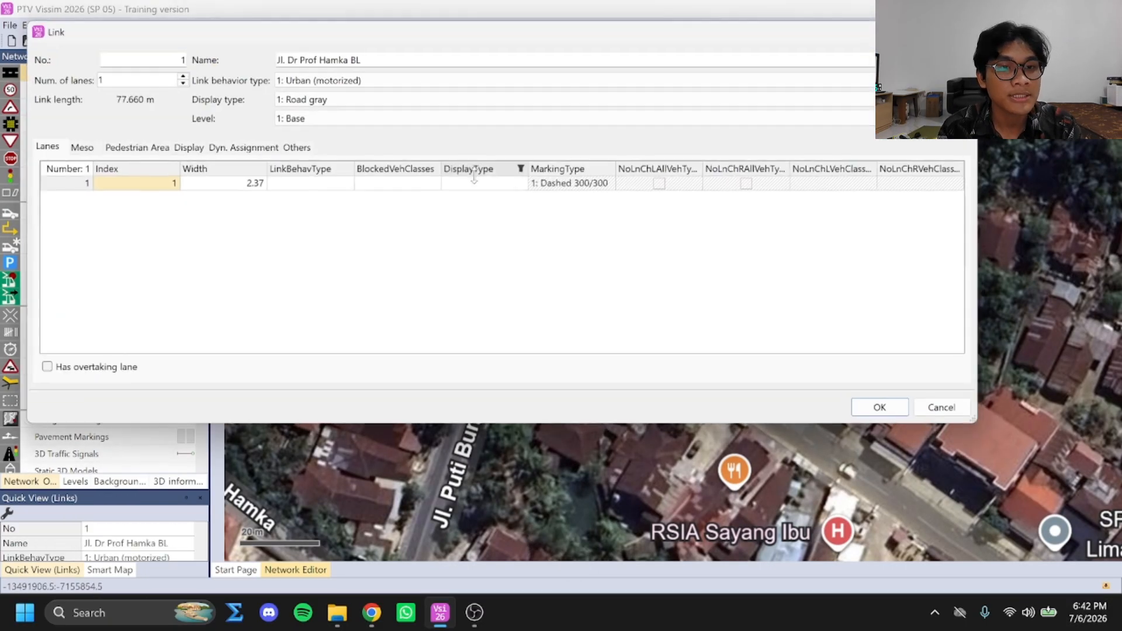
{"action": "left_click", "coordinate": [881, 409]}
{"action": "double_click", "coordinate": [606, 313]}
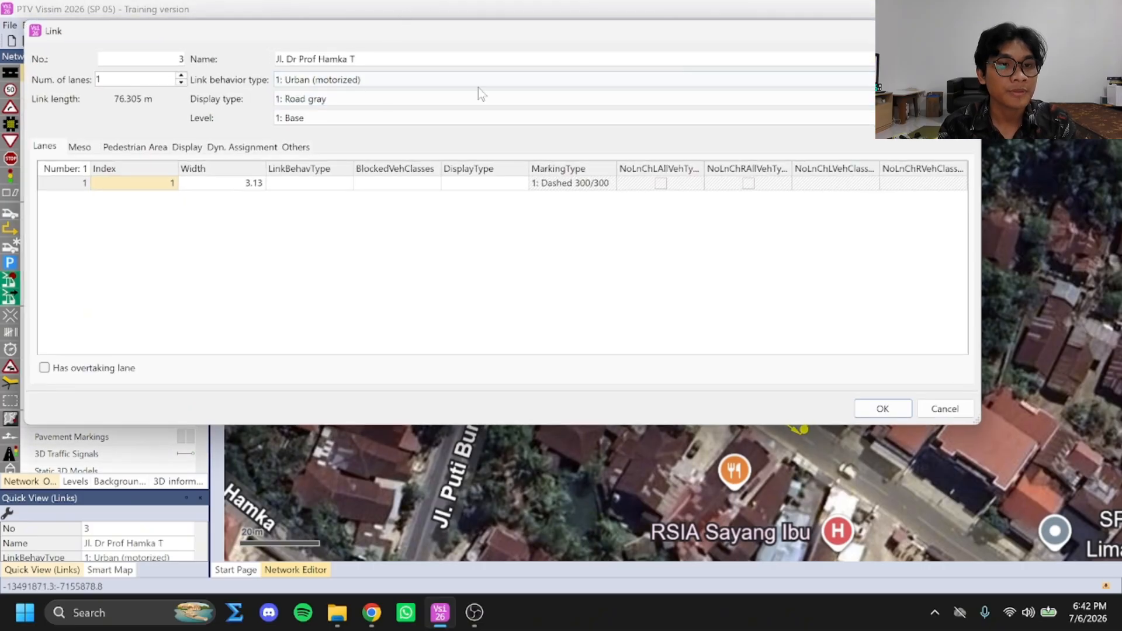
{"action": "left_click", "coordinate": [882, 408]}
Duplicate the Jl. Dr Prof Hamka T link beside the original as the opposite-direction link running towards the junction
{"action": "left_click_drag", "start_coordinate": [675, 342], "coordinate": [795, 449]}
{"action": "left_click", "coordinate": [566, 261]}
{"action": "double_click", "coordinate": [593, 293]}
{"action": "key", "text": "Escape"}
Place another copy of the link along Jl. Puti Bungsu, set its lane width to 2.58 and name it "Jl. Puti Bungsu S"
{"action": "left_click_drag", "start_coordinate": [593, 293], "coordinate": [536, 441]}
{"action": "scroll", "coordinate": [526, 435], "scroll_direction": "down", "scroll_amount": 1}
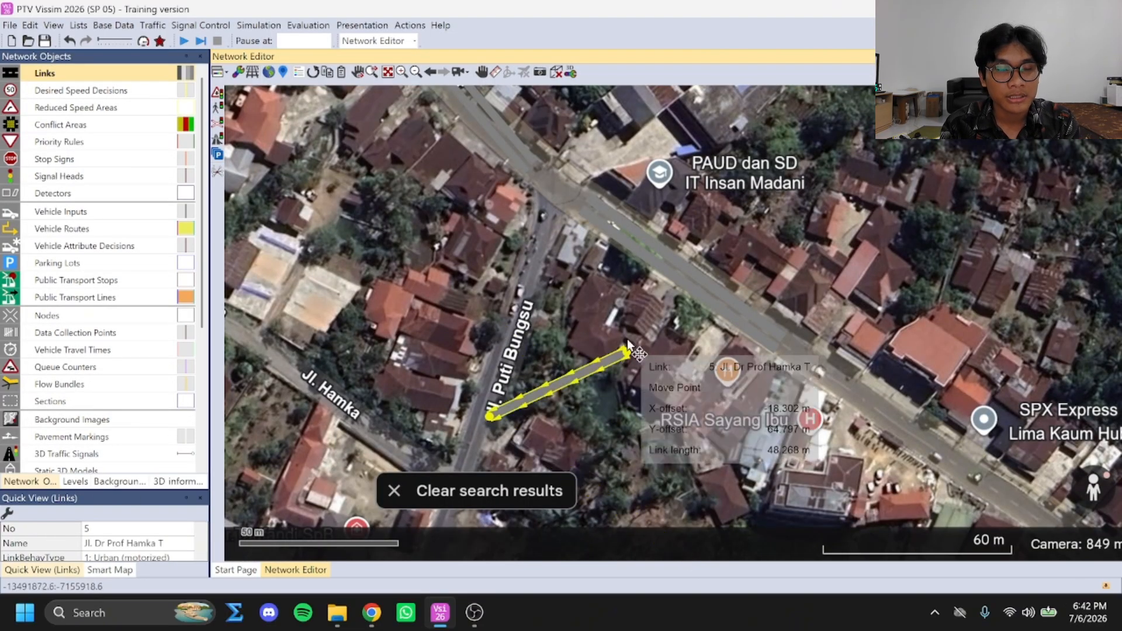
{"action": "double_click", "coordinate": [685, 555]}
{"action": "left_click_drag", "start_coordinate": [356, 58], "coordinate": [287, 50]}
{"action": "type", "text": "Puti Bungsu S"}
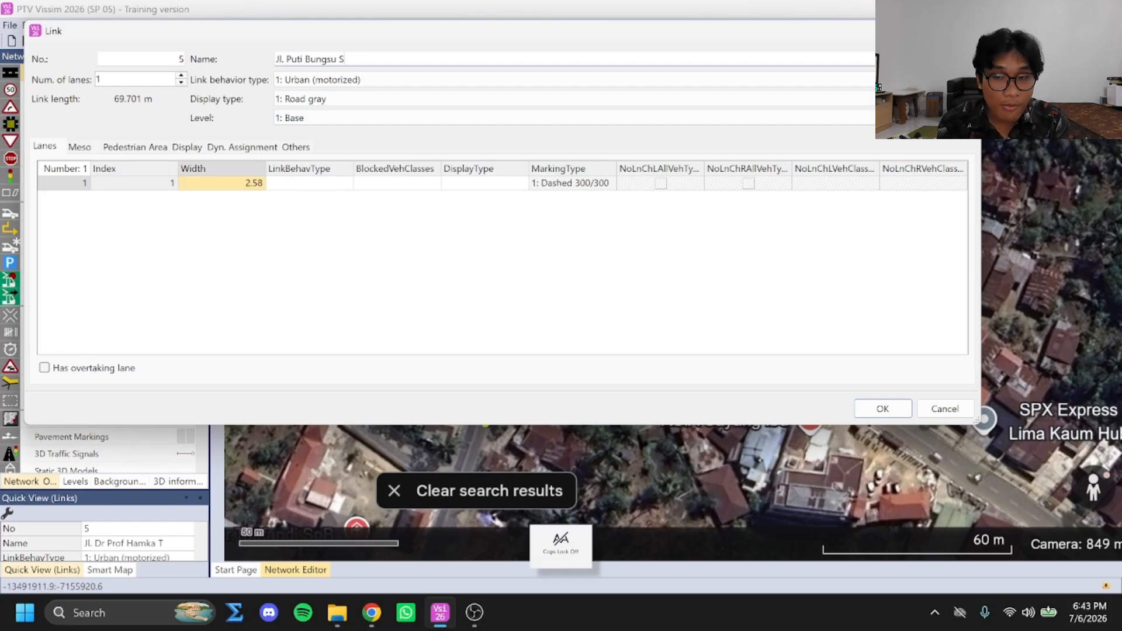
{"action": "key", "text": "Return"}
Duplicate the Jl. Puti Bungsu S link beside the original and swap the copy's end points so that it runs towards the junction
{"action": "scroll", "coordinate": [522, 265], "scroll_direction": "up", "scroll_amount": 2}
{"action": "left_click_drag", "start_coordinate": [531, 285], "coordinate": [507, 283]}
{"action": "left_click_drag", "start_coordinate": [549, 186], "coordinate": [339, 484]}
{"action": "left_click_drag", "start_coordinate": [440, 512], "coordinate": [548, 190]}
{"action": "left_click_drag", "start_coordinate": [339, 484], "coordinate": [451, 508]}
{"action": "mouse_move", "coordinate": [549, 192]}
{"action": "left_mouse_down"}
{"action": "mouse_move", "coordinate": [551, 182]}
{"action": "mouse_move", "coordinate": [547, 206]}
{"action": "left_mouse_up"}
Add a connector from the end of the inbound Jl. Puti Bungsu S link to the start of the outbound Jl. Dr Prof Hamka BL link
{"action": "left_click", "coordinate": [621, 321]}
{"action": "left_click_drag", "start_coordinate": [620, 321], "coordinate": [687, 449]}
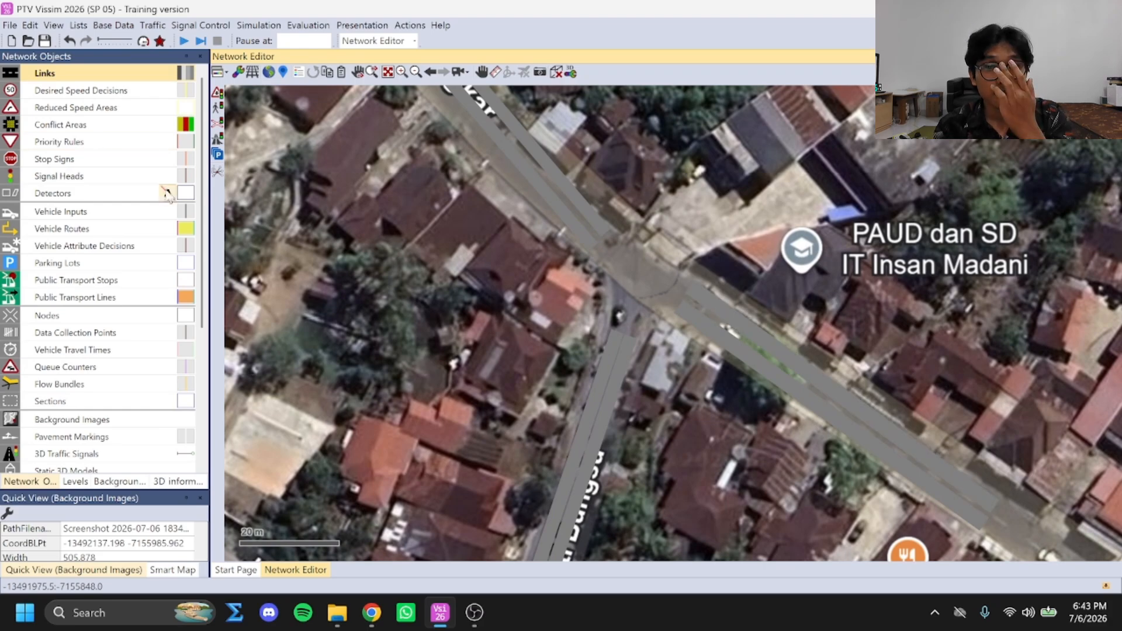
{"action": "left_click", "coordinate": [615, 336]}
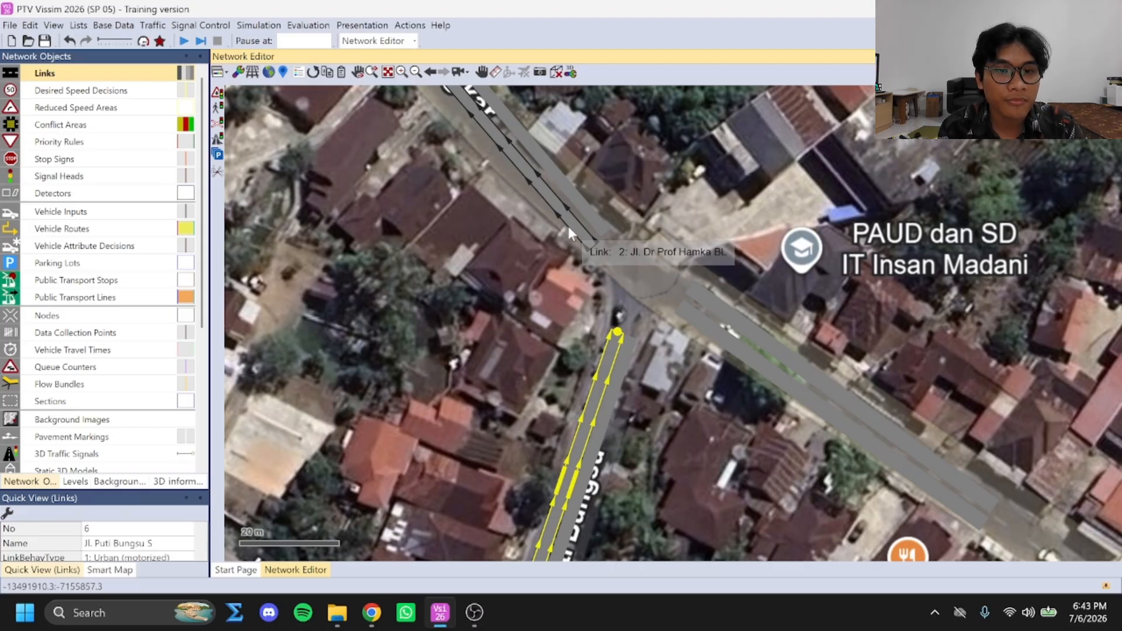
{"action": "left_click", "coordinate": [568, 227], "text": "ctrl"}
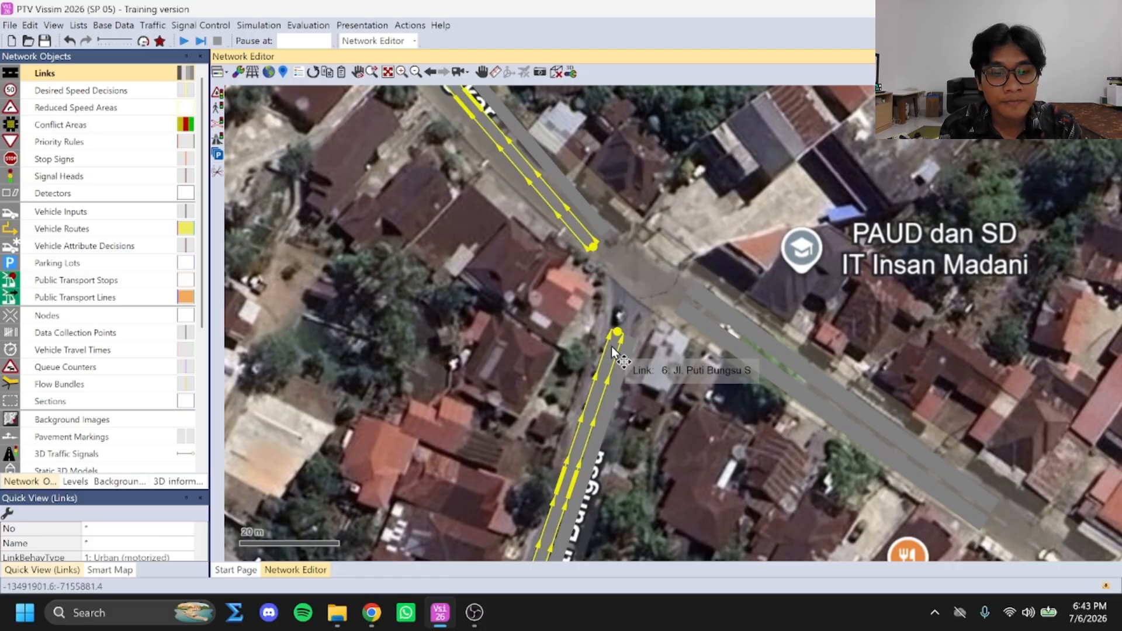
{"action": "left_click_drag", "start_coordinate": [612, 349], "coordinate": [590, 241]}
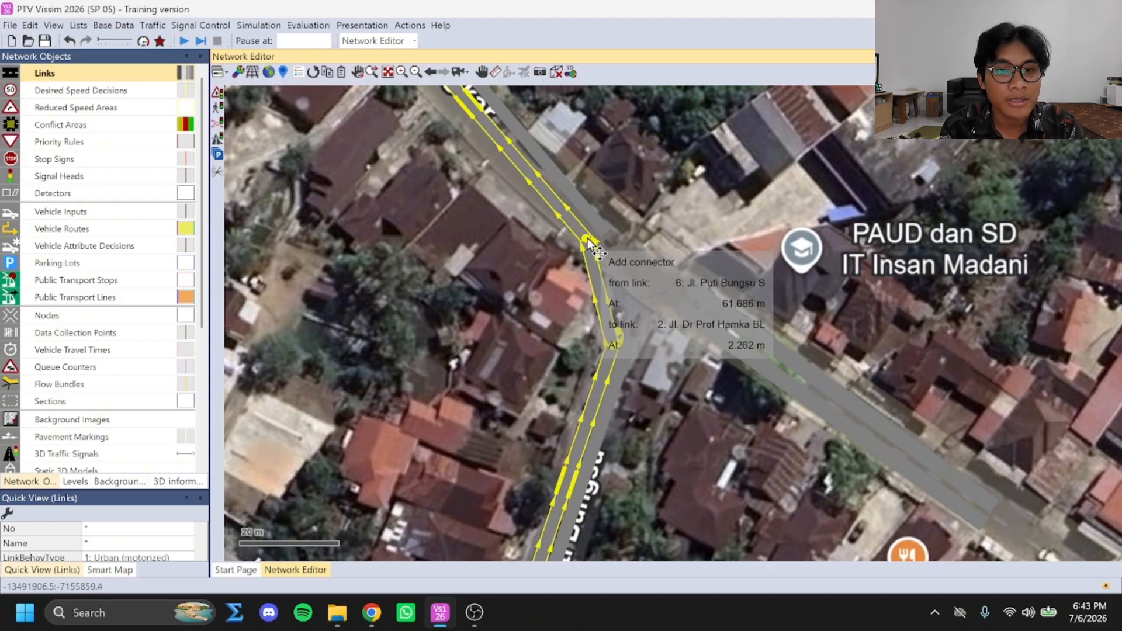
{"action": "left_click_drag", "start_coordinate": [589, 243], "coordinate": [584, 243]}
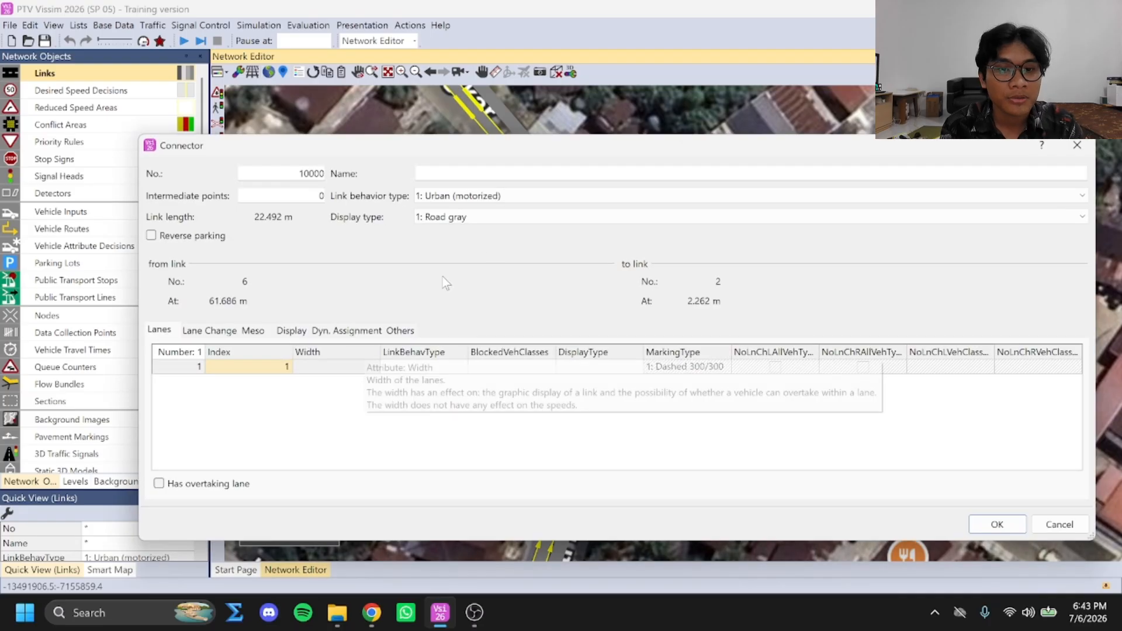
{"action": "left_click", "coordinate": [997, 523]}
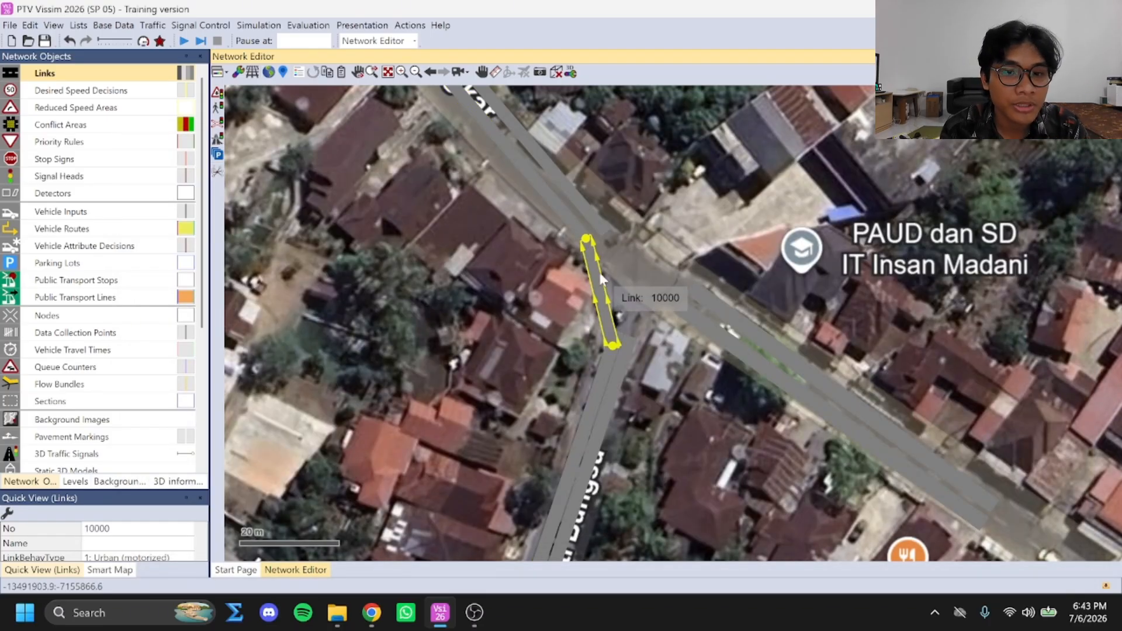
Generate a spline on the new connector with 15 intermediate points per segment, keeping the current intermediate points
{"action": "right_click", "coordinate": [585, 251]}
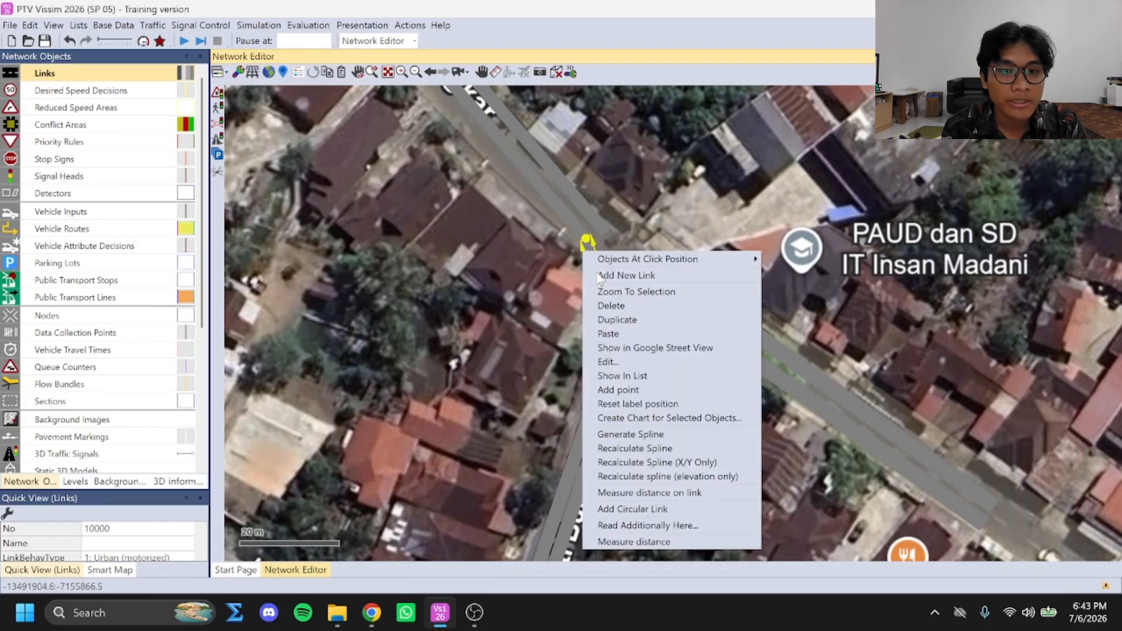
{"action": "left_click", "coordinate": [618, 435]}
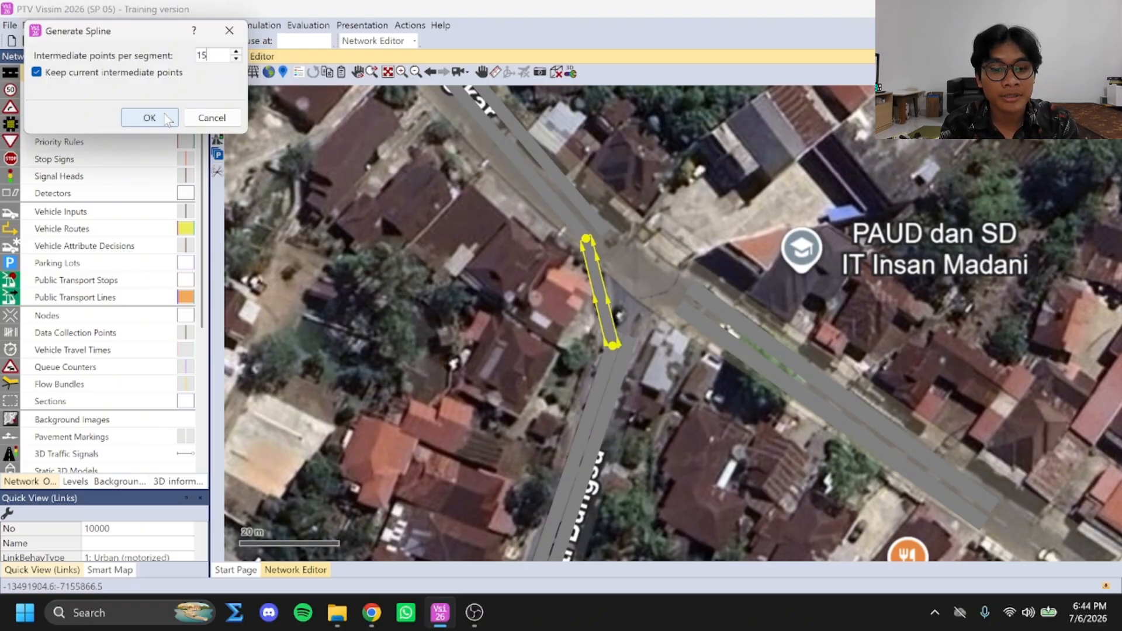
{"action": "left_click", "coordinate": [571, 304]}
Connect the remaining inbound and outbound links across the junction with curved connectors, including Jl. Dr Prof Hamka BL to Jl. Dr Prof Hamka T
{"action": "mouse_move", "coordinate": [611, 354]}
{"action": "left_mouse_down"}
{"action": "mouse_move", "coordinate": [703, 302]}
{"action": "mouse_move", "coordinate": [631, 348]}
{"action": "left_mouse_up"}
{"action": "left_click", "coordinate": [996, 524]}
{"action": "left_click", "coordinate": [996, 524]}
{"action": "left_click", "coordinate": [996, 524]}
{"action": "mouse_move", "coordinate": [714, 333]}
{"action": "left_mouse_down"}
{"action": "mouse_move", "coordinate": [596, 246]}
{"action": "mouse_move", "coordinate": [731, 310]}
{"action": "left_mouse_up"}
{"action": "left_click", "coordinate": [596, 222]}
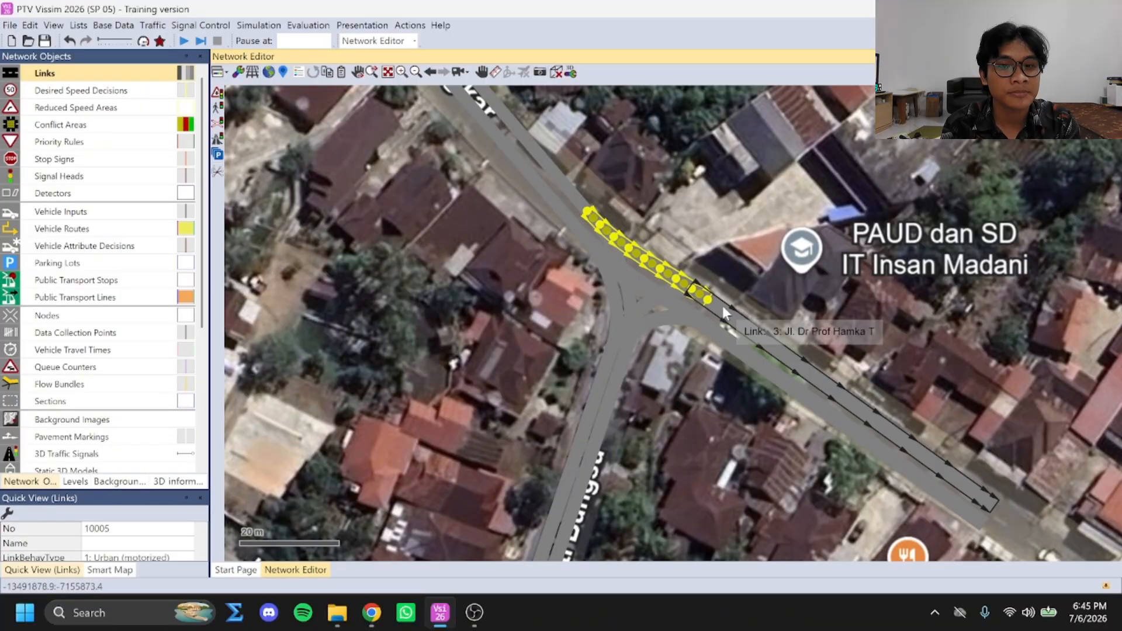
{"action": "left_click", "coordinate": [732, 366]}
Add a static routing decision at the start of the inbound Jl. Puti Bungsu S link, with routes to the outbound Hamka BL and Hamka T links
{"action": "scroll", "coordinate": [732, 374], "scroll_direction": "down", "scroll_amount": 2}
{"action": "scroll", "coordinate": [467, 105], "scroll_direction": "up", "scroll_amount": 3}
{"action": "left_click_drag", "start_coordinate": [490, 178], "coordinate": [478, 165]}
{"action": "left_click", "coordinate": [251, 158]}
{"action": "scroll", "coordinate": [251, 158], "scroll_direction": "down", "scroll_amount": 3}
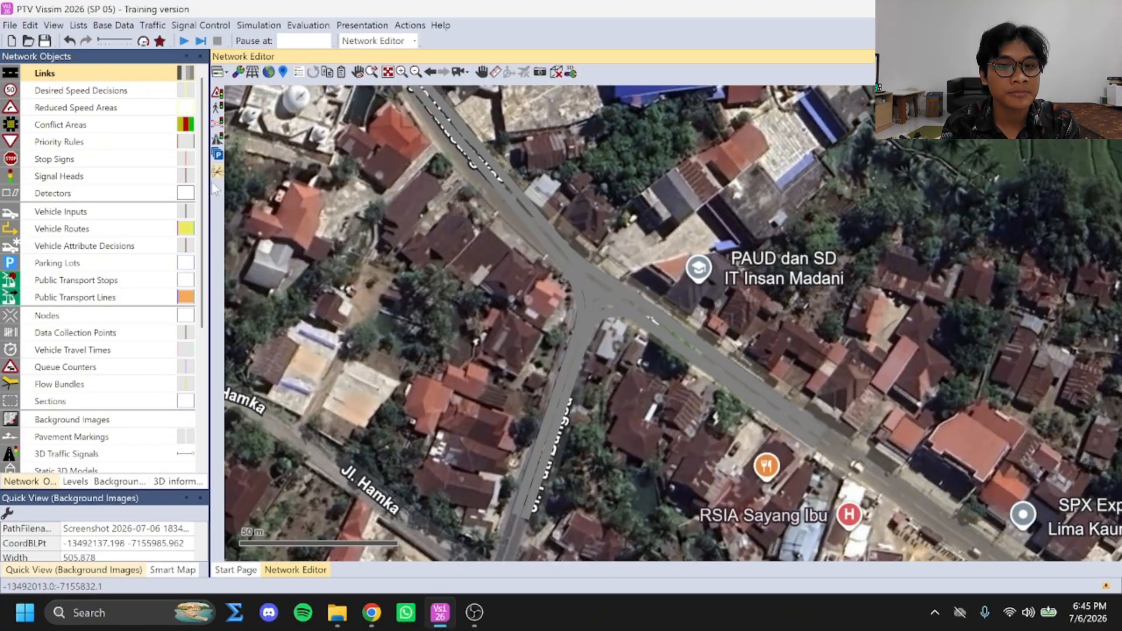
{"action": "left_click", "coordinate": [79, 213]}
{"action": "left_click", "coordinate": [71, 230]}
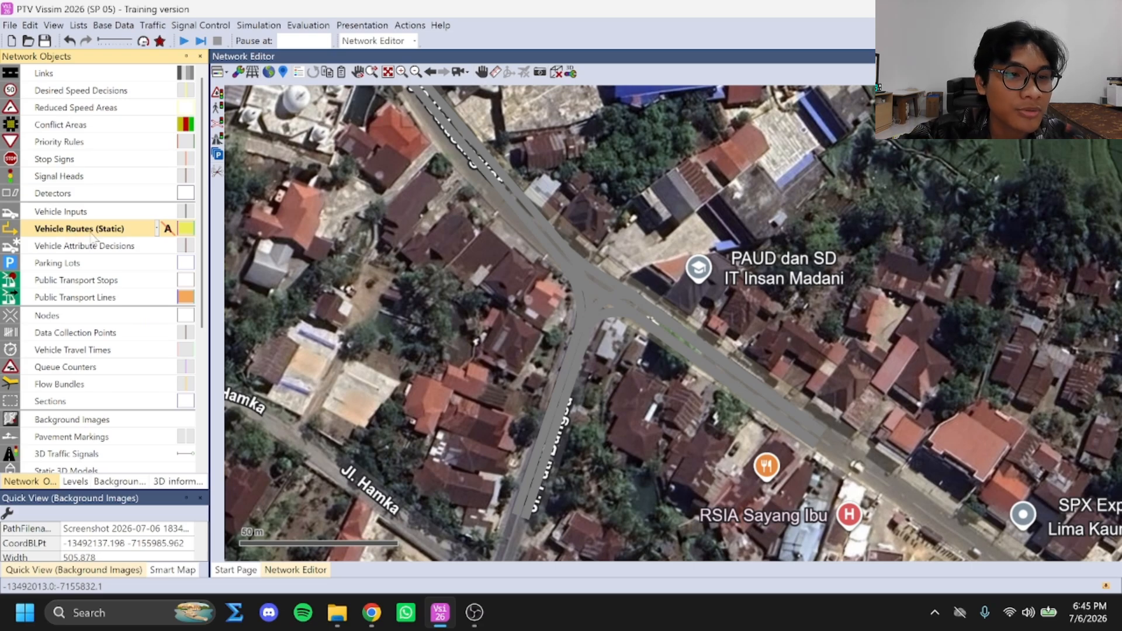
{"action": "right_click", "coordinate": [514, 511]}
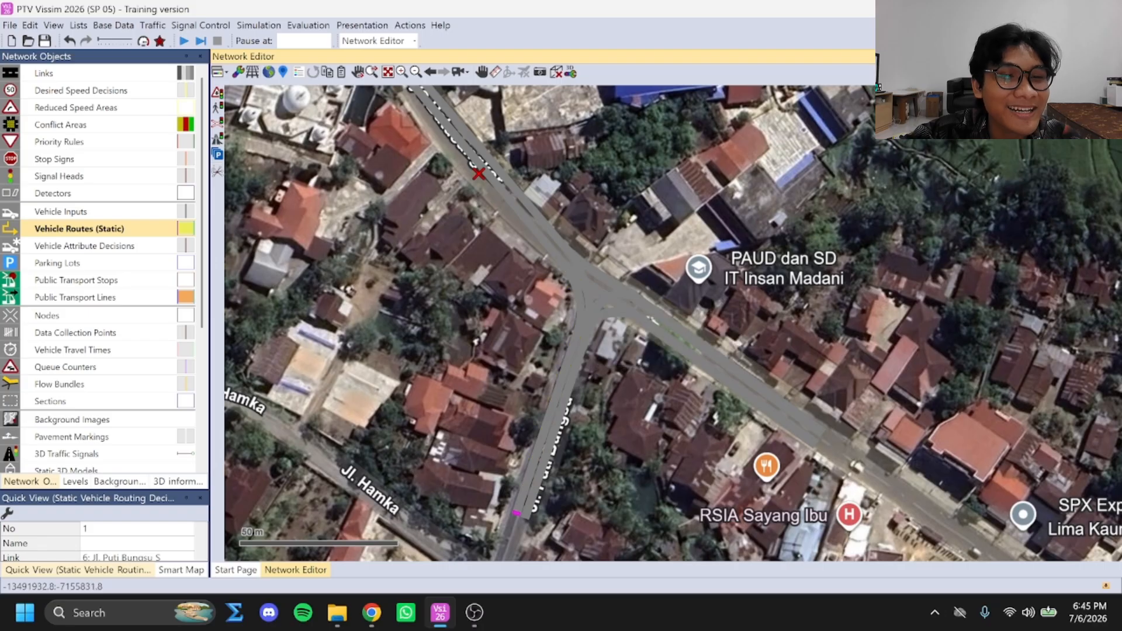
{"action": "scroll", "coordinate": [467, 258], "scroll_direction": "up", "scroll_amount": 5}
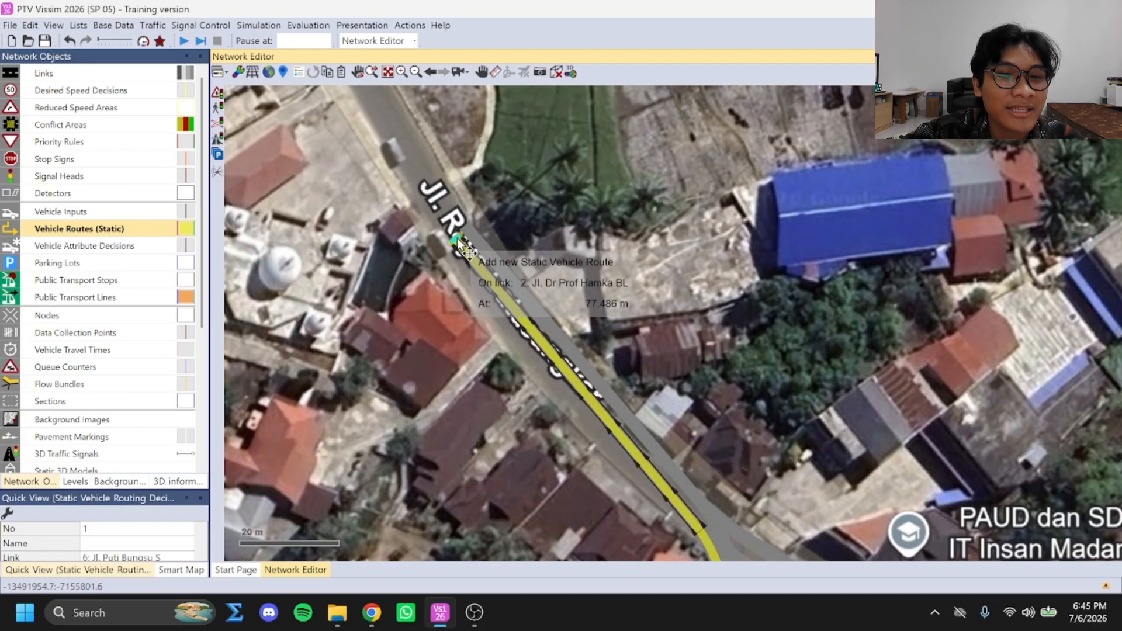
{"action": "left_click", "coordinate": [465, 248]}
{"action": "scroll", "coordinate": [467, 251], "scroll_direction": "down", "scroll_amount": 3}
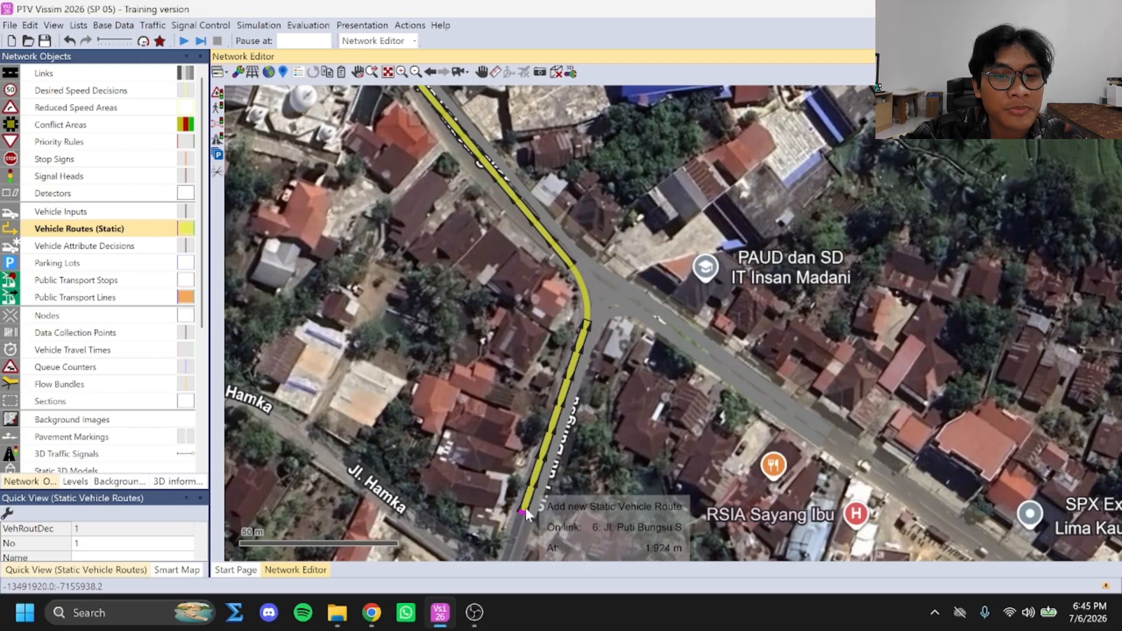
{"action": "left_click", "coordinate": [827, 432]}
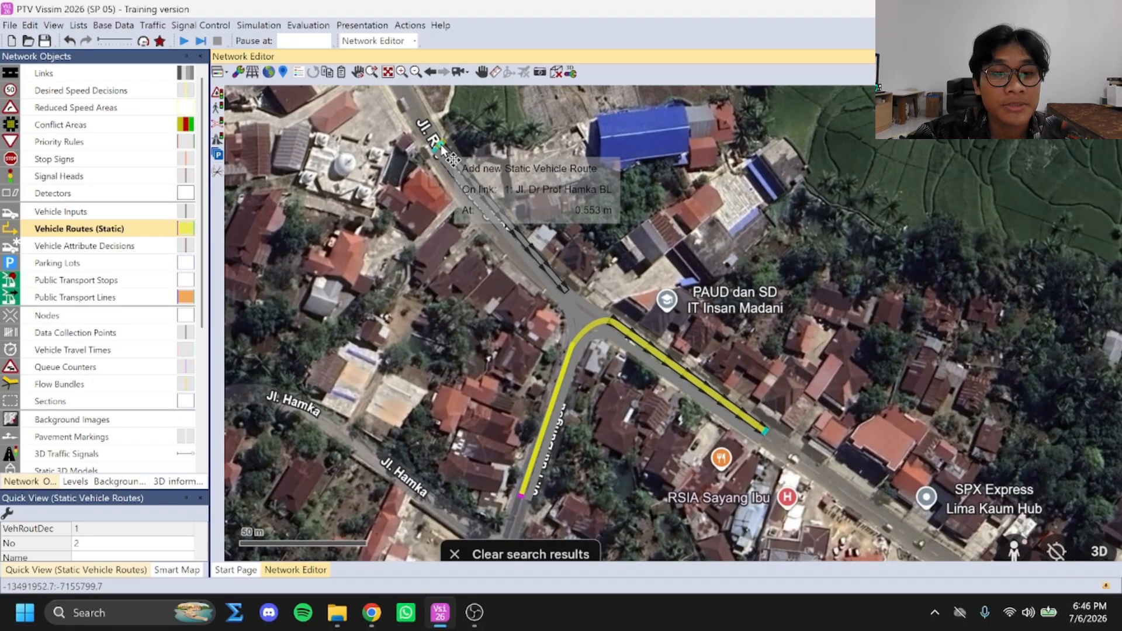
{"action": "left_click", "coordinate": [440, 146]}
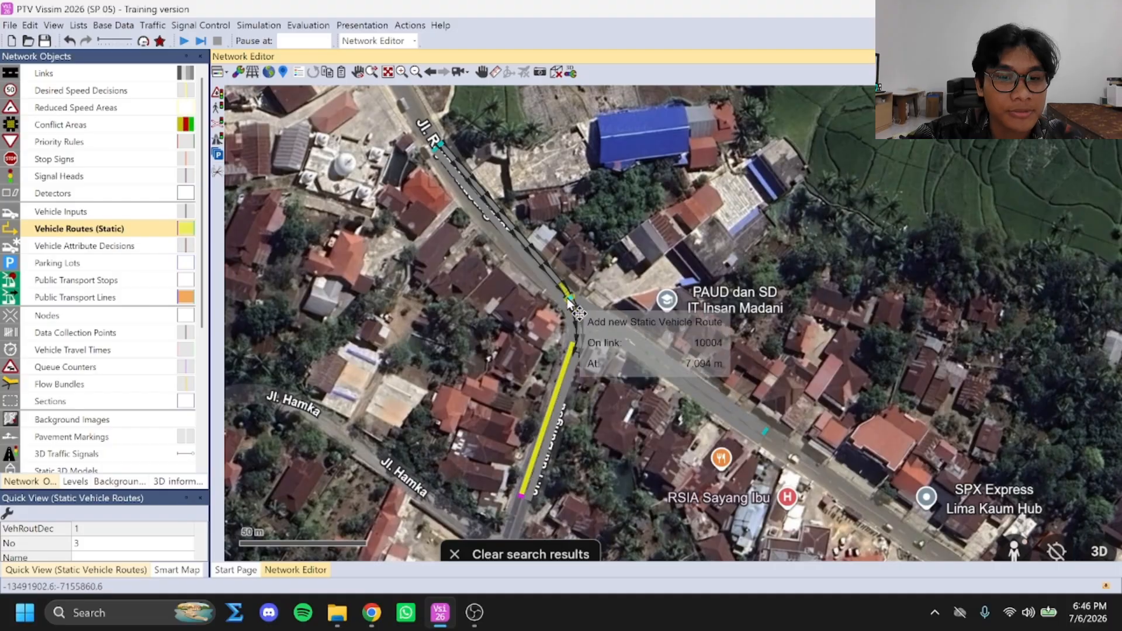
{"action": "scroll", "coordinate": [576, 347], "scroll_direction": "up", "scroll_amount": 2}
{"action": "key", "text": "ctrl+z"}
{"action": "scroll", "coordinate": [621, 389], "scroll_direction": "down", "scroll_amount": 2}
Add a static routing decision on the inbound Jl. Dr Prof Hamka BL link, with routes to the outbound Puti Bungsu S and Hamka T links
{"action": "scroll", "coordinate": [457, 166], "scroll_direction": "up", "scroll_amount": 2}
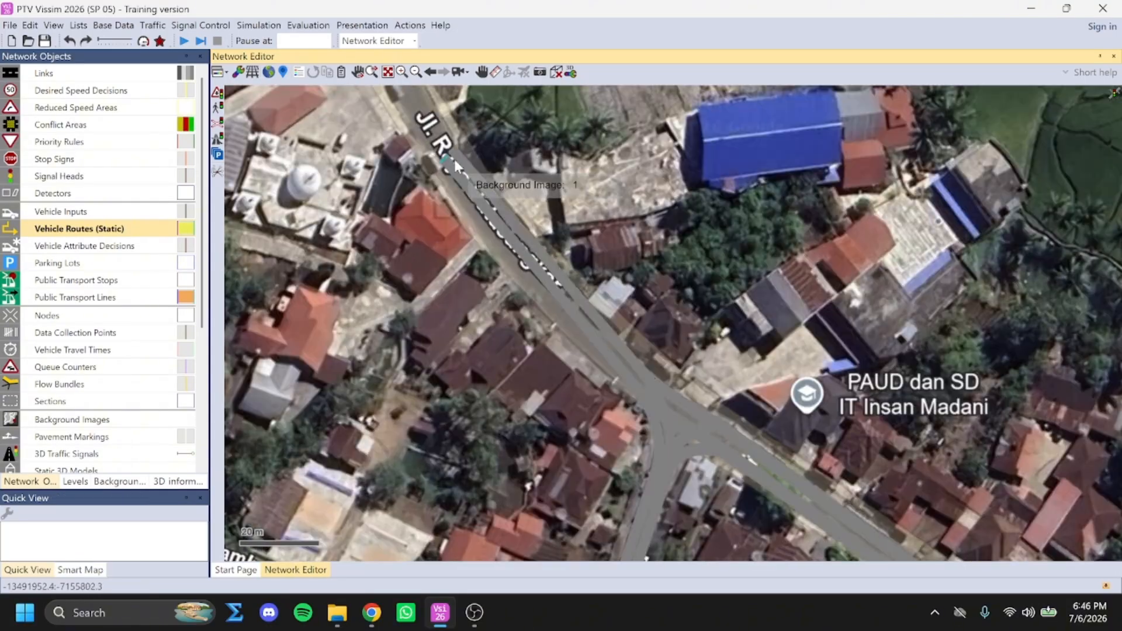
{"action": "scroll", "coordinate": [457, 164], "scroll_direction": "up", "scroll_amount": 1}
{"action": "right_click", "coordinate": [457, 161]}
{"action": "left_click", "coordinate": [460, 147]}
{"action": "scroll", "coordinate": [655, 438], "scroll_direction": "down", "scroll_amount": 2}
{"action": "left_click_drag", "start_coordinate": [672, 451], "coordinate": [661, 181]}
{"action": "scroll", "coordinate": [606, 403], "scroll_direction": "up", "scroll_amount": 2}
{"action": "left_click", "coordinate": [605, 400]}
{"action": "scroll", "coordinate": [608, 403], "scroll_direction": "down", "scroll_amount": 2}
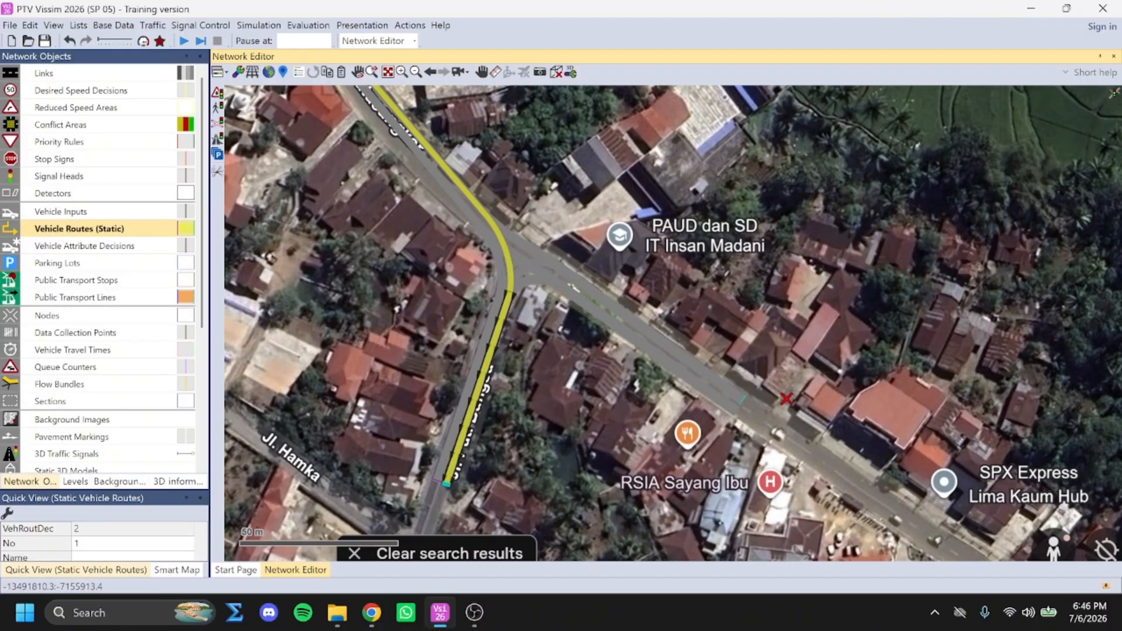
{"action": "left_click", "coordinate": [743, 401]}
{"action": "left_click", "coordinate": [738, 413]}
{"action": "key", "text": "ctrl+z"}
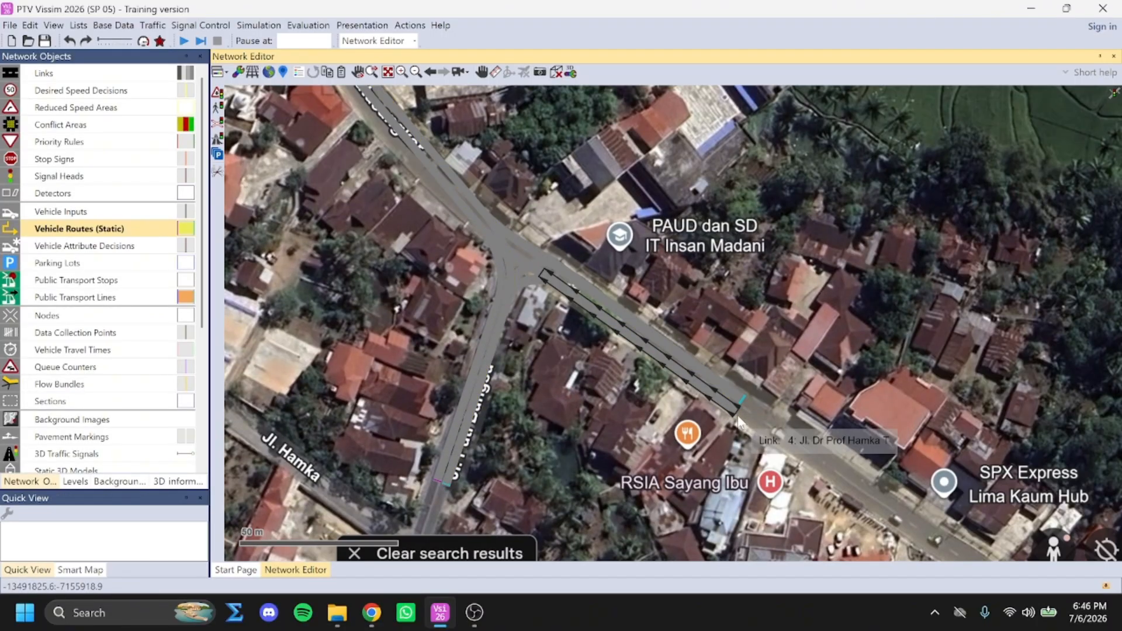
Add a static routing decision on the inbound Jl. Dr Prof Hamka T link, with routes to the outbound Puti Bungsu S and Hamka BL links
{"action": "right_click", "coordinate": [738, 414], "text": "ctrl"}
{"action": "left_click", "coordinate": [449, 484]}
{"action": "scroll", "coordinate": [503, 356], "scroll_direction": "down", "scroll_amount": 3}
{"action": "scroll", "coordinate": [416, 202], "scroll_direction": "up", "scroll_amount": 4}
{"action": "left_click", "coordinate": [422, 192]}
{"action": "scroll", "coordinate": [599, 450], "scroll_direction": "down", "scroll_amount": 1}
Open the list of static vehicle routing decisions together with their static vehicle routes
{"action": "left_click", "coordinate": [80, 229]}
{"action": "right_click", "coordinate": [80, 227]}
{"action": "left_click", "coordinate": [114, 233]}
{"action": "double_click", "coordinate": [333, 402]}
{"action": "left_click", "coordinate": [305, 402]}
{"action": "scroll", "coordinate": [594, 228], "scroll_direction": "down", "scroll_amount": 3}
Name the two routes of the Jl. Puti Bungsu S routing decision "S - BL" and "S - T"
{"action": "left_click", "coordinate": [811, 412]}
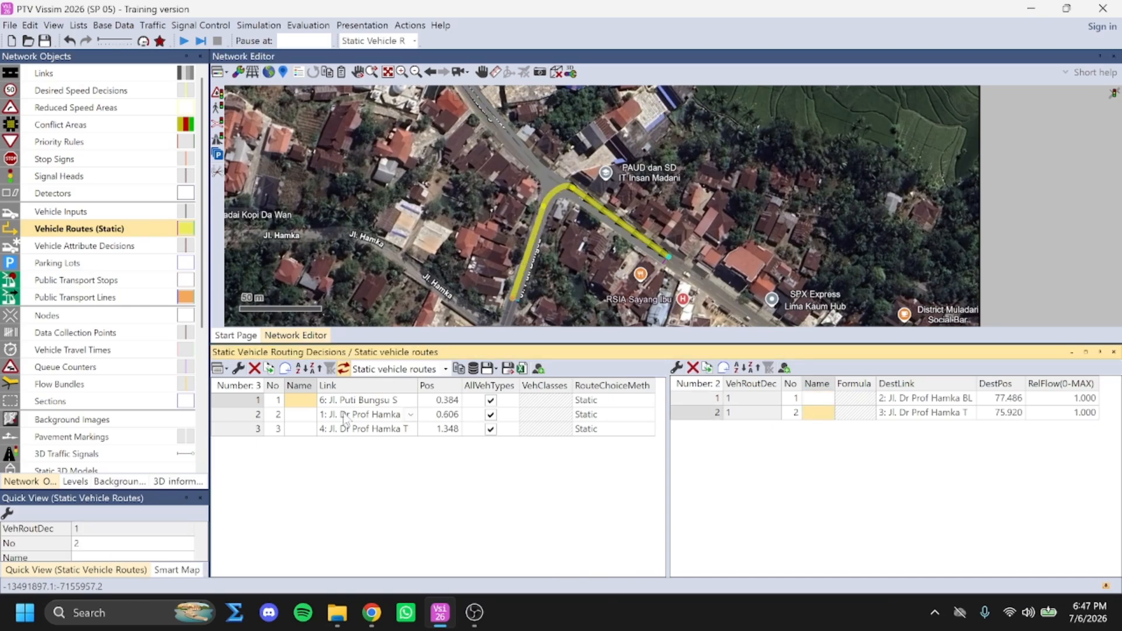
{"action": "left_click", "coordinate": [374, 429]}
{"action": "left_click", "coordinate": [357, 400]}
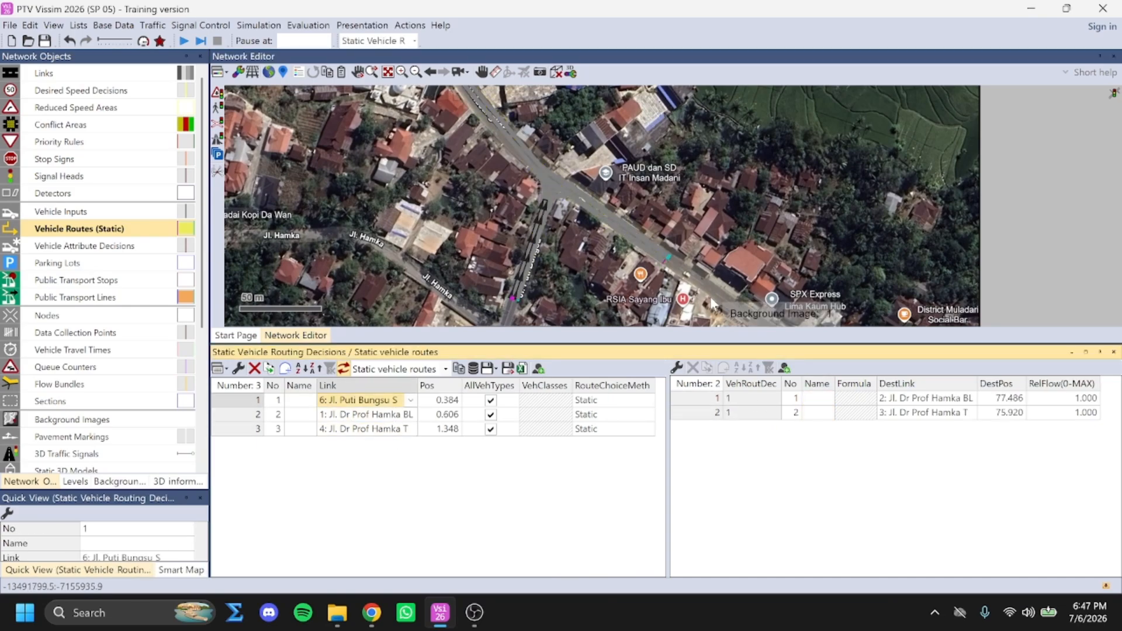
{"action": "key", "text": "Caps_Lock"}
{"action": "left_click", "coordinate": [823, 412]}
{"action": "key", "text": "Caps_Lock"}
{"action": "type", "text": "S - T"}
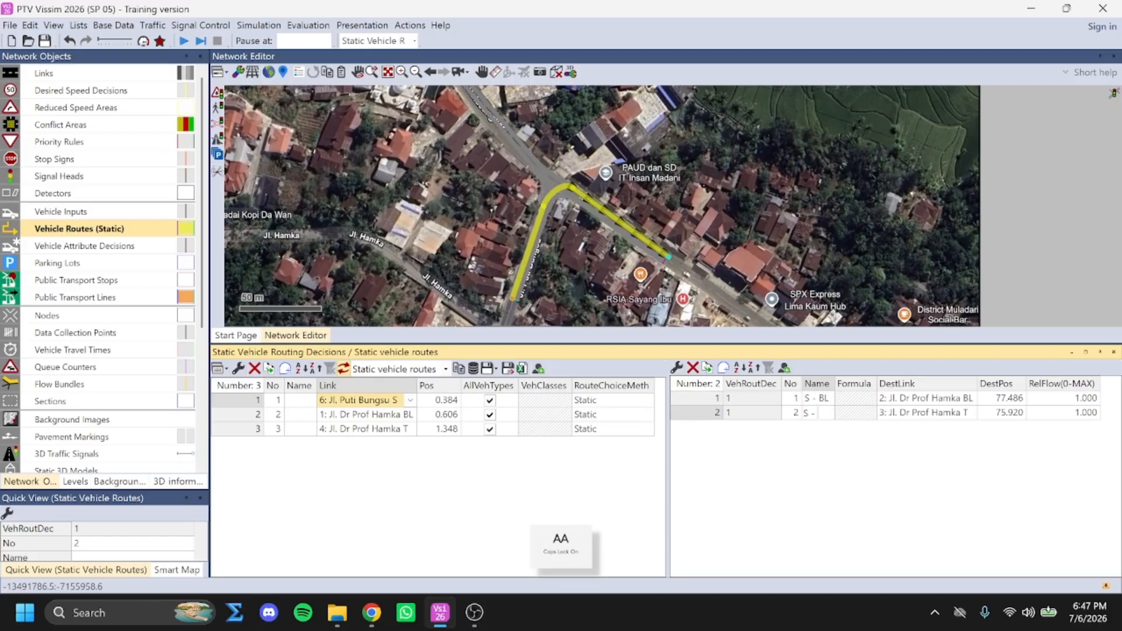
{"action": "left_click", "coordinate": [823, 461]}
Name the two routes of the Jl. Dr Prof Hamka BL routing decision "BL -S" and "BL - T"
{"action": "left_click", "coordinate": [376, 416]}
{"action": "double_click", "coordinate": [823, 397]}
{"action": "type", "text": "BL - T"}
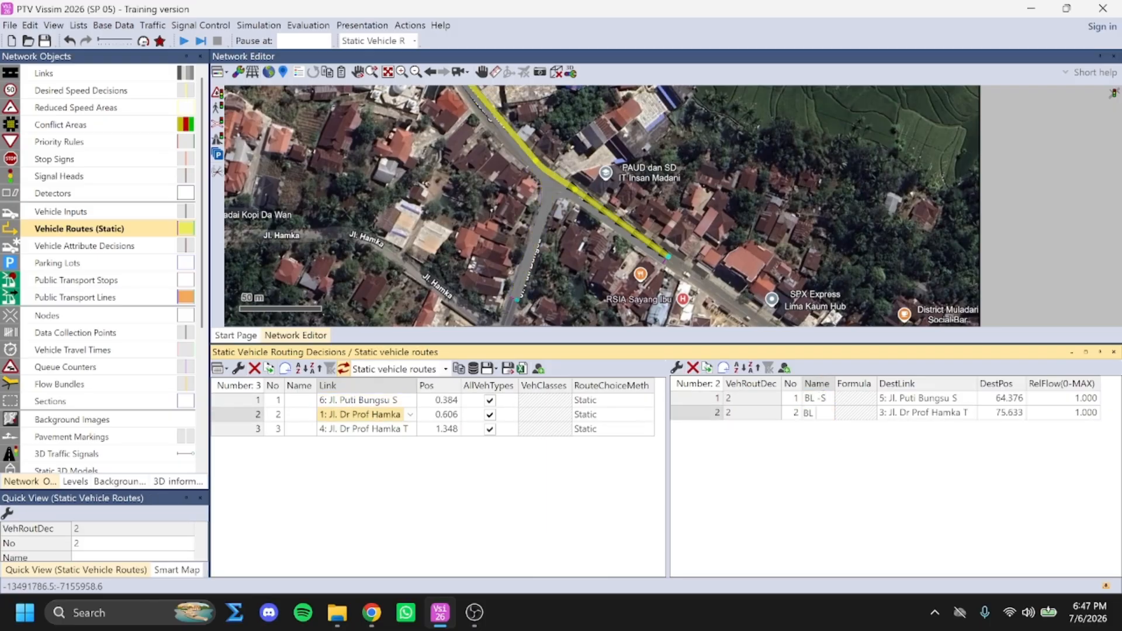
Name the two routes of the Jl. Dr Prof Hamka T routing decision "T - S" and "T - BL"
{"action": "left_click", "coordinate": [379, 430]}
{"action": "double_click", "coordinate": [820, 398]}
{"action": "type", "text": "T - S"}
{"action": "key", "text": "Return"}
{"action": "type", "text": "T"}
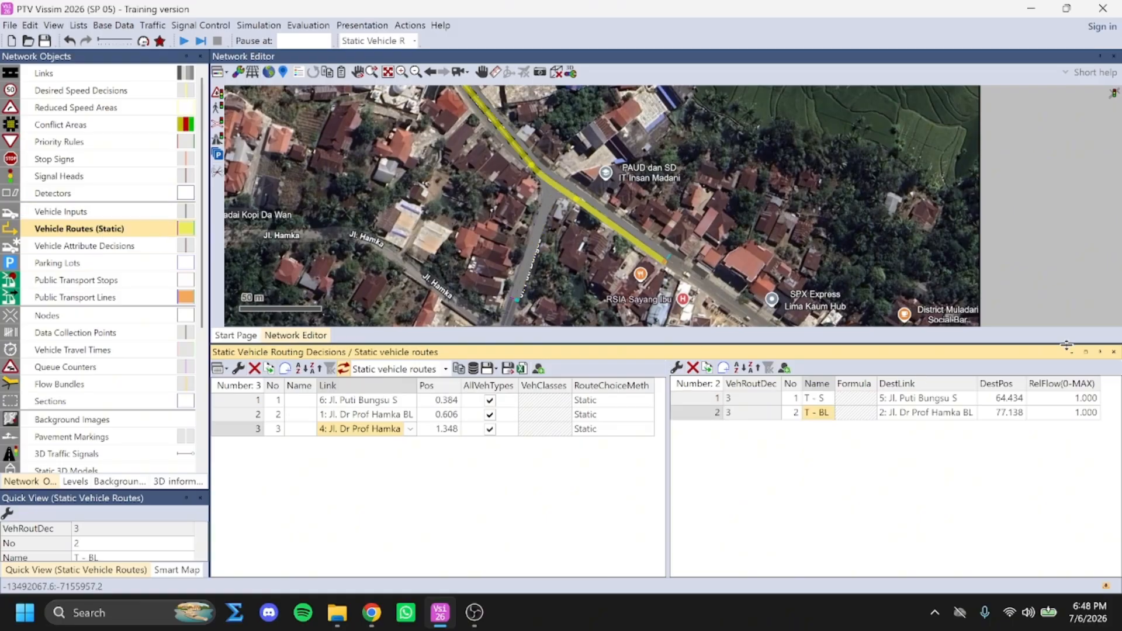
Close the static routes list and place a vehicle input on the Jl. Dr Prof Hamka BL link
{"action": "left_click", "coordinate": [1114, 352]}
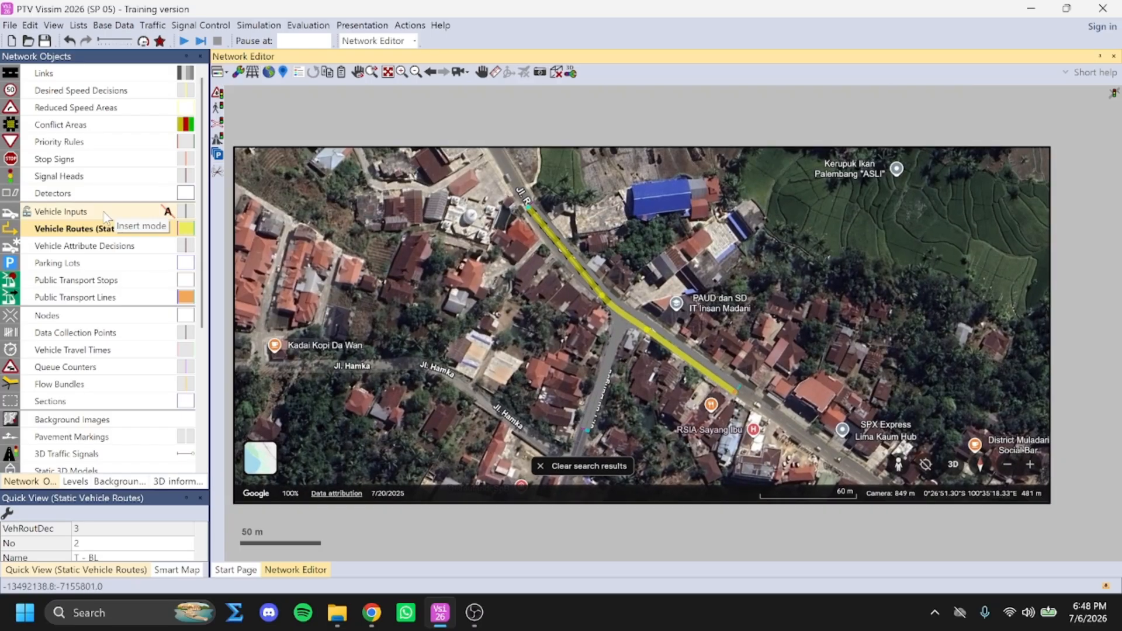
{"action": "left_click", "coordinate": [104, 212]}
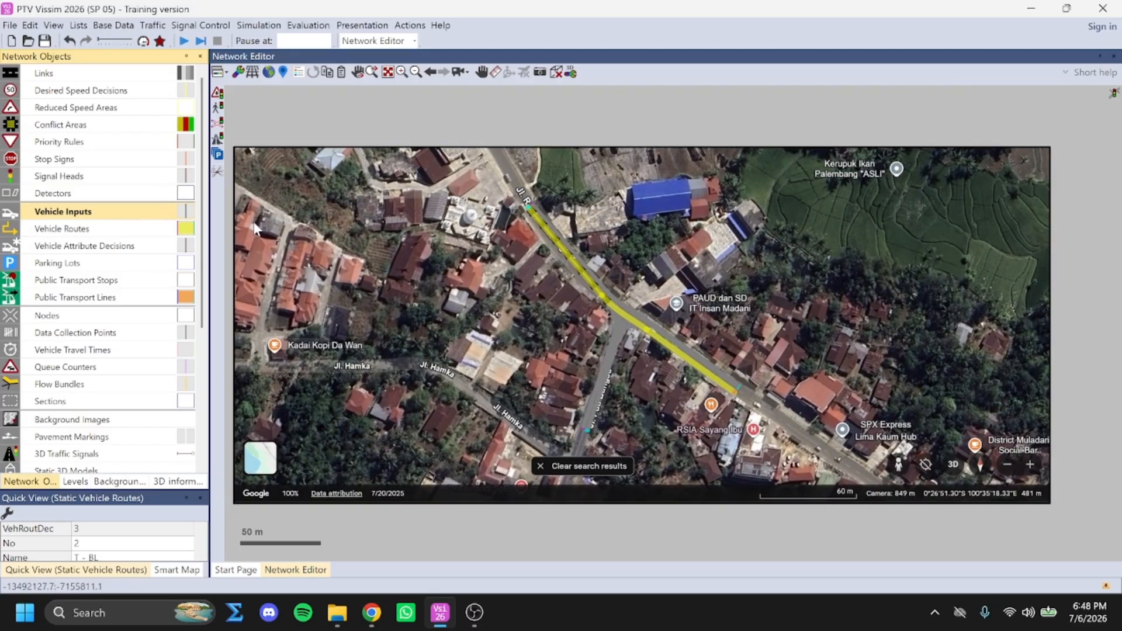
{"action": "scroll", "coordinate": [544, 222], "scroll_direction": "up", "scroll_amount": 3}
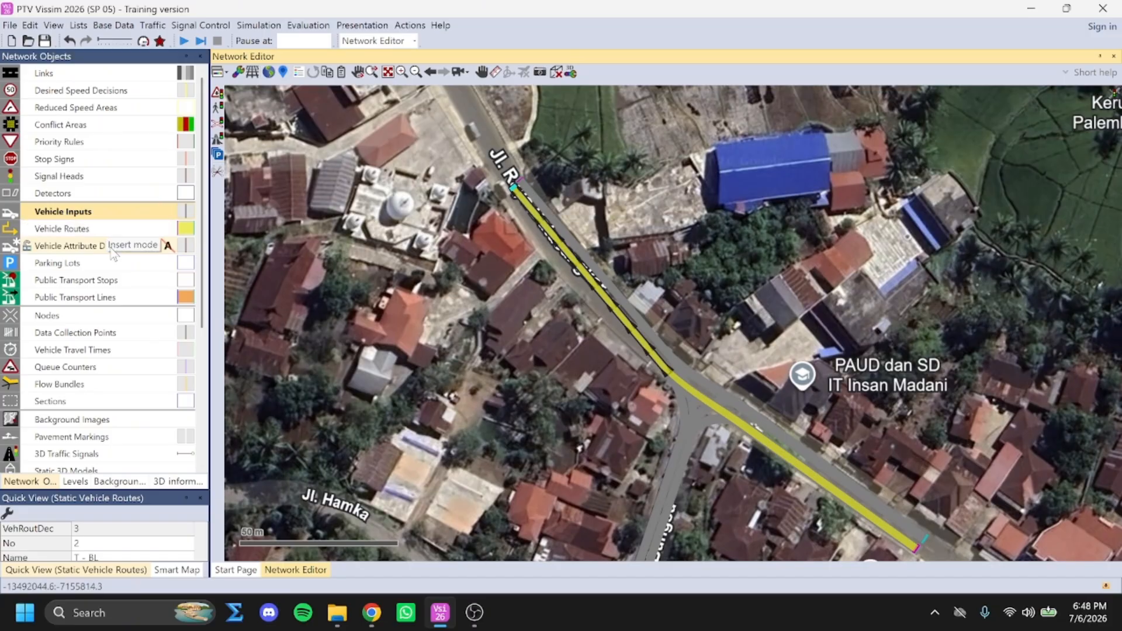
{"action": "scroll", "coordinate": [516, 175], "scroll_direction": "up", "scroll_amount": 2}
{"action": "right_click", "coordinate": [521, 177], "text": "ctrl"}
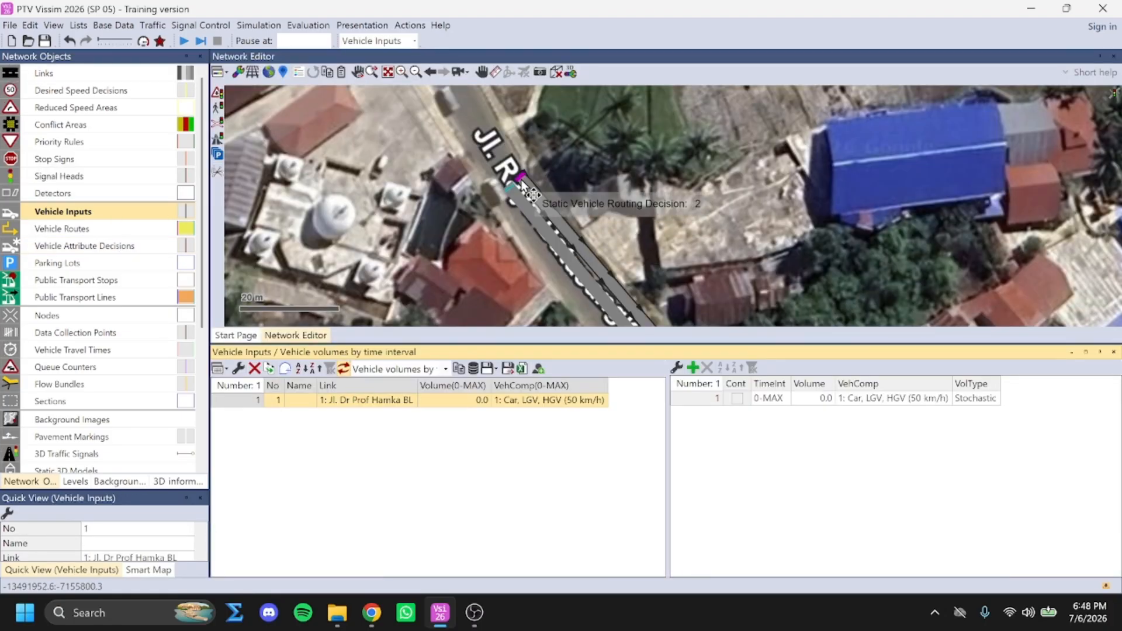
{"action": "left_click", "coordinate": [410, 400]}
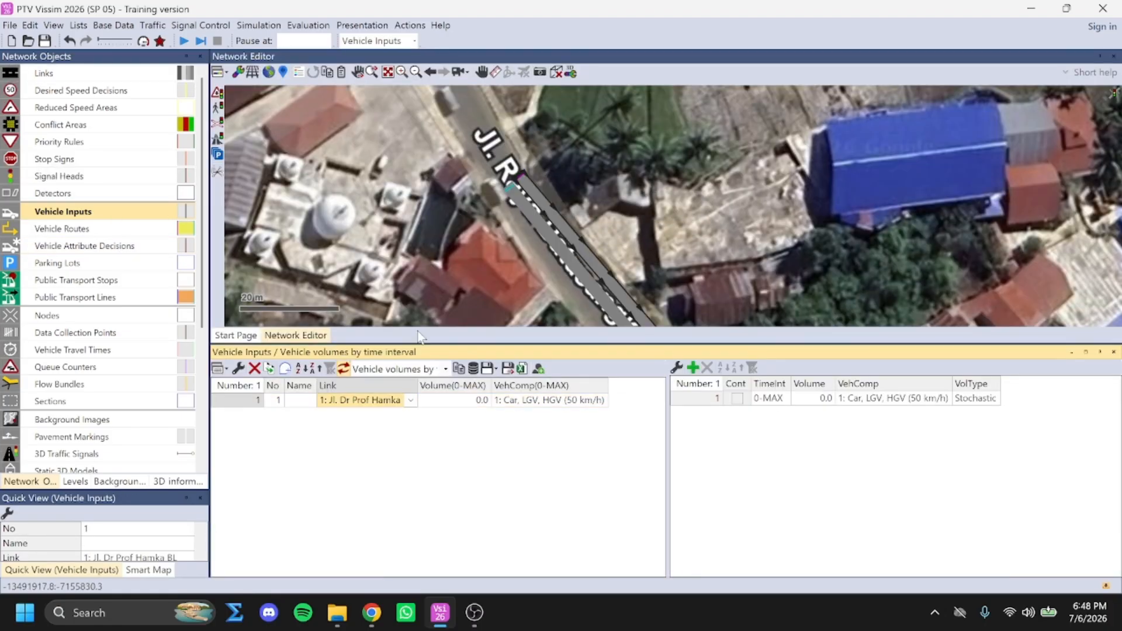
{"action": "left_click", "coordinate": [521, 177]}
Place a vehicle input at the start of the Jl. Dr Prof Hamka T link near RSIA Sayang Ibu
{"action": "scroll", "coordinate": [678, 201], "scroll_direction": "down", "scroll_amount": 3}
{"action": "left_click_drag", "start_coordinate": [754, 298], "coordinate": [718, 168]}
{"action": "scroll", "coordinate": [751, 206], "scroll_direction": "up", "scroll_amount": 2}
{"action": "scroll", "coordinate": [750, 204], "scroll_direction": "up", "scroll_amount": 2}
{"action": "right_click", "coordinate": [731, 181], "text": "ctrl"}
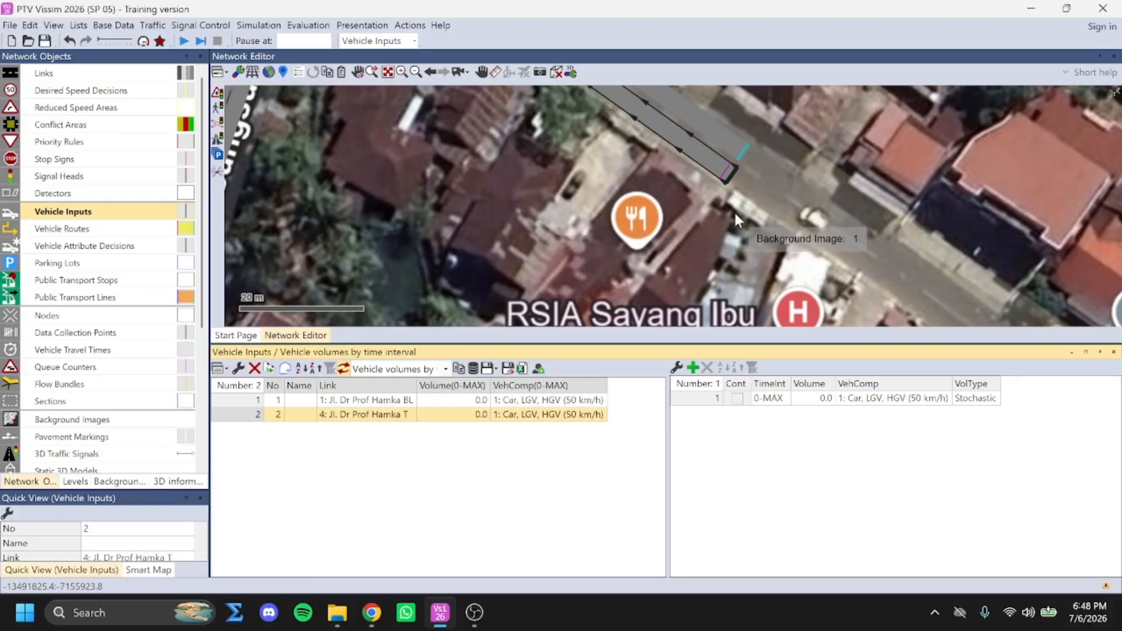
Place a vehicle input at the southern start of the Jl. Puti Bungsu S link
{"action": "scroll", "coordinate": [523, 166], "scroll_direction": "down", "scroll_amount": 4}
{"action": "left_click_drag", "start_coordinate": [488, 164], "coordinate": [745, 168]}
{"action": "scroll", "coordinate": [632, 237], "scroll_direction": "up", "scroll_amount": 4}
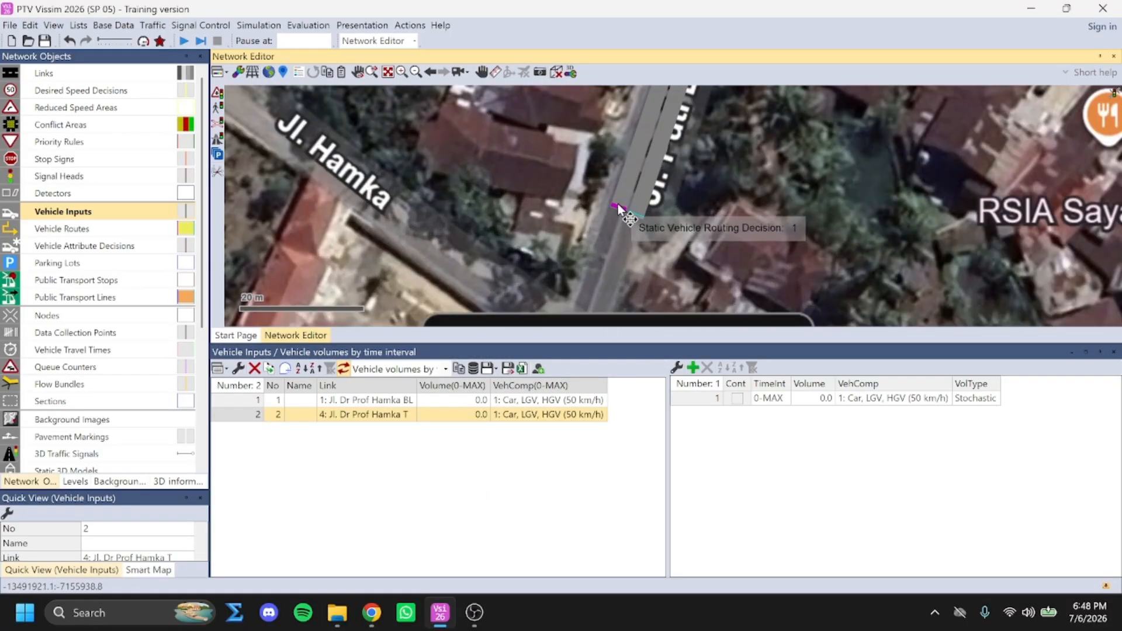
{"action": "right_click", "coordinate": [617, 206], "text": "ctrl"}
{"action": "scroll", "coordinate": [748, 195], "scroll_direction": "down", "scroll_amount": 2}
{"action": "scroll", "coordinate": [750, 185], "scroll_direction": "down", "scroll_amount": 5}
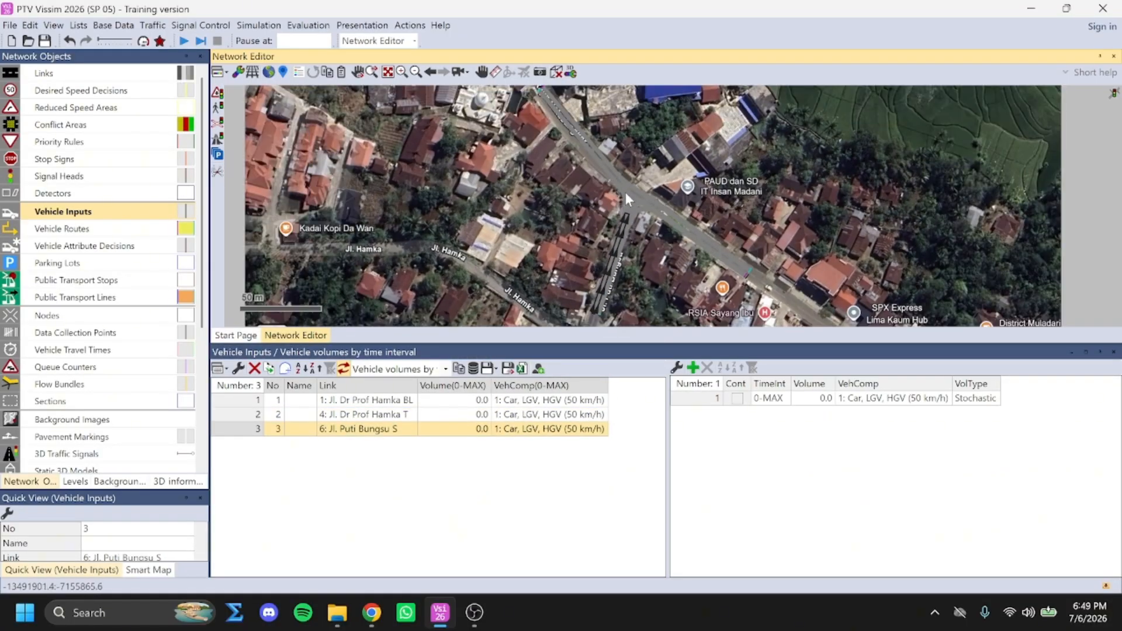
Name the vehicle inputs "BL" for Jl. Dr Prof Hamka BL, "T" for Jl. Dr Prof Hamka T and "S" for Jl. Puti Bungsu S
{"action": "left_click", "coordinate": [304, 400]}
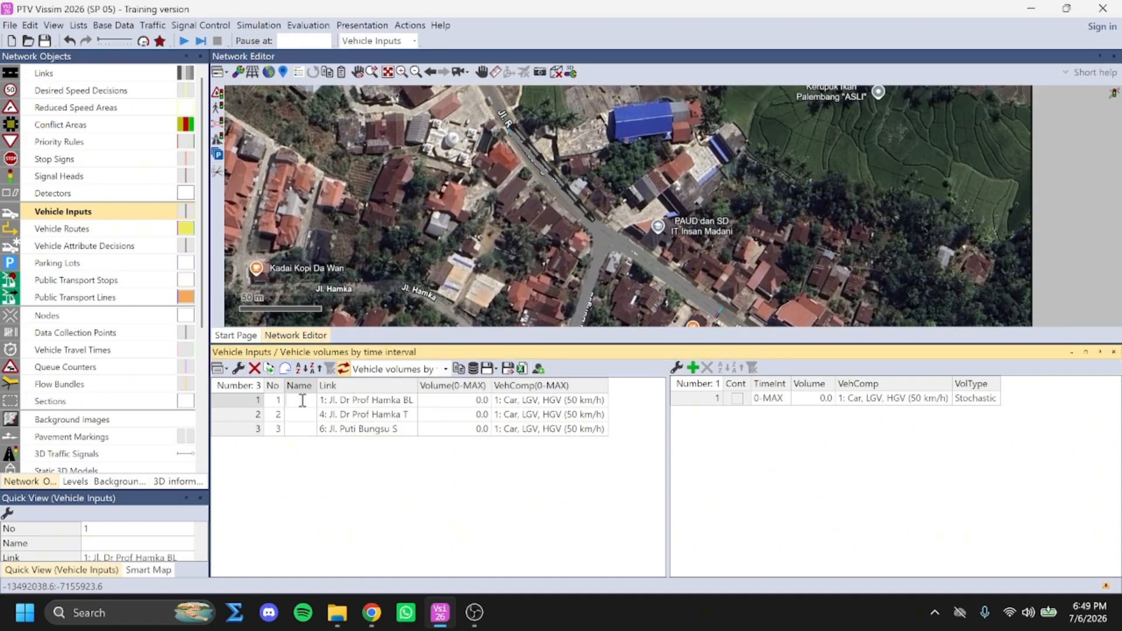
{"action": "key", "text": "Caps_Lock"}
{"action": "type", "text": "BL"}
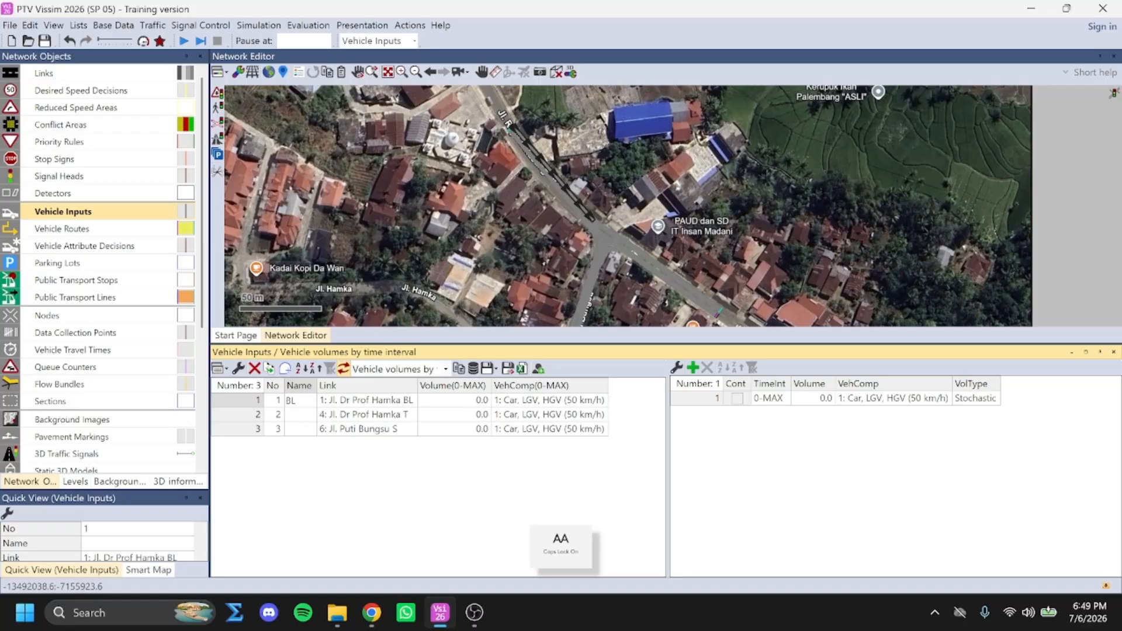
{"action": "left_click", "coordinate": [300, 416]}
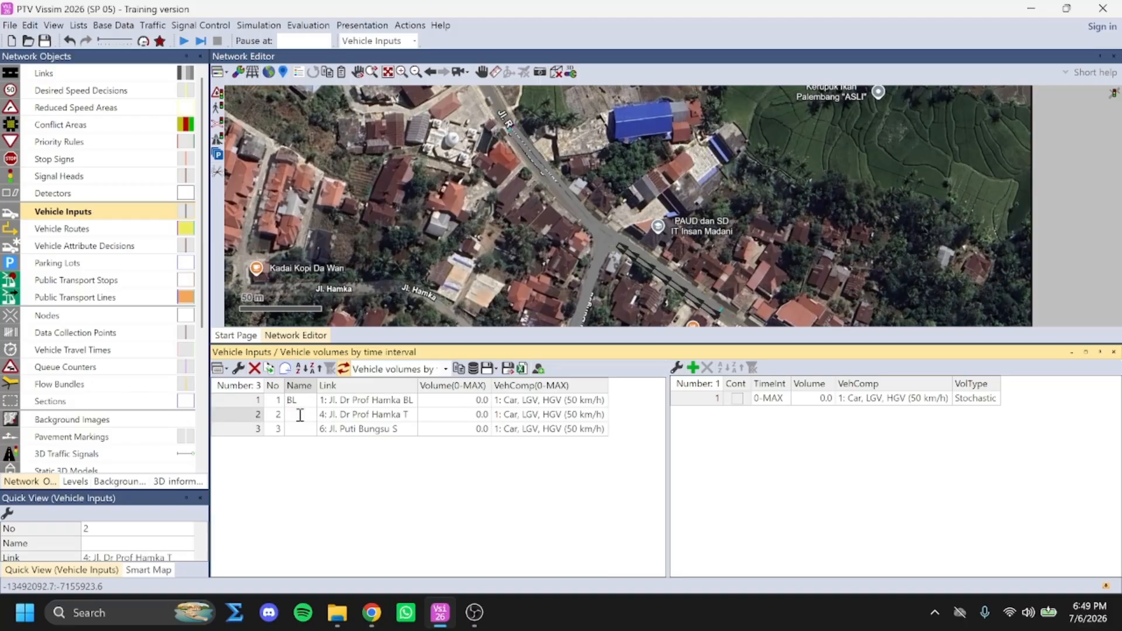
{"action": "type", "text": "T"}
{"action": "left_click", "coordinate": [310, 429]}
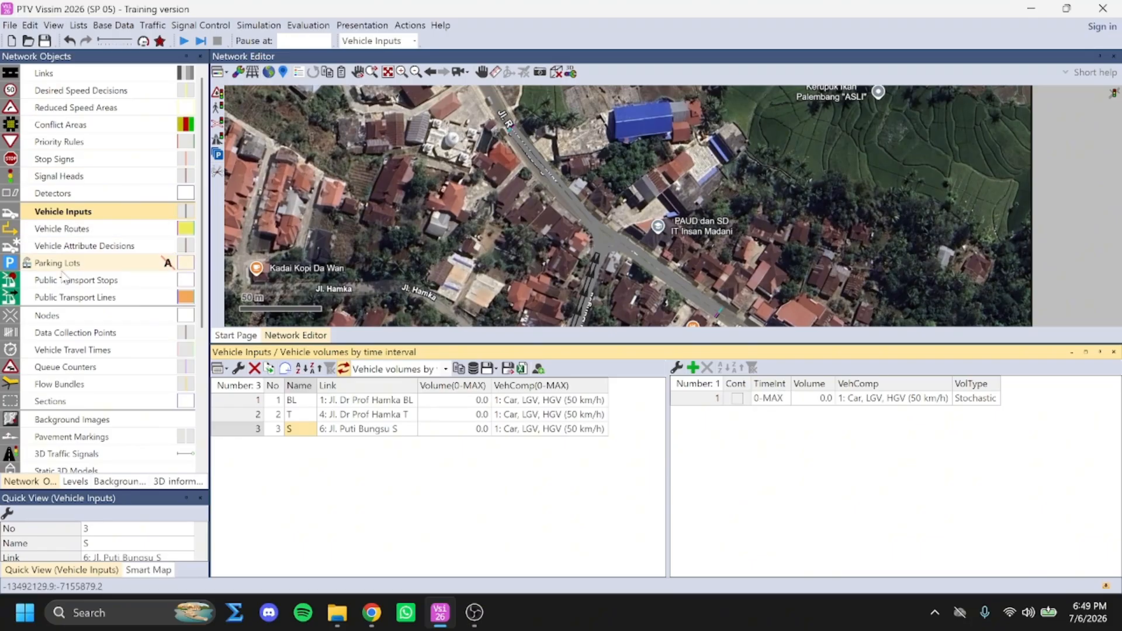
{"action": "left_click", "coordinate": [88, 213]}
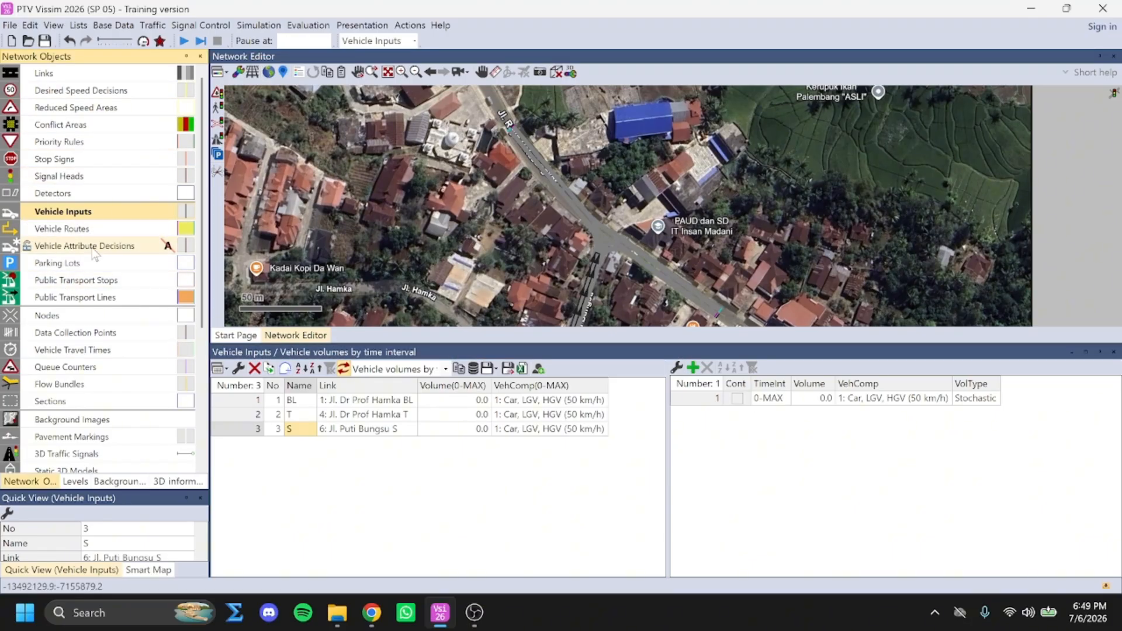
{"action": "scroll", "coordinate": [96, 399], "scroll_direction": "down", "scroll_amount": 5}
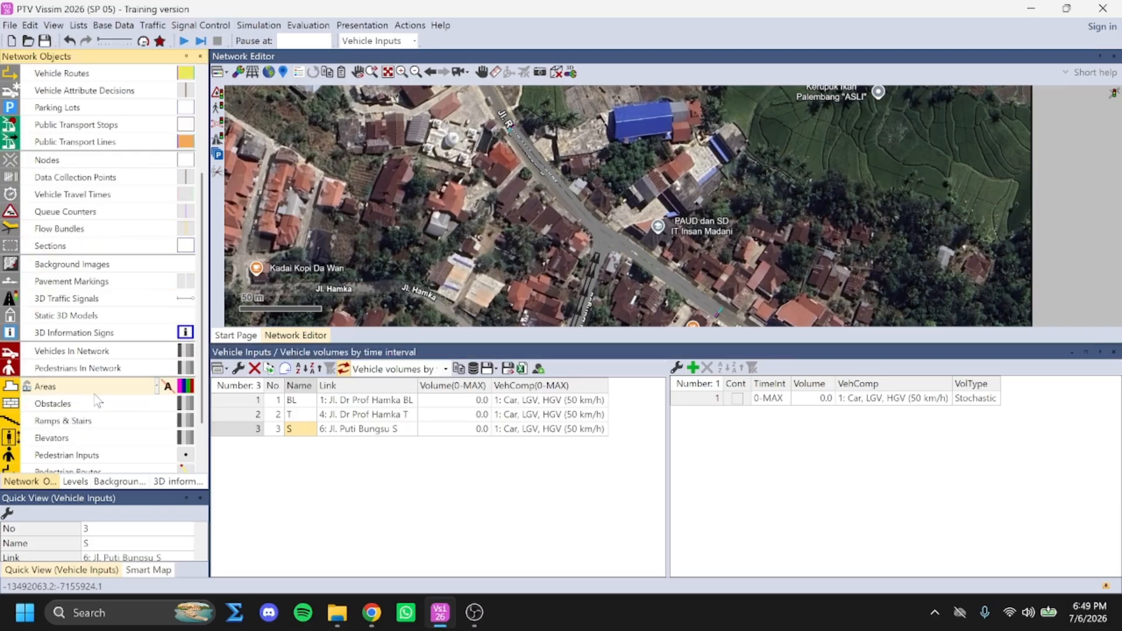
{"action": "scroll", "coordinate": [112, 391], "scroll_direction": "up", "scroll_amount": 5}
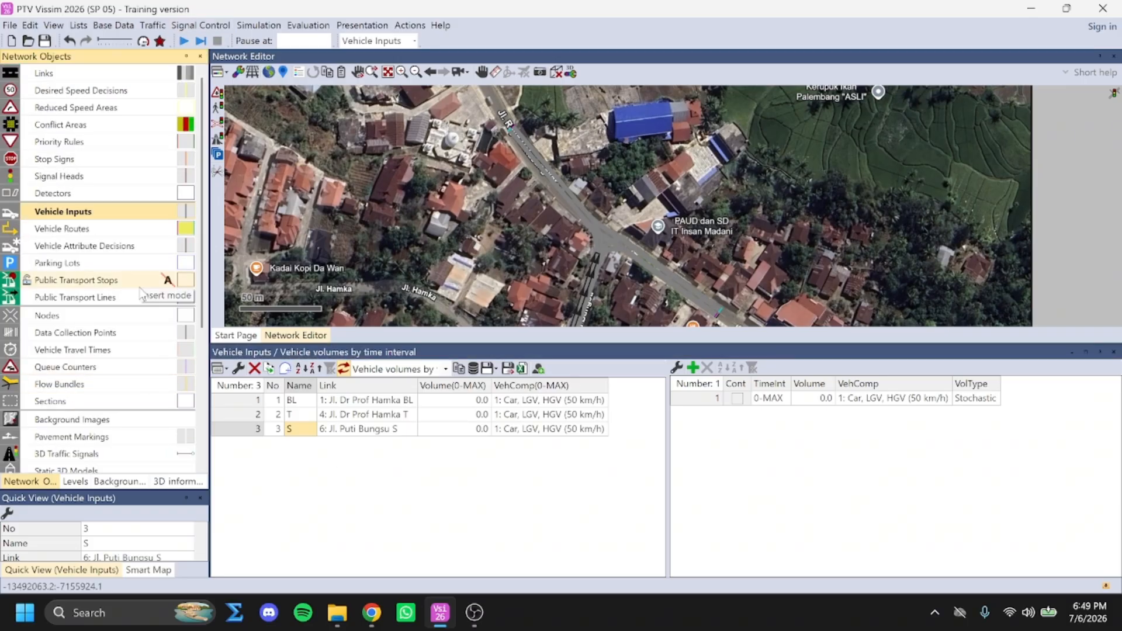
{"action": "left_click", "coordinate": [259, 26]}
{"action": "left_click", "coordinate": [259, 26]}
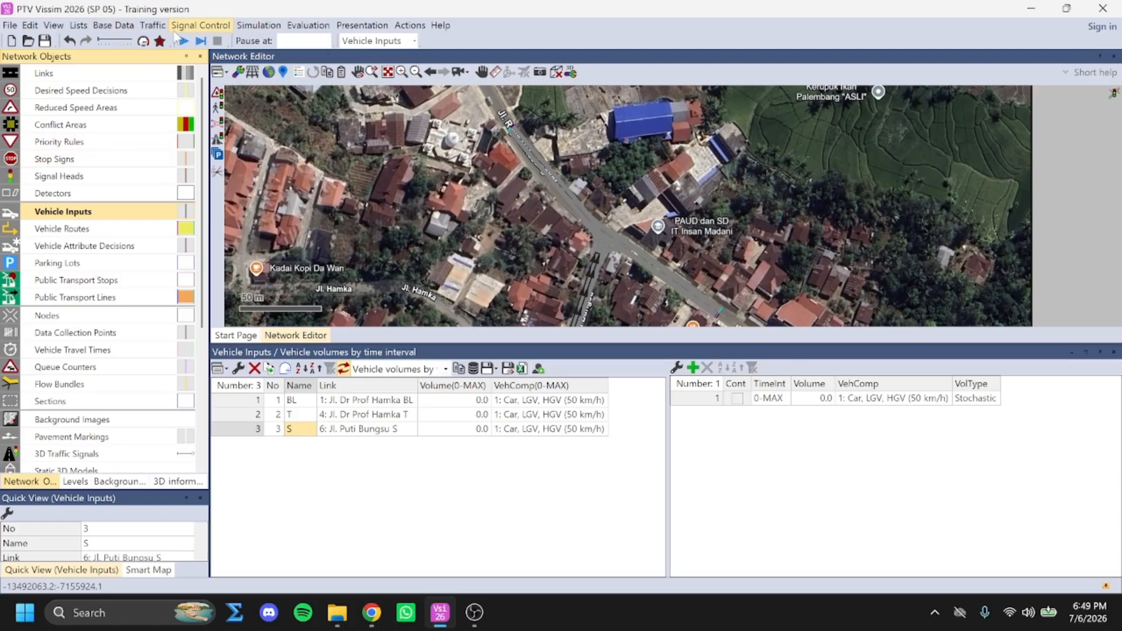
Open the vehicle types, vehicle classes and vehicle compositions lists, the last one together with its relative flows
{"action": "left_click", "coordinate": [127, 27]}
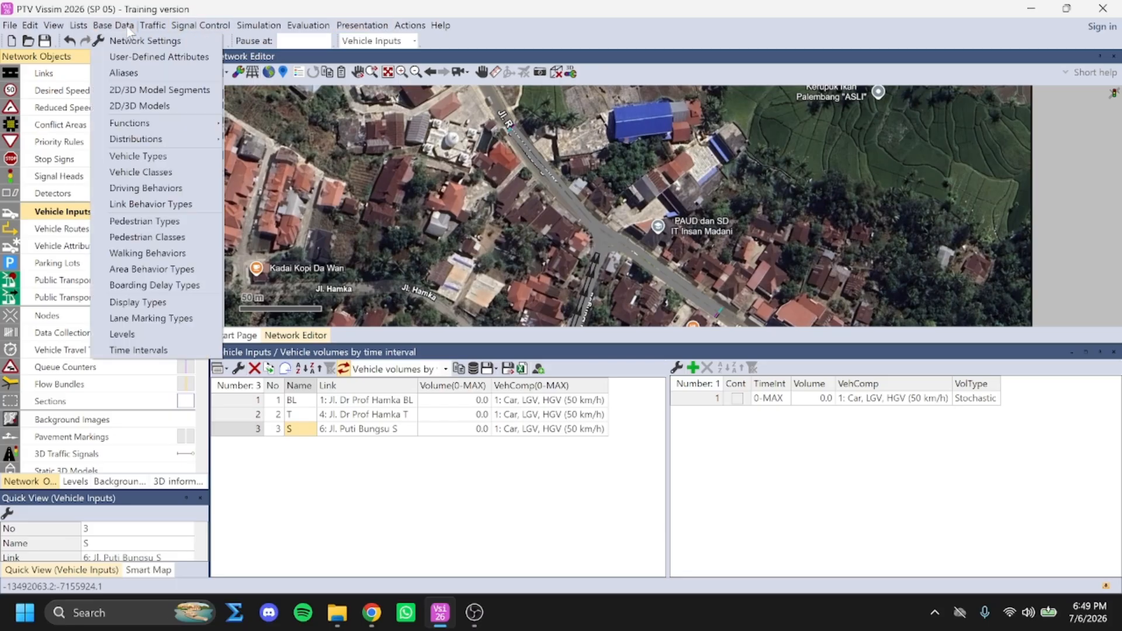
{"action": "left_click", "coordinate": [140, 156]}
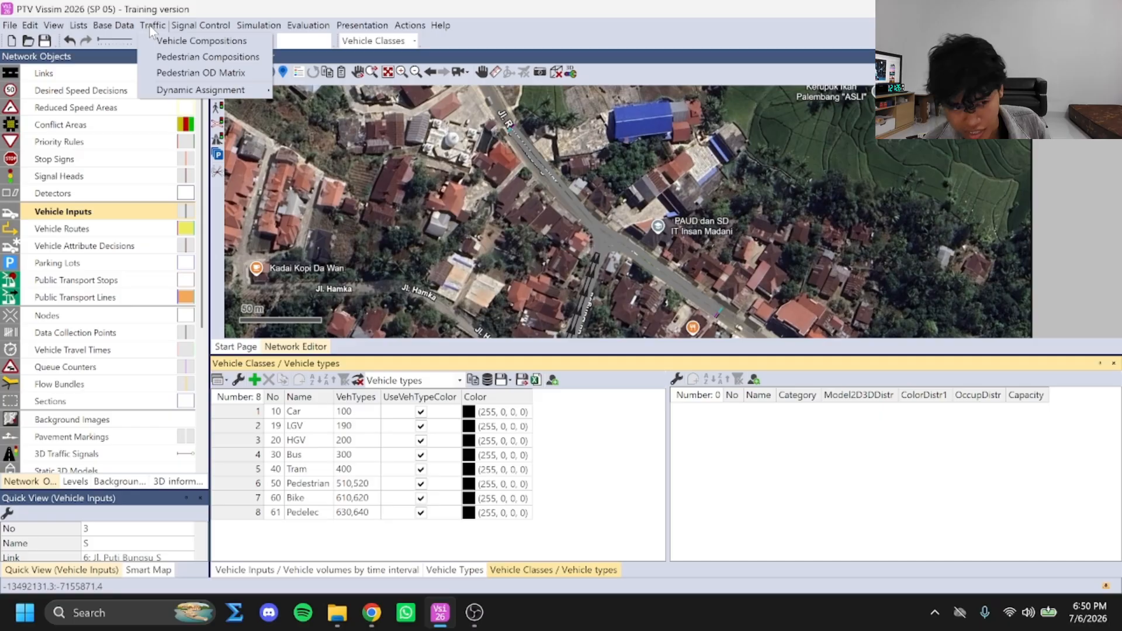
{"action": "left_click", "coordinate": [170, 39]}
{"action": "left_click", "coordinate": [150, 25]}
{"action": "left_click", "coordinate": [152, 25]}
{"action": "left_click", "coordinate": [152, 25]}
{"action": "left_click", "coordinate": [173, 41]}
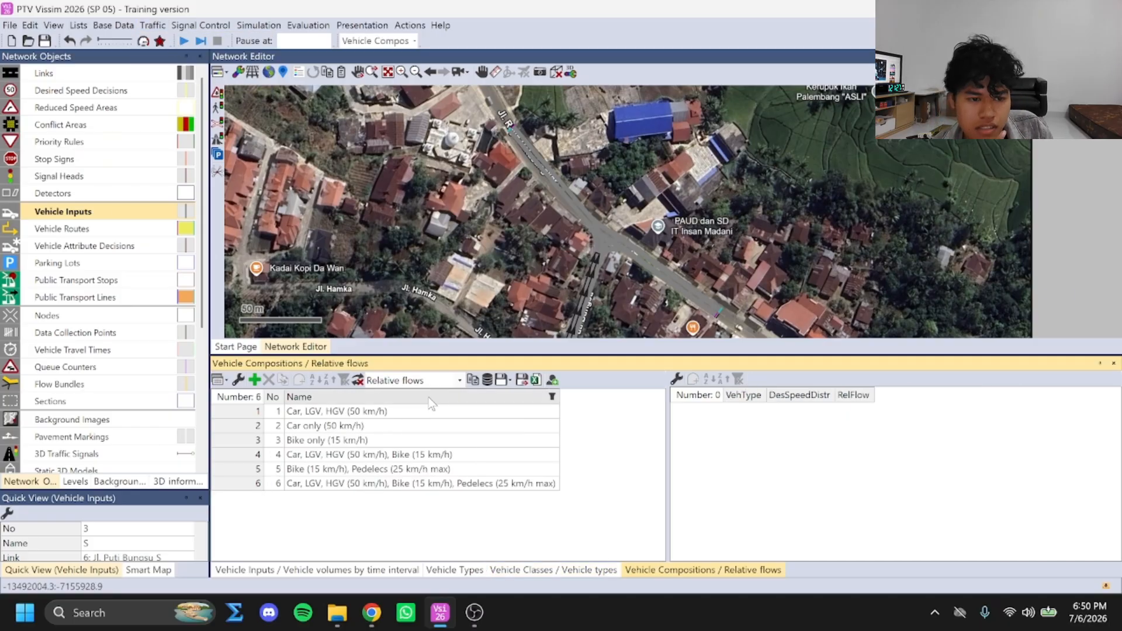
Delete all default vehicle compositions from the list
{"action": "left_click", "coordinate": [331, 413]}
{"action": "left_click", "coordinate": [328, 457]}
{"action": "left_click", "coordinate": [331, 484]}
{"action": "left_click", "coordinate": [313, 413]}
{"action": "scroll", "coordinate": [525, 144], "scroll_direction": "up", "scroll_amount": 2}
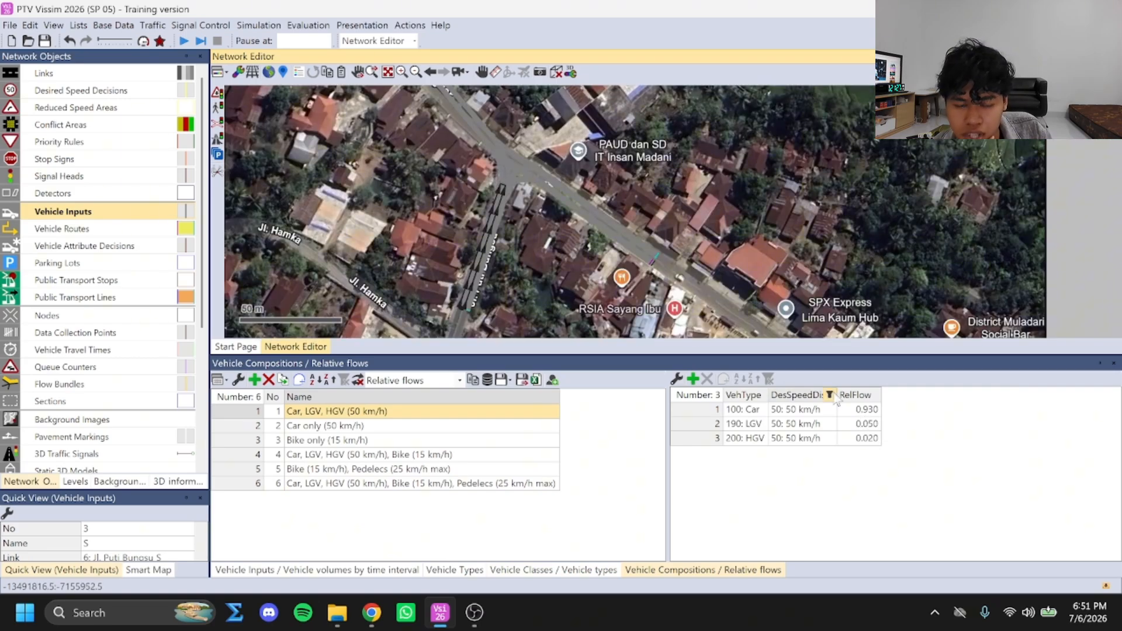
{"action": "left_click", "coordinate": [394, 413]}
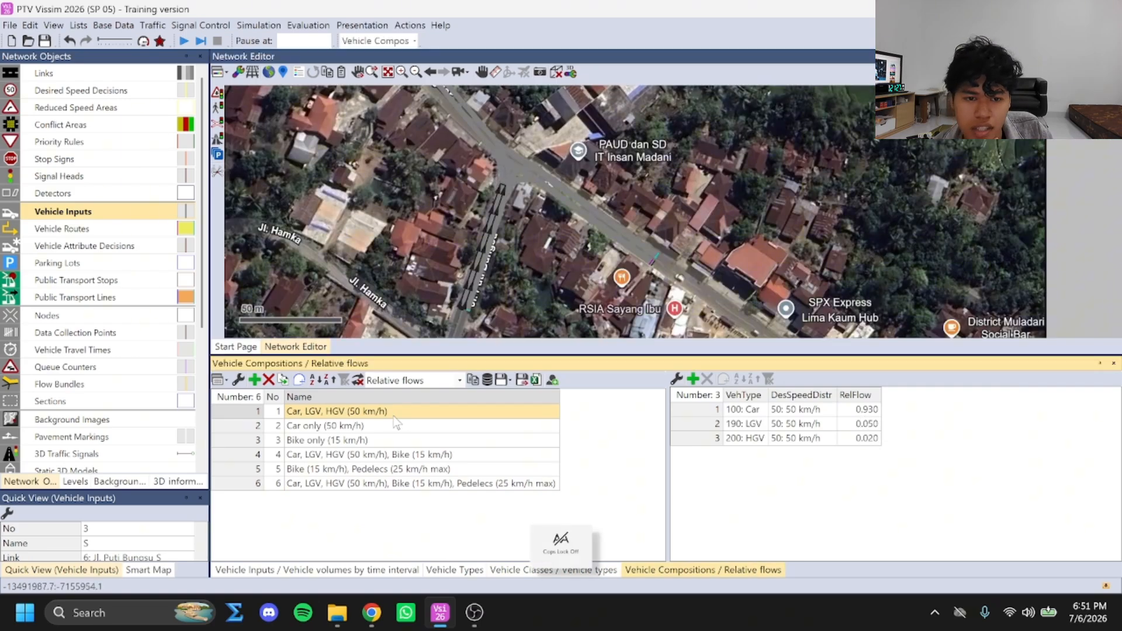
{"action": "left_click", "coordinate": [267, 383]}
{"action": "left_click_drag", "start_coordinate": [315, 412], "coordinate": [318, 469]}
{"action": "left_click", "coordinate": [268, 380]}
Add a vehicle composition named "Jl Dr Prof Hamka BL"
{"action": "left_click", "coordinate": [255, 381]}
{"action": "double_click", "coordinate": [305, 413]}
{"action": "type", "text": "Jl"}
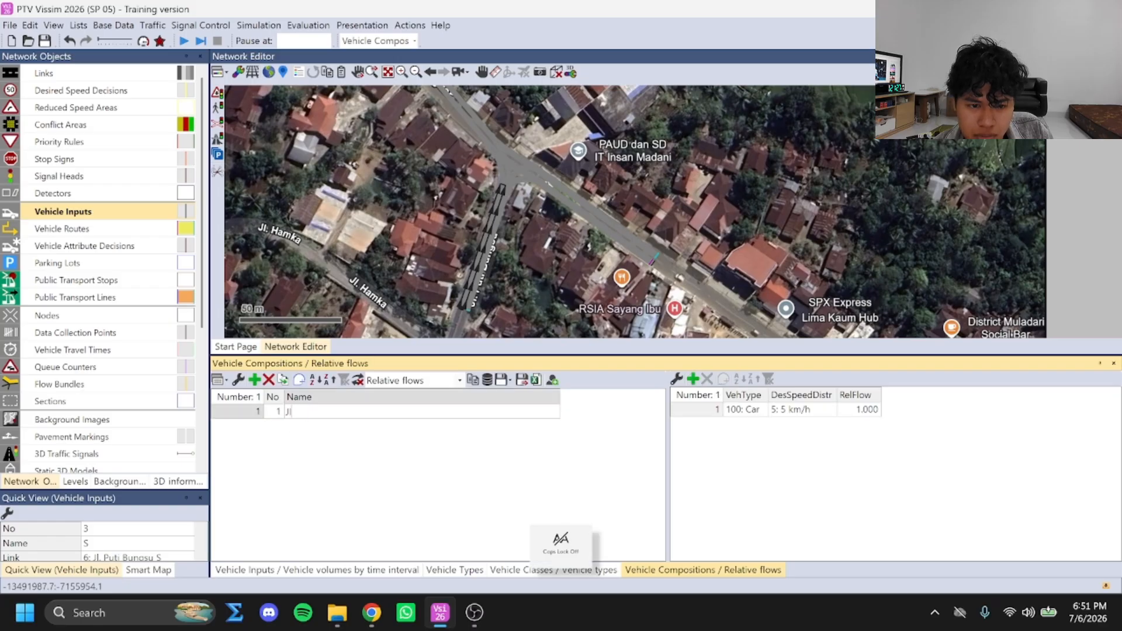
{"action": "type", "text": " Dr Prof Hamka BL"}
{"action": "key", "text": "Return"}
Add a vehicle composition named "Jl Dr Prof Hamka T"
{"action": "left_click", "coordinate": [255, 381]}
{"action": "double_click", "coordinate": [305, 427]}
{"action": "type", "text": "Jl Dr Prof Hamka T"}
{"action": "key", "text": "Return"}
Add a vehicle composition named "Jl Puti Bungsu S"
{"action": "left_click", "coordinate": [254, 381]}
{"action": "double_click", "coordinate": [308, 442]}
{"action": "type", "text": "Jl Puti Bungsu "}
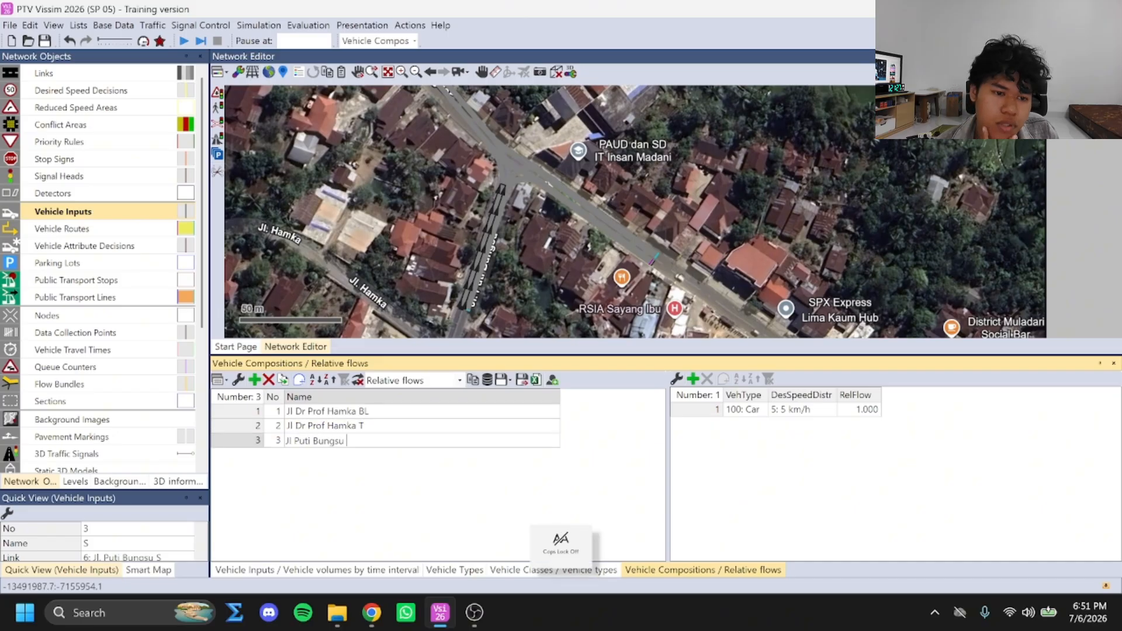
{"action": "type", "text": "S"}
{"action": "key", "text": "Return"}
Give the Jl Dr Prof Hamka BL composition the vehicle types 190: LGV, 200: HGV, 610: Bike Man and 630: Pedelec Man
{"action": "left_click", "coordinate": [387, 416]}
{"action": "left_click", "coordinate": [761, 412]}
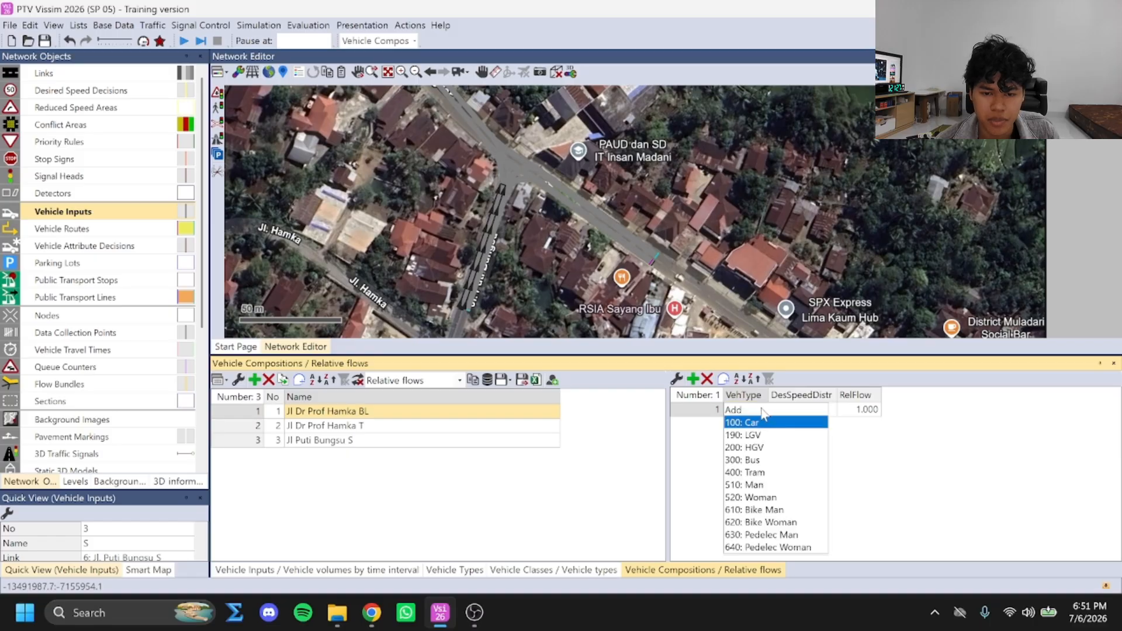
{"action": "left_click", "coordinate": [762, 440]}
{"action": "left_click", "coordinate": [693, 378]}
{"action": "left_click", "coordinate": [764, 424]}
{"action": "left_click", "coordinate": [765, 423]}
{"action": "left_click", "coordinate": [692, 378]}
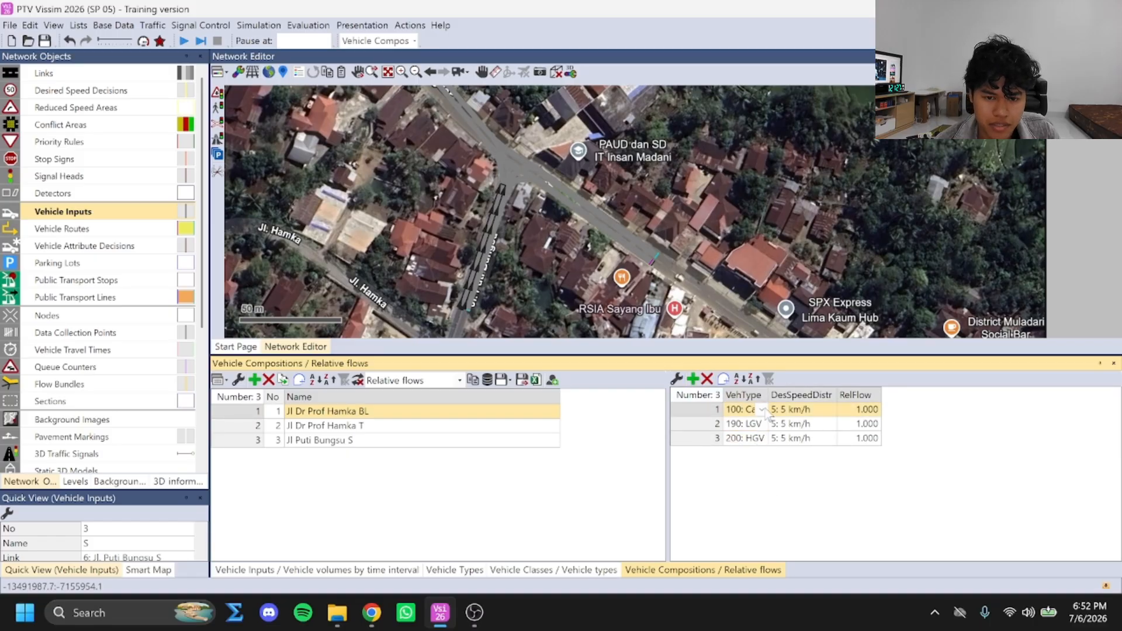
{"action": "left_click", "coordinate": [762, 438]}
{"action": "left_click", "coordinate": [762, 522]}
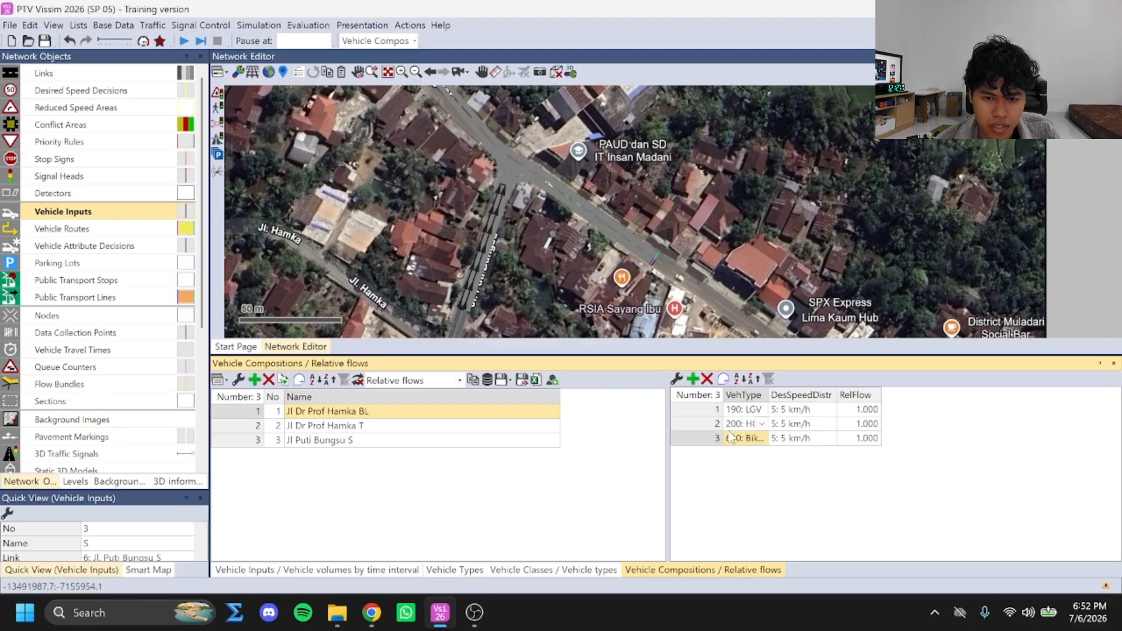
{"action": "left_click", "coordinate": [693, 379]}
{"action": "left_click", "coordinate": [762, 453]}
{"action": "left_click", "coordinate": [763, 536]}
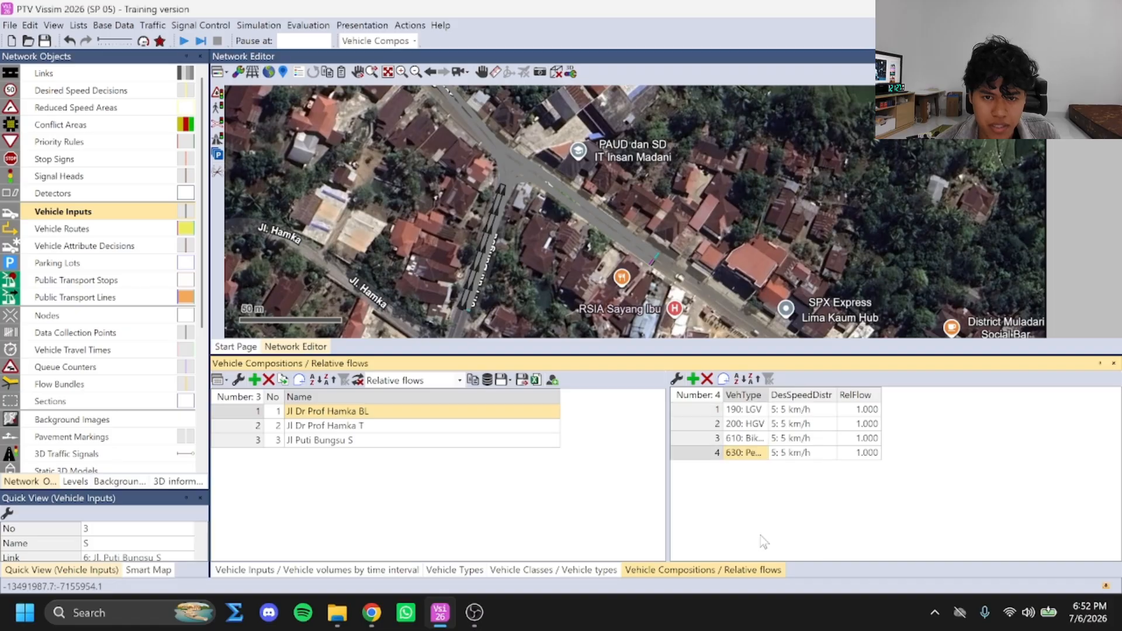
Set the desired speed distribution of the Jl Dr Prof Hamka BL composition to 30 km/h for LGV and HGV and 12 km/h for Bike Man
{"action": "left_click", "coordinate": [832, 410]}
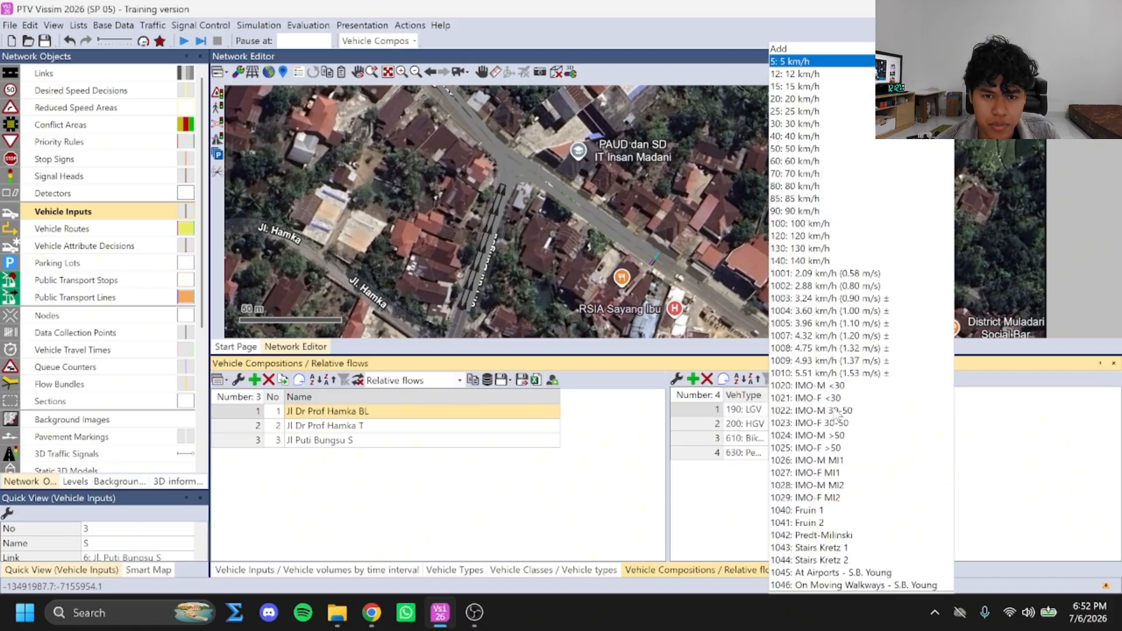
{"action": "left_click", "coordinate": [796, 125]}
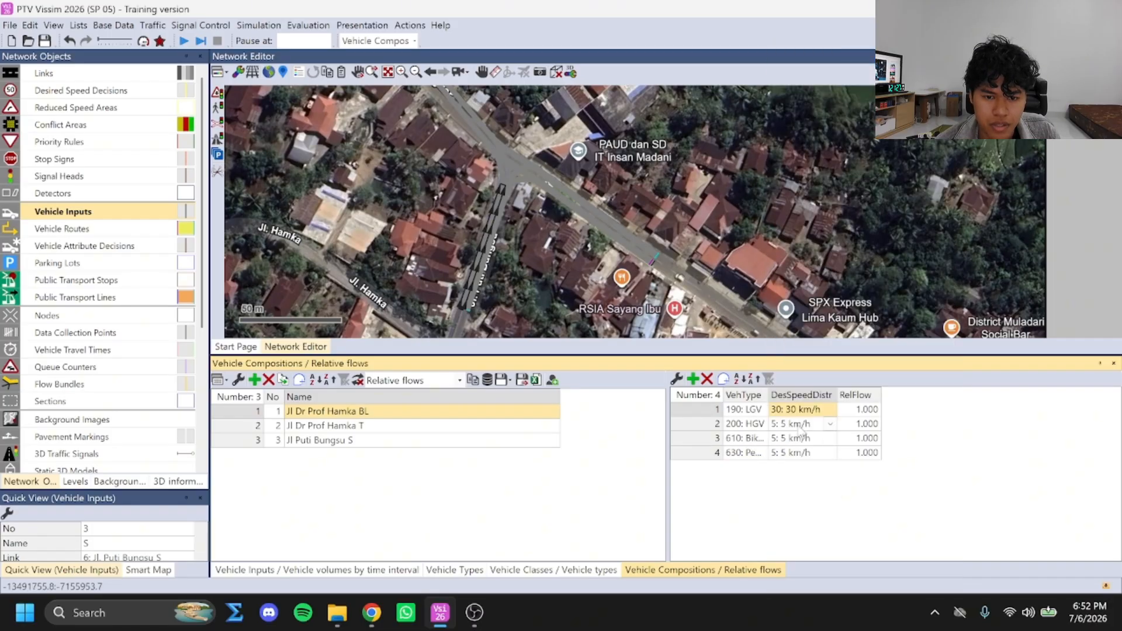
{"action": "left_click", "coordinate": [830, 424]}
{"action": "left_click", "coordinate": [801, 125]}
{"action": "left_click", "coordinate": [832, 438]}
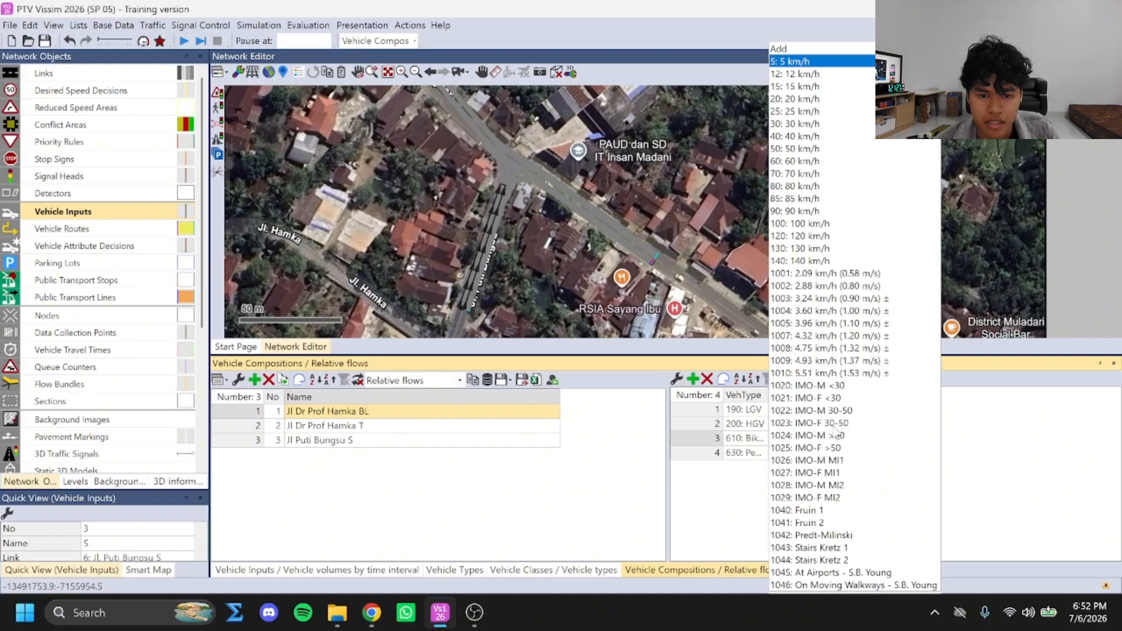
{"action": "left_click", "coordinate": [797, 62]}
Copy the Barat Laut LV value 0.111332008 from the relflow table in the Chrome PDF into the LGV relative flow in Vissim
{"action": "left_click", "coordinate": [857, 411]}
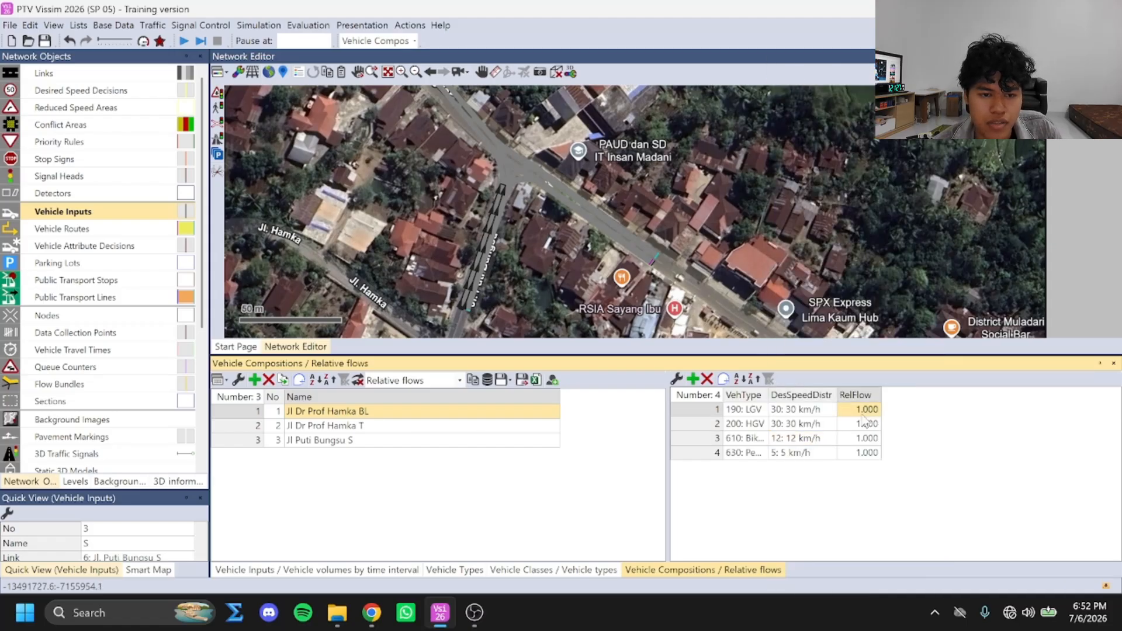
{"action": "key", "text": "alt+Tab"}
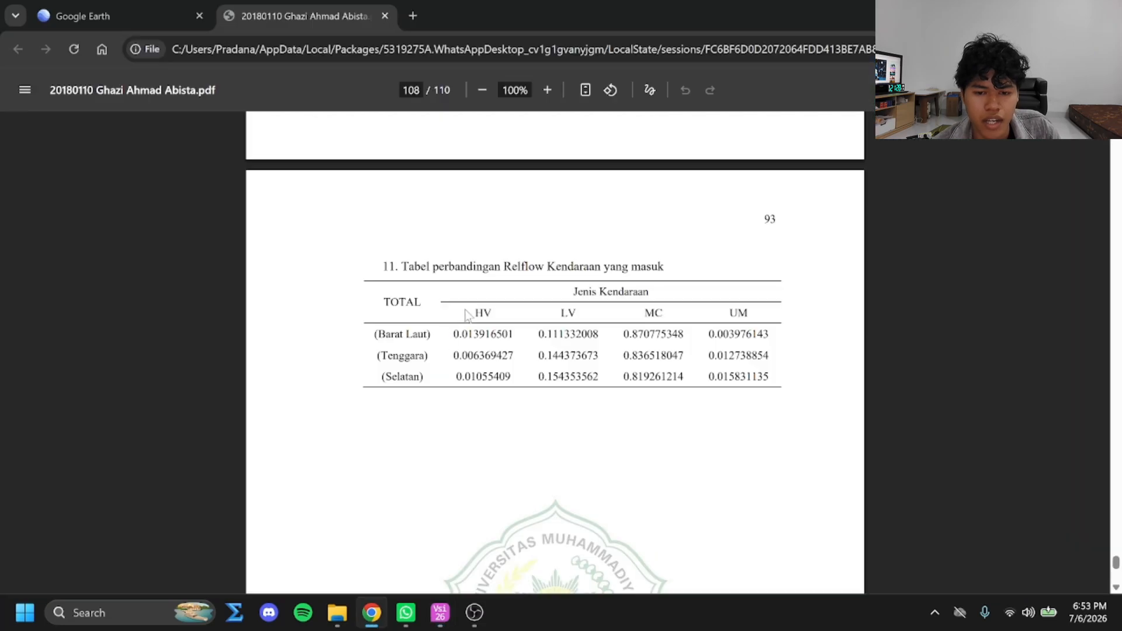
{"action": "left_click_drag", "start_coordinate": [540, 335], "coordinate": [603, 334]}
{"action": "key", "text": "ctrl+c"}
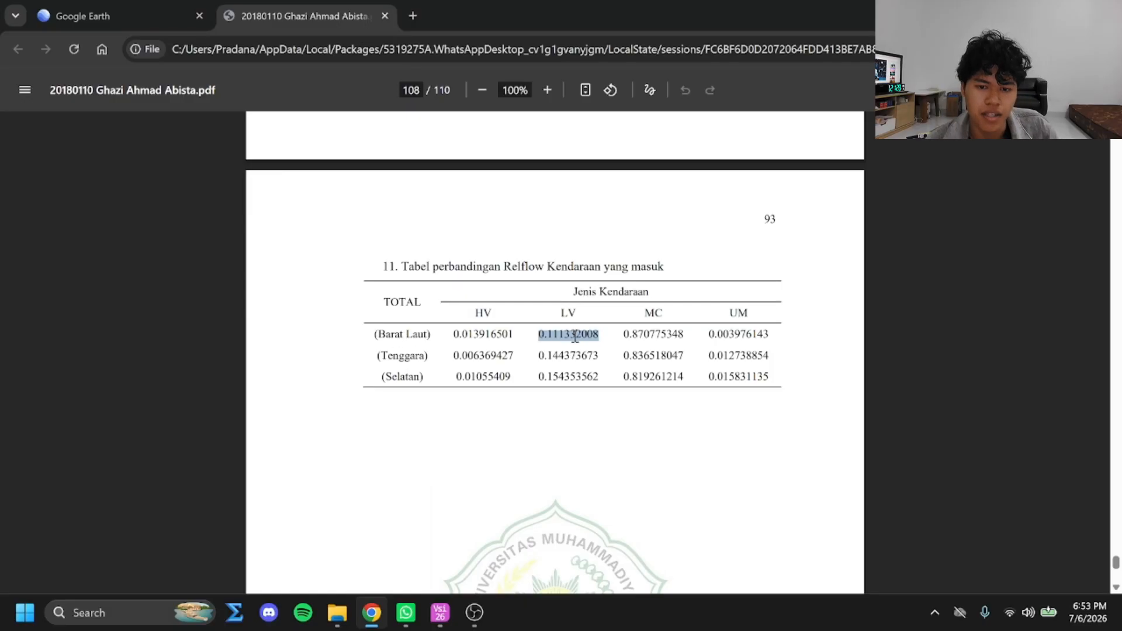
{"action": "key", "text": "alt+Tab"}
{"action": "double_click", "coordinate": [870, 411]}
{"action": "key", "text": "ctrl+a"}
{"action": "key", "text": "ctrl+v"}
{"action": "key", "text": "Return"}
Copy the Barat Laut HV value 0.013916501 from the PDF table in Chrome into the HGV relative flow in Vissim
{"action": "key", "text": "alt+Tab"}
{"action": "double_click", "coordinate": [457, 334]}
{"action": "key", "text": "ctrl+c"}
{"action": "key", "text": "alt+Tab"}
{"action": "double_click", "coordinate": [868, 424]}
{"action": "key", "text": "ctrl+a"}
{"action": "key", "text": "ctrl+v"}
{"action": "key", "text": "Return"}
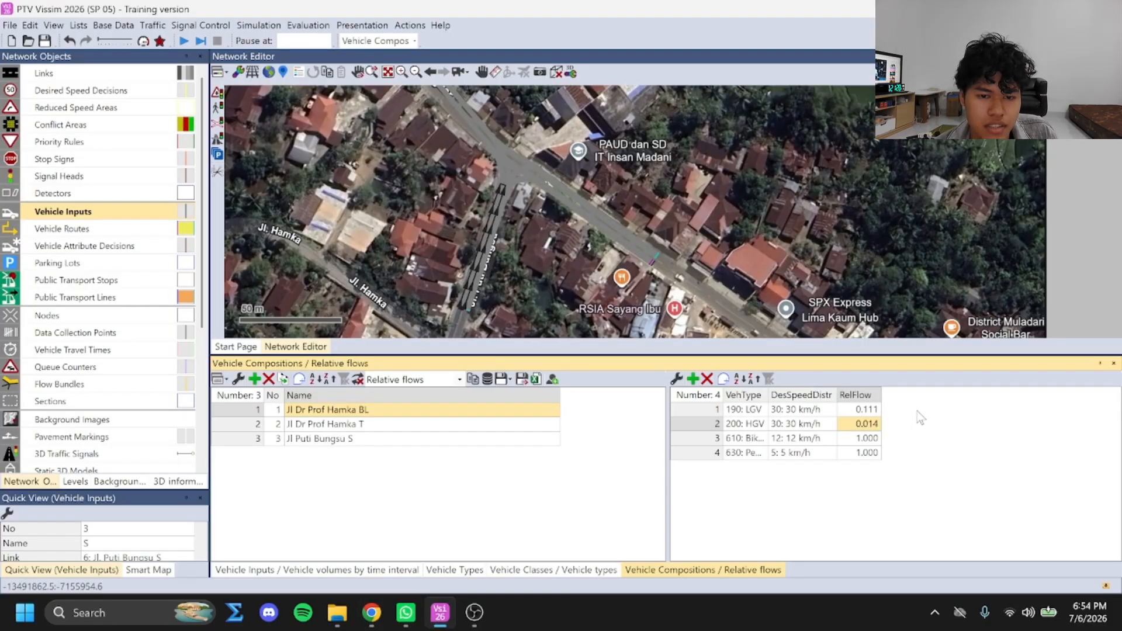
Copy the Barat Laut MC value 0.870775348 from the PDF table in Chrome into the Bike Man relative flow in Vissim
{"action": "key", "text": "alt+Tab"}
{"action": "double_click", "coordinate": [647, 338]}
{"action": "key", "text": "ctrl+c"}
{"action": "key", "text": "alt+Tab"}
{"action": "double_click", "coordinate": [864, 439]}
{"action": "key", "text": "ctrl+a"}
{"action": "key", "text": "ctrl+v"}
{"action": "left_click", "coordinate": [928, 443]}
Copy the Barat Laut UM value 0.003976143 from the PDF table in Chrome into the Pedelec Man relative flow in Vissim
{"action": "key", "text": "alt+Tab"}
{"action": "double_click", "coordinate": [727, 337]}
{"action": "key", "text": "ctrl+c"}
{"action": "key", "text": "alt+Tab"}
{"action": "double_click", "coordinate": [865, 453]}
{"action": "key", "text": "ctrl+v"}
{"action": "left_click", "coordinate": [937, 440]}
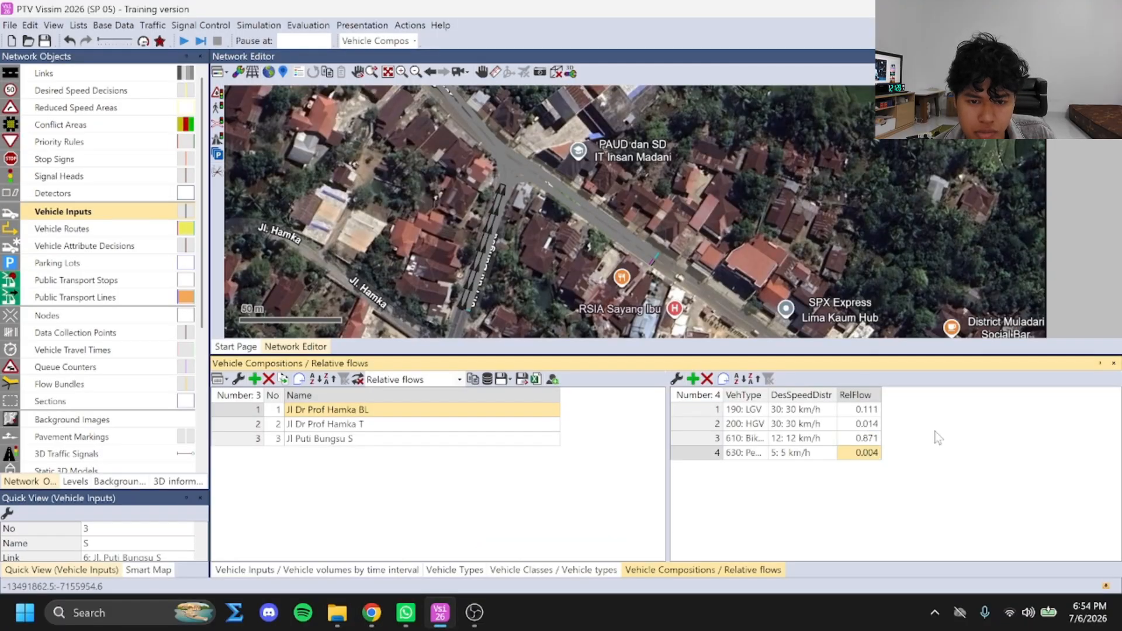
Fill the Jl Dr Prof Hamka T composition with the vehicle types LGV, HGV, Bike Man and Pedelec Man
{"action": "left_click", "coordinate": [416, 424]}
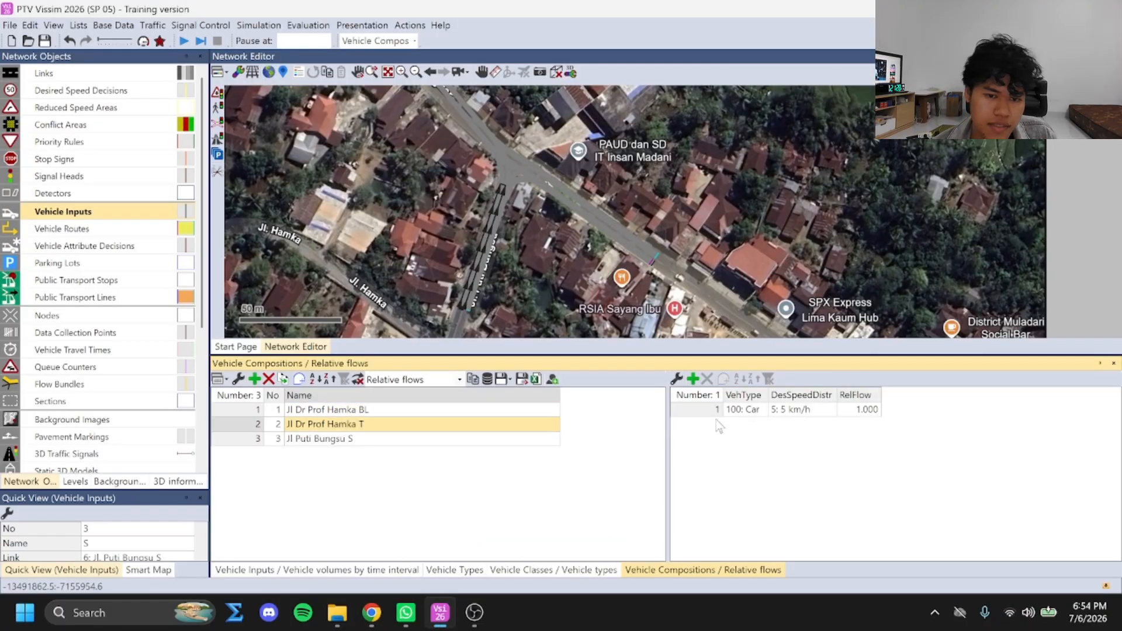
{"action": "left_click", "coordinate": [762, 410]}
{"action": "left_click", "coordinate": [762, 411]}
{"action": "left_click", "coordinate": [762, 411]}
{"action": "left_click", "coordinate": [762, 412]}
{"action": "left_click", "coordinate": [763, 413]}
{"action": "left_click", "coordinate": [765, 532]}
{"action": "left_click", "coordinate": [693, 379]}
{"action": "left_click", "coordinate": [763, 410]}
{"action": "left_click", "coordinate": [770, 535]}
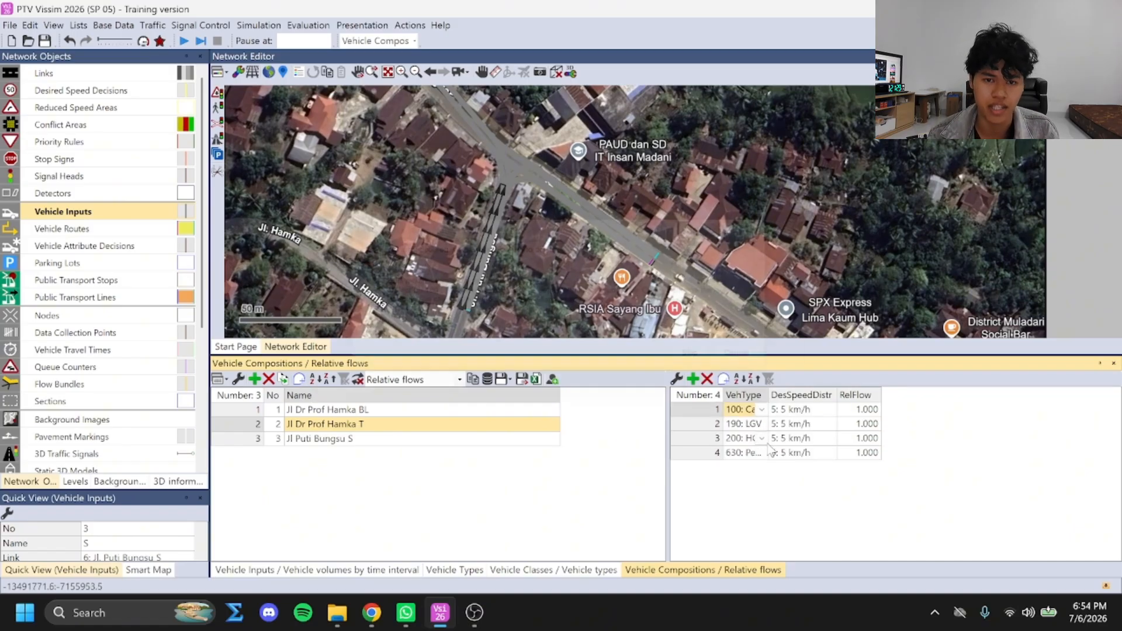
{"action": "left_click", "coordinate": [764, 228]}
{"action": "left_click", "coordinate": [763, 411]}
{"action": "left_click", "coordinate": [764, 507]}
Copy the T relative flows from the Chrome PDF into Vissim: LGV 0.144, HGV 0.006, Bike Man 0.837 and Pedelec Man 0.013
{"action": "left_click", "coordinate": [372, 613]}
{"action": "left_click_drag", "start_coordinate": [539, 357], "coordinate": [601, 357]}
{"action": "left_click", "coordinate": [449, 614]}
{"action": "left_click", "coordinate": [372, 612]}
{"action": "left_click_drag", "start_coordinate": [454, 356], "coordinate": [514, 356]}
{"action": "left_click", "coordinate": [440, 613]}
{"action": "left_click", "coordinate": [372, 612]}
{"action": "left_click", "coordinate": [440, 612]}
{"action": "left_click_drag", "start_coordinate": [625, 355], "coordinate": [769, 356]}
{"action": "left_click", "coordinate": [372, 613]}
{"action": "left_click", "coordinate": [440, 614]}
{"action": "double_click", "coordinate": [860, 453]}
{"action": "key", "text": "ctrl+v"}
{"action": "left_click", "coordinate": [960, 434]}
Fill the Jl Puti Bungsu S composition with the vehicle types LGV, HGV, Bike Man and Pedelec Man
{"action": "left_click", "coordinate": [476, 440]}
{"action": "left_click", "coordinate": [696, 381]}
{"action": "left_click", "coordinate": [696, 381]}
{"action": "left_click", "coordinate": [696, 381]}
{"action": "left_click", "coordinate": [761, 455]}
{"action": "left_click", "coordinate": [765, 550]}
{"action": "left_click", "coordinate": [762, 411]}
{"action": "left_click", "coordinate": [767, 529]}
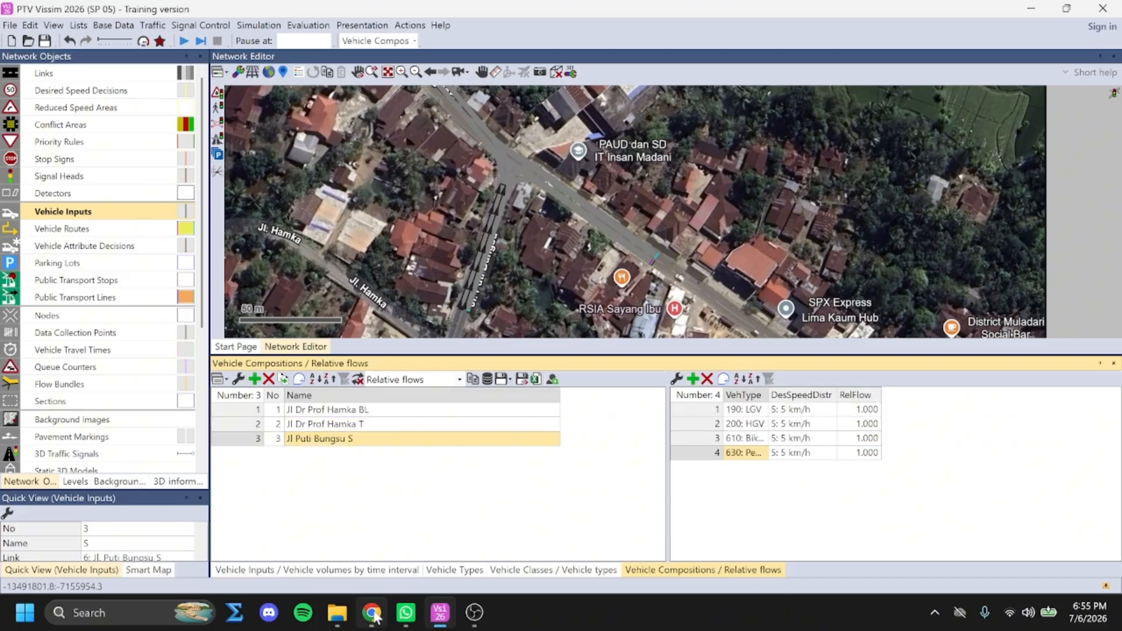
Copy the Jl Puti Bungsu S relative flows for LGV (0.154) and HGV (0.011) from the Chrome PDF into Vissim
{"action": "left_click", "coordinate": [375, 613]}
{"action": "double_click", "coordinate": [547, 379]}
{"action": "left_click", "coordinate": [440, 613]}
{"action": "double_click", "coordinate": [861, 409]}
{"action": "key", "text": "ctrl+v"}
{"action": "left_click", "coordinate": [374, 613]}
{"action": "double_click", "coordinate": [458, 377]}
{"action": "left_click", "coordinate": [440, 613]}
{"action": "double_click", "coordinate": [860, 425]}
{"action": "key", "text": "ctrl+v"}
Copy the Jl Puti Bungsu S relative flows for Bike Man (0.819) and Pedelec Man (0.016) from the Chrome PDF into Vissim
{"action": "left_click", "coordinate": [375, 613]}
{"action": "left_click_drag", "start_coordinate": [624, 378], "coordinate": [685, 378]}
{"action": "left_click", "coordinate": [440, 613]}
{"action": "double_click", "coordinate": [865, 439]}
{"action": "key", "text": "ctrl+v"}
{"action": "left_click", "coordinate": [374, 612]}
{"action": "left_click_drag", "start_coordinate": [771, 378], "coordinate": [708, 378]}
{"action": "left_click", "coordinate": [440, 613]}
{"action": "double_click", "coordinate": [863, 453]}
{"action": "key", "text": "ctrl+v"}
{"action": "left_click", "coordinate": [935, 434]}
Set the Jl Dr Prof Hamka T desired speeds to 30 km/h for LGV and HGV and 12 km/h for Bike Man
{"action": "left_click", "coordinate": [362, 425]}
{"action": "left_click", "coordinate": [360, 438]}
{"action": "left_click", "coordinate": [362, 411]}
{"action": "left_click", "coordinate": [359, 426]}
{"action": "left_click", "coordinate": [832, 410]}
{"action": "left_click", "coordinate": [807, 124]}
{"action": "left_click", "coordinate": [832, 425]}
{"action": "left_click", "coordinate": [790, 126]}
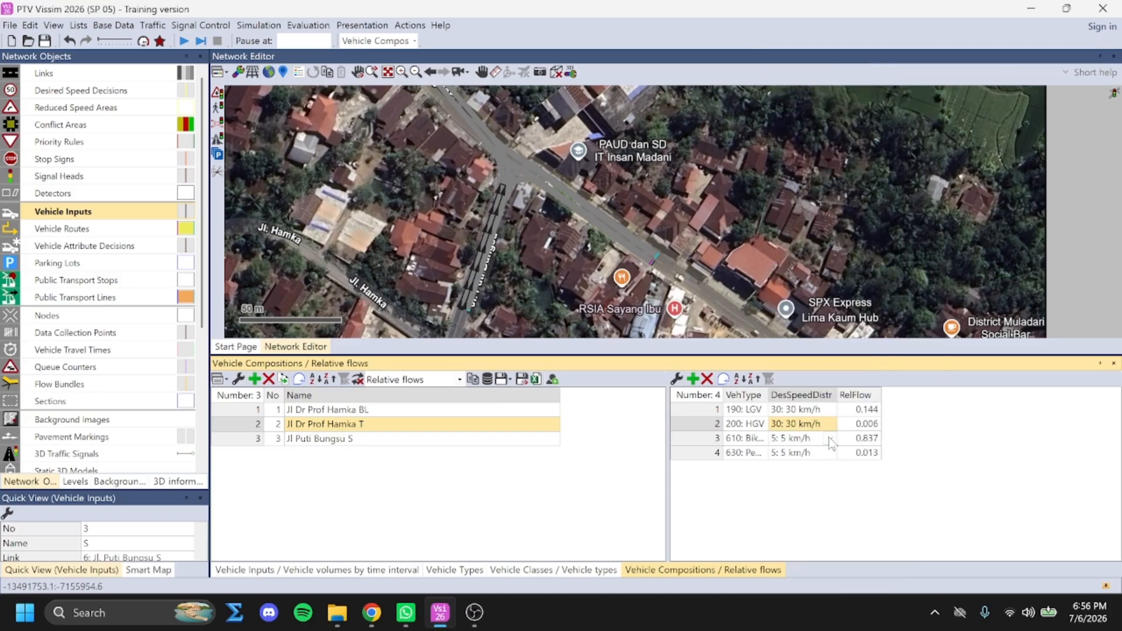
{"action": "left_click", "coordinate": [832, 440]}
{"action": "left_click", "coordinate": [795, 74]}
Set the Jl Puti Bungsu S desired speeds to 30 km/h for LGV and HGV and 12 km/h for Bike Man
{"action": "left_click", "coordinate": [361, 439]}
{"action": "left_click", "coordinate": [832, 411]}
{"action": "left_click", "coordinate": [804, 124]}
{"action": "left_click", "coordinate": [831, 425]}
{"action": "left_click", "coordinate": [801, 125]}
{"action": "left_click", "coordinate": [831, 440]}
{"action": "left_click", "coordinate": [795, 75]}
{"action": "left_click", "coordinate": [441, 410]}
{"action": "left_click", "coordinate": [443, 425]}
{"action": "left_click", "coordinate": [445, 440]}
Show the vehicle inputs list and enter the volumes 503 for BL, 471 for T and 758 for S
{"action": "left_click", "coordinate": [73, 212]}
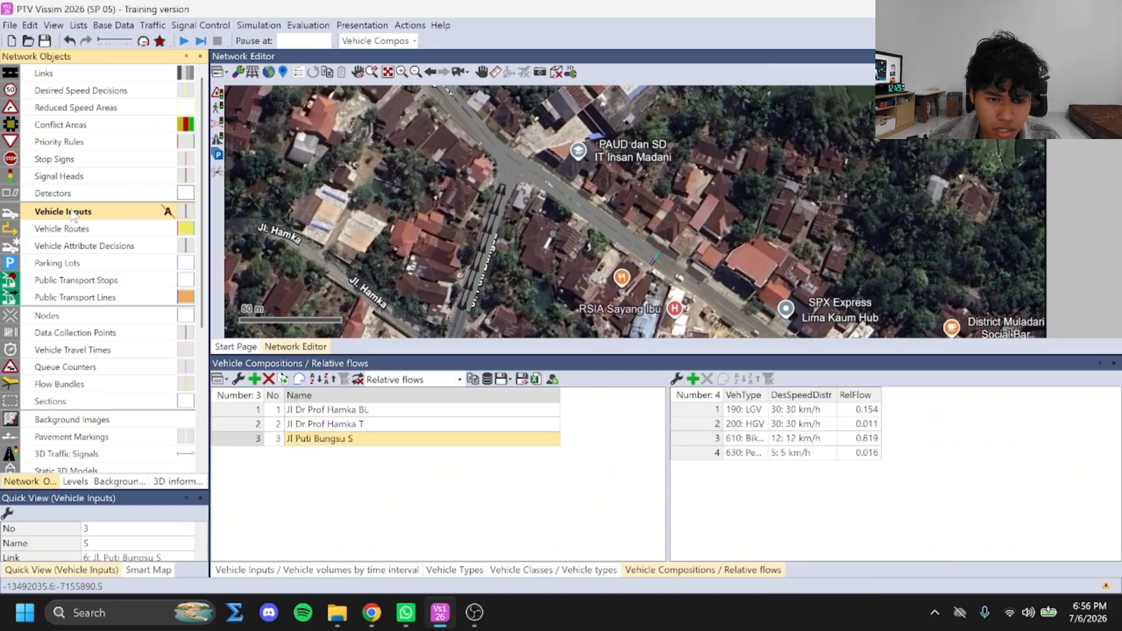
{"action": "right_click", "coordinate": [168, 211]}
{"action": "left_click", "coordinate": [117, 218]}
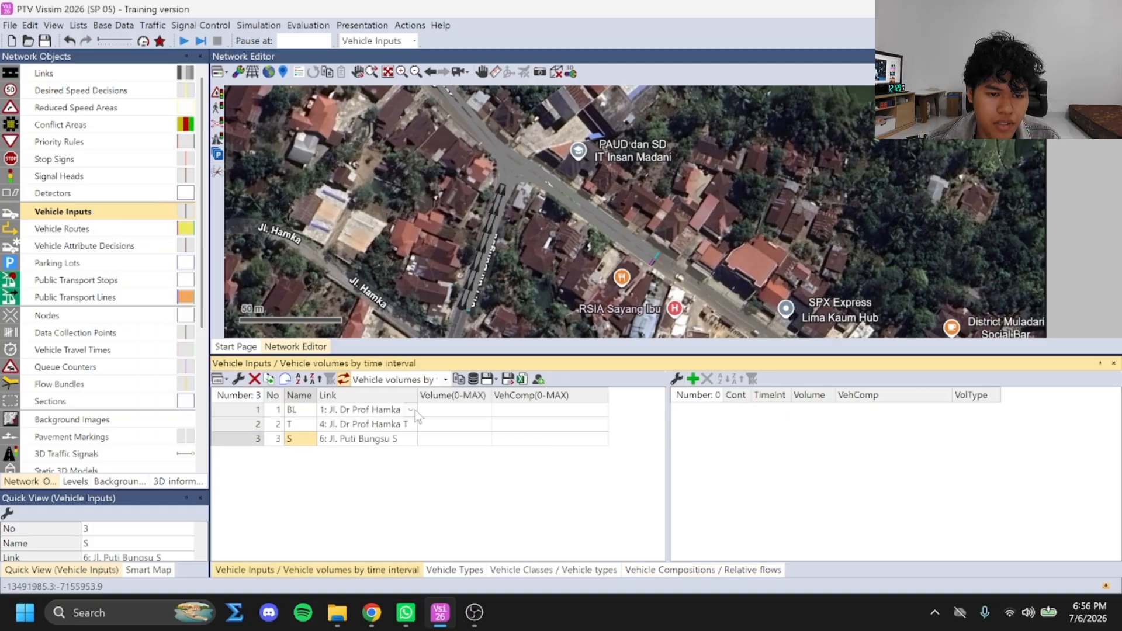
{"action": "left_click", "coordinate": [344, 412]}
{"action": "left_click", "coordinate": [342, 425]}
{"action": "left_click", "coordinate": [344, 444]}
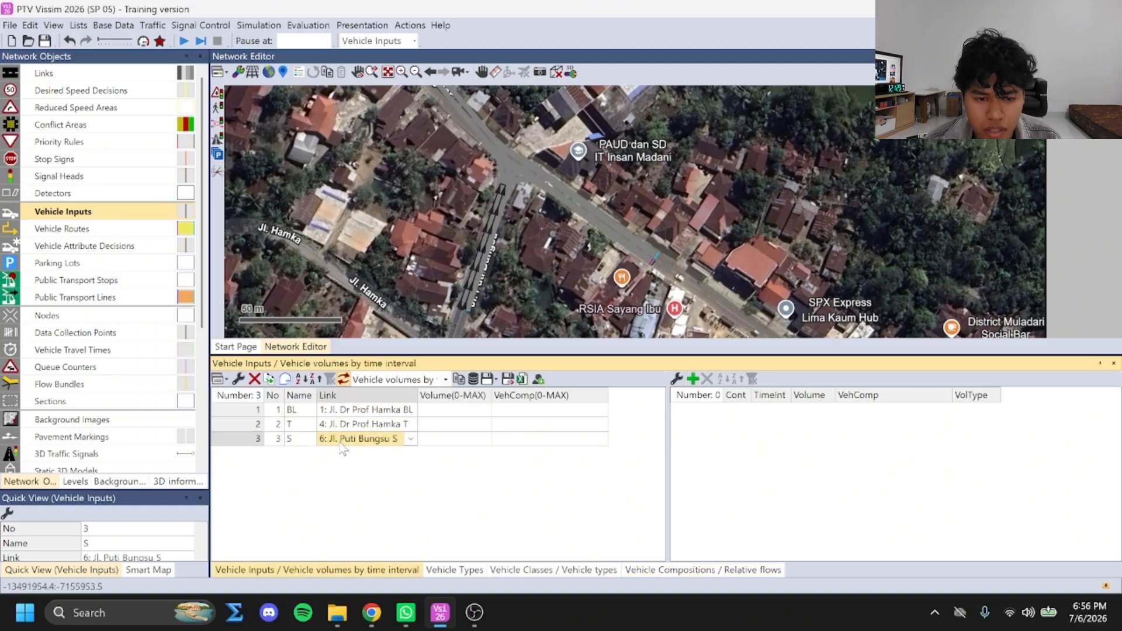
{"action": "left_click", "coordinate": [368, 415]}
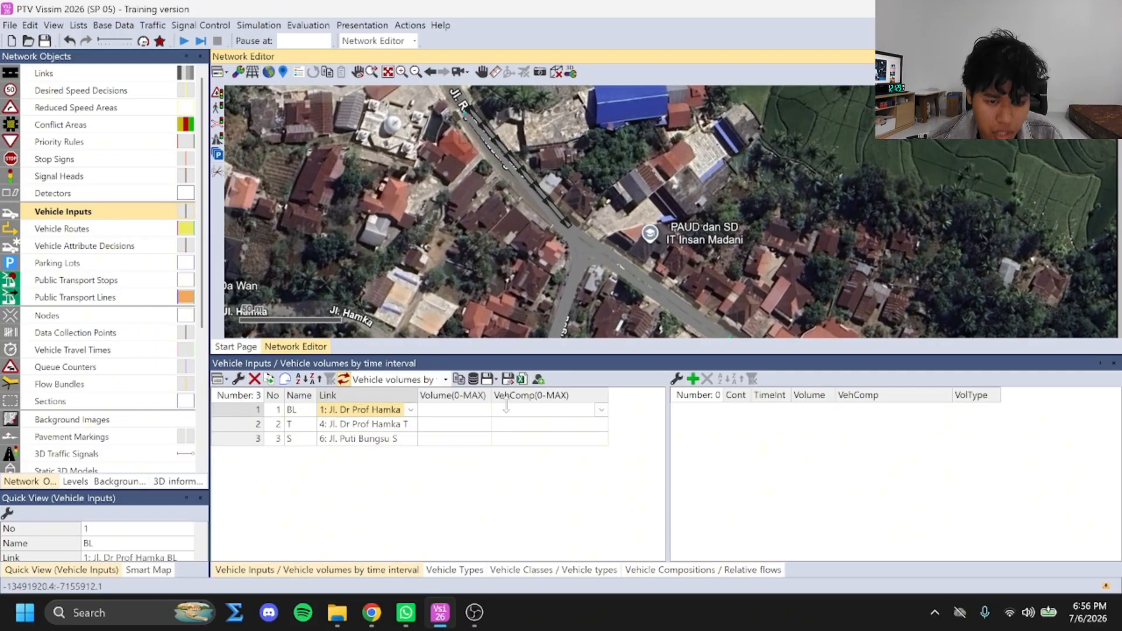
{"action": "left_click", "coordinate": [457, 410]}
{"action": "left_click", "coordinate": [483, 423]}
{"action": "type", "text": "471"}
{"action": "left_click", "coordinate": [485, 438]}
{"action": "type", "text": "758"}
{"action": "left_click", "coordinate": [536, 526]}
Assign the compositions Jl Dr Prof Hamka BL, Jl Dr Prof Hamka T and Jl Puti Bungsu S to vehicle inputs BL, T and S
{"action": "left_click", "coordinate": [558, 410]}
{"action": "left_click", "coordinate": [602, 412]}
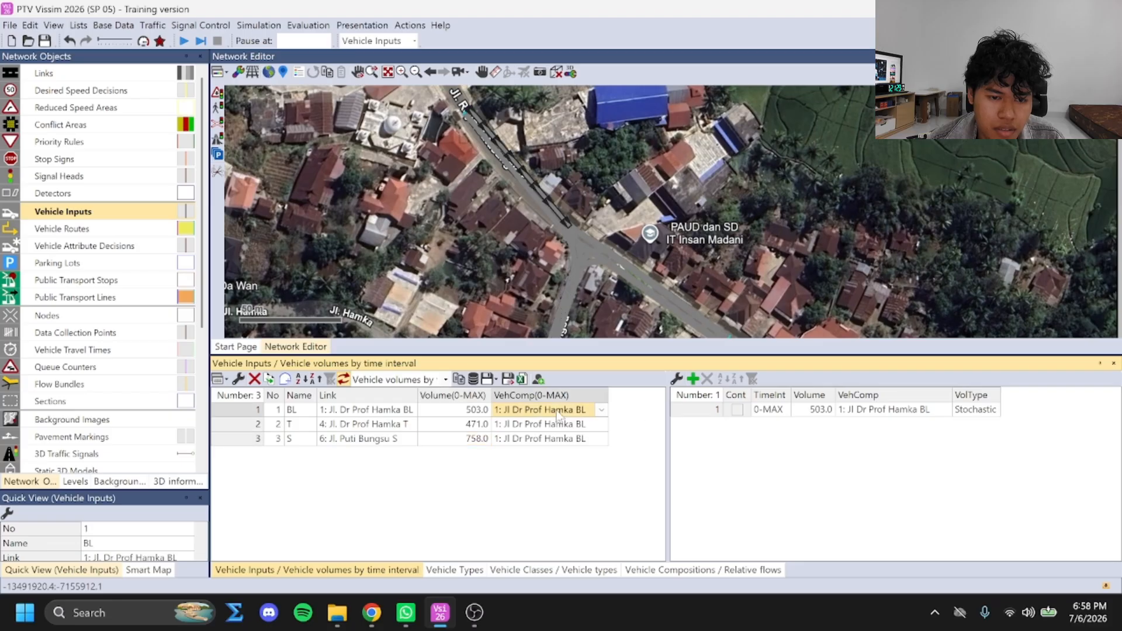
{"action": "left_click", "coordinate": [546, 435]}
{"action": "left_click", "coordinate": [603, 425]}
{"action": "left_click", "coordinate": [555, 462]}
{"action": "left_click", "coordinate": [601, 439]}
{"action": "left_click", "coordinate": [552, 490]}
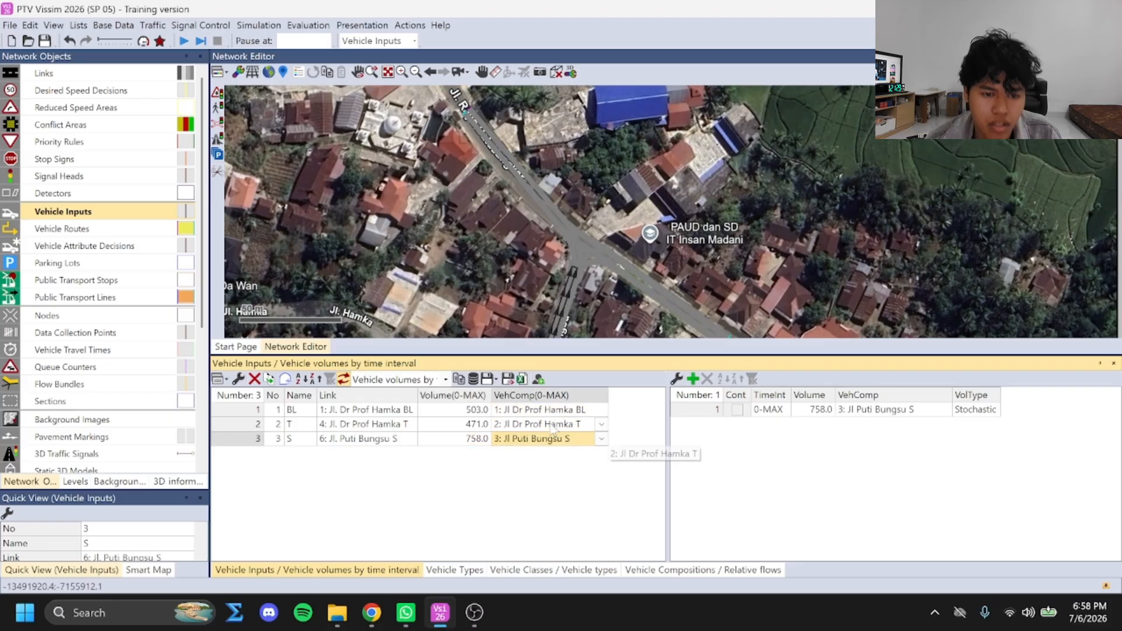
{"action": "left_click", "coordinate": [562, 410]}
{"action": "left_click", "coordinate": [701, 410]}
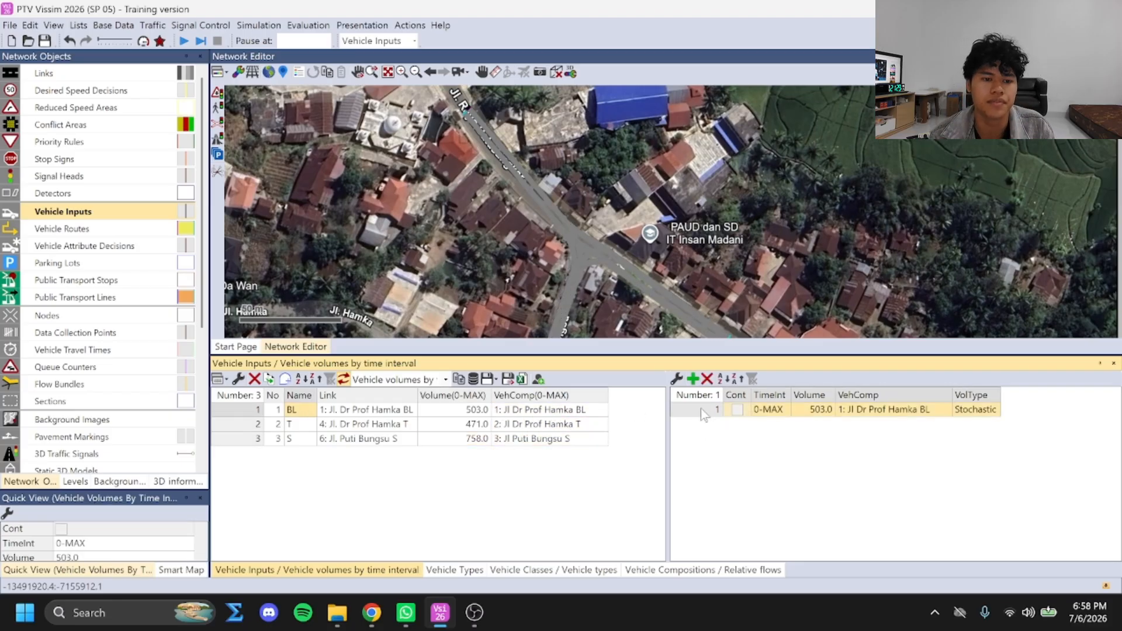
Add a fixed-time signal controller named SIMPANG BERSINYAL
{"action": "left_click", "coordinate": [201, 26]}
{"action": "left_click", "coordinate": [221, 40]}
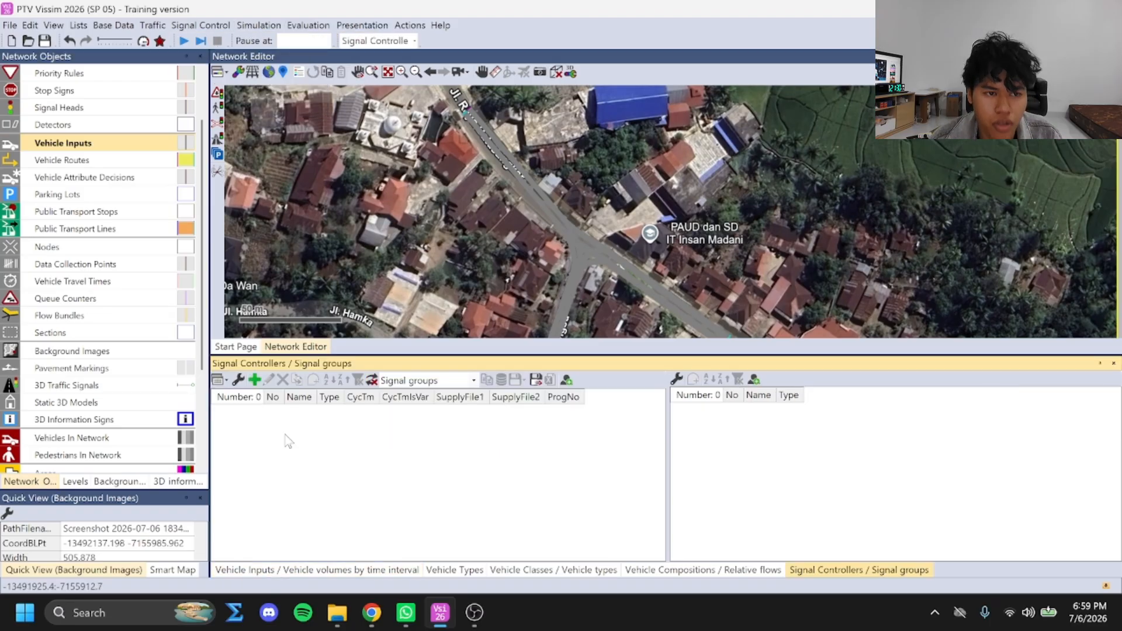
{"action": "left_click", "coordinate": [254, 381]}
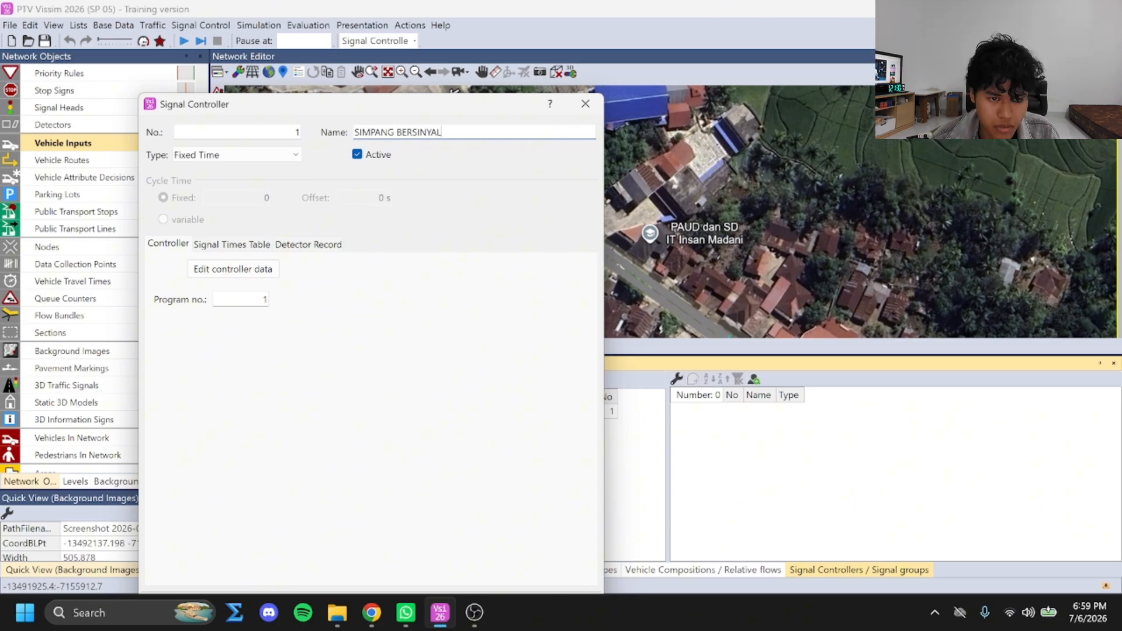
{"action": "left_click", "coordinate": [275, 274]}
{"action": "left_click", "coordinate": [353, 199]}
Save the network as "vissim video" in the vssim video folder on drive D
{"action": "left_click", "coordinate": [681, 231]}
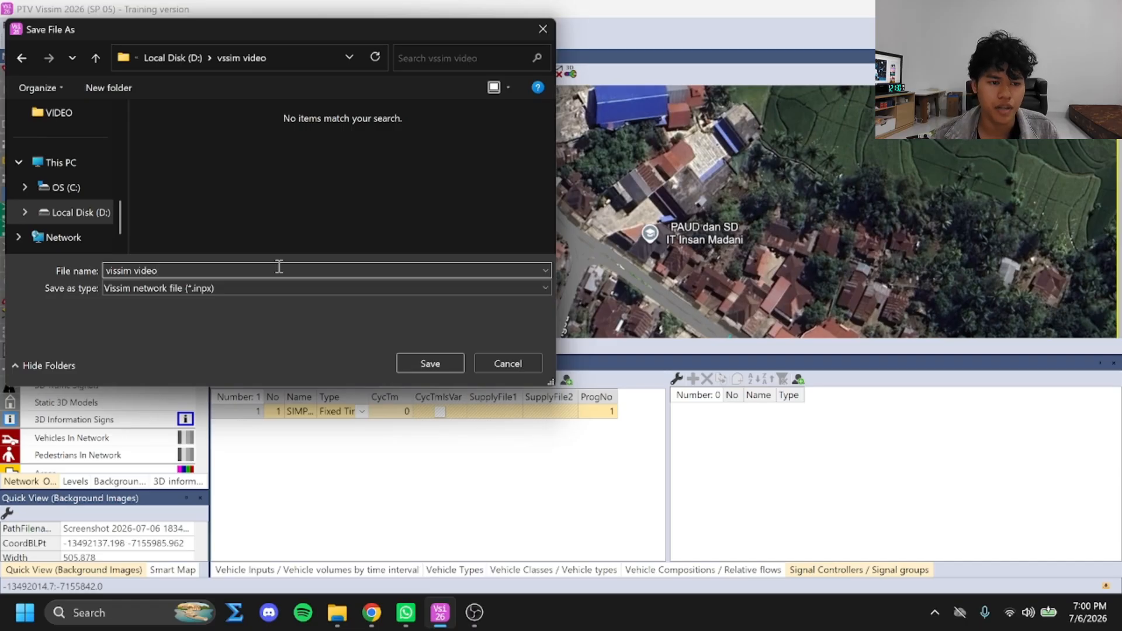
{"action": "key", "text": "Return"}
{"action": "left_click", "coordinate": [655, 310]}
Open the fixed-time controller data of SIMPANG BERSINYAL for editing
{"action": "right_click", "coordinate": [299, 414]}
{"action": "left_click", "coordinate": [331, 480]}
{"action": "left_click_drag", "start_coordinate": [413, 26], "coordinate": [456, 29]}
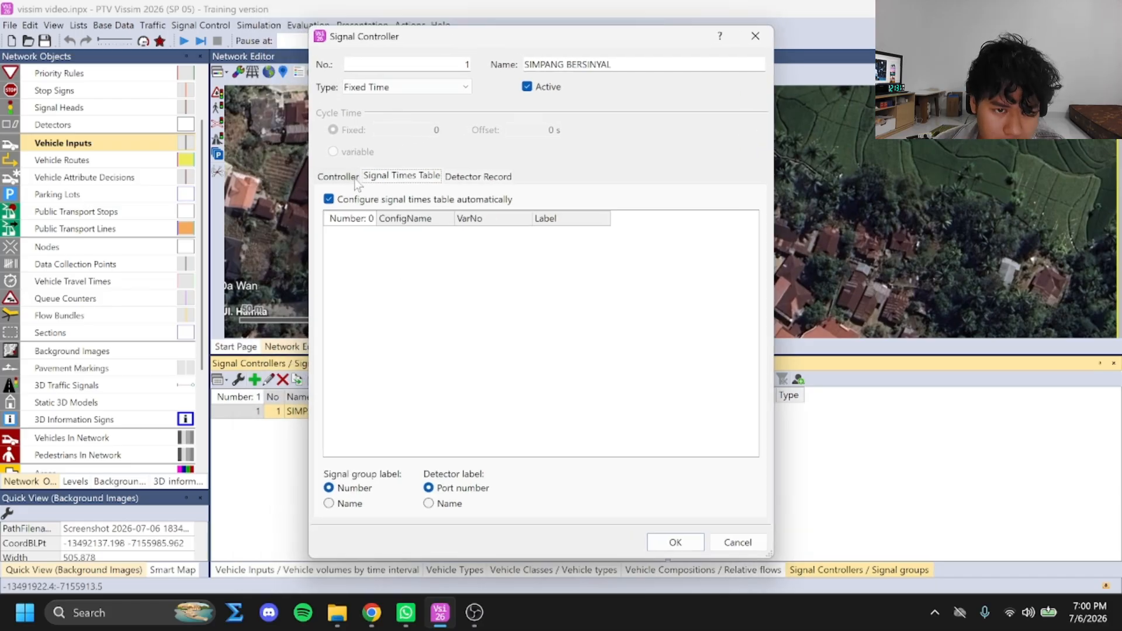
{"action": "left_click", "coordinate": [338, 176]}
{"action": "left_click", "coordinate": [411, 203]}
{"action": "left_click_drag", "start_coordinate": [412, 48], "coordinate": [447, 55]}
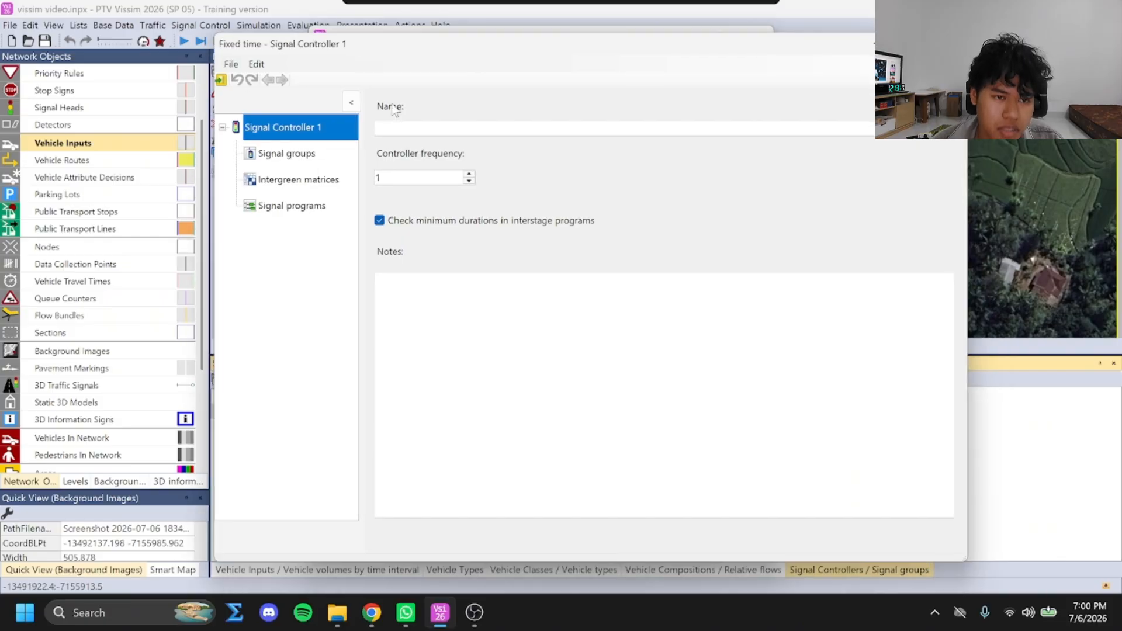
Add a first signal group named JL DR PROF HAMKA BL
{"action": "left_click", "coordinate": [305, 154]}
{"action": "right_click", "coordinate": [428, 148]}
{"action": "left_click", "coordinate": [458, 154]}
{"action": "left_click", "coordinate": [495, 112]}
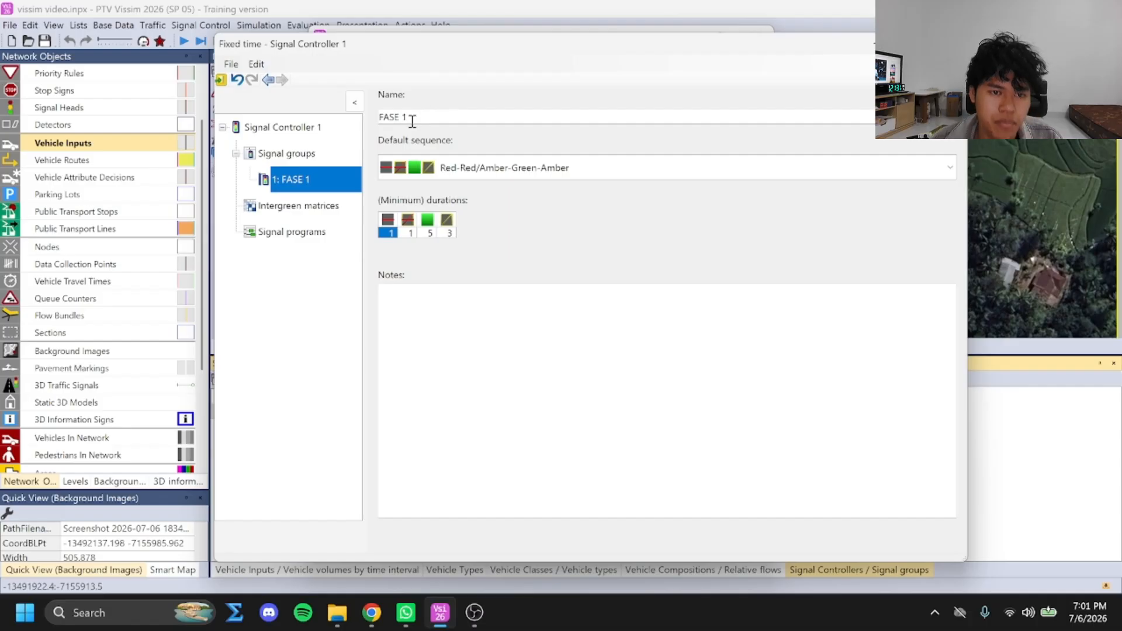
{"action": "left_click_drag", "start_coordinate": [413, 119], "coordinate": [356, 119]}
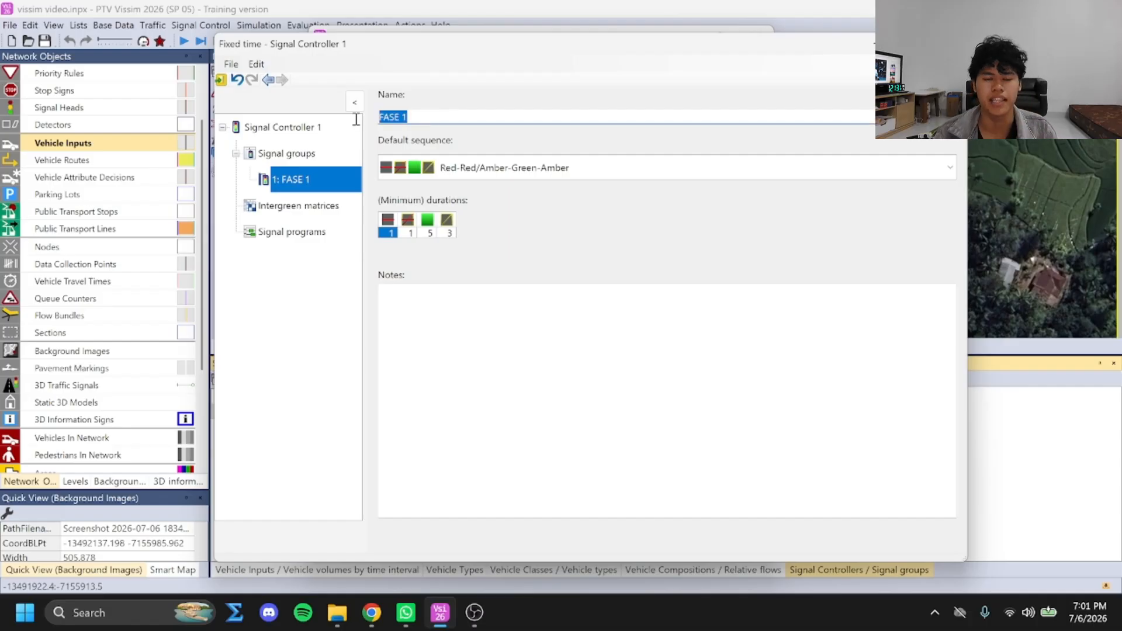
{"action": "type", "text": "JL DR PROF HAMKA"}
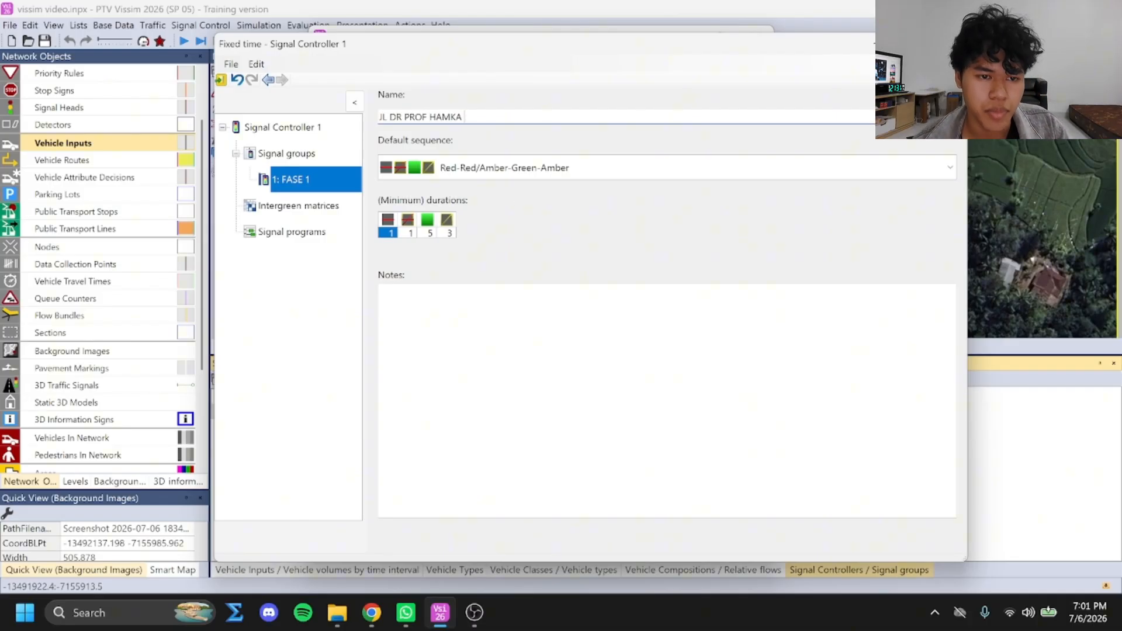
{"action": "left_click", "coordinate": [550, 326]}
{"action": "left_click", "coordinate": [330, 185]}
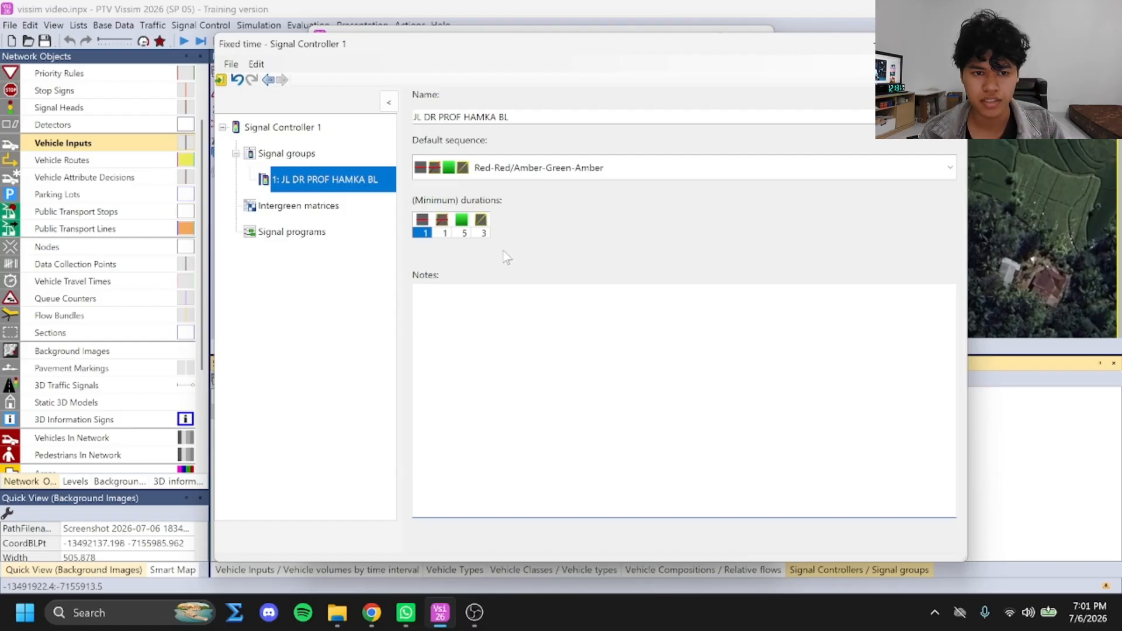
Add a second signal group named JL DR PROF HAMKA T
{"action": "left_click", "coordinate": [331, 154]}
{"action": "right_click", "coordinate": [527, 114]}
{"action": "left_click", "coordinate": [552, 120]}
{"action": "left_click", "coordinate": [536, 127]}
{"action": "type", "text": "JL DR"}
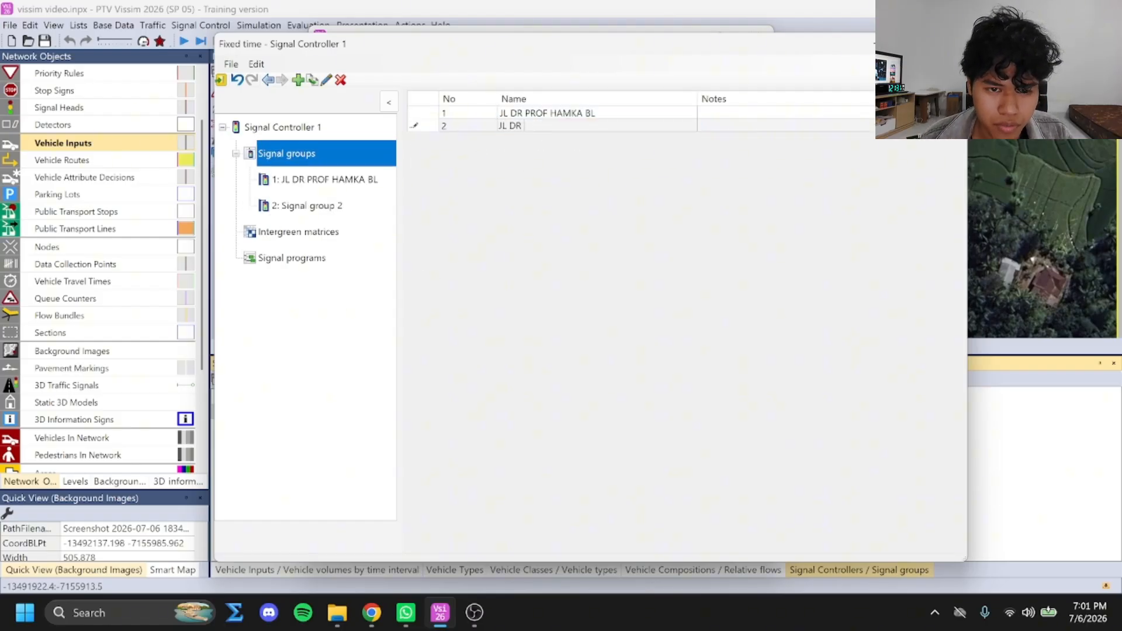
{"action": "type", "text": " PROF HAMKA T"}
{"action": "key", "text": "Return"}
Add a third signal group named JL PUTI BUNGSU S and review the three groups
{"action": "right_click", "coordinate": [468, 194]}
{"action": "left_click", "coordinate": [491, 201]}
{"action": "left_click", "coordinate": [521, 140]}
{"action": "type", "text": "JL PUTI BUNGSU"}
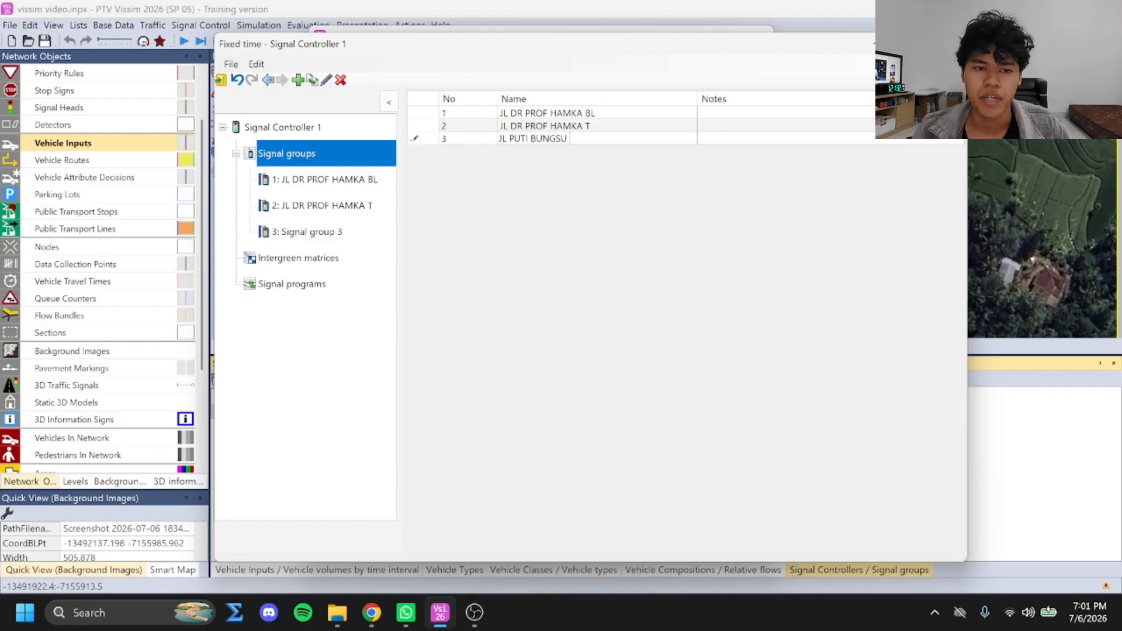
{"action": "key", "text": "Return"}
{"action": "left_click", "coordinate": [334, 181]}
{"action": "left_click", "coordinate": [324, 206]}
{"action": "left_click", "coordinate": [310, 232]}
Create a signal program named SIMPANG BERSINYAL
{"action": "left_click", "coordinate": [289, 283]}
{"action": "right_click", "coordinate": [532, 180]}
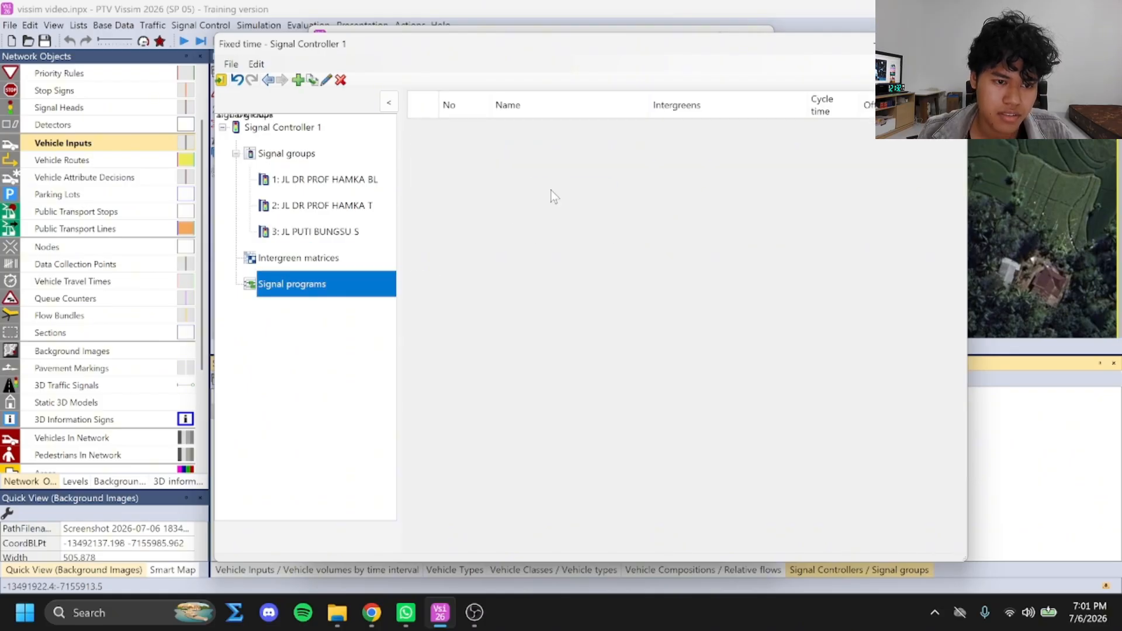
{"action": "left_click", "coordinate": [550, 187]}
{"action": "type", "text": "PE"}
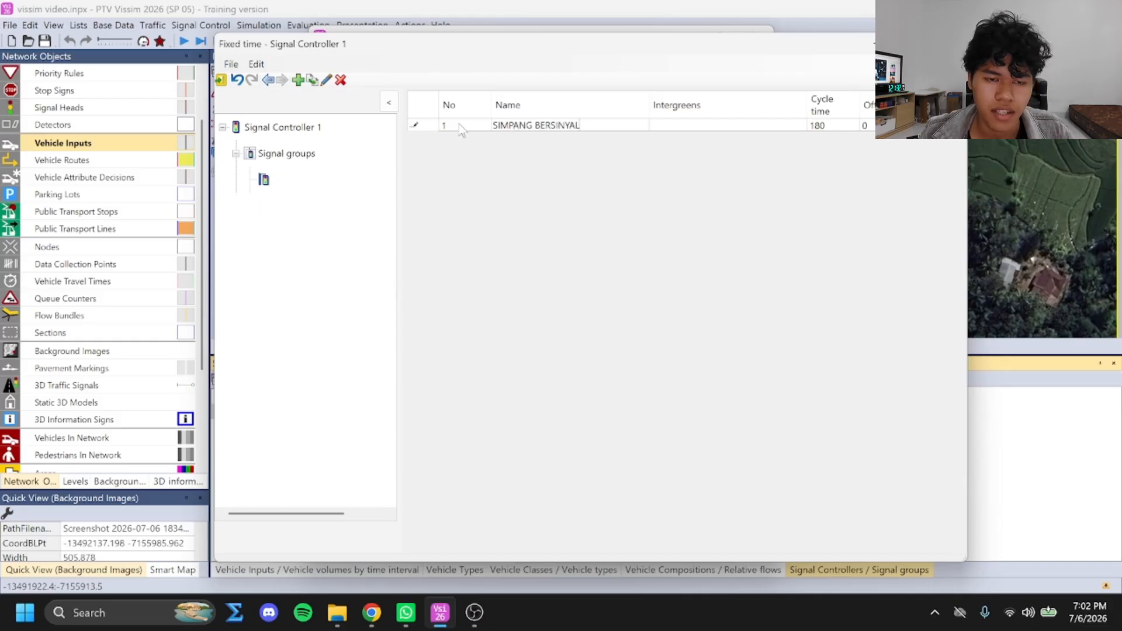
{"action": "key", "text": "Return"}
In the signal program, set the JL DR PROF HAMKA BL group's red end to 176 and green end to 48
{"action": "left_click", "coordinate": [306, 318]}
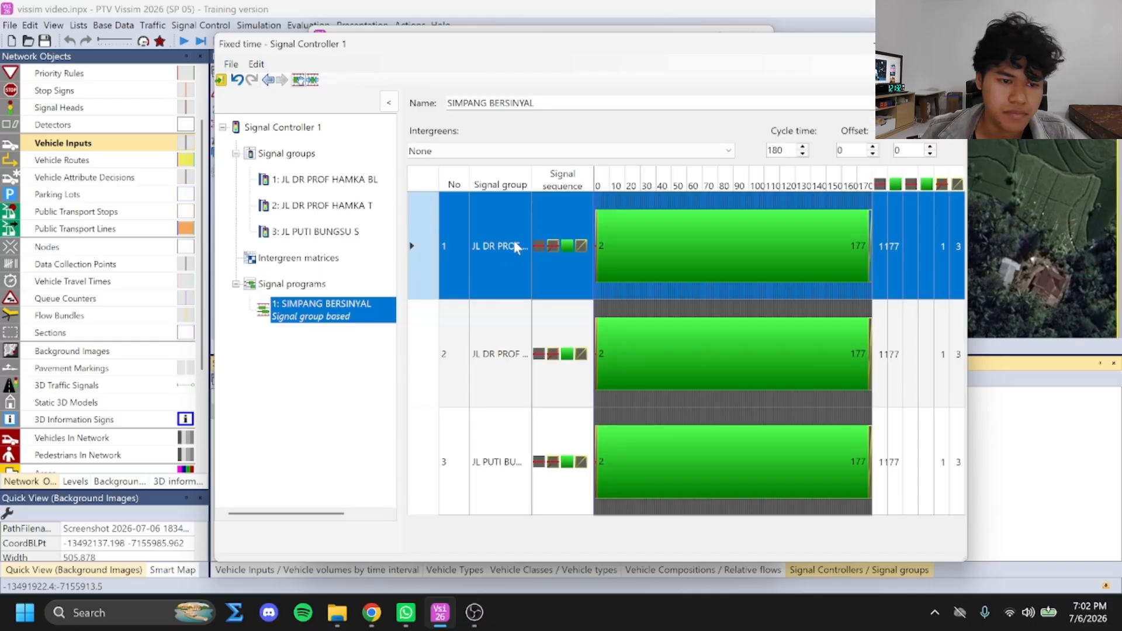
{"action": "left_click", "coordinate": [881, 253]}
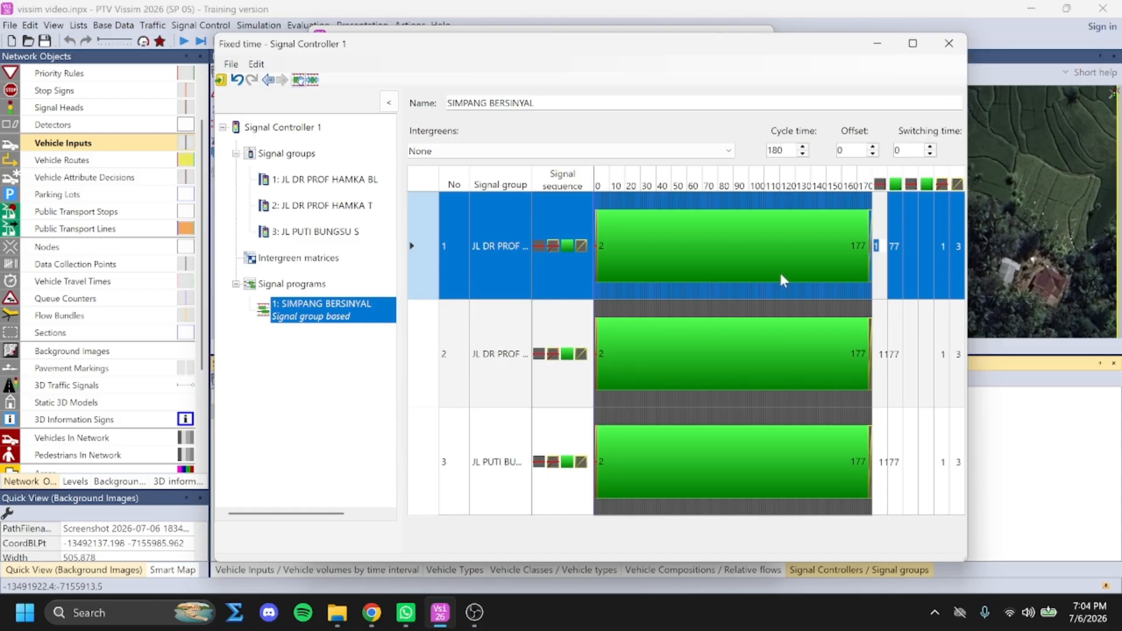
{"action": "type", "text": "176"}
{"action": "key", "text": "Tab"}
{"action": "type", "text": "48"}
{"action": "key", "text": "Return"}
Set the red/amber duration to 4 seconds for all three signal groups
{"action": "left_click", "coordinate": [943, 248]}
{"action": "type", "text": "4"}
{"action": "left_click", "coordinate": [942, 354]}
{"action": "type", "text": "4"}
{"action": "left_click", "coordinate": [943, 463]}
Set JL DR PROF HAMKA T to red end 51 and green end 117, and JL PUTI BUNGSU S to red end 125
{"action": "left_click", "coordinate": [881, 355]}
{"action": "type", "text": "51"}
{"action": "left_click", "coordinate": [895, 360]}
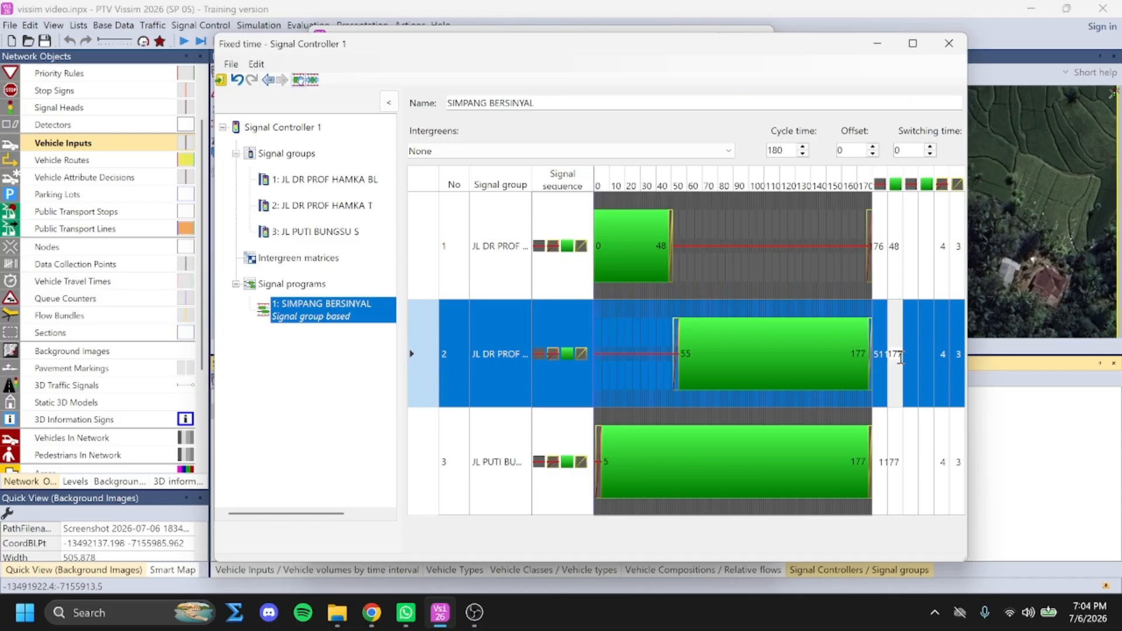
{"action": "left_click", "coordinate": [879, 464]}
{"action": "type", "text": "25"}
{"action": "left_click", "coordinate": [894, 461]}
{"action": "left_click", "coordinate": [953, 473]}
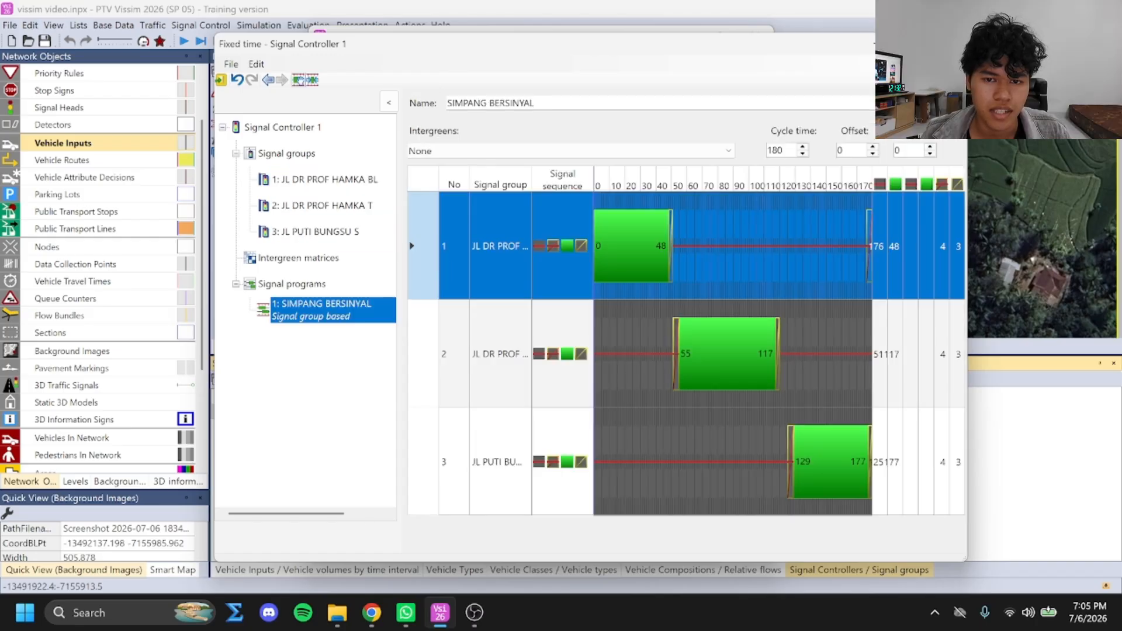
Save the signal program data, return to Vissim and confirm the signal controller settings
{"action": "left_click", "coordinate": [221, 79]}
{"action": "left_click", "coordinate": [499, 355]}
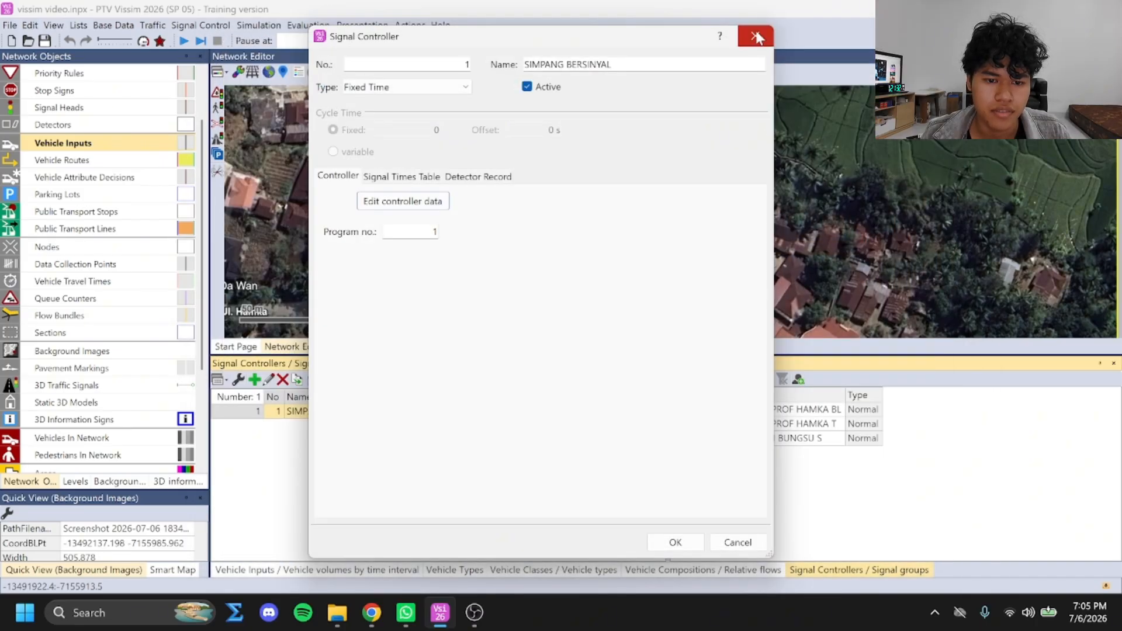
{"action": "left_click", "coordinate": [678, 542]}
{"action": "scroll", "coordinate": [73, 178], "scroll_direction": "up", "scroll_amount": 2}
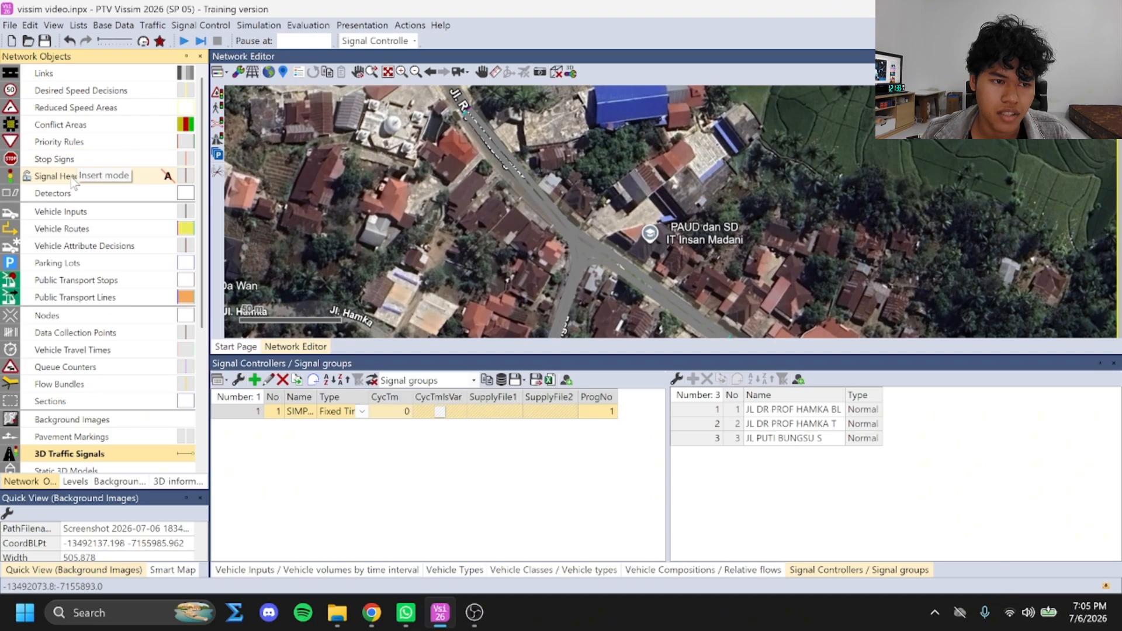
Place a signal head on link 4 about 66 m along its lane and name it JL DR PROF HAMKA T
{"action": "left_click", "coordinate": [64, 176]}
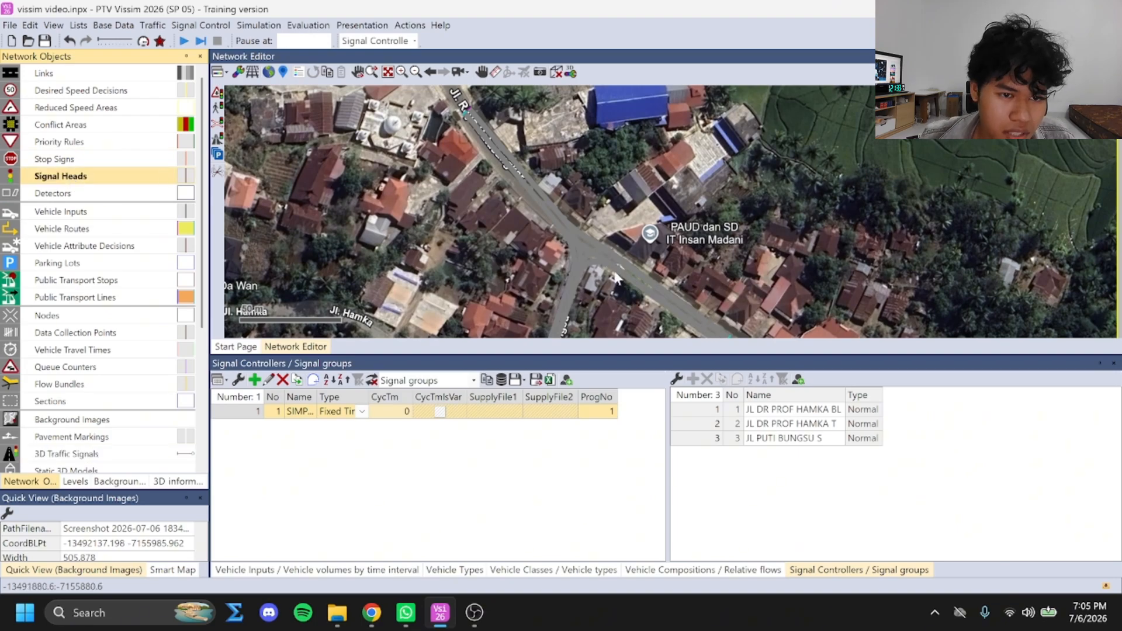
{"action": "scroll", "coordinate": [612, 266], "scroll_direction": "up", "scroll_amount": 4}
{"action": "left_click", "coordinate": [599, 234]}
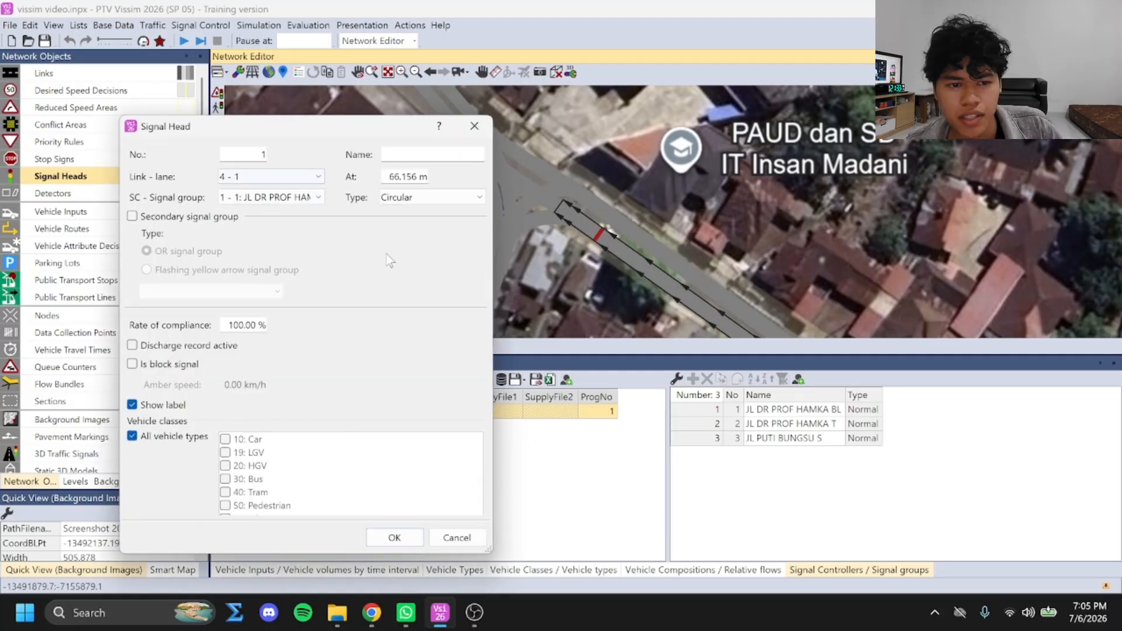
{"action": "left_click", "coordinate": [268, 178]}
{"action": "left_click", "coordinate": [270, 198]}
{"action": "left_click", "coordinate": [396, 158]}
{"action": "type", "text": "JL DR PROF HAMKA T"}
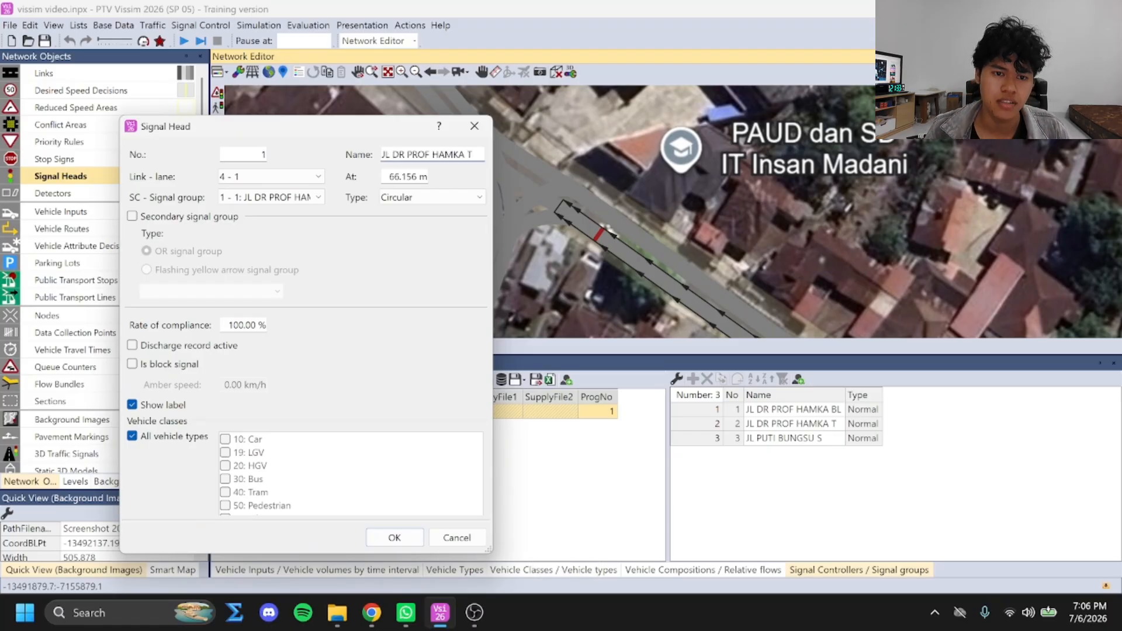
{"action": "key", "text": "Return"}
Add a signal head about 59 m along link 6, assigned to the JL PUTI BUNGSU S signal group and named JL PUTI BUNGSU S
{"action": "scroll", "coordinate": [615, 249], "scroll_direction": "down", "scroll_amount": 1}
{"action": "left_click_drag", "start_coordinate": [615, 249], "coordinate": [651, 160]}
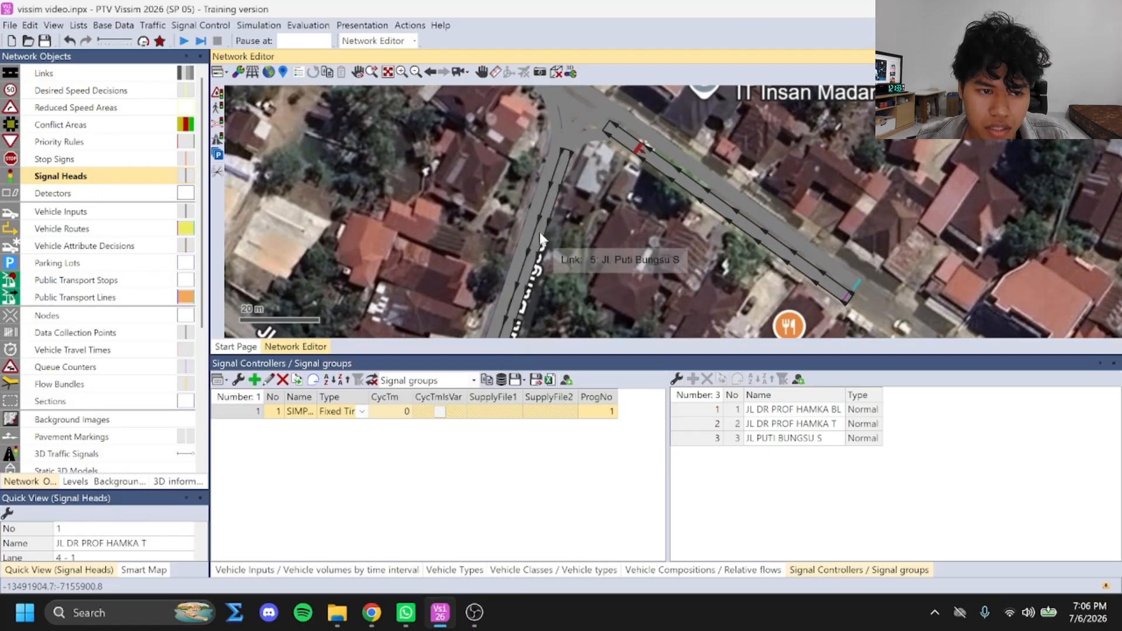
{"action": "right_click", "coordinate": [550, 168], "text": "ctrl"}
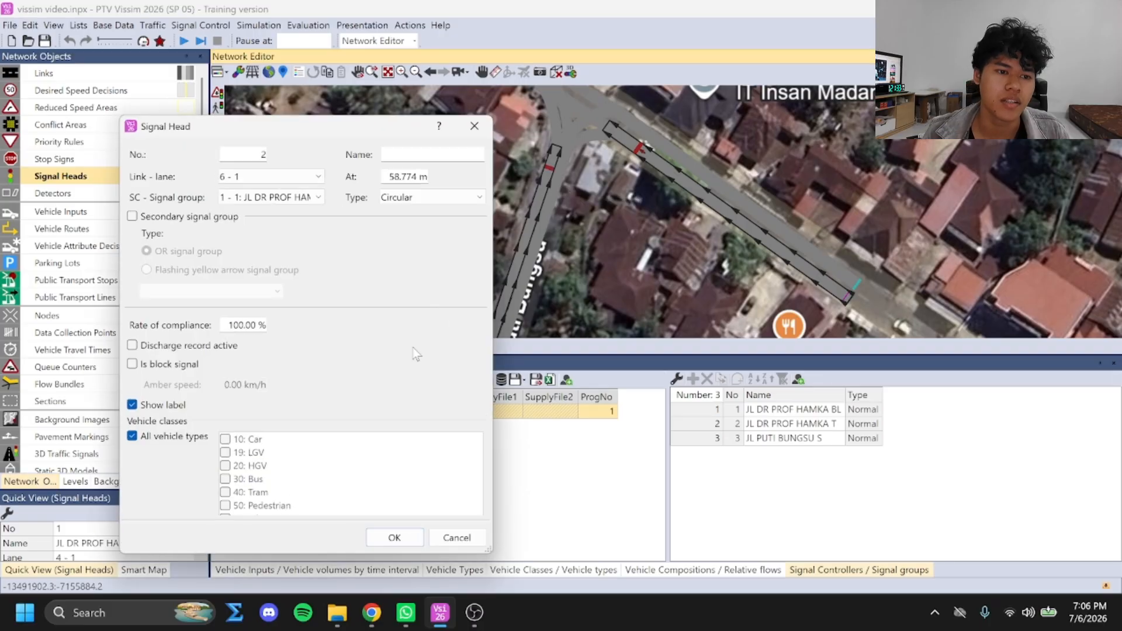
{"action": "left_click", "coordinate": [304, 198]}
{"action": "left_click", "coordinate": [293, 249]}
{"action": "left_click", "coordinate": [418, 156]}
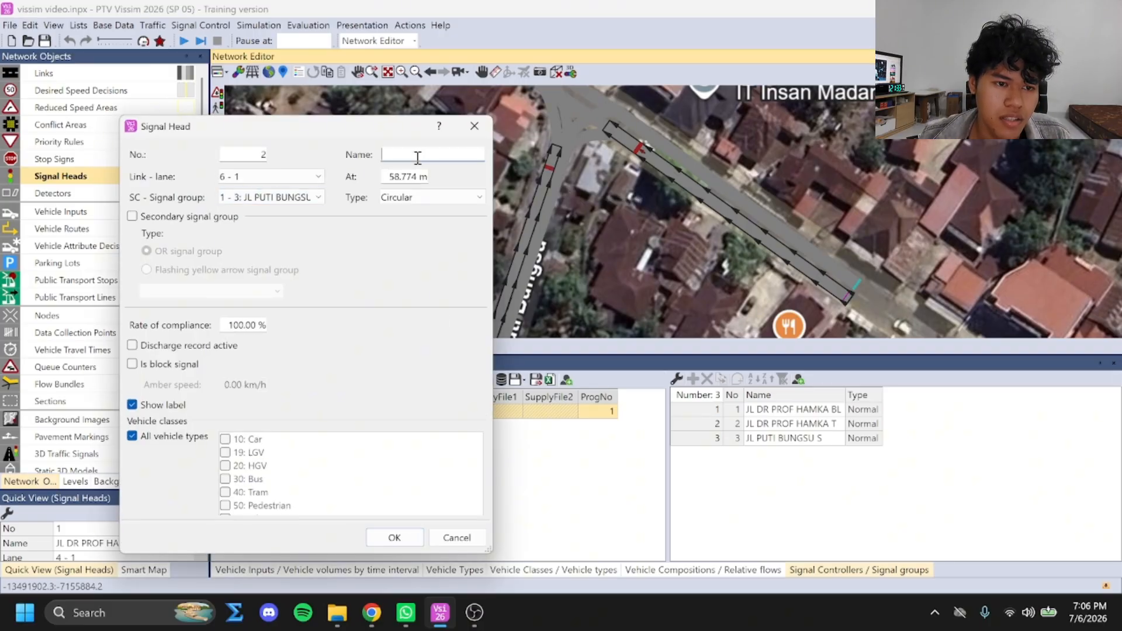
{"action": "type", "text": "JL PUTI BUNGSU S"}
{"action": "key", "text": "Return"}
Add a signal head about 65 m along link 1 and name it JL PROF DR HAMKA BL
{"action": "scroll", "coordinate": [662, 244], "scroll_direction": "down", "scroll_amount": 2}
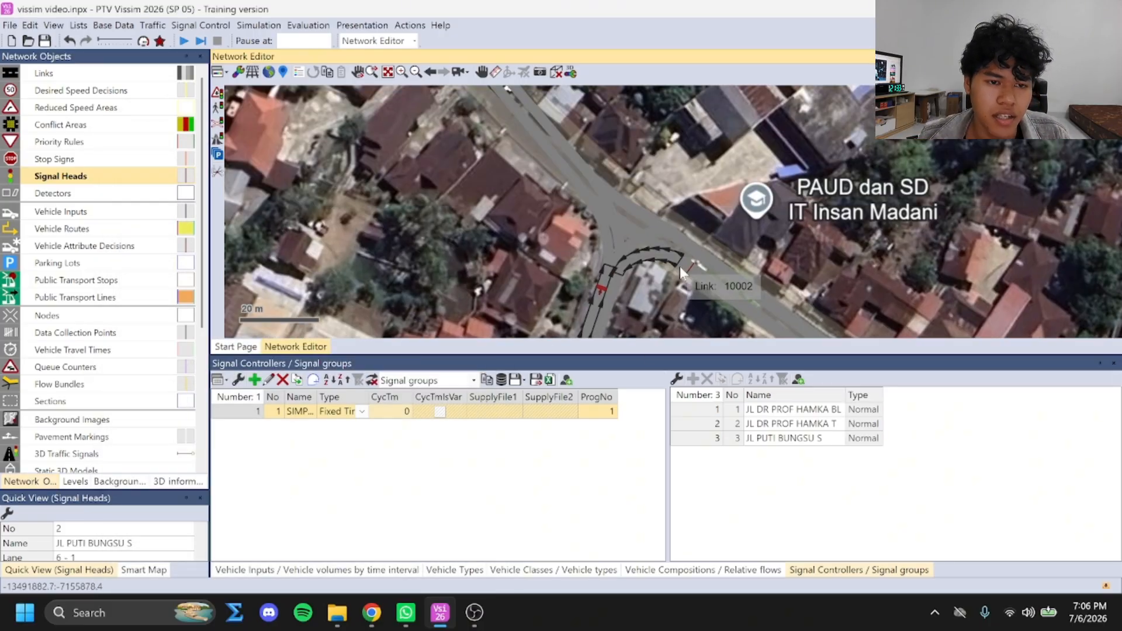
{"action": "scroll", "coordinate": [627, 233], "scroll_direction": "up", "scroll_amount": 2}
{"action": "right_click", "coordinate": [621, 227], "text": "ctrl"}
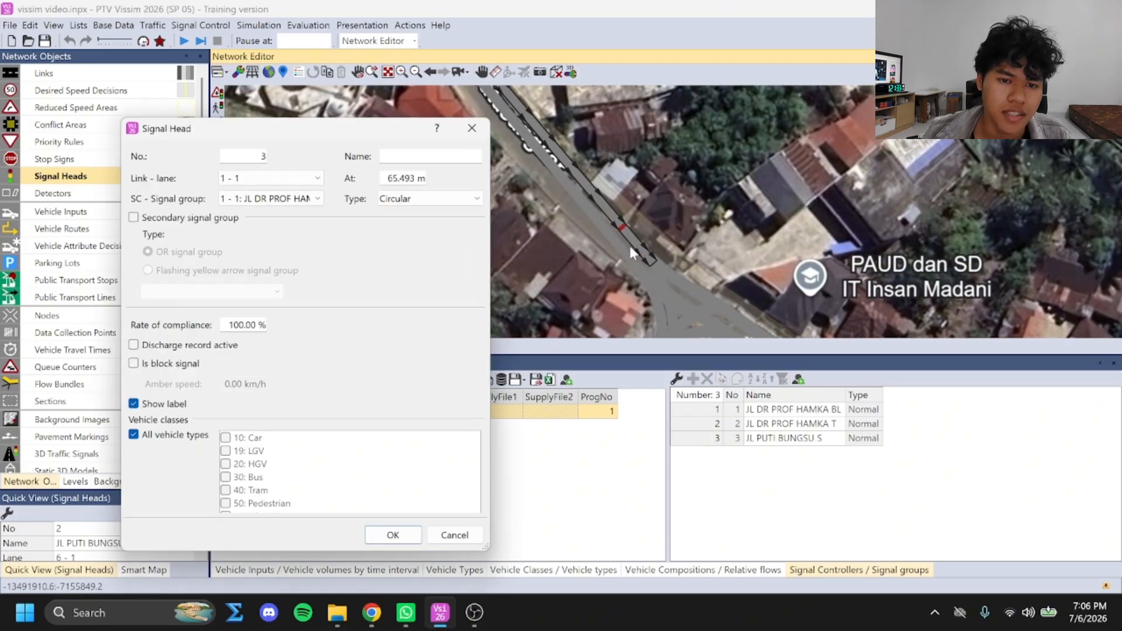
{"action": "type", "text": "JL PRF"}
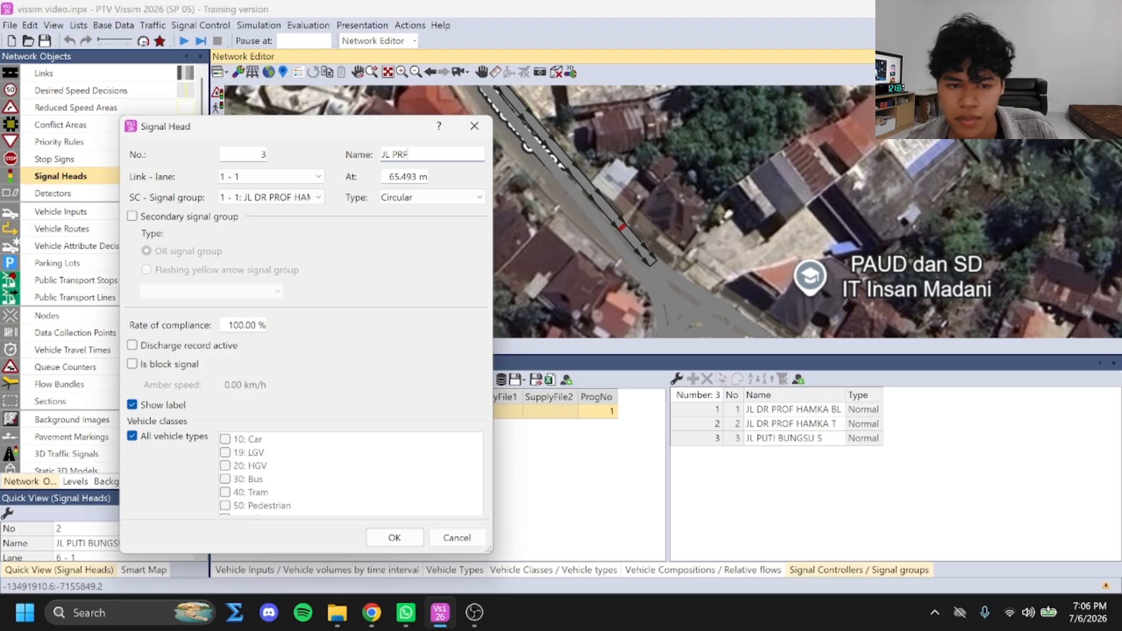
{"action": "key", "text": "BackSpace"}
{"action": "type", "text": "OF DR HAMKA"}
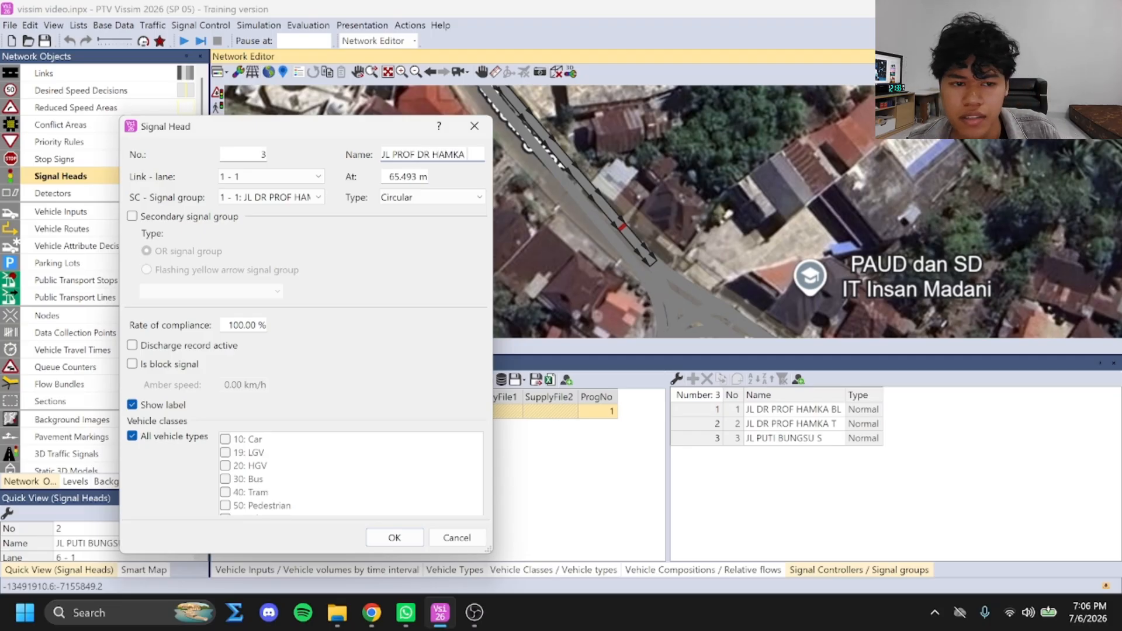
{"action": "left_click", "coordinate": [395, 538]}
In the evaluation configuration, enable data collection for area measurements, areas & ramps, data collections and vehicle travel times
{"action": "scroll", "coordinate": [743, 276], "scroll_direction": "down", "scroll_amount": 1}
{"action": "left_click_drag", "start_coordinate": [743, 276], "coordinate": [681, 167]}
{"action": "left_click", "coordinate": [201, 26]}
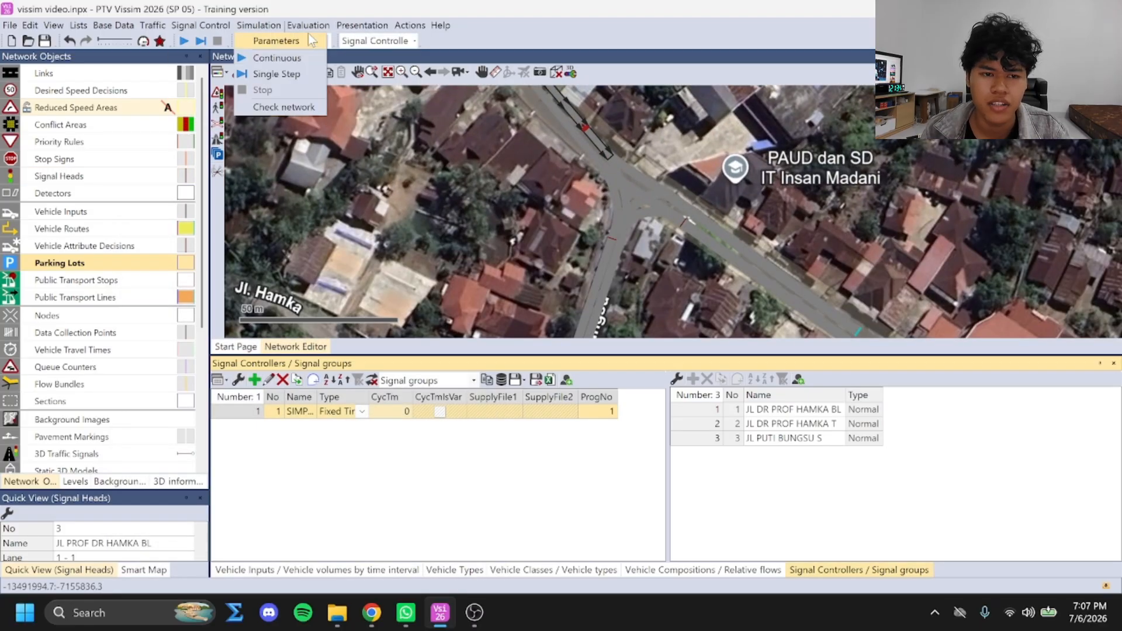
{"action": "mouse_move", "coordinate": [308, 25]}
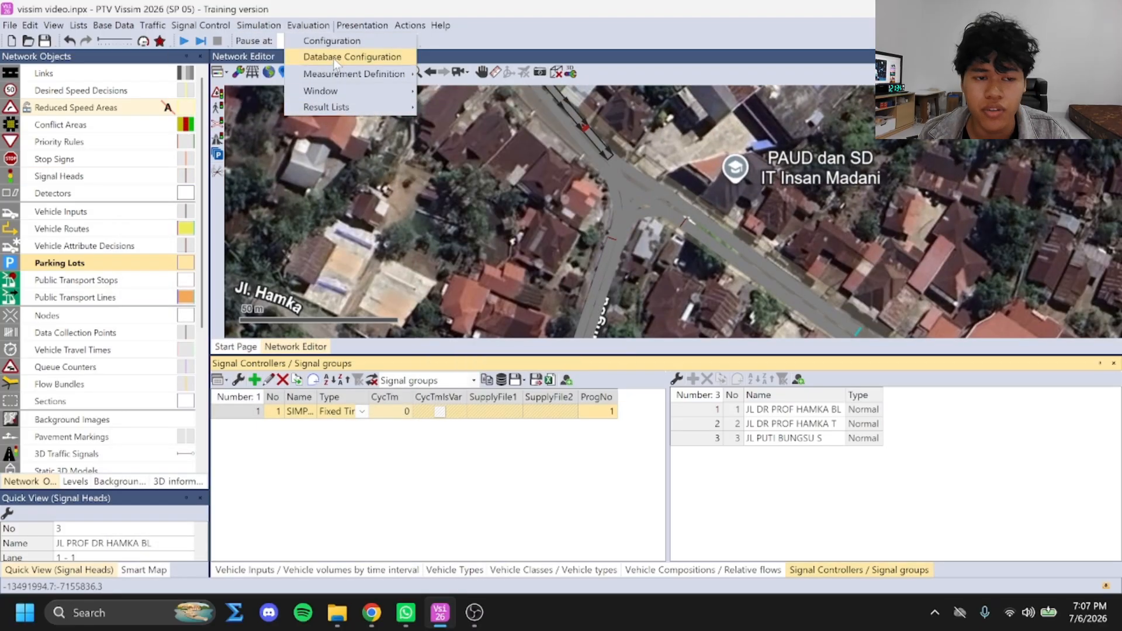
{"action": "left_click", "coordinate": [332, 41]}
{"action": "left_click", "coordinate": [501, 253]}
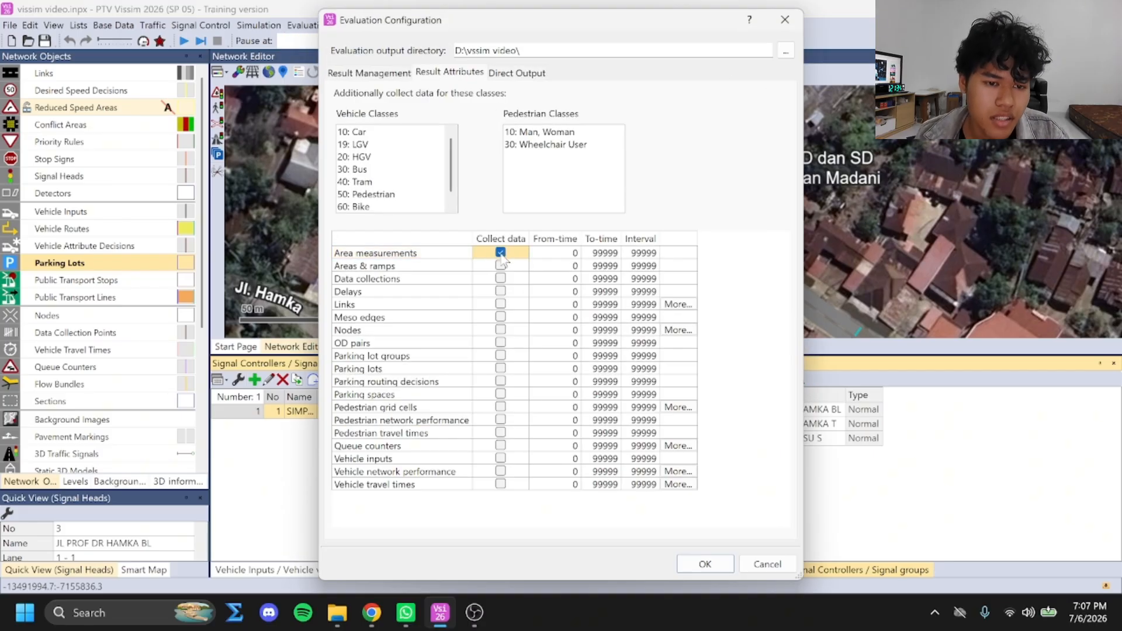
{"action": "left_click", "coordinate": [501, 265]}
{"action": "left_click", "coordinate": [500, 278]}
{"action": "left_click", "coordinate": [500, 483]}
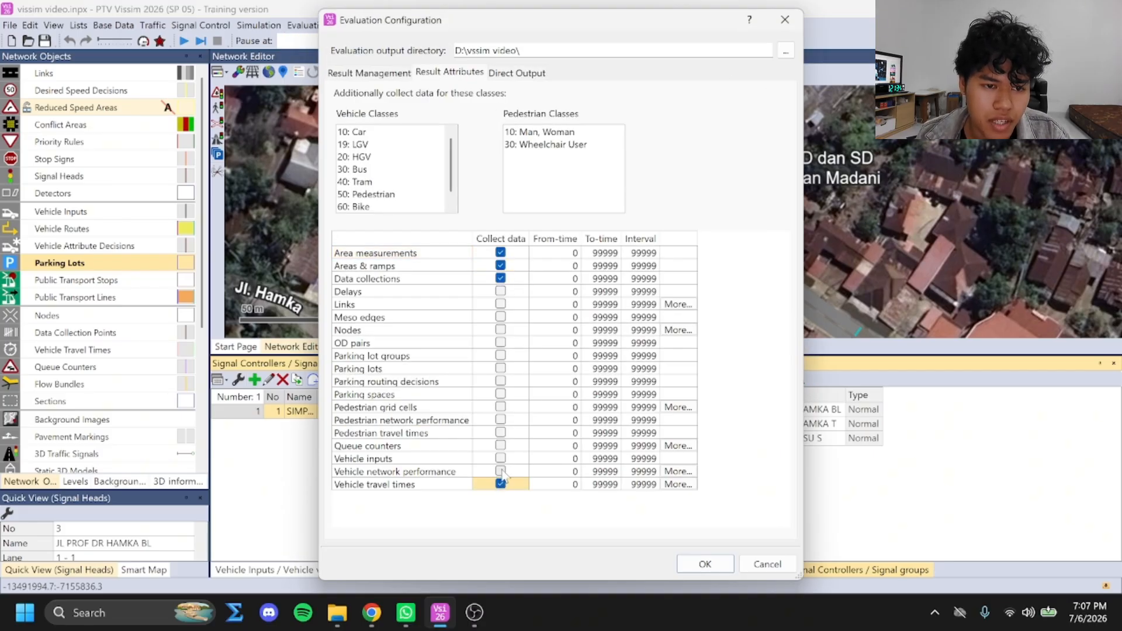
Enable data collection for vehicle inputs, queue counters, pedestrian travel times, pedestrian network performance and vehicle network performance
{"action": "left_click", "coordinate": [500, 458]}
{"action": "left_click", "coordinate": [501, 446]}
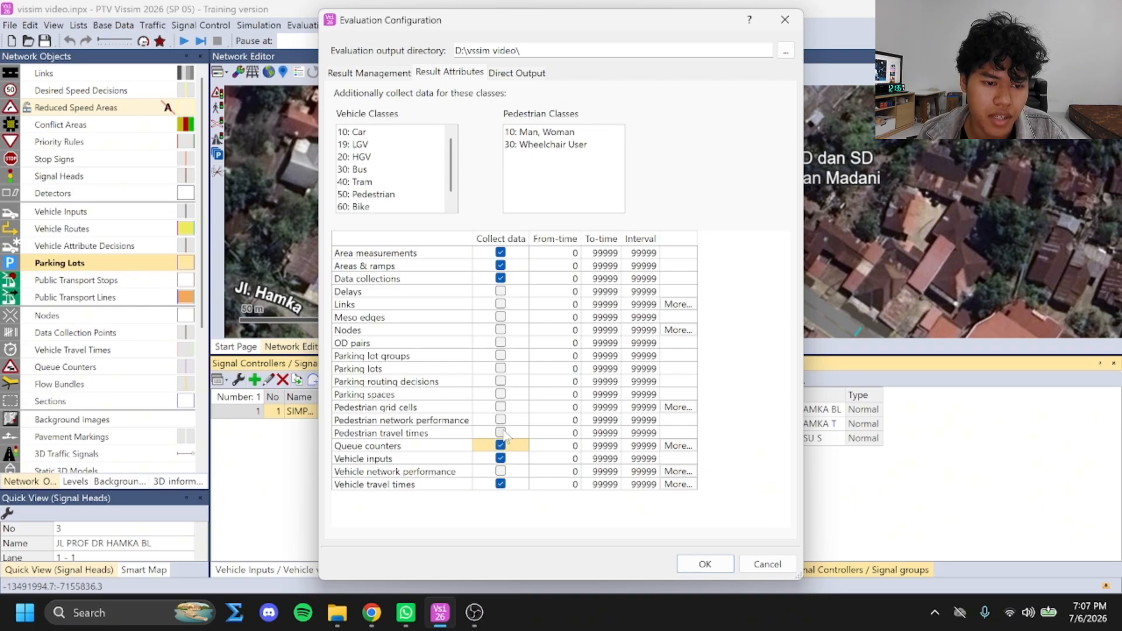
{"action": "left_click", "coordinate": [501, 433]}
{"action": "left_click", "coordinate": [500, 419]}
{"action": "left_click", "coordinate": [500, 471]}
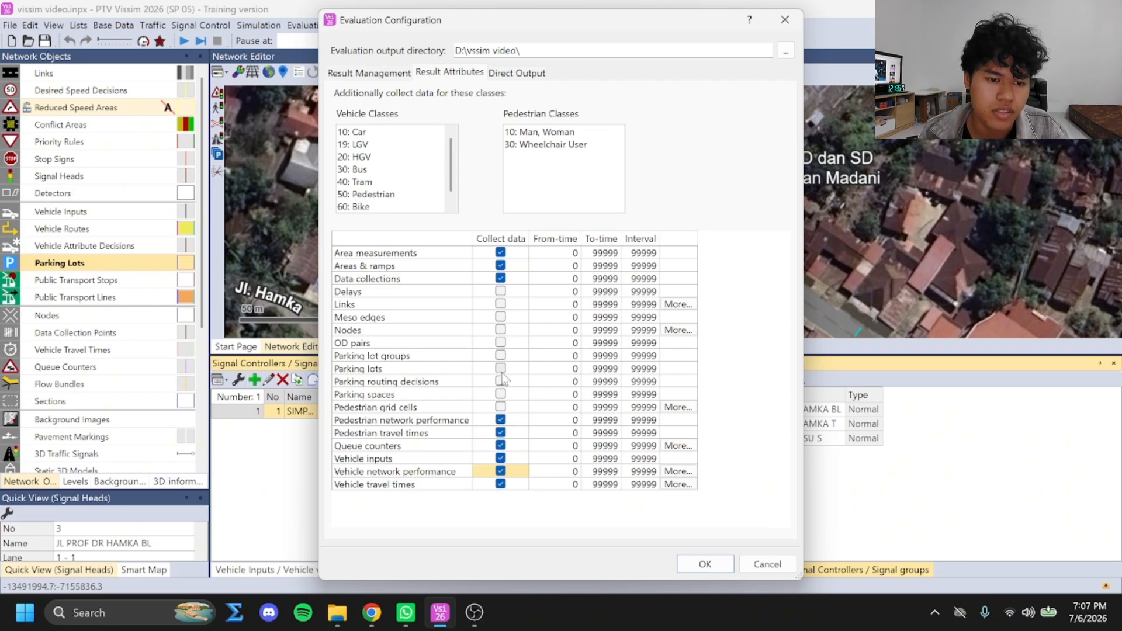
Enable data collection for delays, links, nodes and OD pairs, and confirm the evaluation configuration
{"action": "left_click", "coordinate": [501, 291]}
{"action": "left_click", "coordinate": [501, 304]}
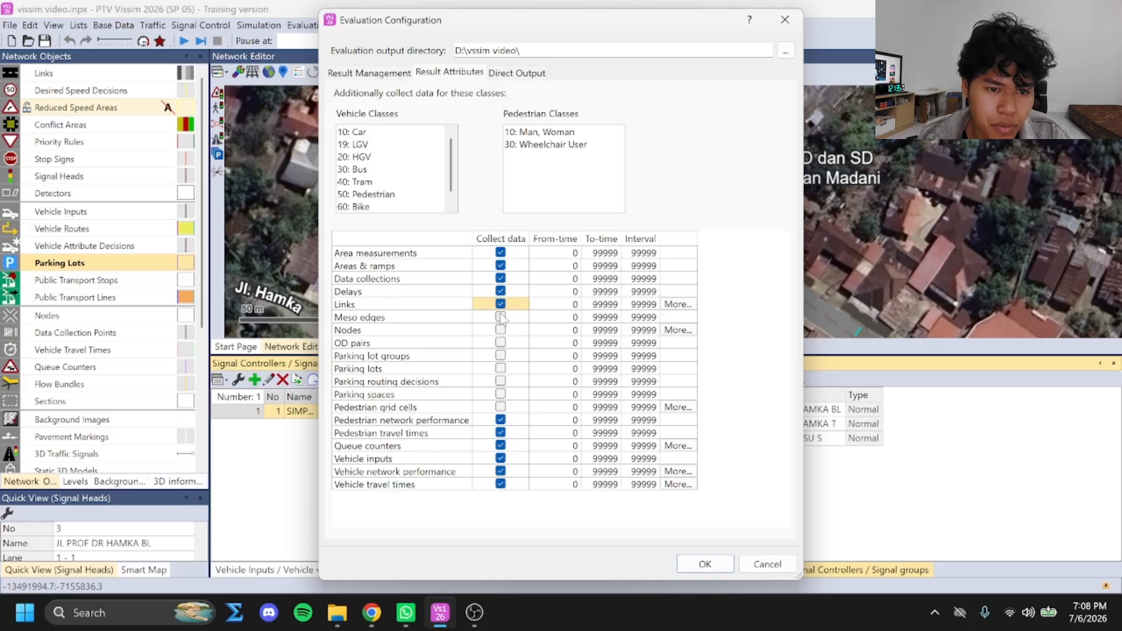
{"action": "left_click", "coordinate": [501, 330]}
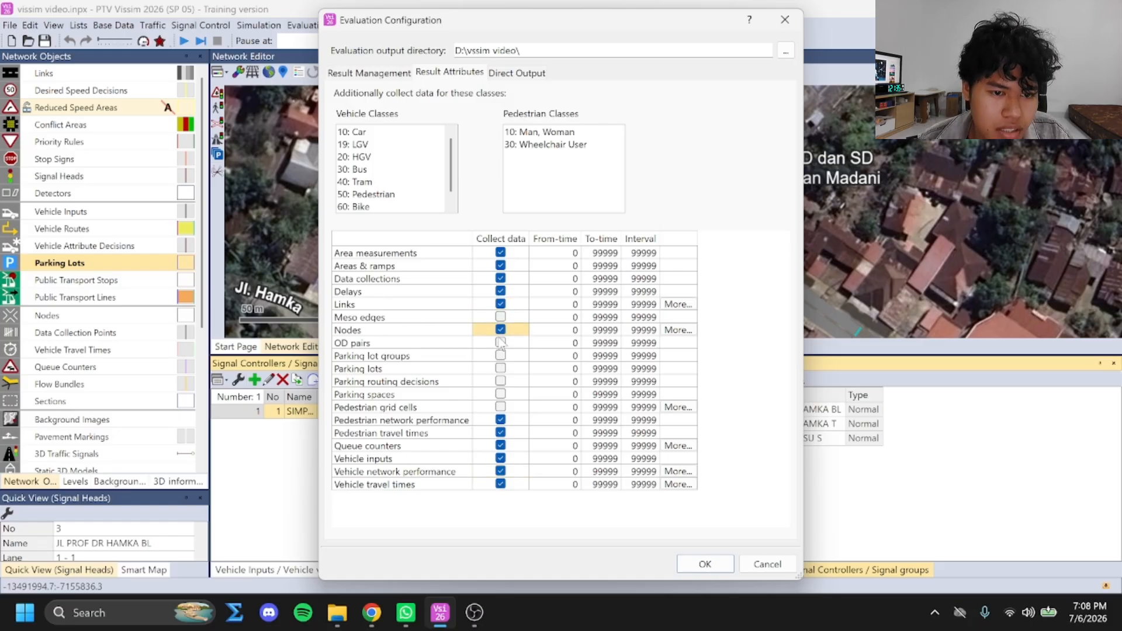
{"action": "left_click", "coordinate": [501, 343]}
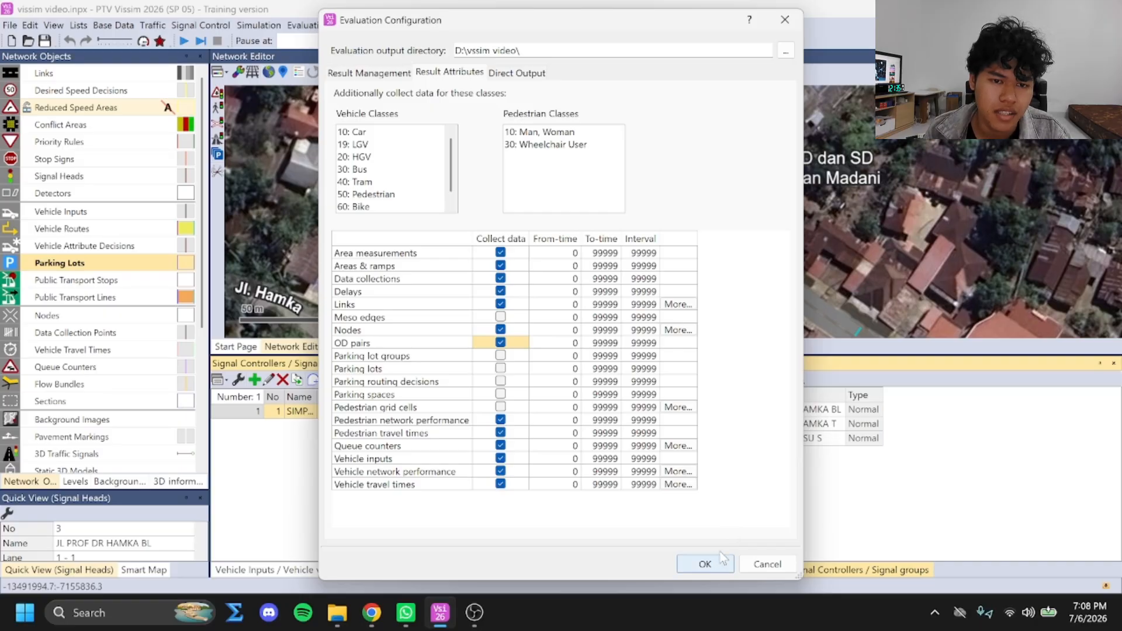
{"action": "left_click", "coordinate": [705, 565]}
Place a data collection point about 14 m along link 3 and name it JL PROF DR HAMKA T
{"action": "left_click_drag", "start_coordinate": [765, 232], "coordinate": [688, 179]}
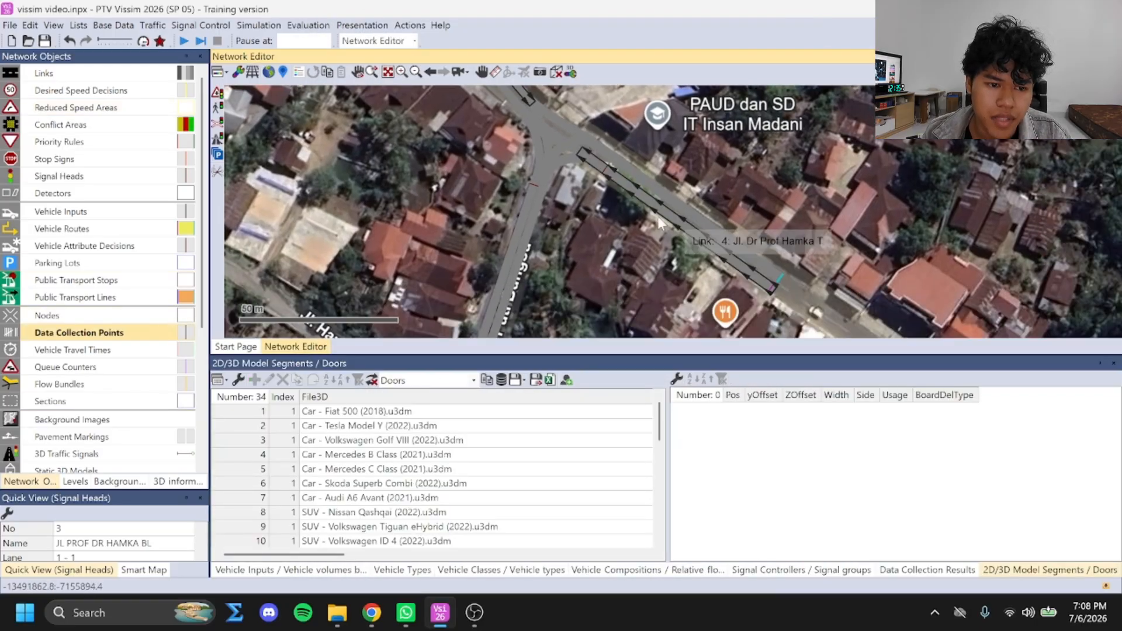
{"action": "right_click", "coordinate": [625, 163]}
{"action": "left_click", "coordinate": [634, 168]}
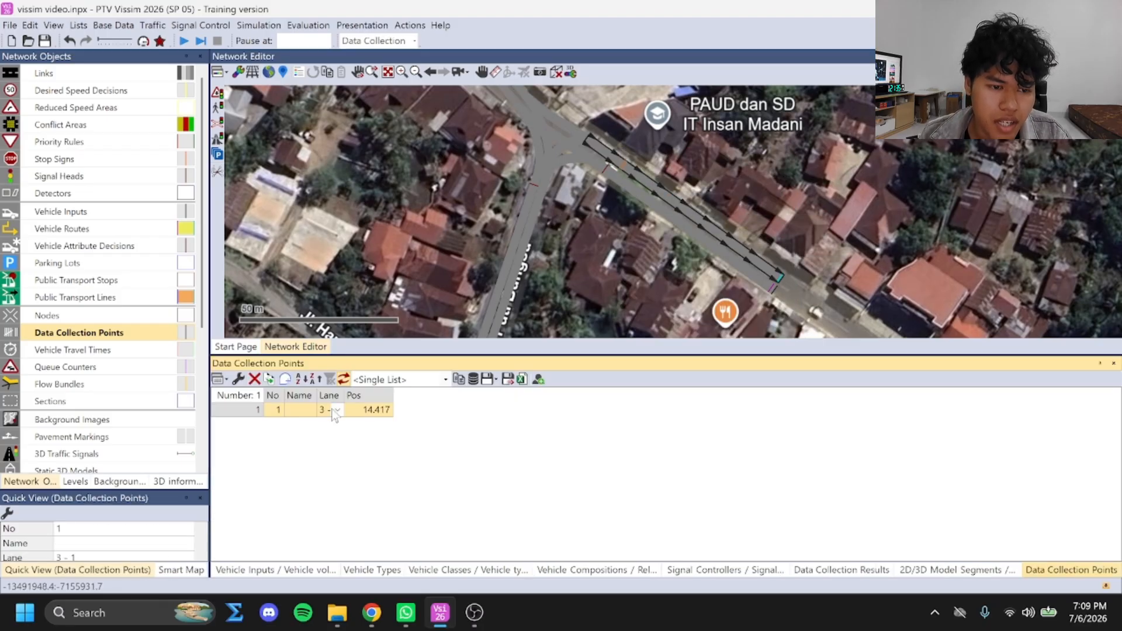
{"action": "left_click", "coordinate": [301, 412]}
{"action": "type", "text": "JL"}
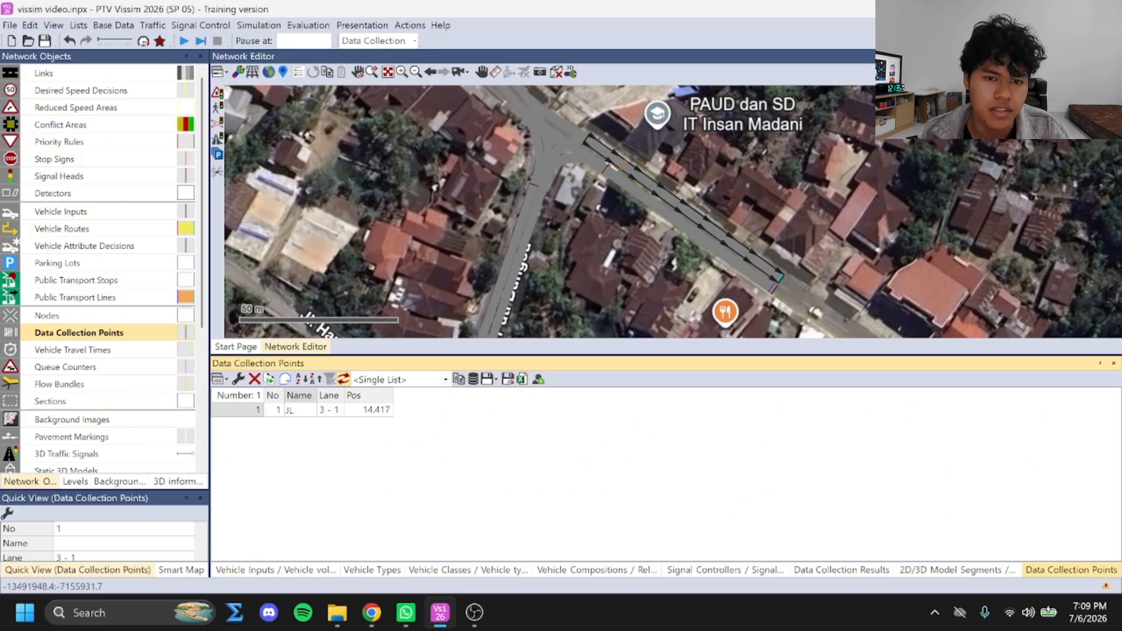
{"action": "type", "text": " BUYA HAMKA T"}
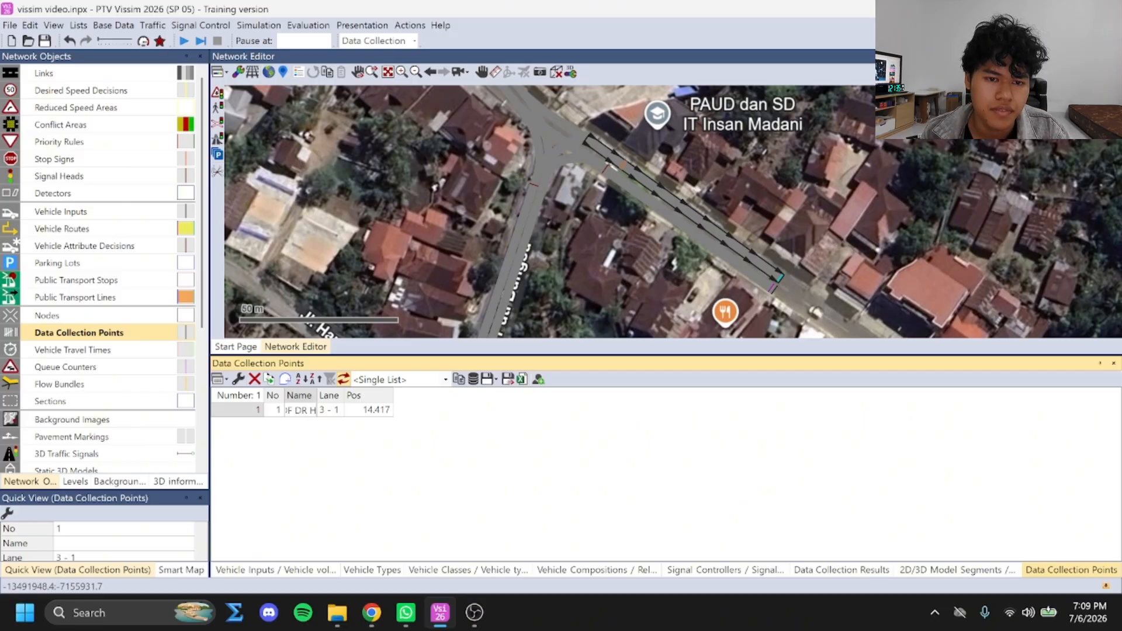
{"action": "key", "text": "Return"}
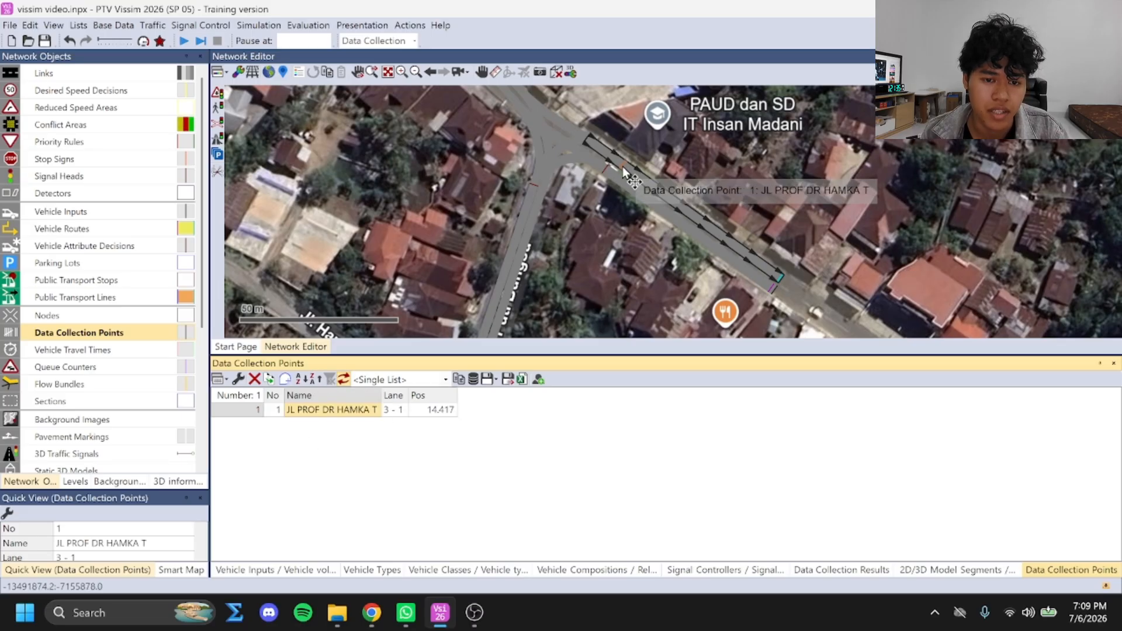
Add a data collection point about 37 m along link 5 and name it JL PUTI BUNGSU S
{"action": "left_click_drag", "start_coordinate": [589, 232], "coordinate": [592, 259]}
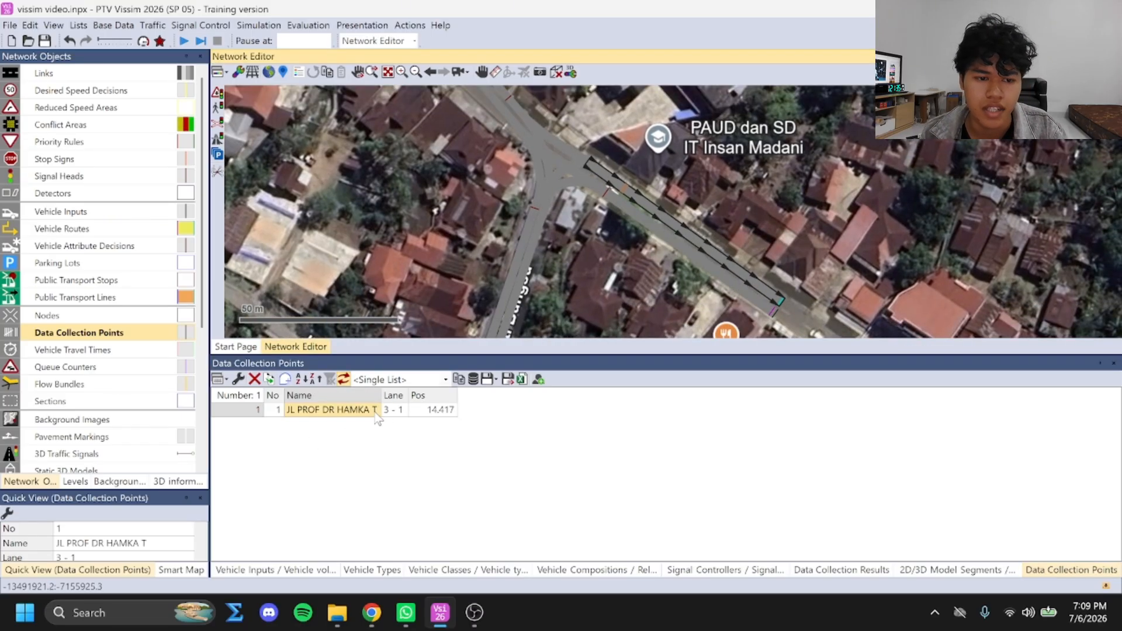
{"action": "right_click", "coordinate": [512, 303], "text": "ctrl"}
{"action": "double_click", "coordinate": [377, 425]}
{"action": "type", "text": "JL PROF"}
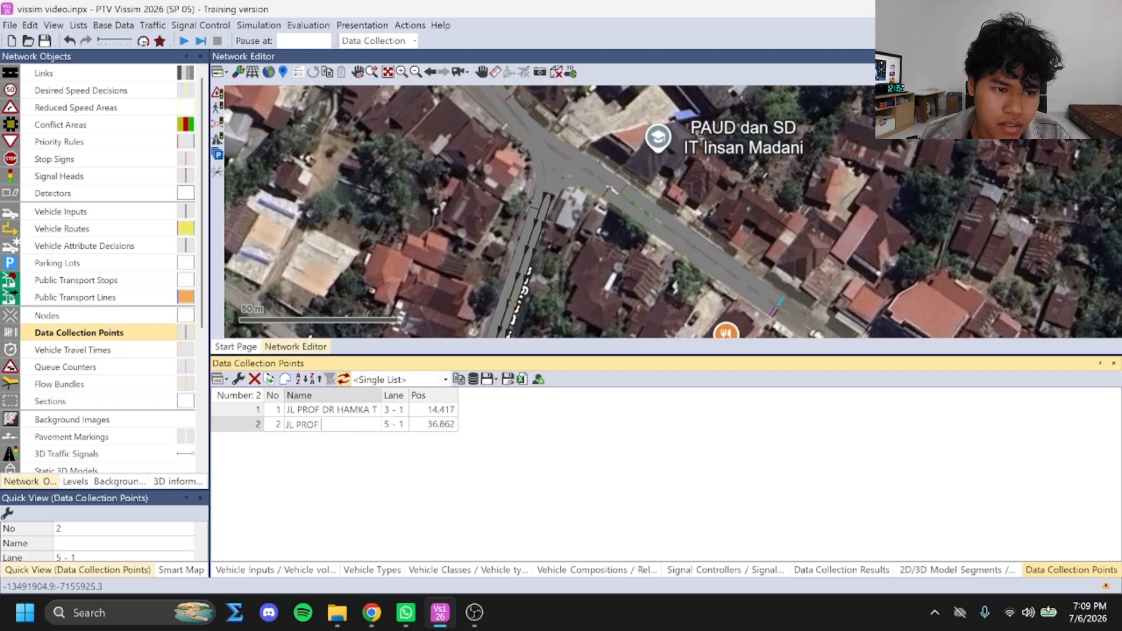
{"action": "key", "text": "BackSpace"}
{"action": "key", "text": "BackSpace"}
{"action": "type", "text": "UTI BUNGSU S"}
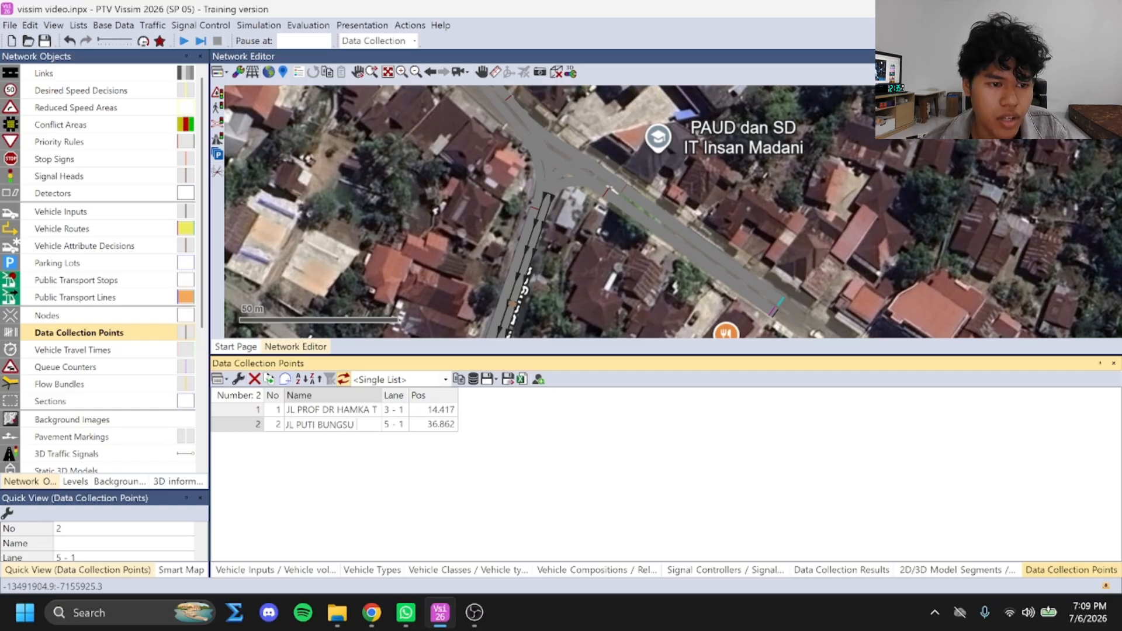
Replace the JL PROF DR HAMKA T data collection point with one about 37 m along link 3, using the same name
{"action": "left_click", "coordinate": [327, 410]}
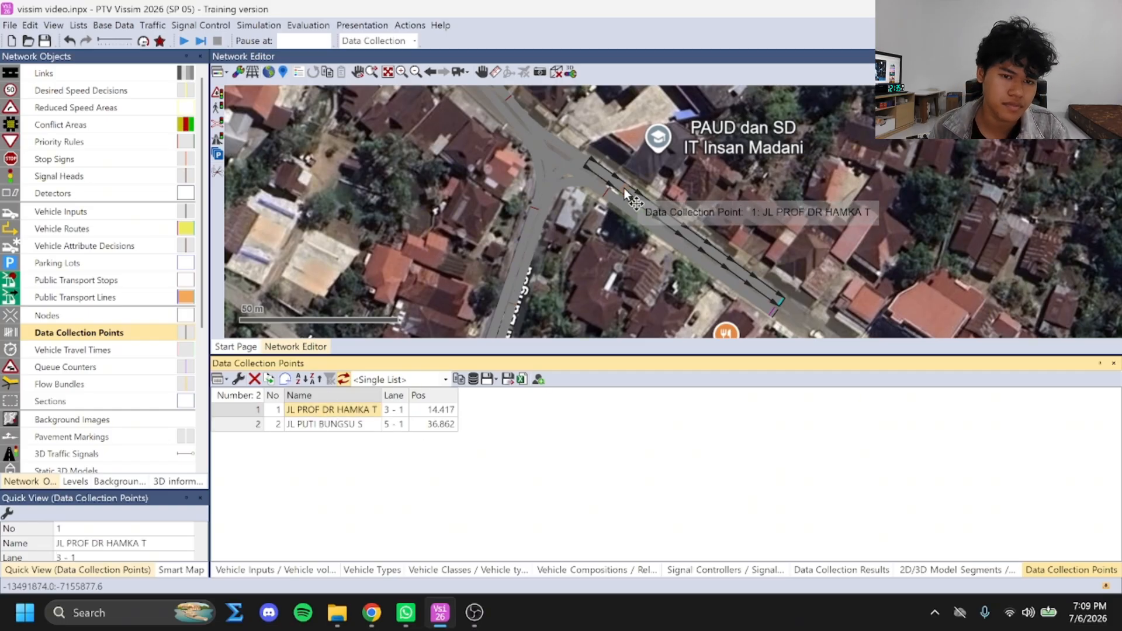
{"action": "key", "text": "Delete"}
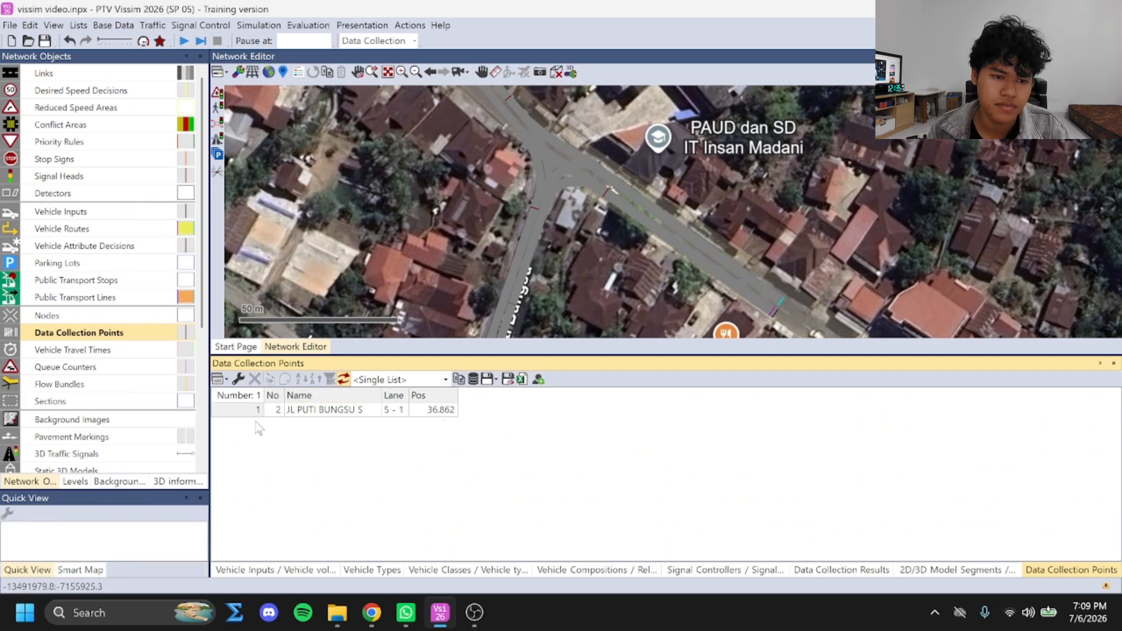
{"action": "right_click", "coordinate": [688, 232], "text": "ctrl"}
{"action": "left_click", "coordinate": [313, 425]}
{"action": "type", "text": "JL"}
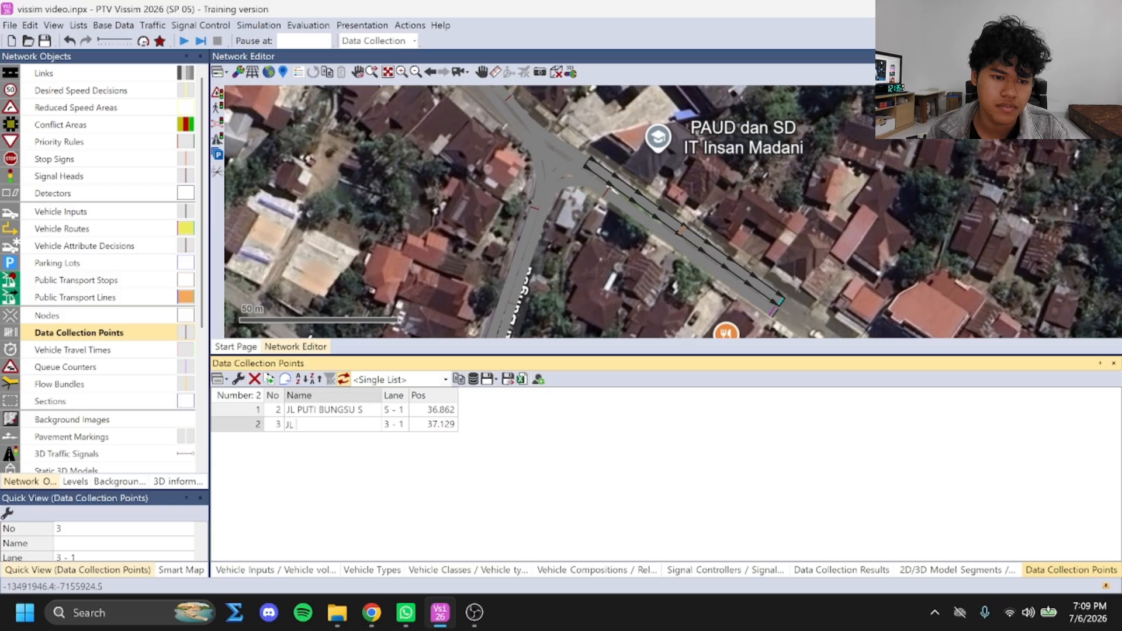
{"action": "type", "text": " PROF DR HAMKA T"}
Add a data collection point about 44 m along link 2 and name it JL PROF DR HAMKA BL
{"action": "left_click_drag", "start_coordinate": [423, 170], "coordinate": [527, 302]}
{"action": "left_click_drag", "start_coordinate": [595, 148], "coordinate": [605, 198]}
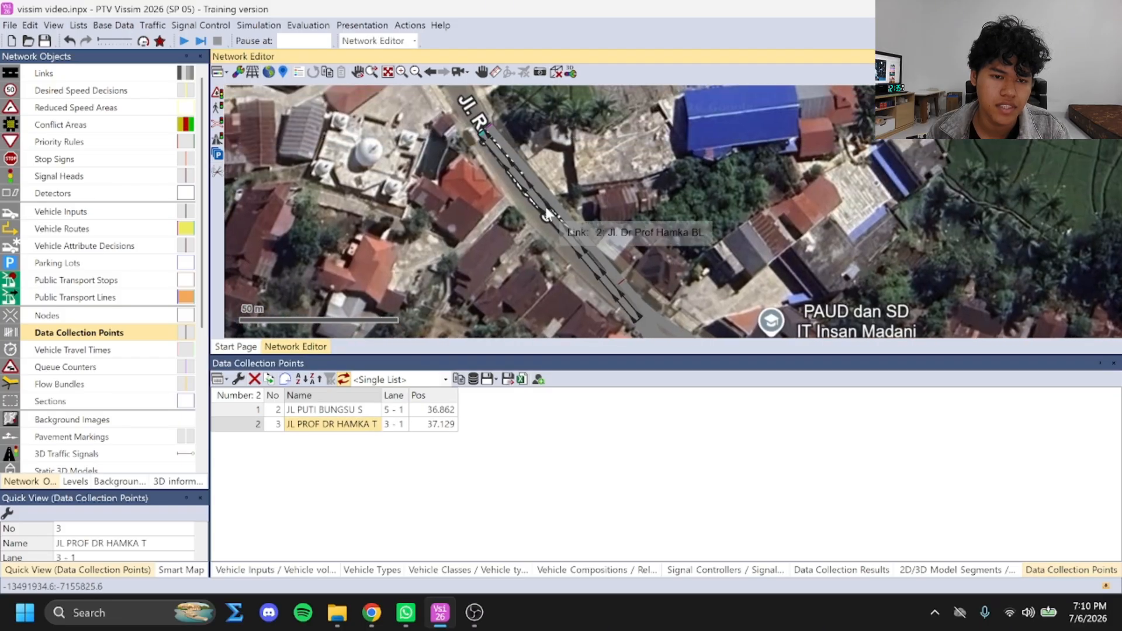
{"action": "right_click", "coordinate": [557, 206], "text": "ctrl"}
{"action": "key", "text": "ctrl+z"}
{"action": "right_click", "coordinate": [550, 214], "text": "ctrl"}
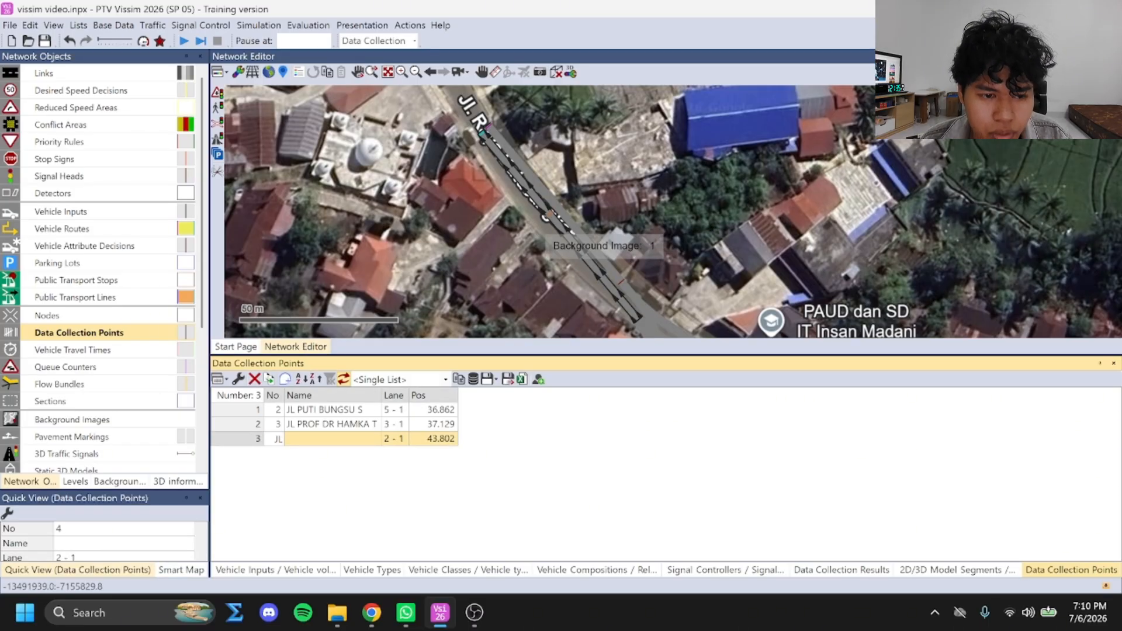
{"action": "left_click", "coordinate": [531, 220]}
{"action": "left_click", "coordinate": [339, 439]}
{"action": "type", "text": "JL DR"}
{"action": "key", "text": "BackSpace"}
{"action": "key", "text": "BackSpace"}
{"action": "type", "text": "PROF DR HAMKA BL"}
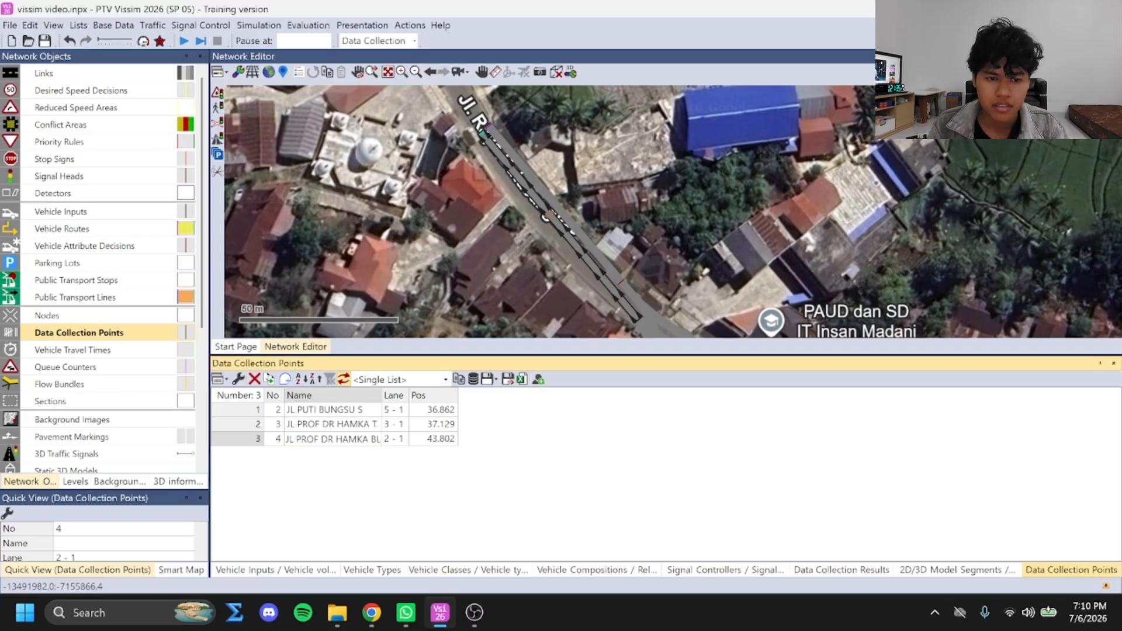
{"action": "key", "text": "Return"}
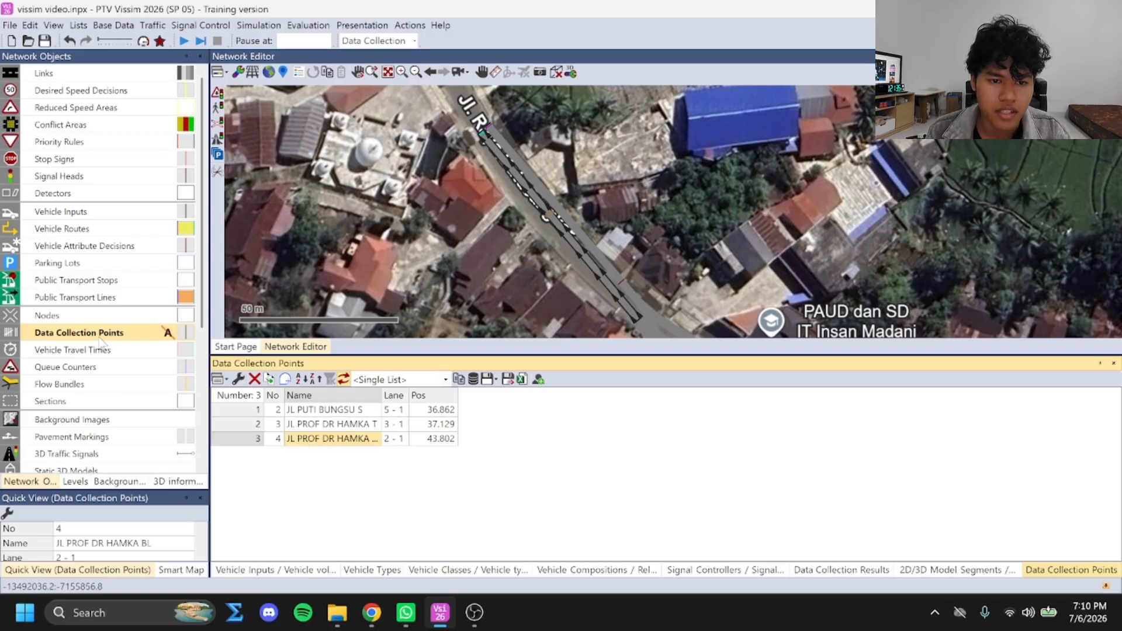
Add a vehicle travel time measurement on link 2 from about 32 m to 60 m and name it JL PROF DR HAMKA BL
{"action": "left_click", "coordinate": [76, 350]}
{"action": "right_click", "coordinate": [575, 242], "text": "ctrl"}
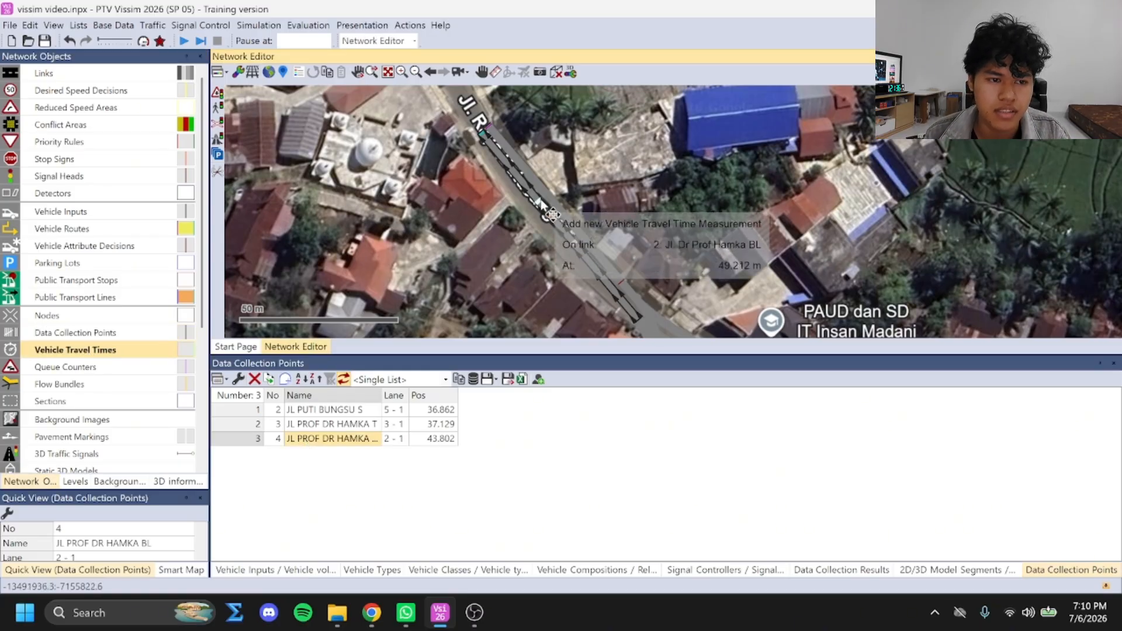
{"action": "left_click", "coordinate": [515, 174]}
{"action": "left_click", "coordinate": [300, 130]}
{"action": "type", "text": "JL PROF DR HAMKA BL"}
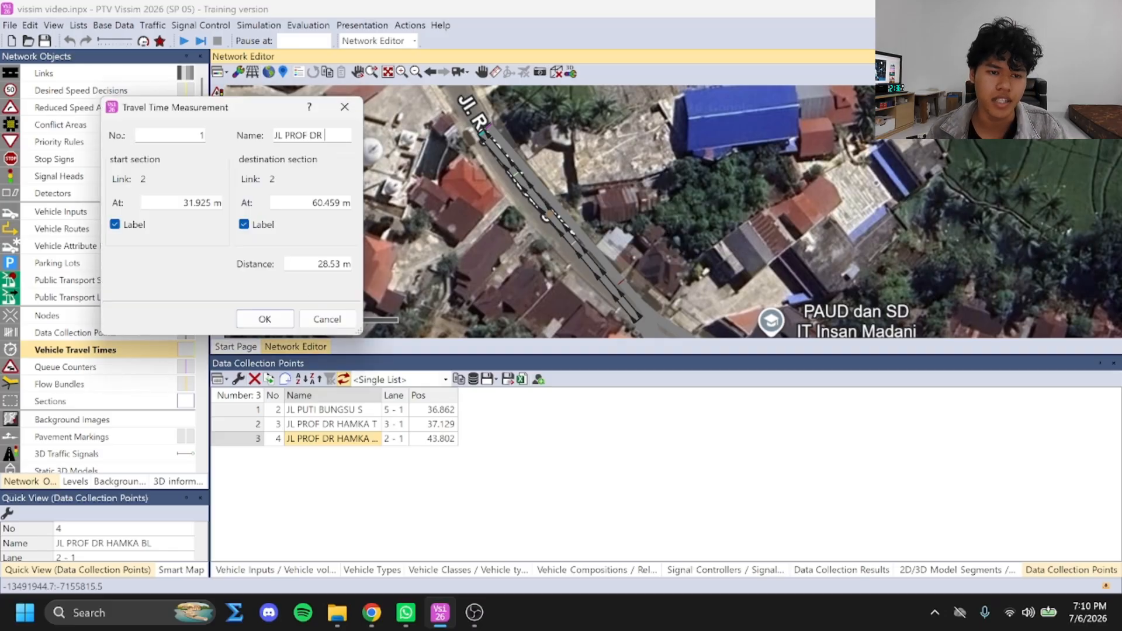
{"action": "key", "text": "Return"}
Add a vehicle travel time measurement on link 3 from about 20 m to 47 m and name it JL PROF DR HAMKA T
{"action": "left_click_drag", "start_coordinate": [678, 313], "coordinate": [468, 94]}
{"action": "right_click", "coordinate": [541, 164], "text": "ctrl"}
{"action": "left_click", "coordinate": [610, 216]}
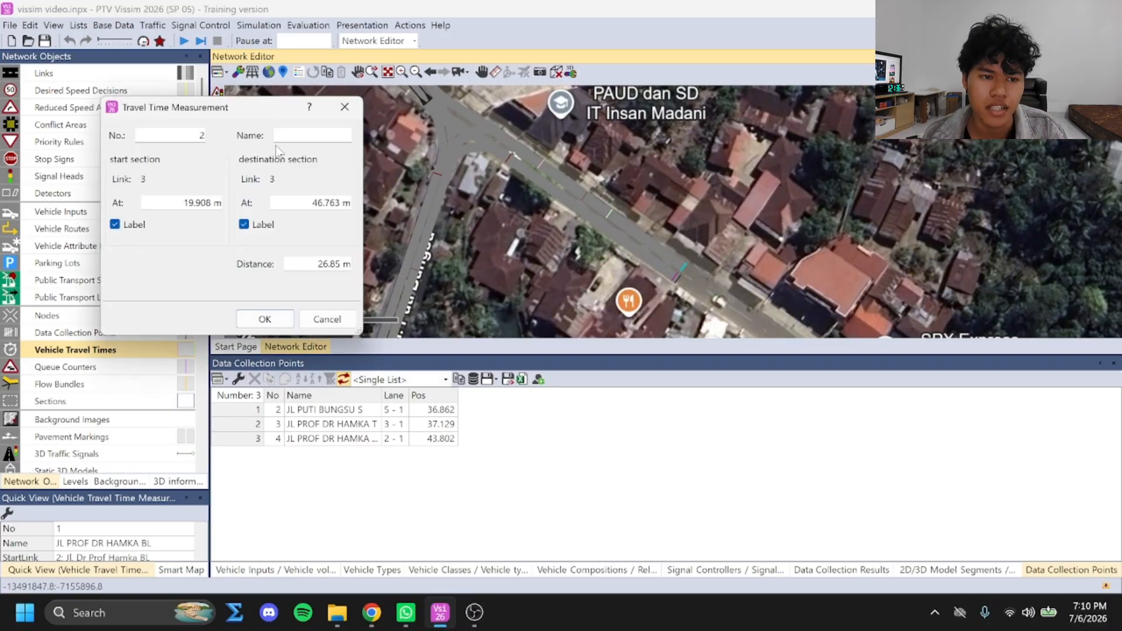
{"action": "left_click", "coordinate": [304, 135]}
{"action": "type", "text": "JL PROF DR"}
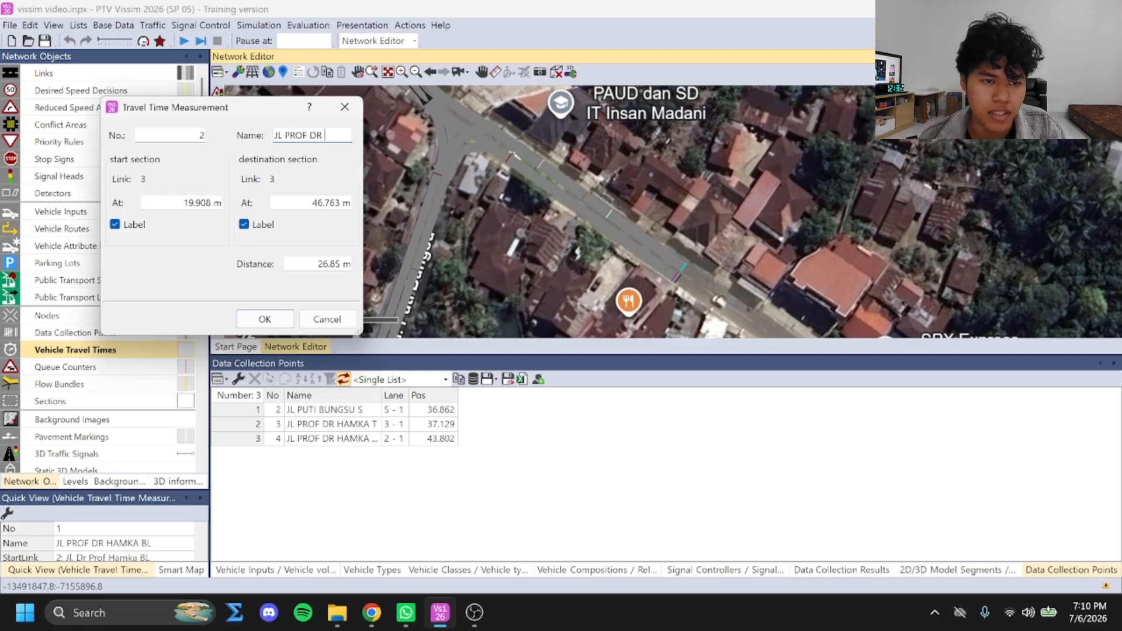
{"action": "type", "text": " HAMKA T"}
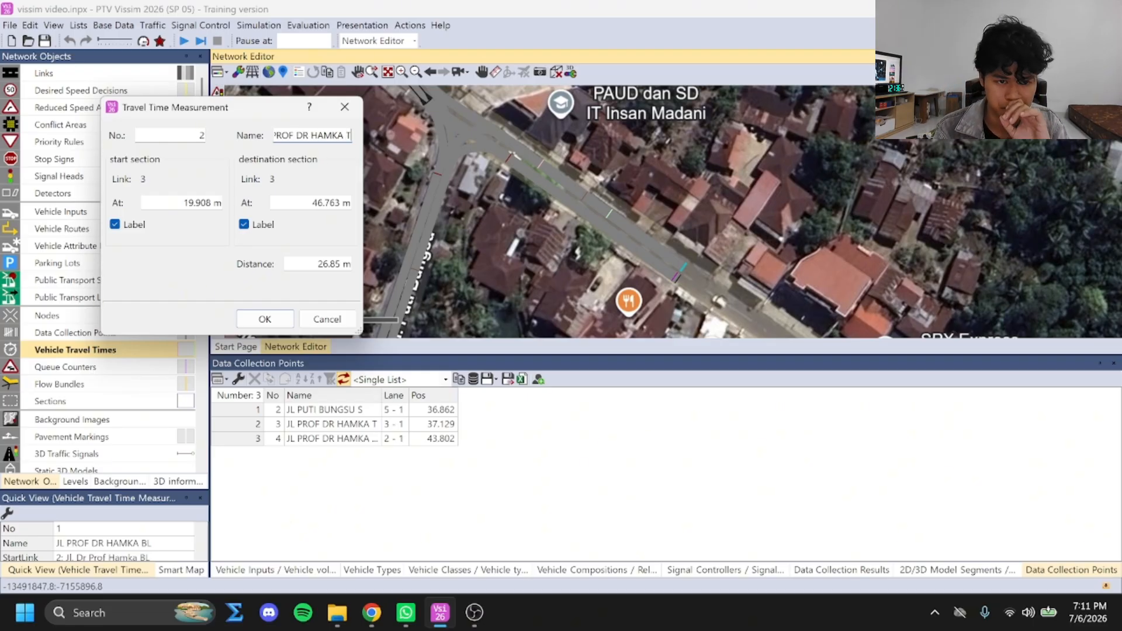
{"action": "key", "text": "Return"}
Add a vehicle travel time measurement along link 5 on Jl. Puti Bungsu and name it JL PUTI BUNGSU S
{"action": "left_click_drag", "start_coordinate": [422, 278], "coordinate": [474, 203]}
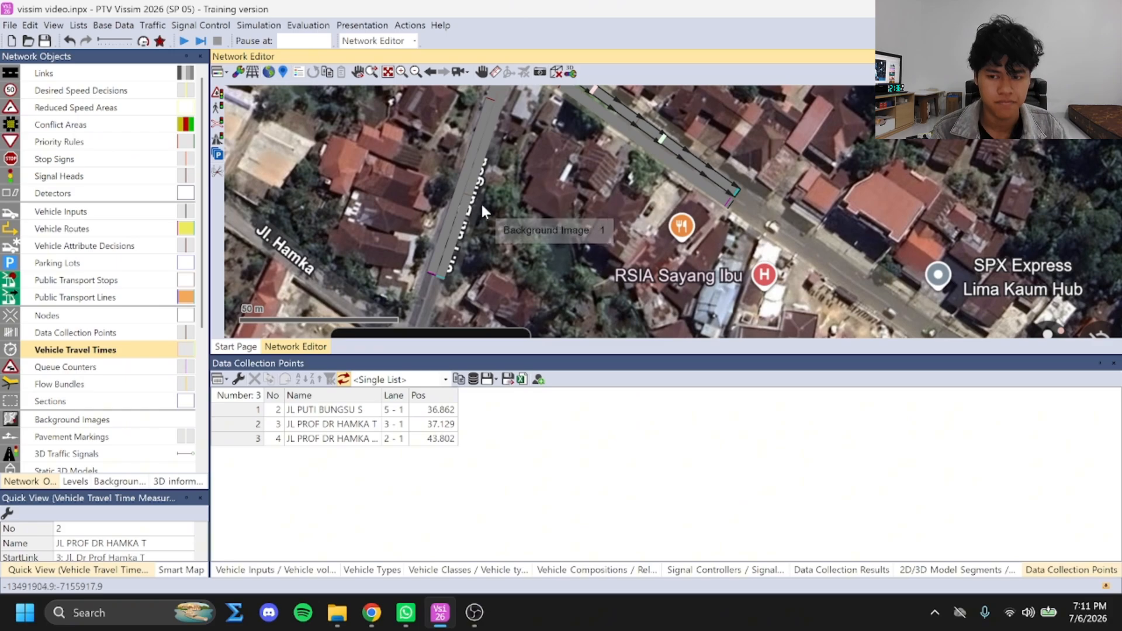
{"action": "right_click", "coordinate": [482, 150], "text": "ctrl"}
{"action": "left_click", "coordinate": [457, 241]}
{"action": "left_click", "coordinate": [310, 135]}
{"action": "type", "text": "JL PUTI BUNGSU S"}
{"action": "left_click", "coordinate": [265, 319]}
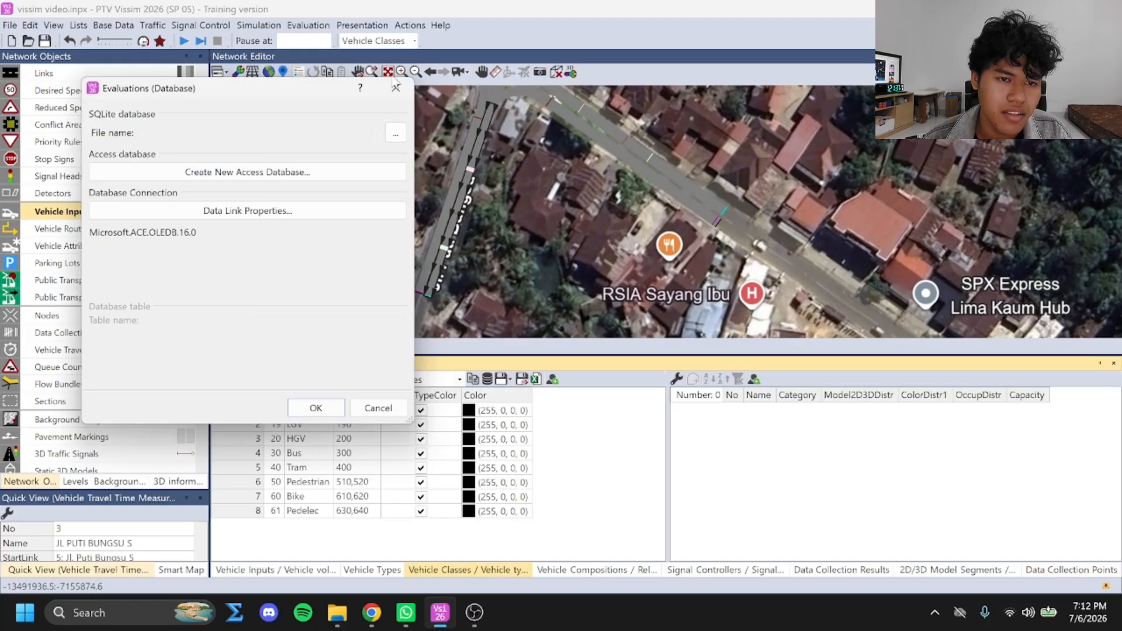
{"action": "key", "text": "Escape"}
In the evaluation configuration's direct output, enable writing green time distribution, lane changes and the pedestrian record to file
{"action": "left_click", "coordinate": [308, 25]}
{"action": "left_click", "coordinate": [331, 40]}
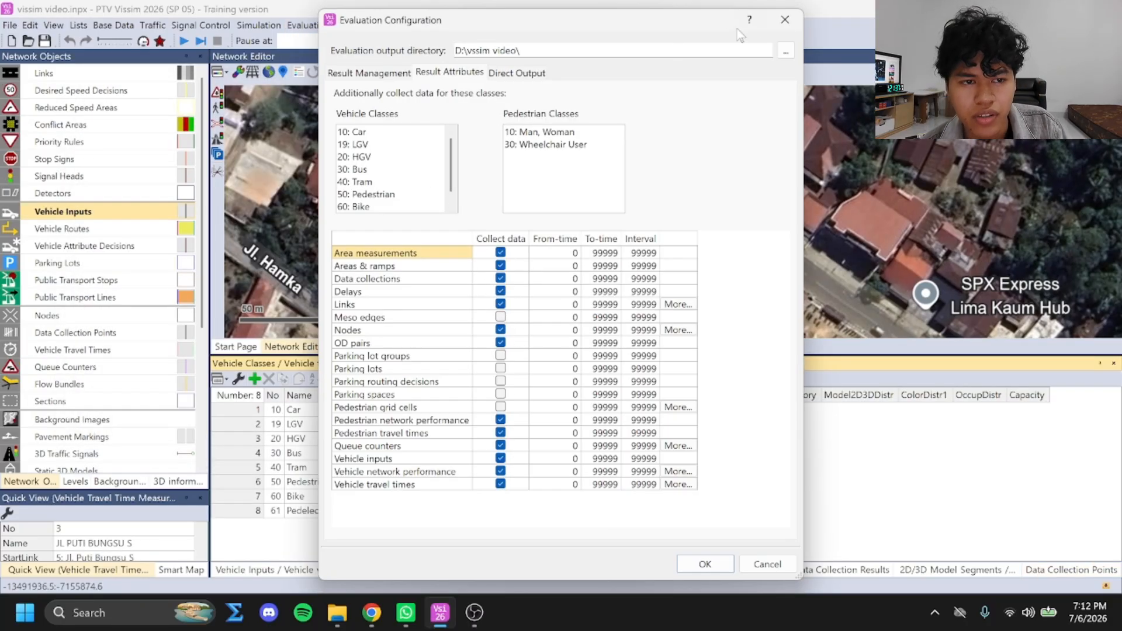
{"action": "left_click", "coordinate": [367, 74]}
{"action": "left_click", "coordinate": [526, 76]}
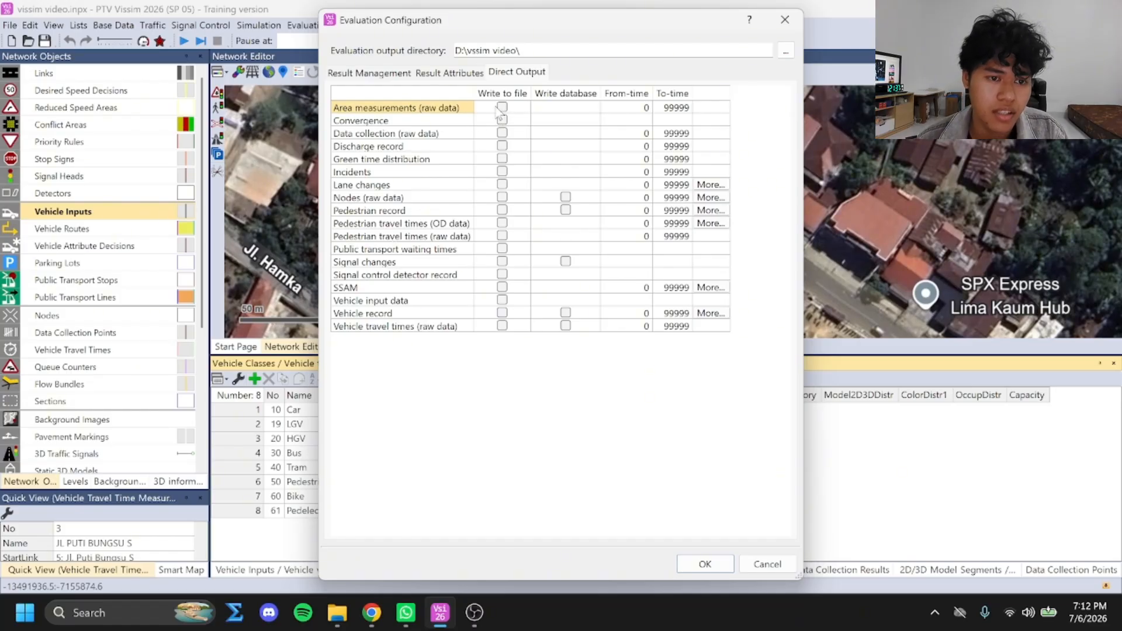
{"action": "left_click", "coordinate": [502, 159]}
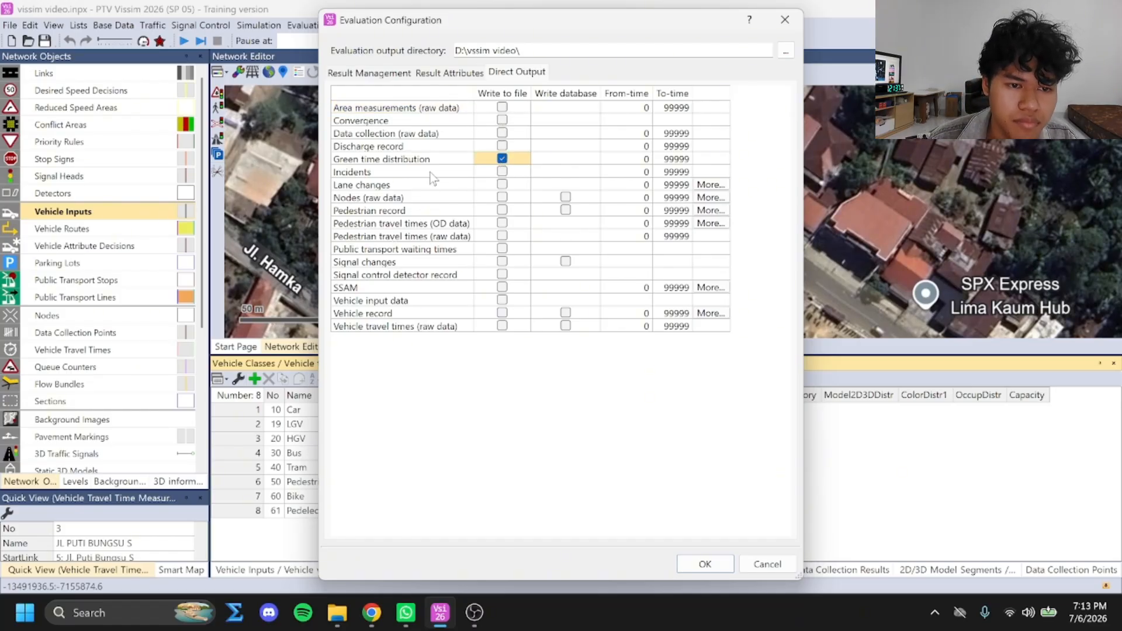
{"action": "left_click", "coordinate": [502, 184]}
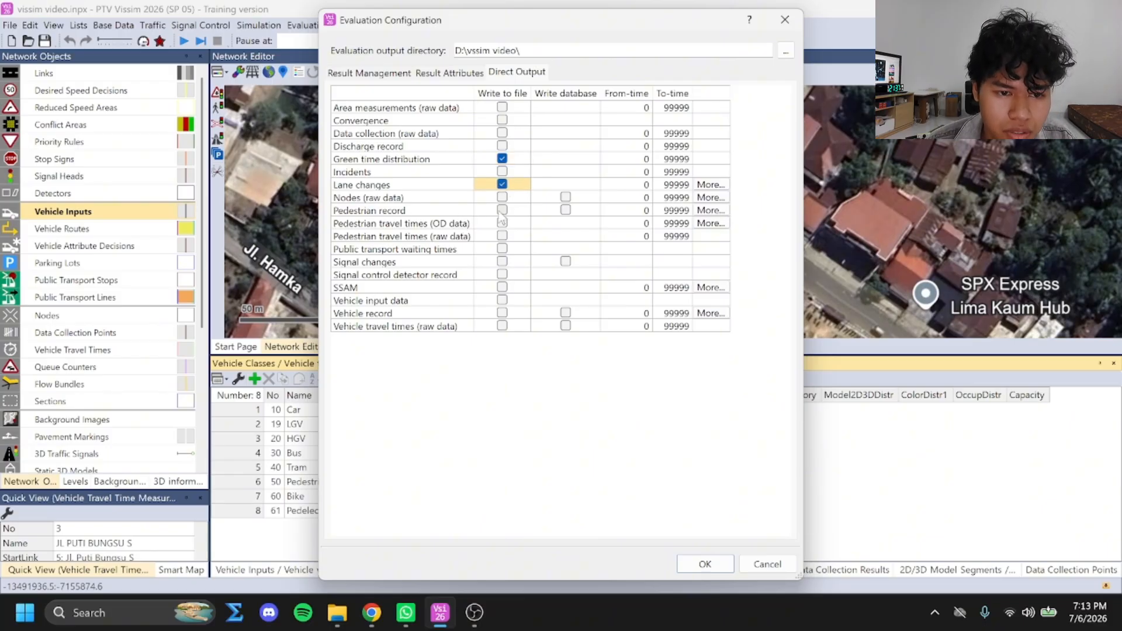
{"action": "left_click", "coordinate": [502, 210]}
Also write signal changes, signal control detector record, vehicle input data, vehicle record, and raw travel time, data collection and area measurement data to file
{"action": "left_click", "coordinate": [502, 261]}
{"action": "left_click", "coordinate": [502, 274]}
{"action": "left_click", "coordinate": [502, 300]}
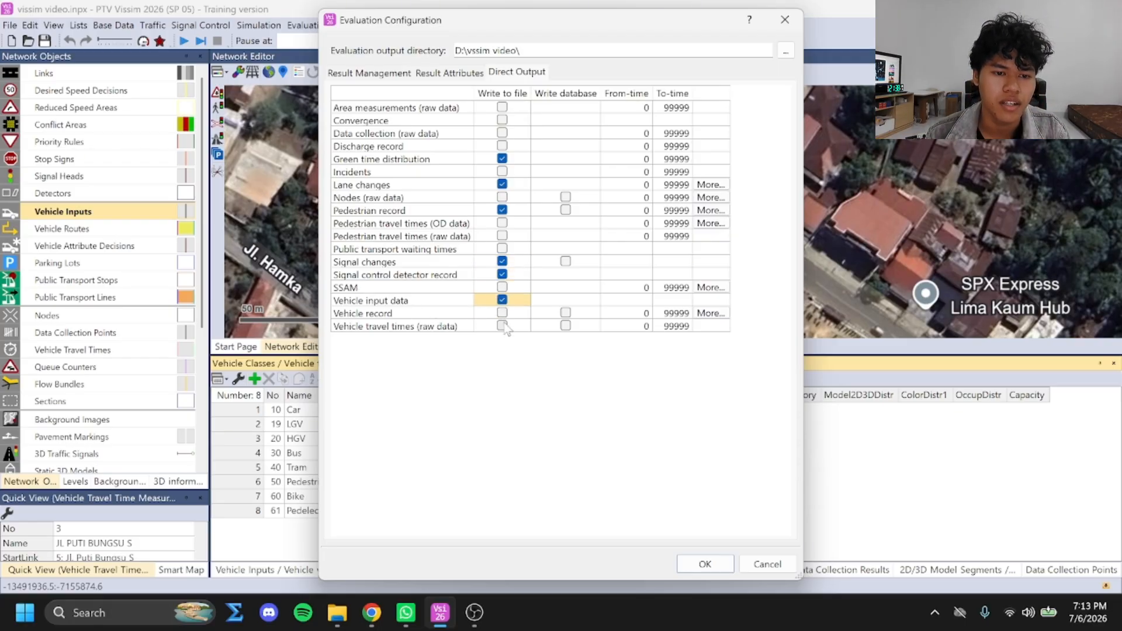
{"action": "left_click", "coordinate": [503, 313]}
{"action": "left_click", "coordinate": [502, 326]}
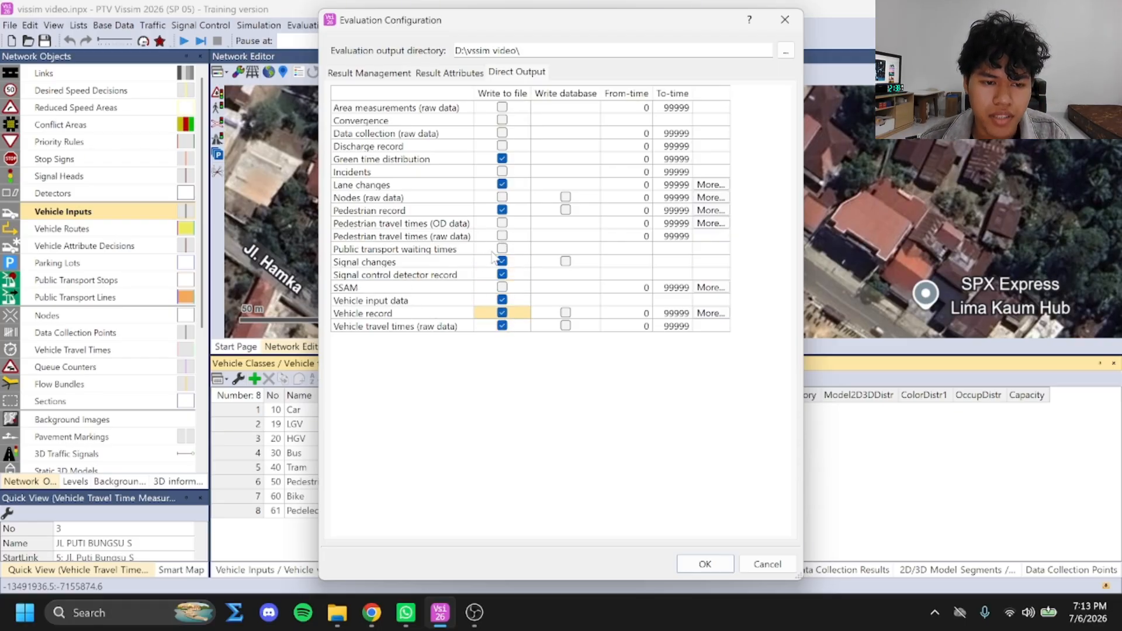
{"action": "left_click", "coordinate": [502, 133]}
{"action": "left_click", "coordinate": [502, 107]}
{"action": "key", "text": "Return"}
Run the simulation with the list windows closed and review its warning messages
{"action": "key", "text": "F5"}
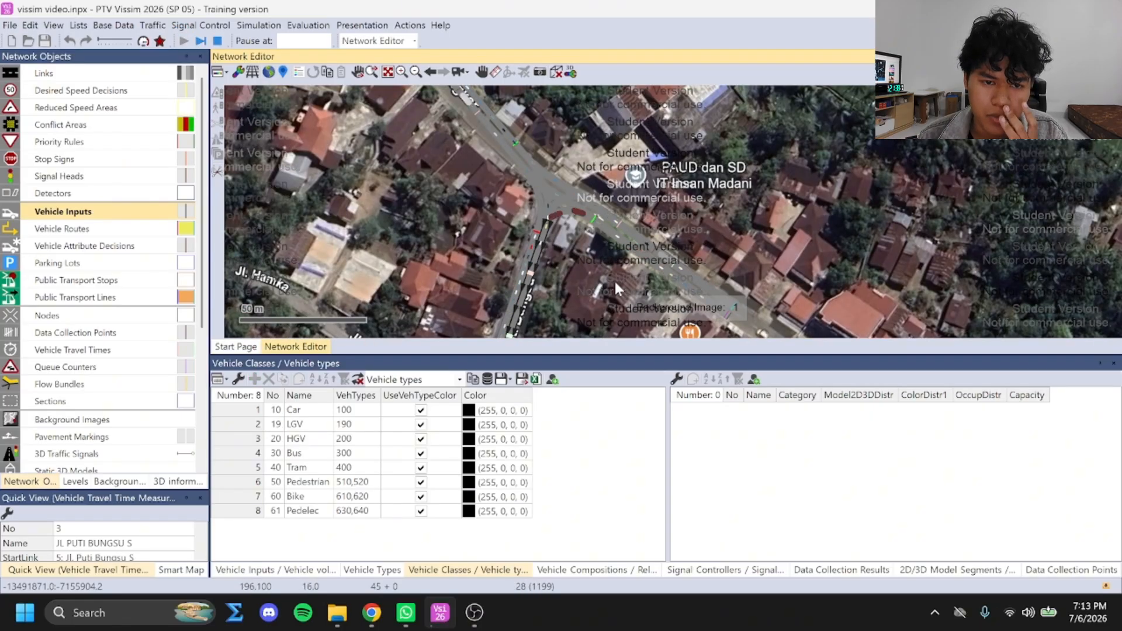
{"action": "left_click", "coordinate": [1112, 363]}
{"action": "left_click", "coordinate": [1112, 364]}
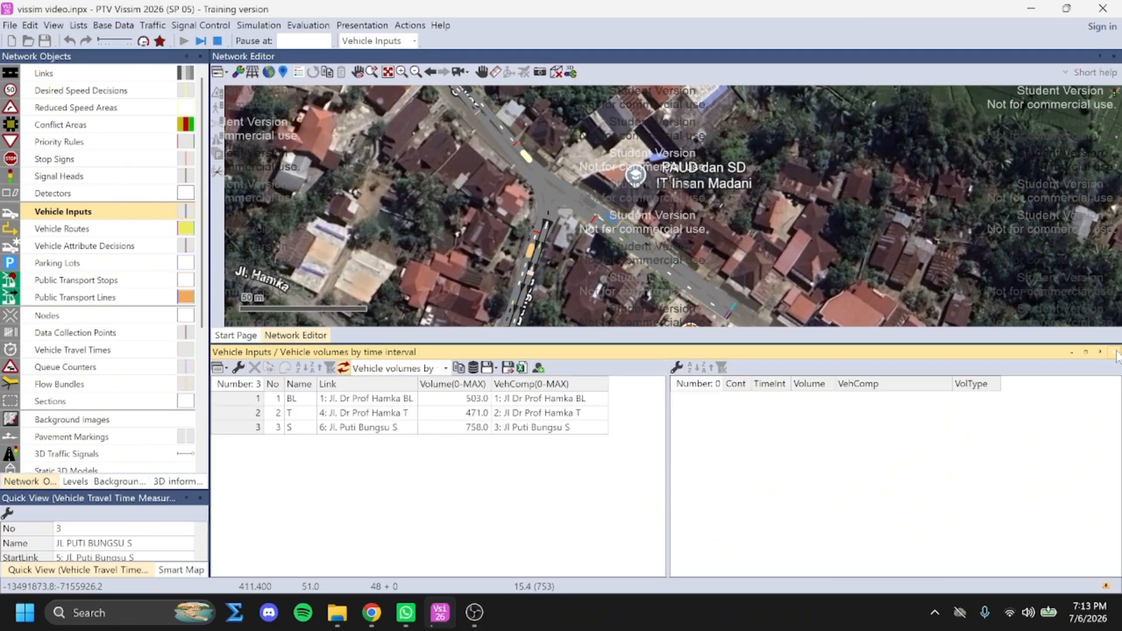
{"action": "left_click", "coordinate": [1111, 364]}
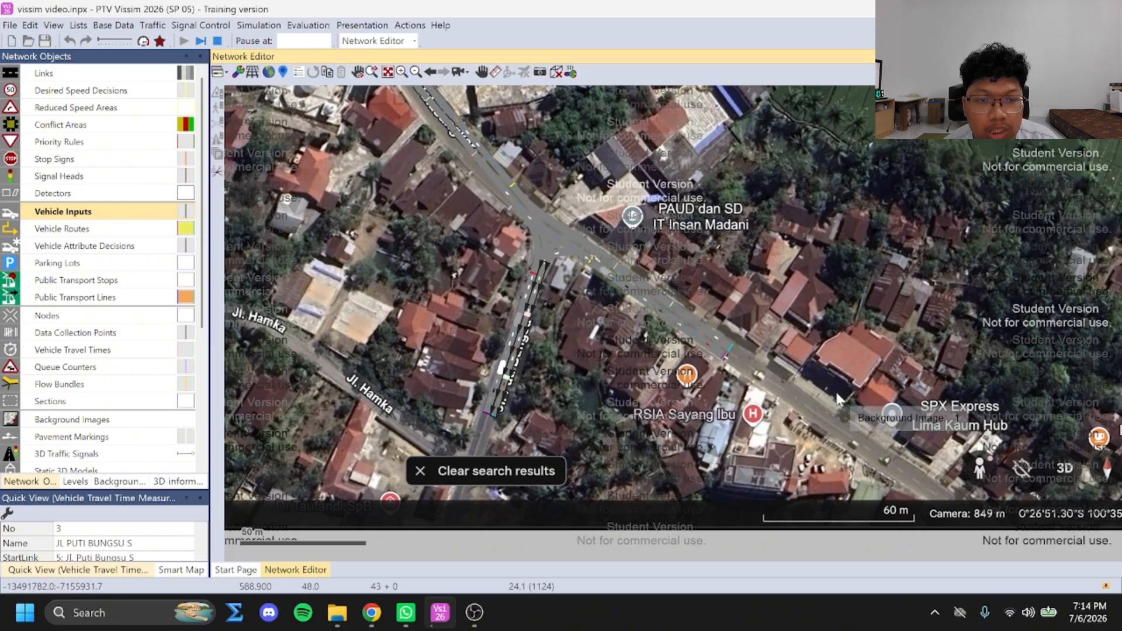
{"action": "left_click", "coordinate": [602, 331]}
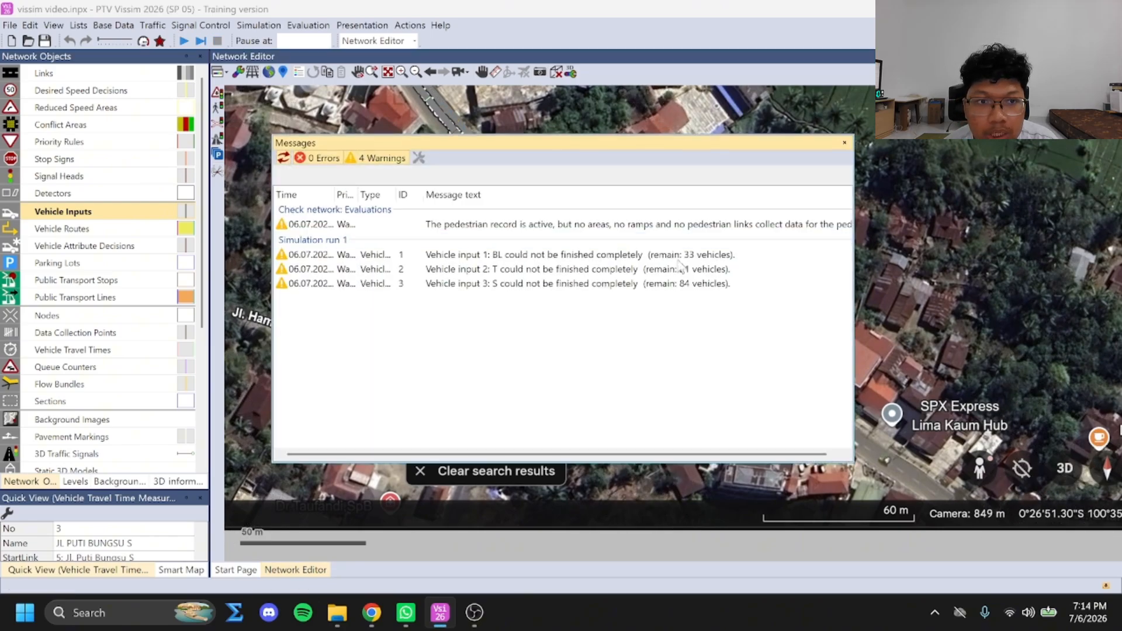
{"action": "left_click", "coordinate": [843, 138]}
Show the vehicle inputs list and examine the volumes of the BL, T and S inputs
{"action": "right_click", "coordinate": [83, 212]}
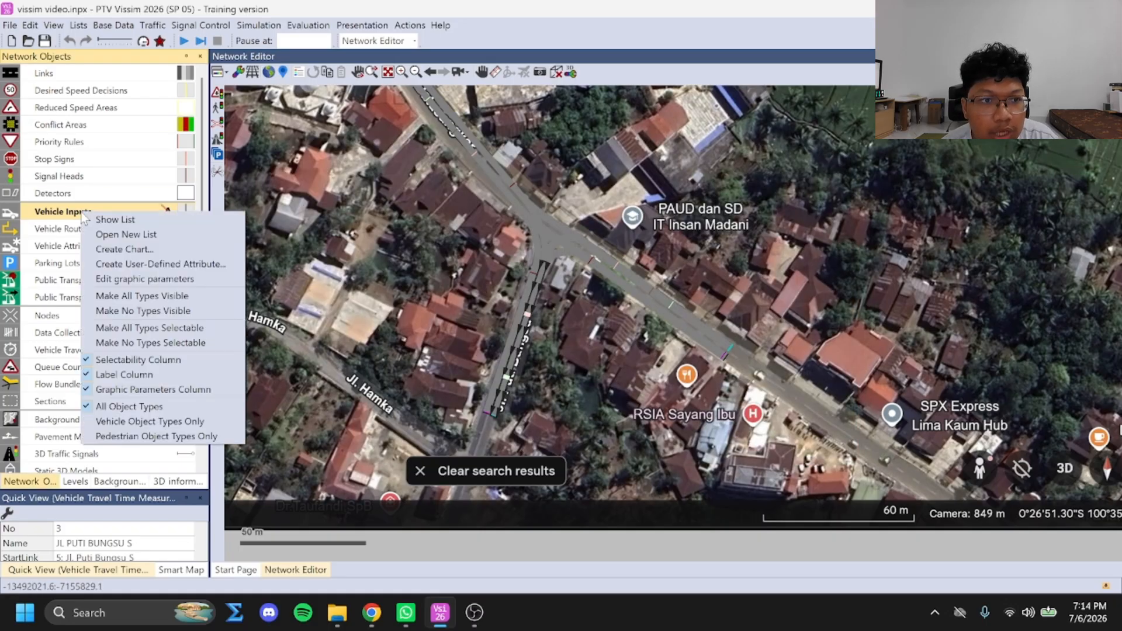
{"action": "left_click", "coordinate": [111, 220]}
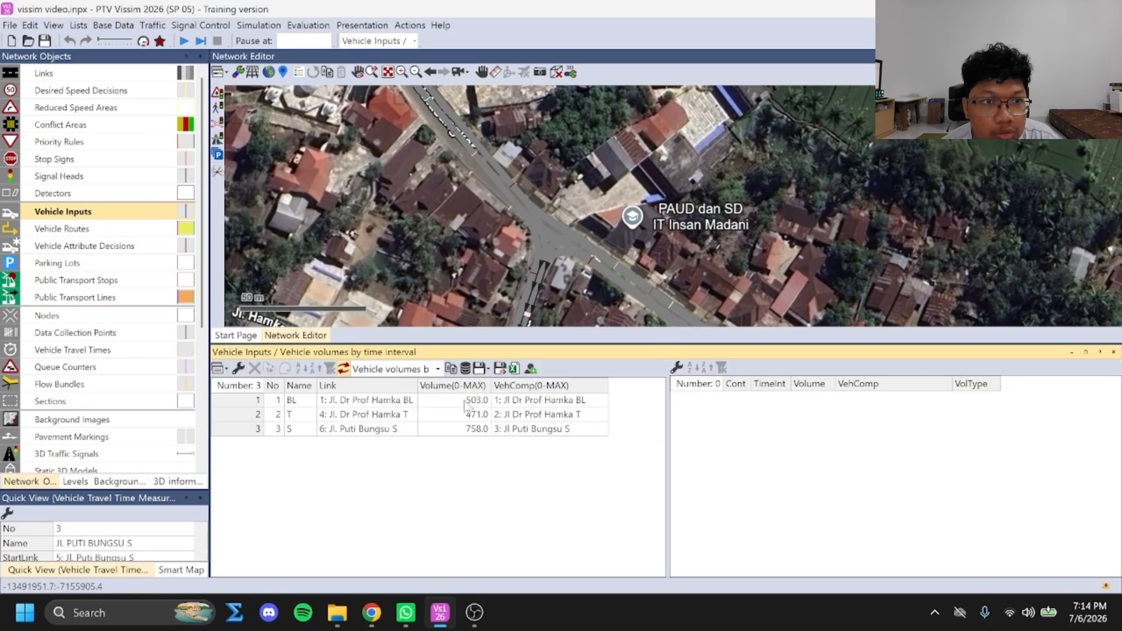
{"action": "left_click", "coordinate": [448, 403]}
{"action": "left_click", "coordinate": [448, 404]}
{"action": "left_click", "coordinate": [473, 417]}
{"action": "left_click", "coordinate": [468, 402]}
{"action": "left_click", "coordinate": [465, 415]}
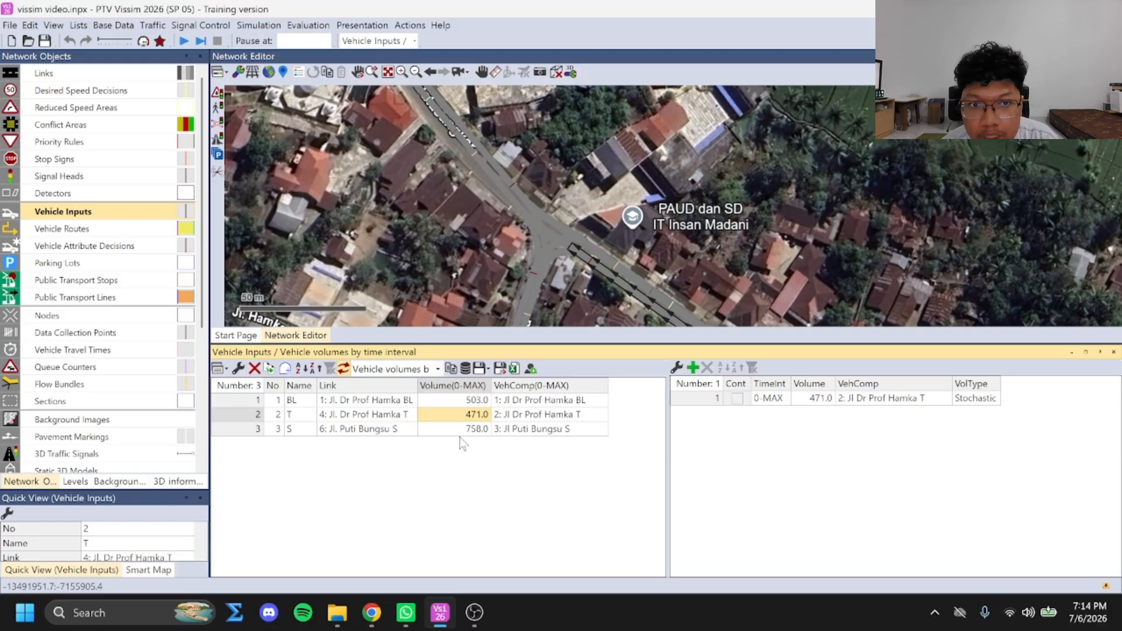
{"action": "left_click", "coordinate": [466, 429]}
{"action": "left_click", "coordinate": [472, 401]}
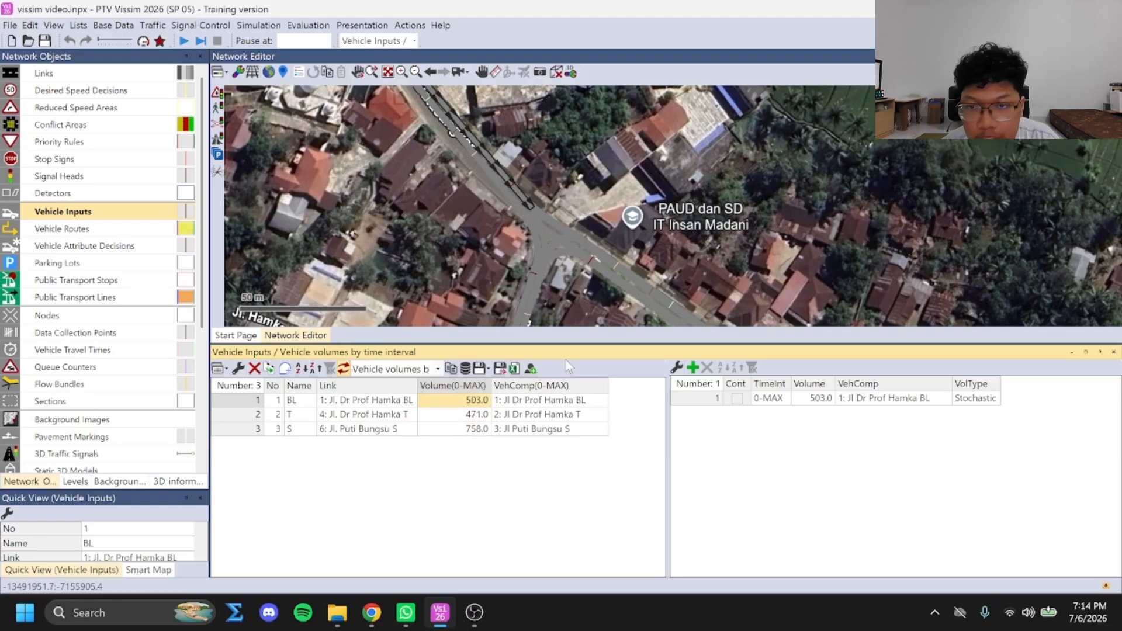
{"action": "left_click", "coordinate": [467, 399]}
{"action": "type", "text": "11"}
{"action": "left_click", "coordinate": [484, 442]}
{"action": "key", "text": "ctrl+z"}
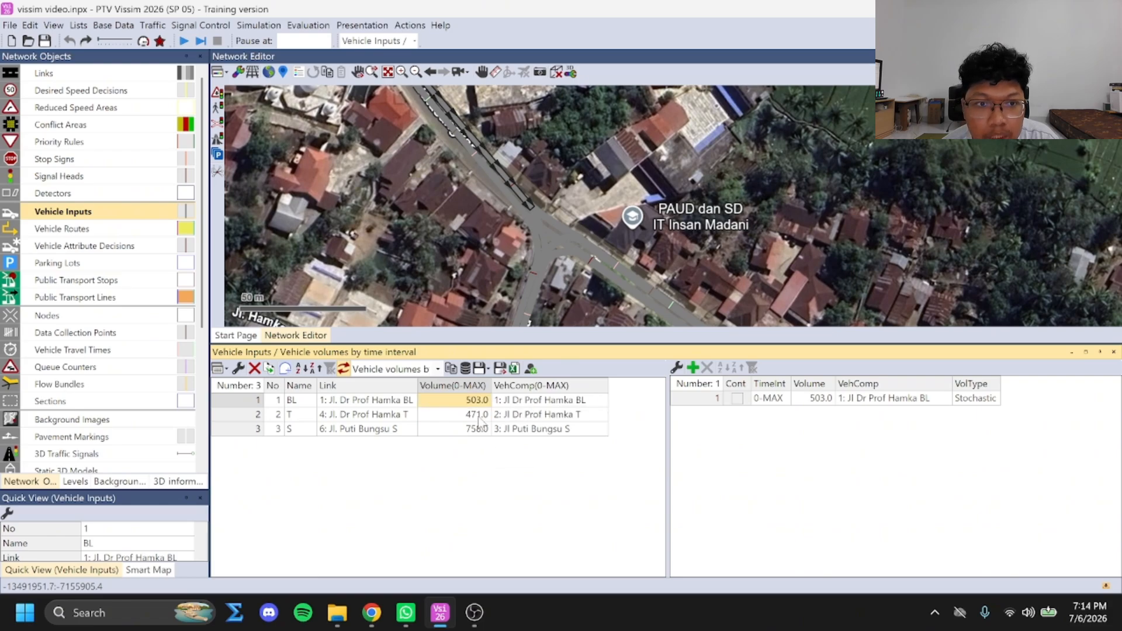
Set the vehicle input volumes to 117.8 for T, 125.8 for BL and 189.5 for S
{"action": "double_click", "coordinate": [476, 416]}
{"action": "type", "text": "117"}
{"action": "left_click", "coordinate": [468, 429]}
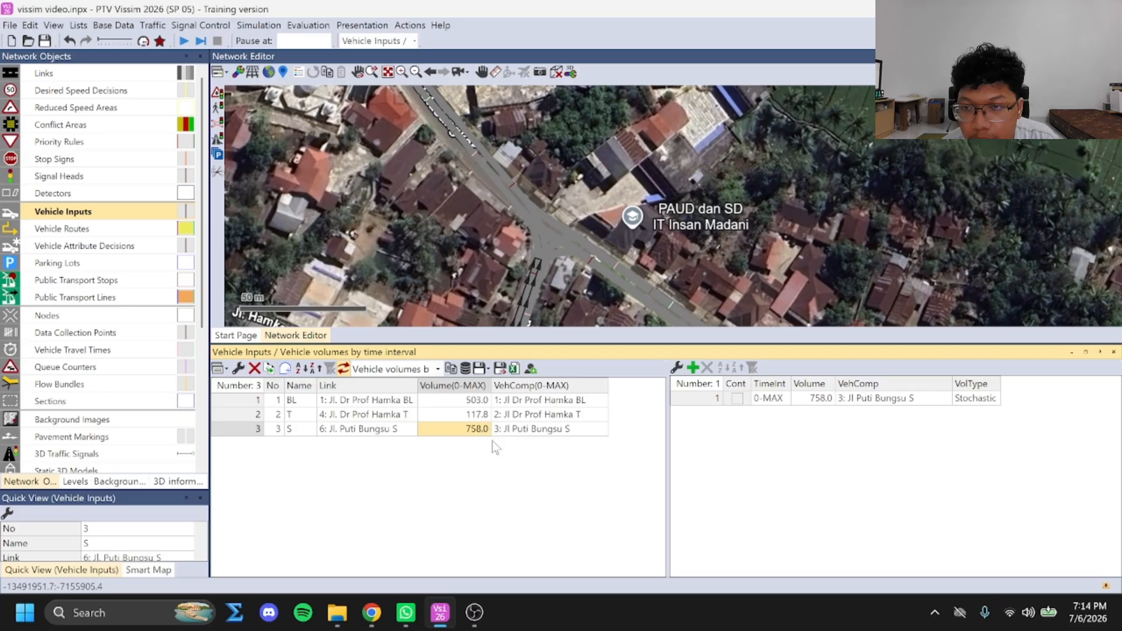
{"action": "double_click", "coordinate": [485, 400]}
{"action": "double_click", "coordinate": [486, 400]}
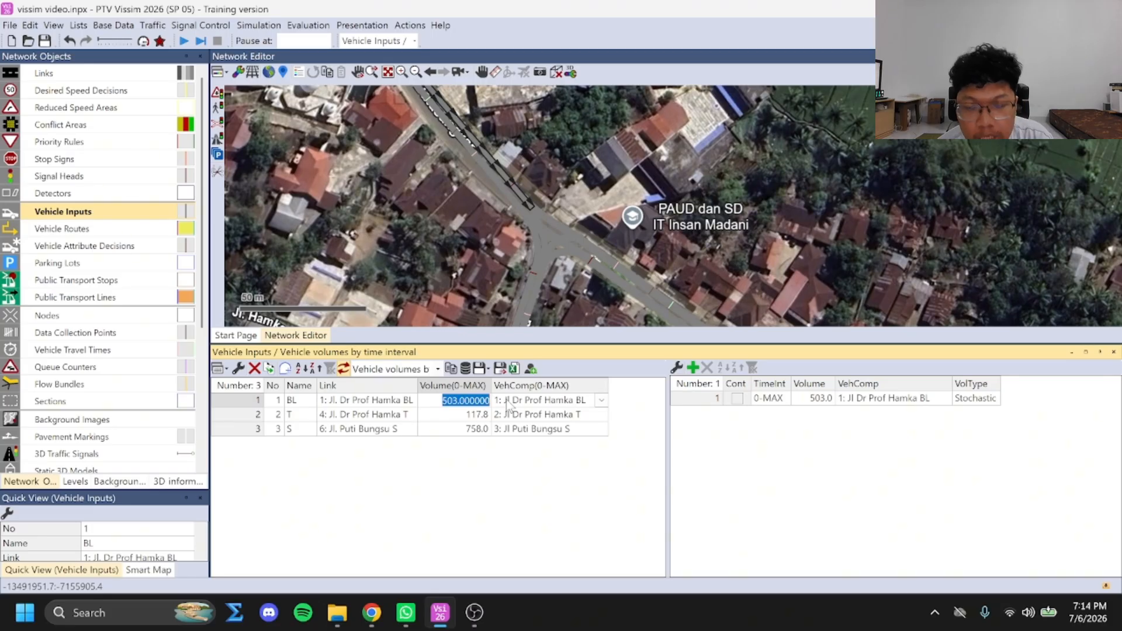
{"action": "type", "text": "125.8"}
{"action": "key", "text": "Return"}
{"action": "double_click", "coordinate": [477, 431]}
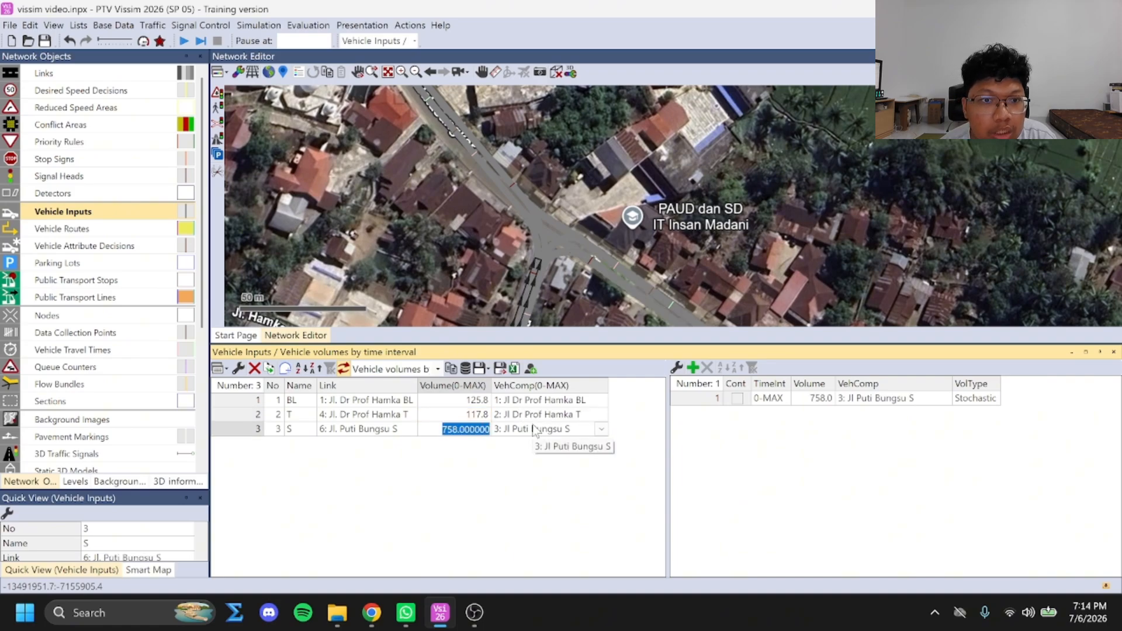
{"action": "type", "text": "189.5"}
{"action": "key", "text": "Return"}
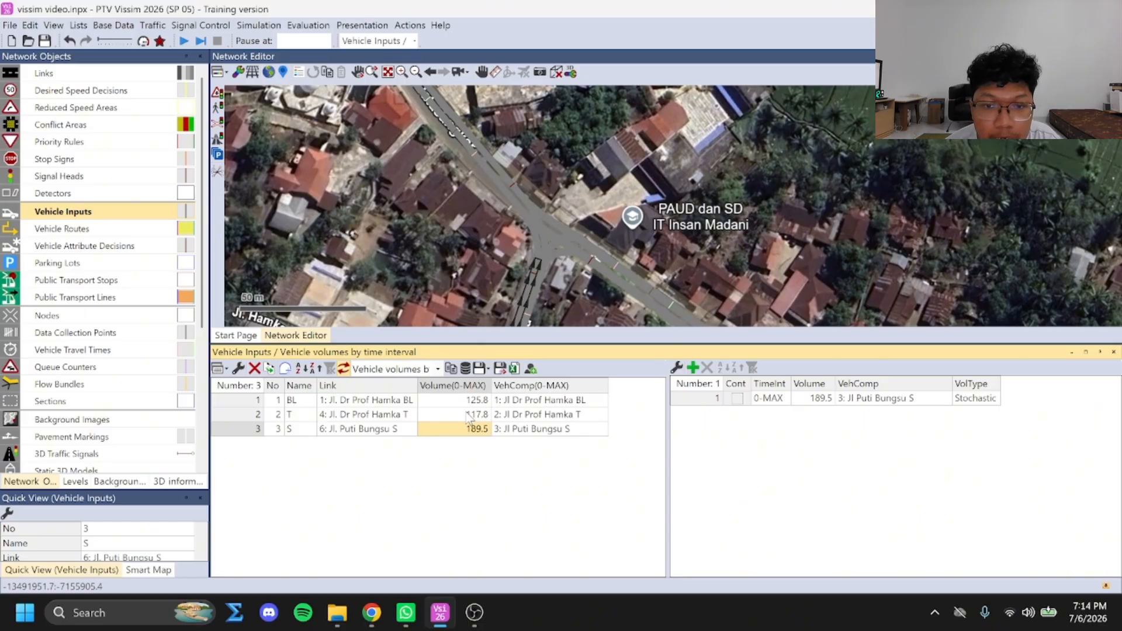
Save the changes, rerun the simulation with the new volumes and review its warning messages
{"action": "key", "text": "F5"}
{"action": "left_click", "coordinate": [533, 305]}
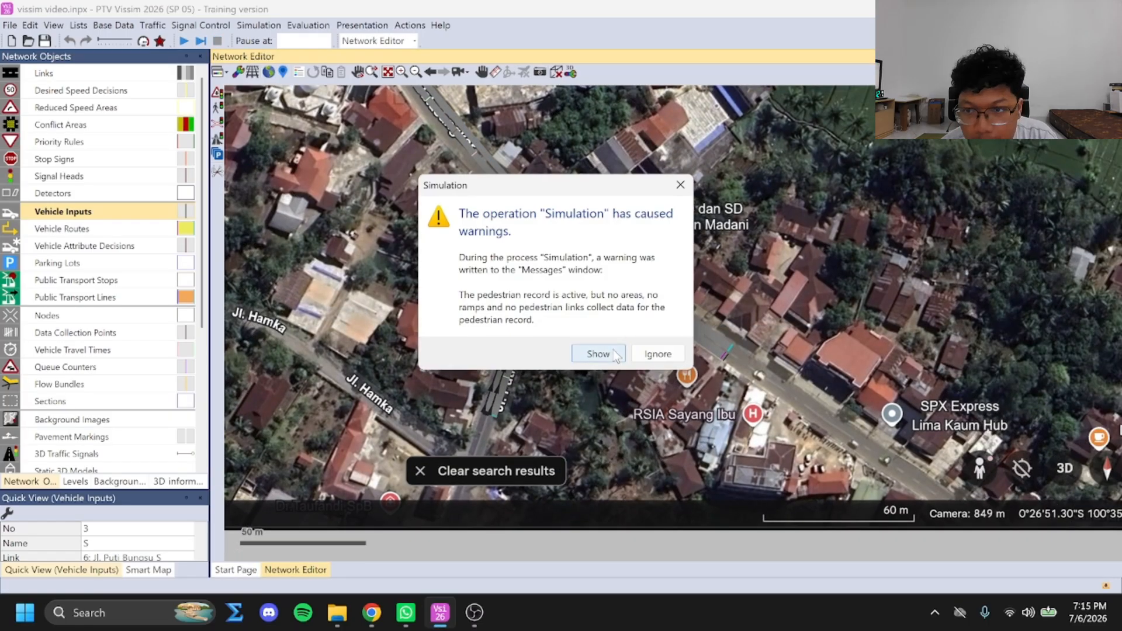
{"action": "left_click", "coordinate": [598, 354]}
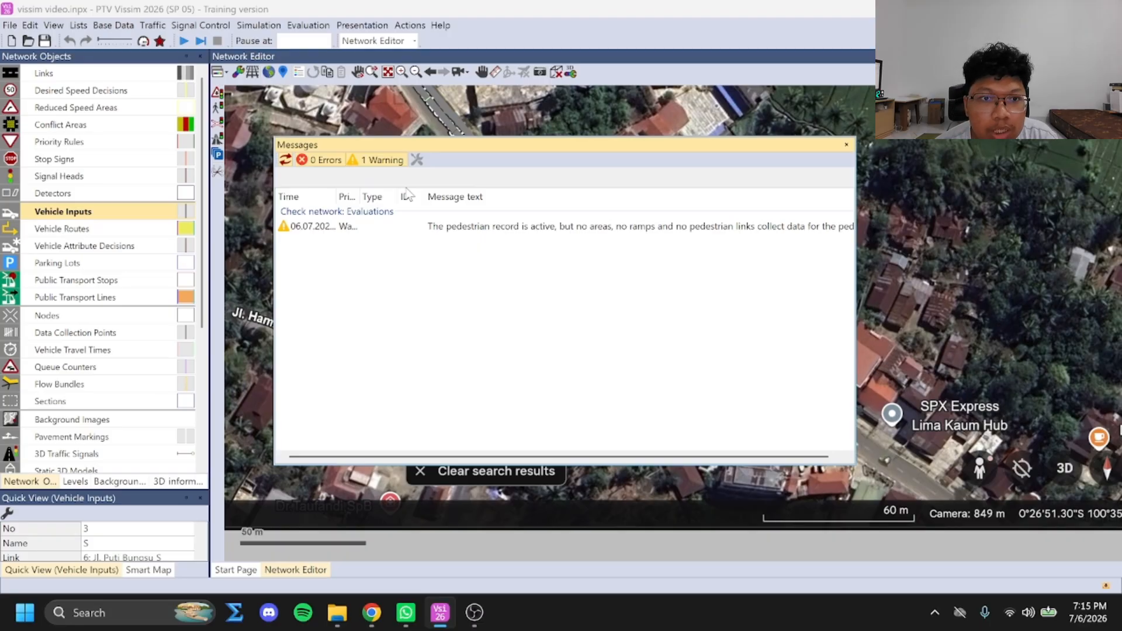
{"action": "left_click", "coordinate": [847, 145]}
Turn off writing the pedestrian record to file in the evaluation configuration, checking the result management and result attribute settings
{"action": "left_click", "coordinate": [308, 25]}
{"action": "left_click", "coordinate": [325, 41]}
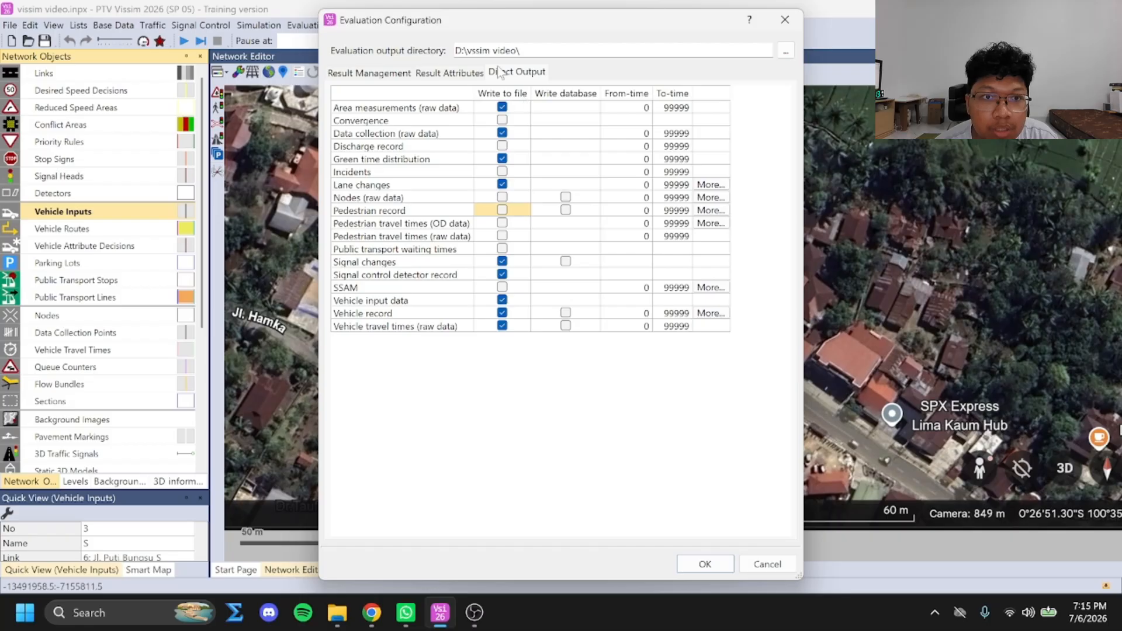
{"action": "left_click", "coordinate": [369, 73]}
{"action": "left_click", "coordinate": [449, 72]}
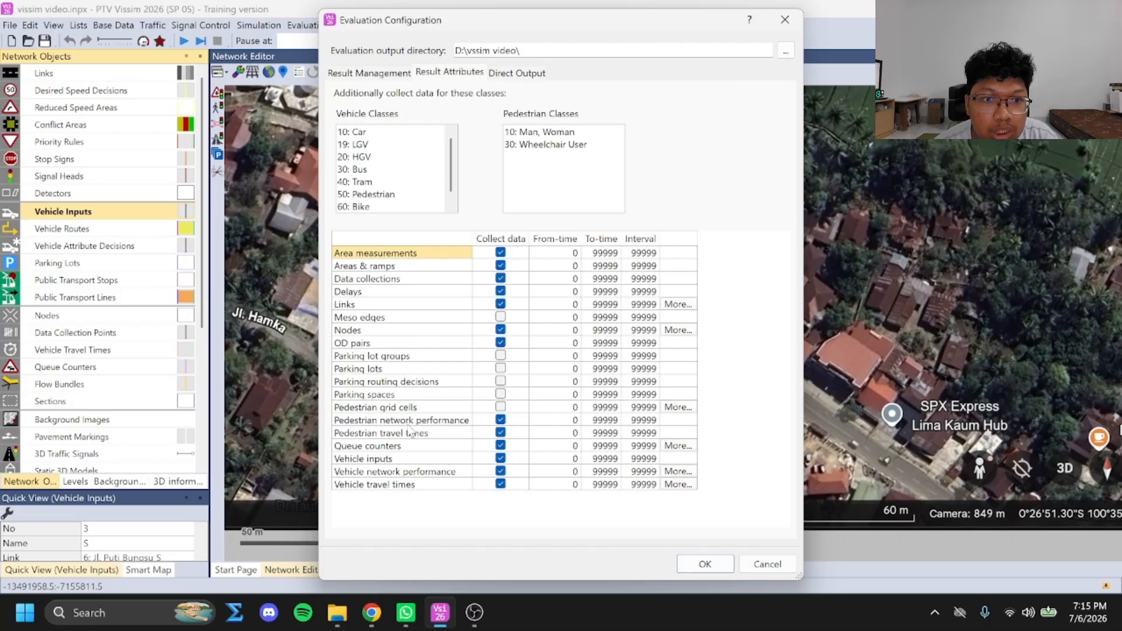
{"action": "left_click", "coordinate": [705, 564]}
Save the model changes and run the simulation again with the updated evaluation settings
{"action": "left_click", "coordinate": [201, 41]}
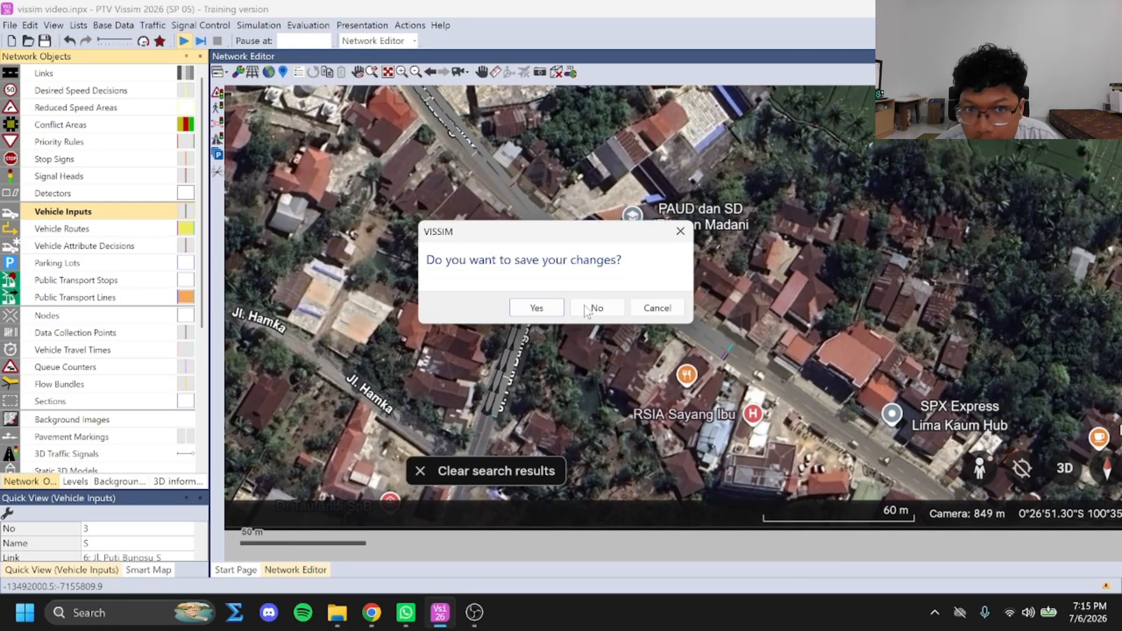
{"action": "key", "text": "Return"}
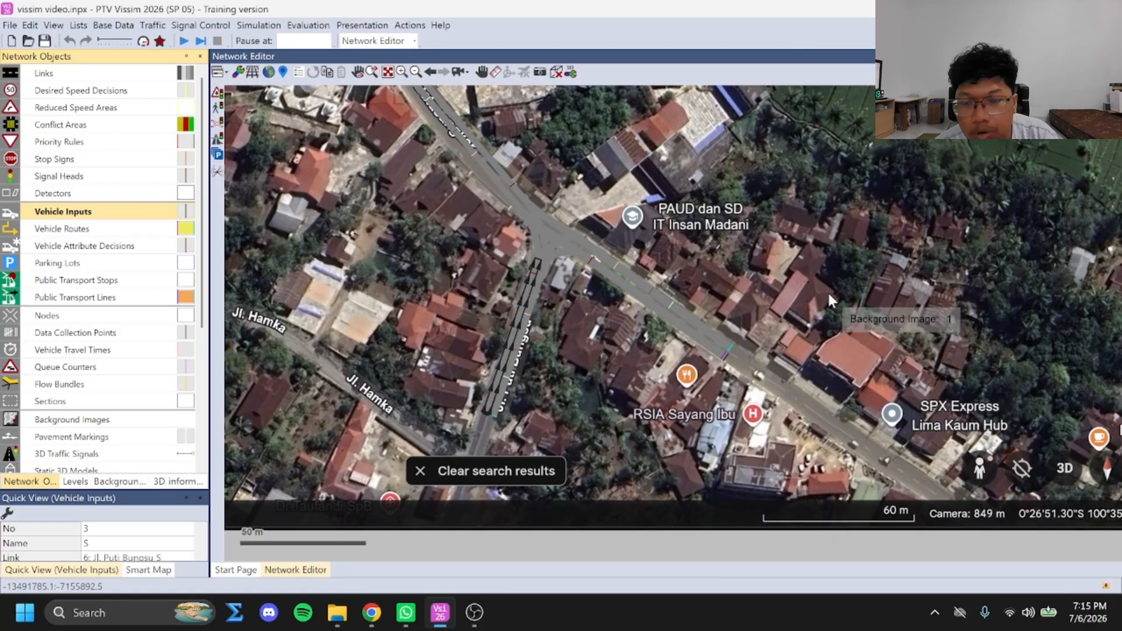
{"action": "key", "text": "F5"}
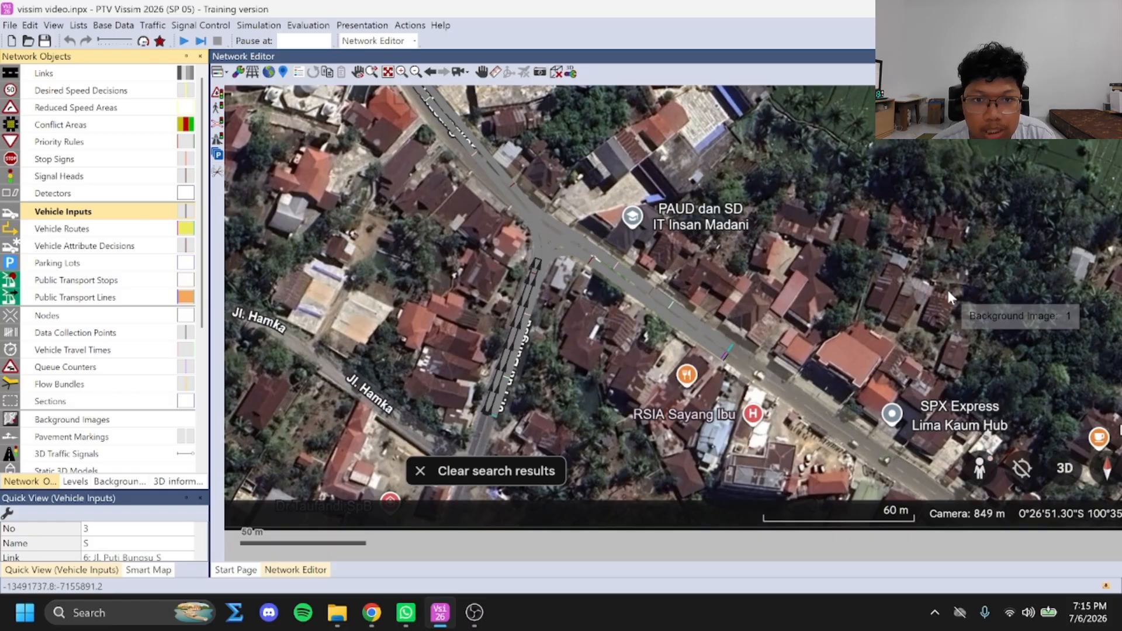
Open the data collection results list to check it for recorded data
{"action": "left_click", "coordinate": [295, 26]}
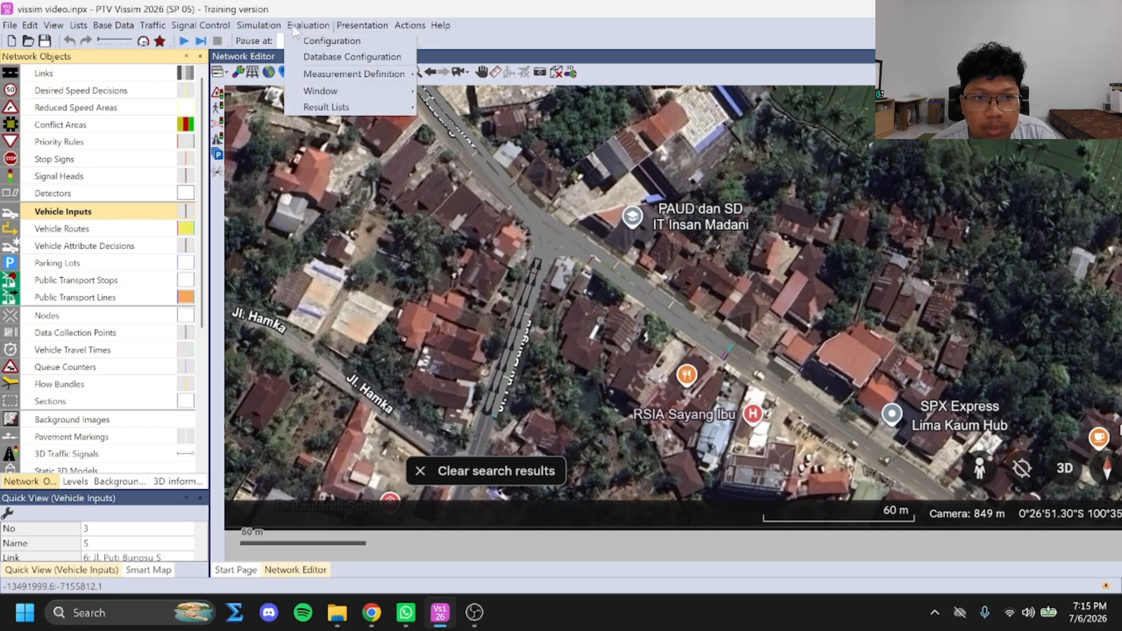
{"action": "mouse_move", "coordinate": [358, 106]}
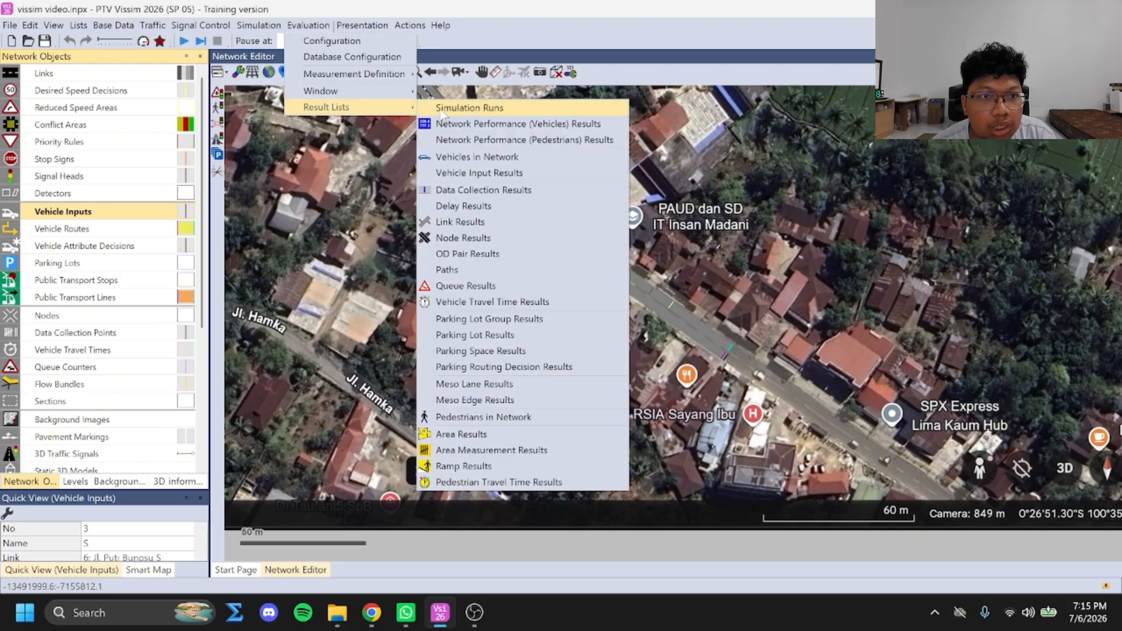
{"action": "left_click", "coordinate": [479, 190]}
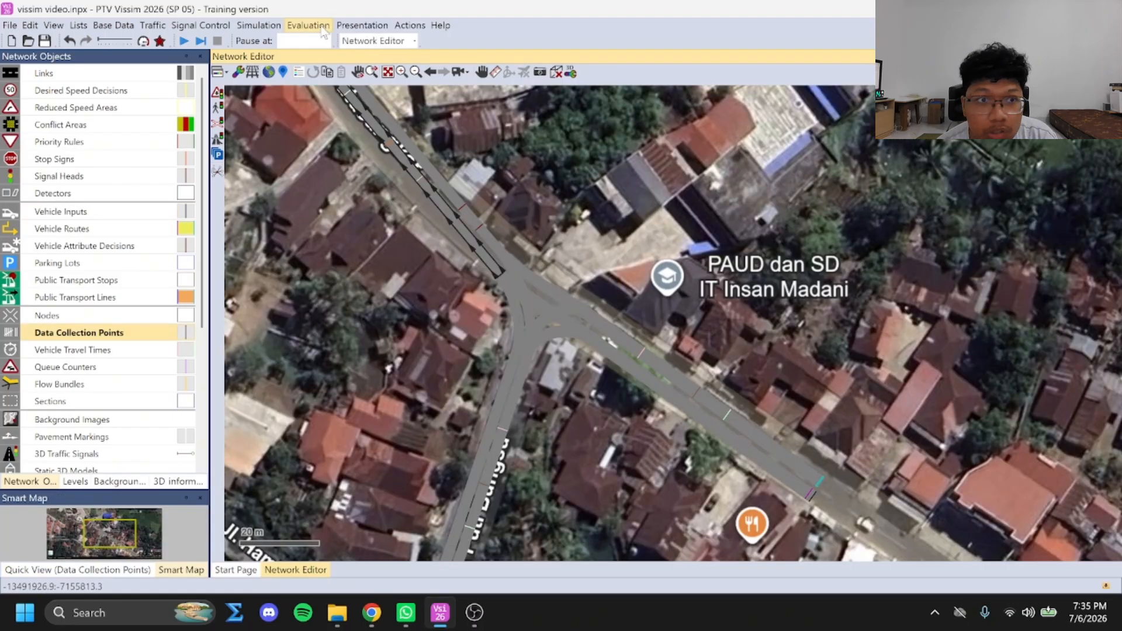
Add a first data collection measurement and name it JL DR PROF HAMKA
{"action": "left_click", "coordinate": [318, 26]}
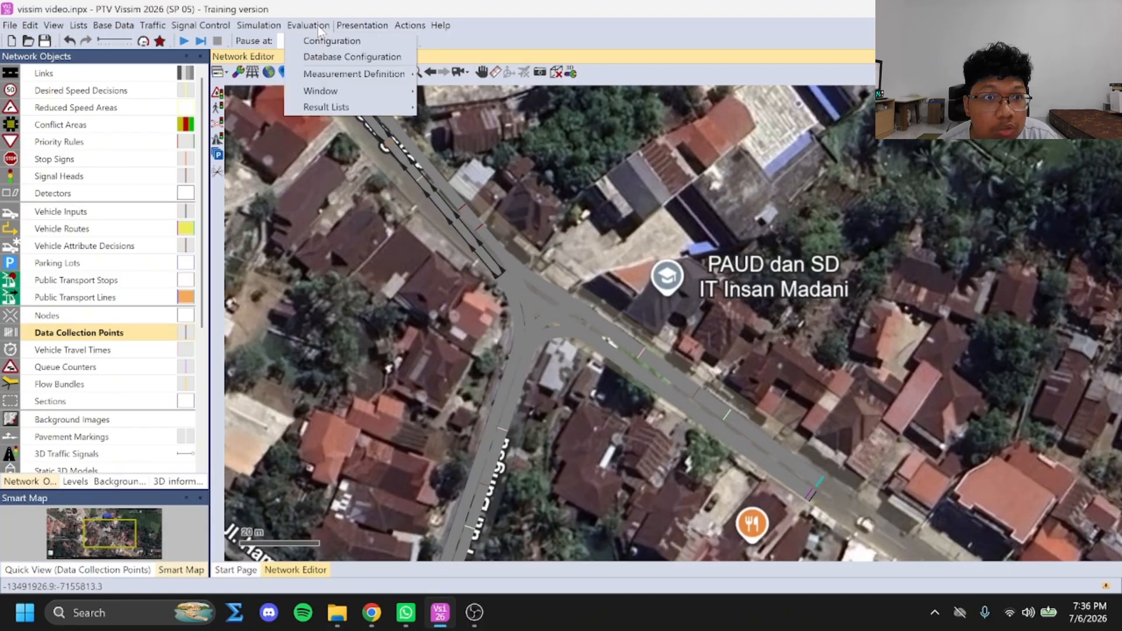
{"action": "mouse_move", "coordinate": [351, 74]}
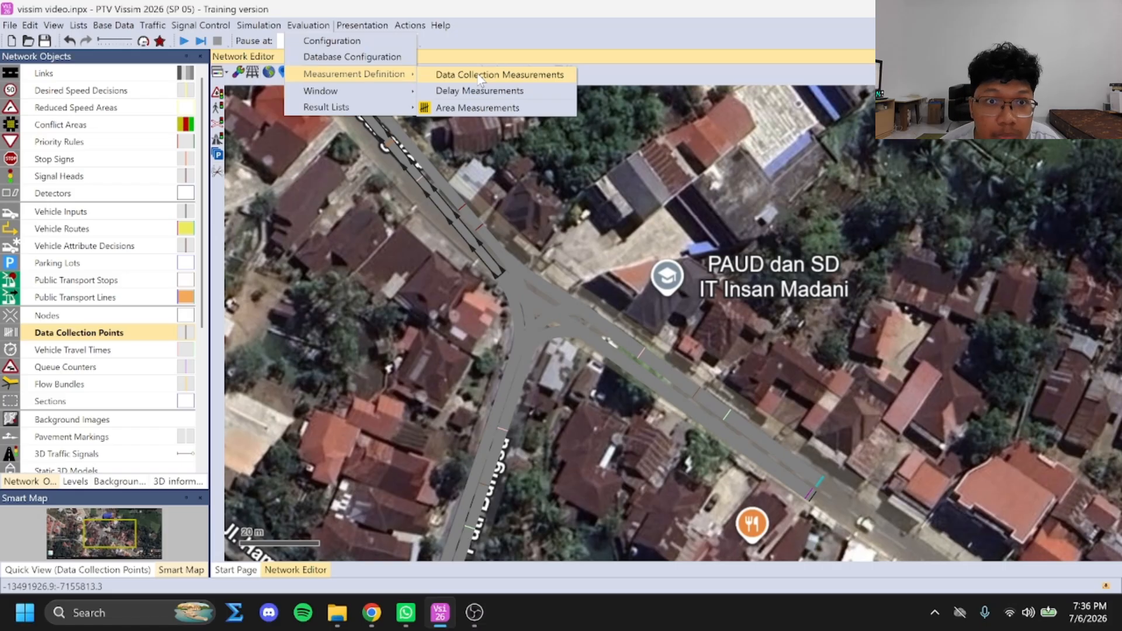
{"action": "left_click", "coordinate": [481, 80]}
{"action": "left_click", "coordinate": [255, 369]}
{"action": "left_click", "coordinate": [684, 356]}
{"action": "left_click", "coordinate": [310, 401]}
{"action": "left_click", "coordinate": [310, 402]}
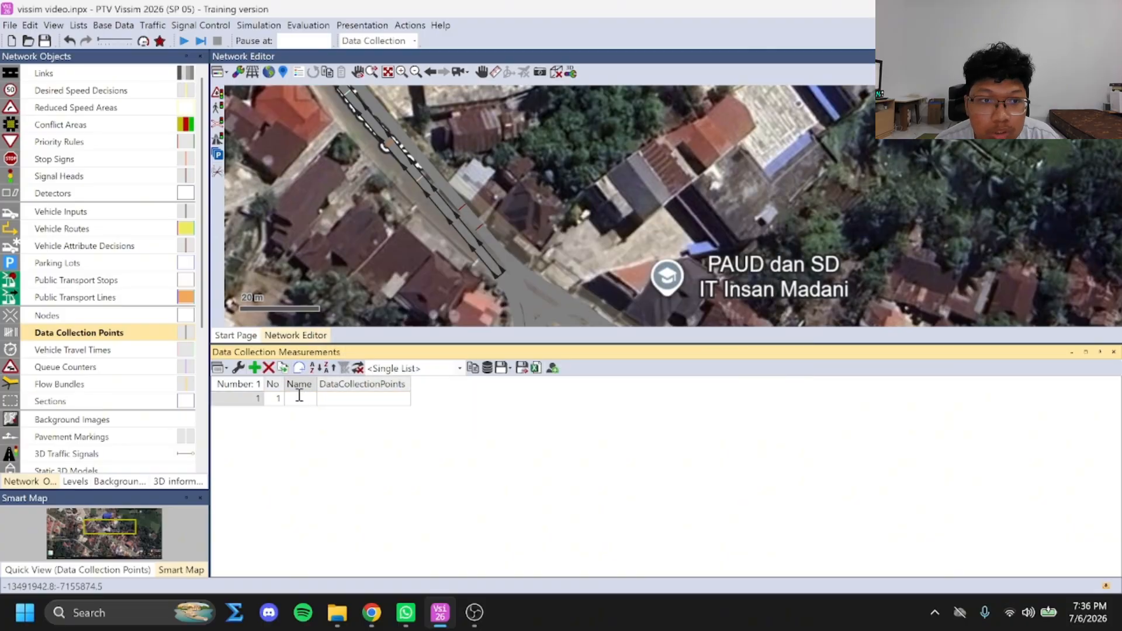
{"action": "key", "text": "Caps_Lock"}
{"action": "type", "text": "JL DR HAMA"}
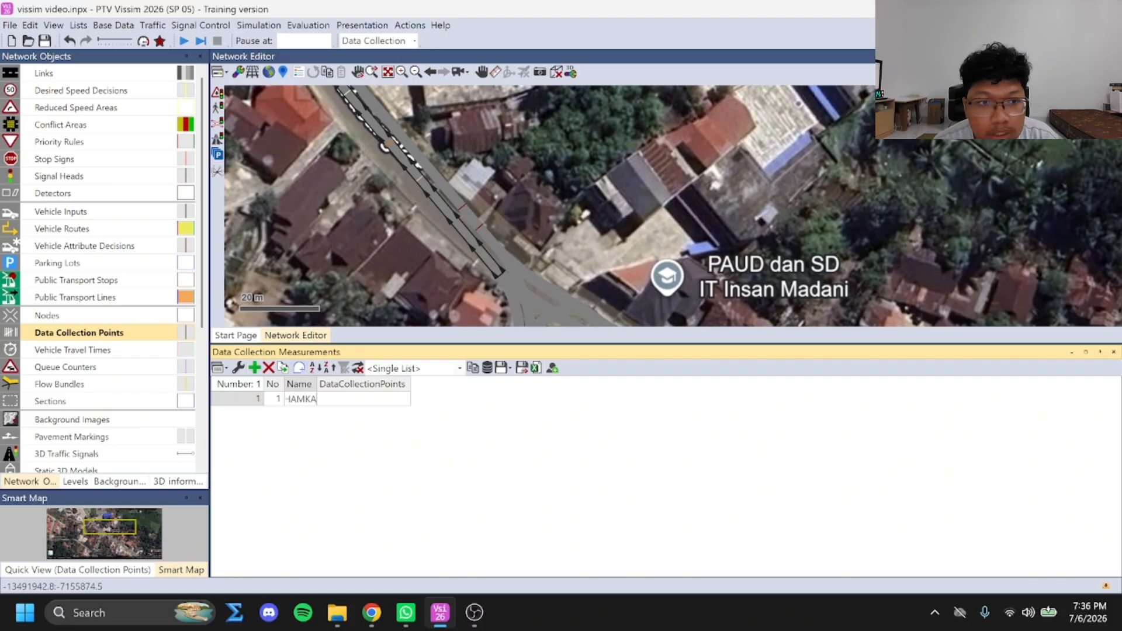
Assign data collection points 2 (JL PUTI BUNGSU S) and 3 (JL PROF DR HAMKA T) to the first measurement
{"action": "left_click", "coordinate": [362, 399]}
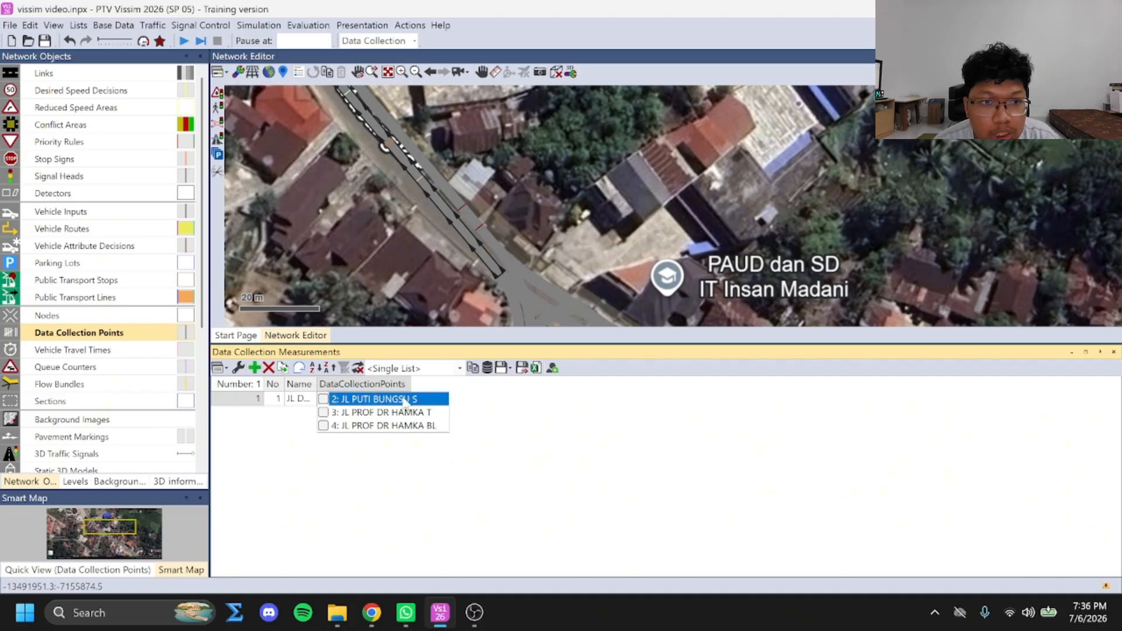
{"action": "left_click", "coordinate": [323, 399]}
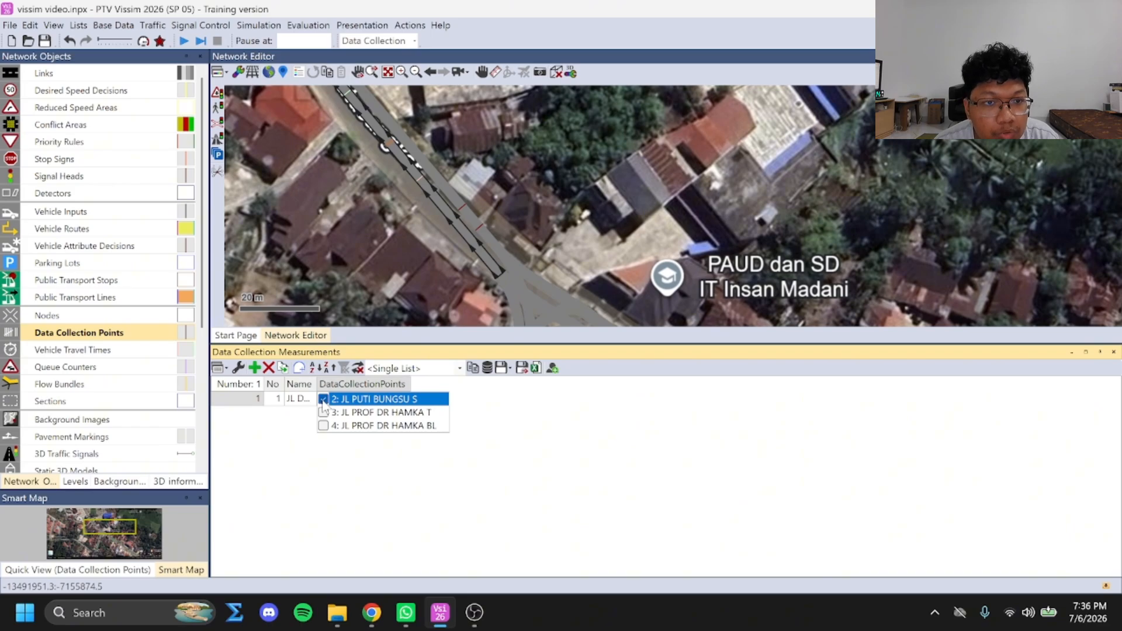
{"action": "left_click", "coordinate": [323, 412]}
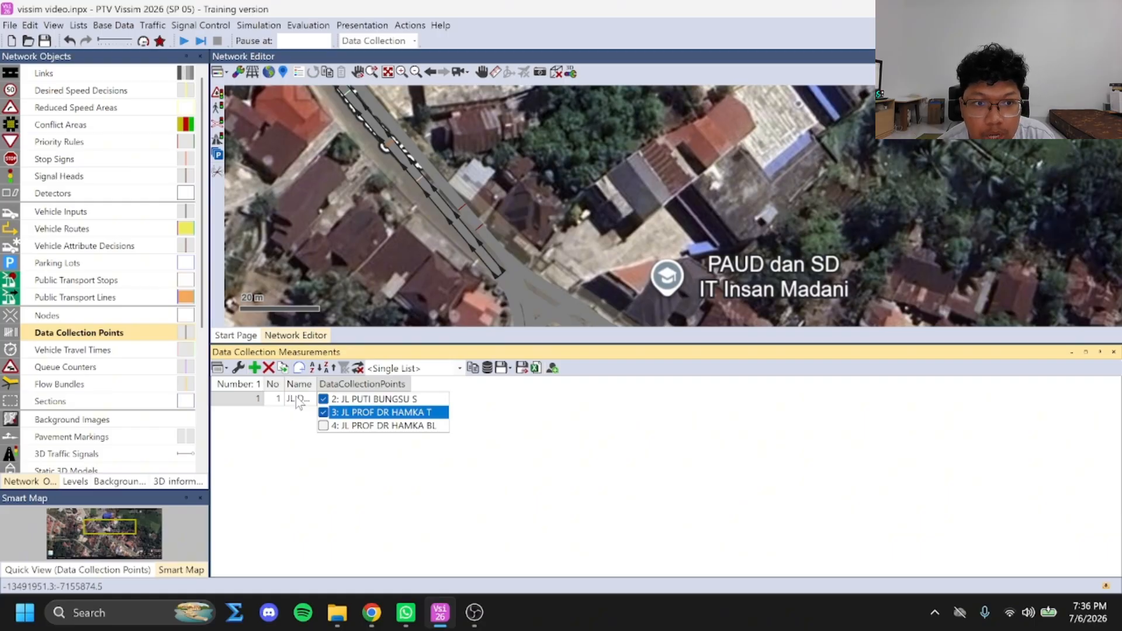
Extend the first measurement's name to JL DR PROF HAMKA BL
{"action": "left_click", "coordinate": [298, 403]}
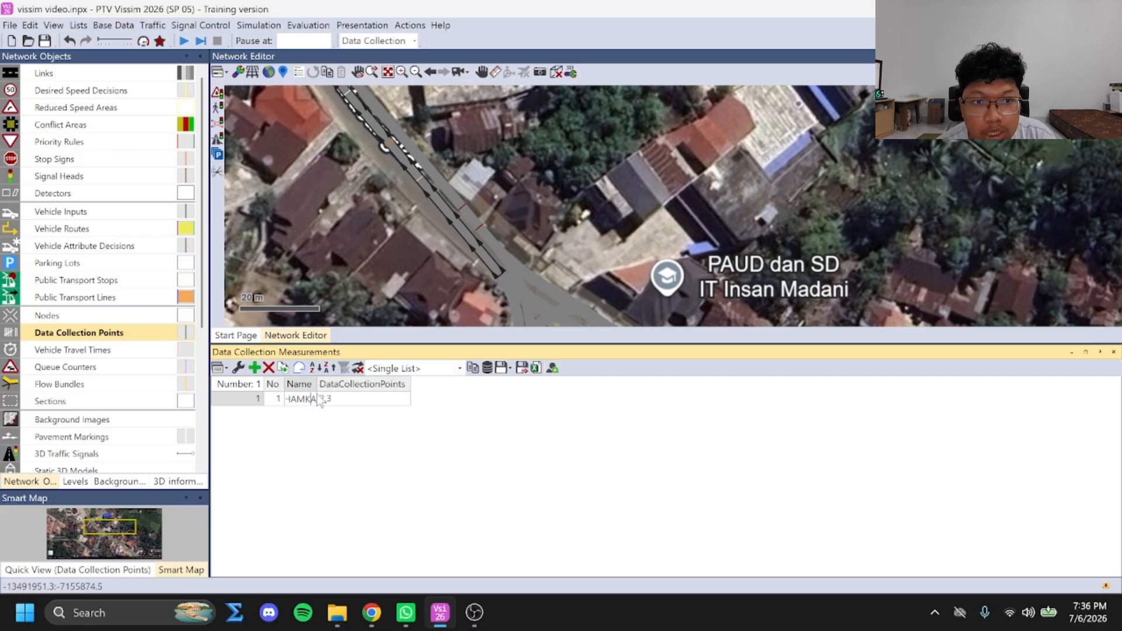
{"action": "double_click", "coordinate": [311, 401]}
{"action": "left_click", "coordinate": [314, 401]}
{"action": "type", "text": "BL"}
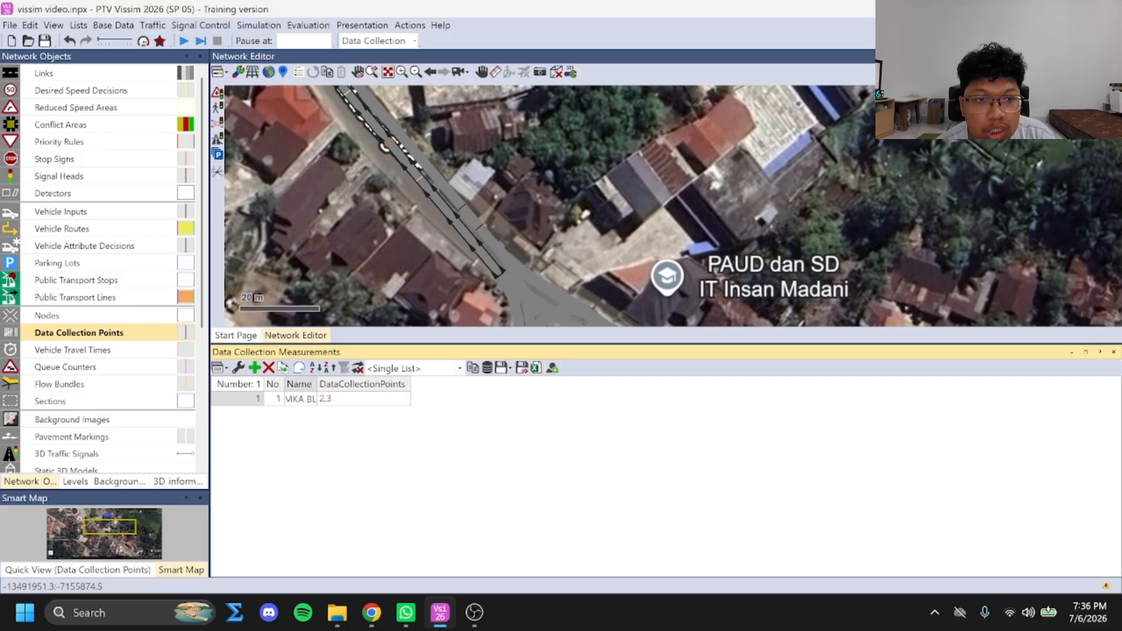
{"action": "key", "text": "Return"}
{"action": "left_click", "coordinate": [379, 403]}
{"action": "left_click", "coordinate": [403, 401]}
{"action": "left_click", "coordinate": [488, 432]}
Add a second data collection measurement named JL DR PROF HAMKA T and widen the name column
{"action": "left_click", "coordinate": [254, 368]}
{"action": "double_click", "coordinate": [304, 413]}
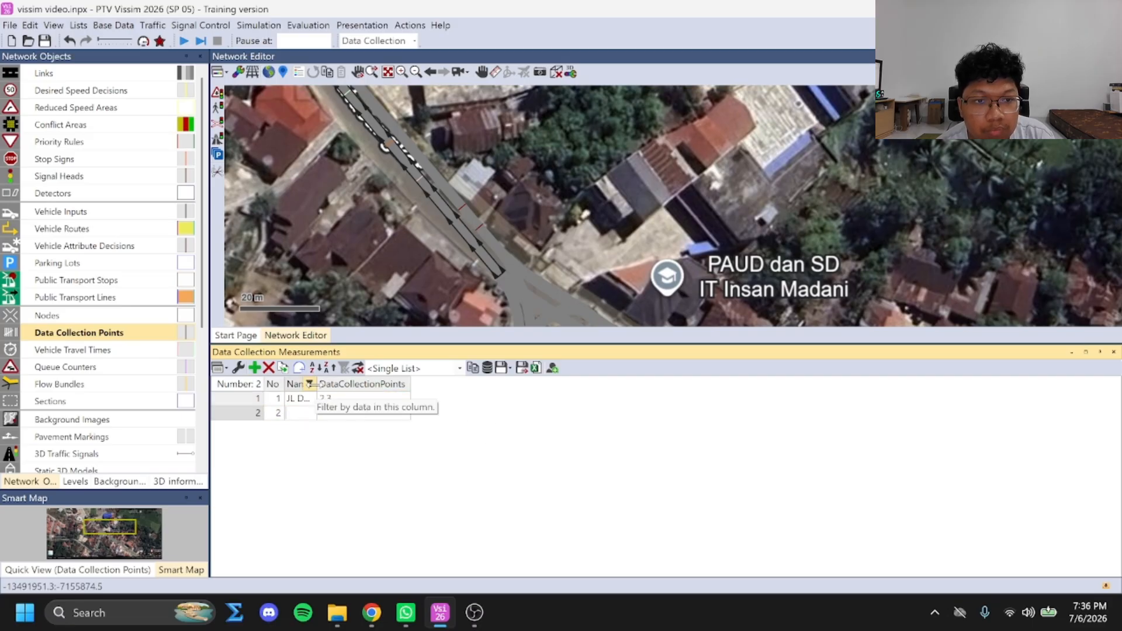
{"action": "left_click_drag", "start_coordinate": [317, 384], "coordinate": [435, 384]}
{"action": "left_click", "coordinate": [364, 418]}
{"action": "type", "text": "JL DR PROF HAM"}
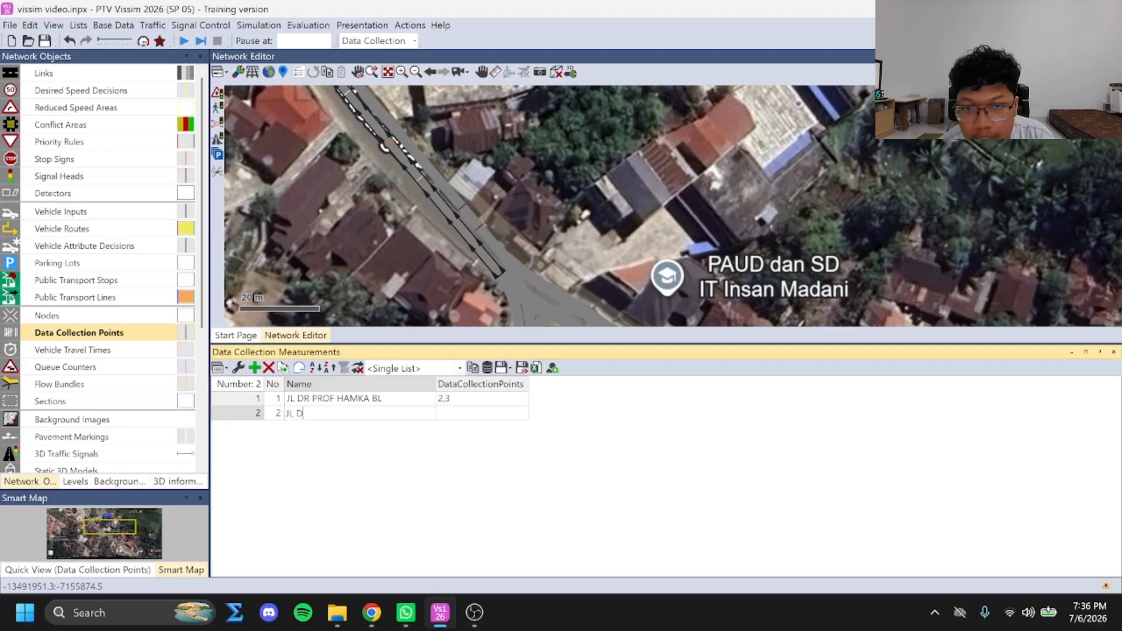
{"action": "type", "text": "KA T"}
Assign data collection points 2 (JL PUTI BUNGSU S) and 4 (JL PROF DR HAMKA BL) to the second measurement
{"action": "left_click", "coordinate": [479, 413]}
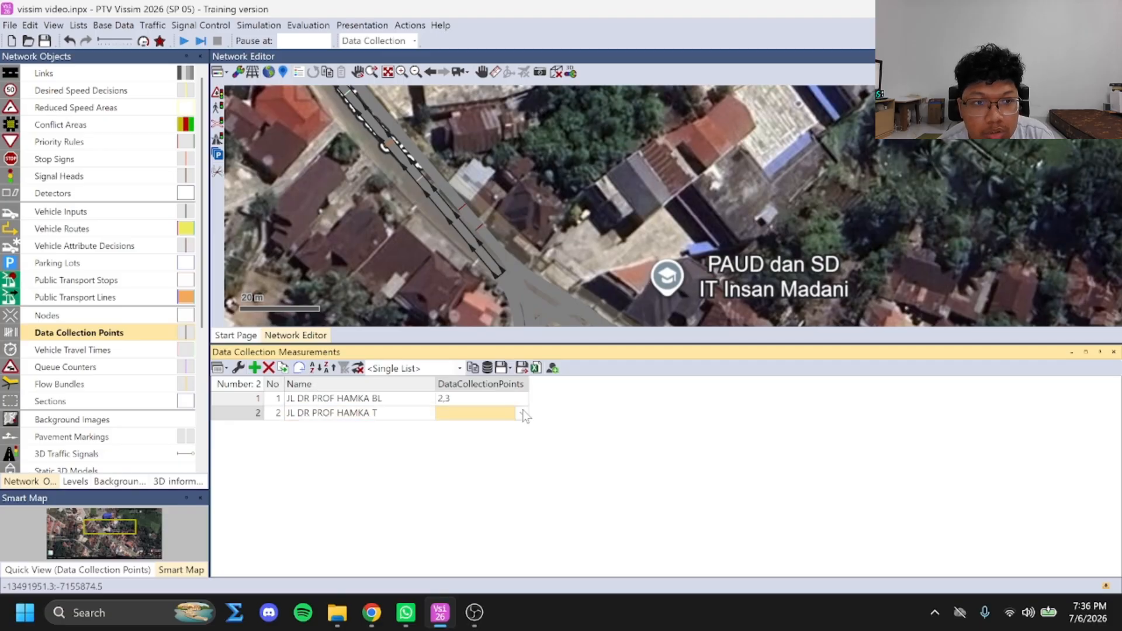
{"action": "left_click", "coordinate": [523, 413]}
{"action": "left_click", "coordinate": [442, 413]}
{"action": "left_click", "coordinate": [442, 440]}
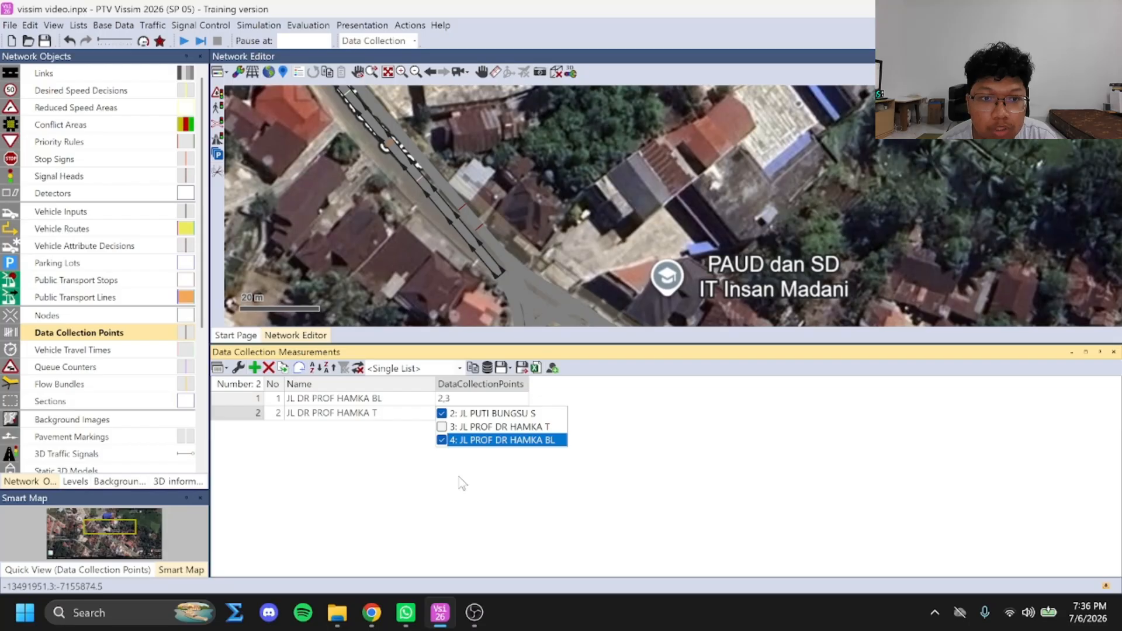
{"action": "left_click", "coordinate": [458, 484]}
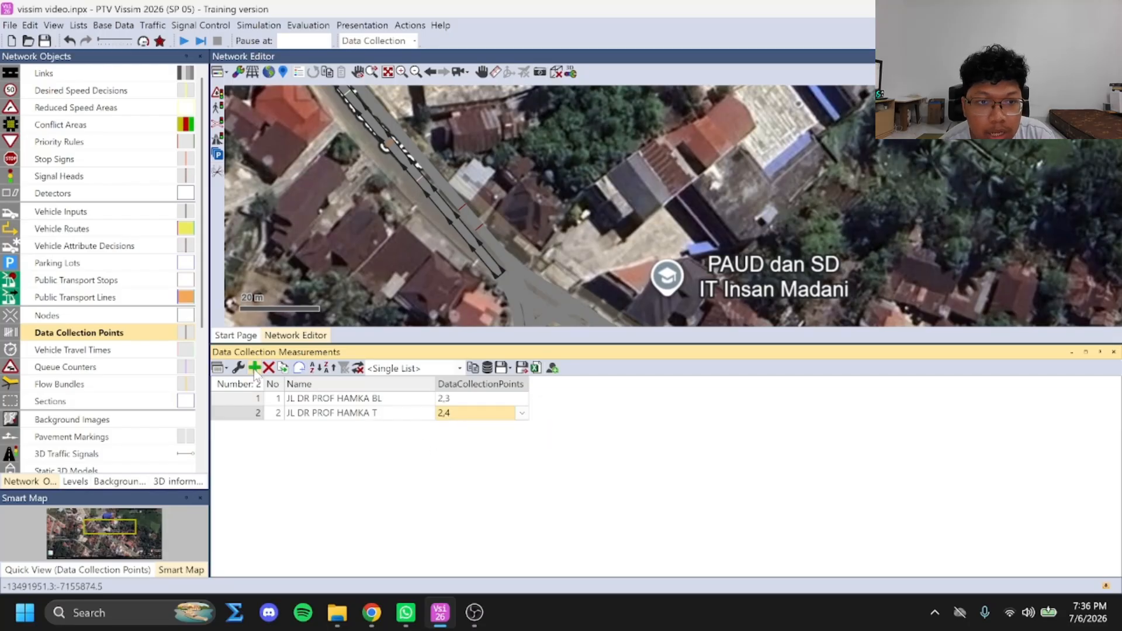
Add a third data collection measurement named JL PUTI BUNGSU S
{"action": "left_click", "coordinate": [255, 368]}
{"action": "left_click", "coordinate": [324, 429]}
{"action": "type", "text": "JL PUTI"}
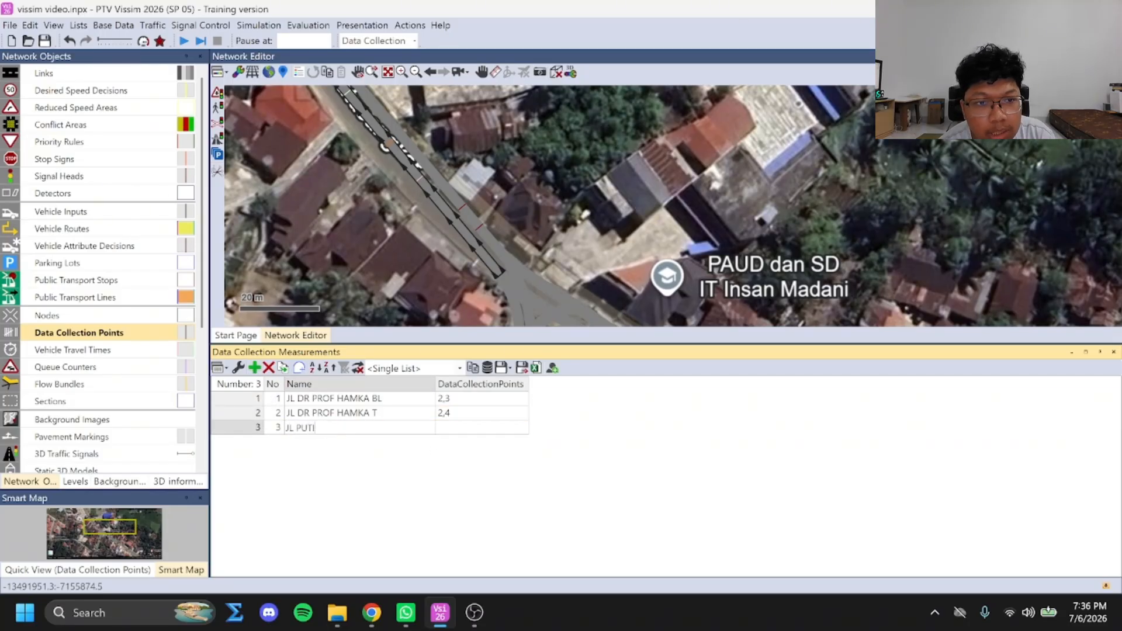
{"action": "type", "text": " BUNGSU S"}
Assign data collection points 3 (JL PROF DR HAMKA T) and 4 (JL PROF DR HAMKA BL) to the third measurement
{"action": "left_click", "coordinate": [468, 428]}
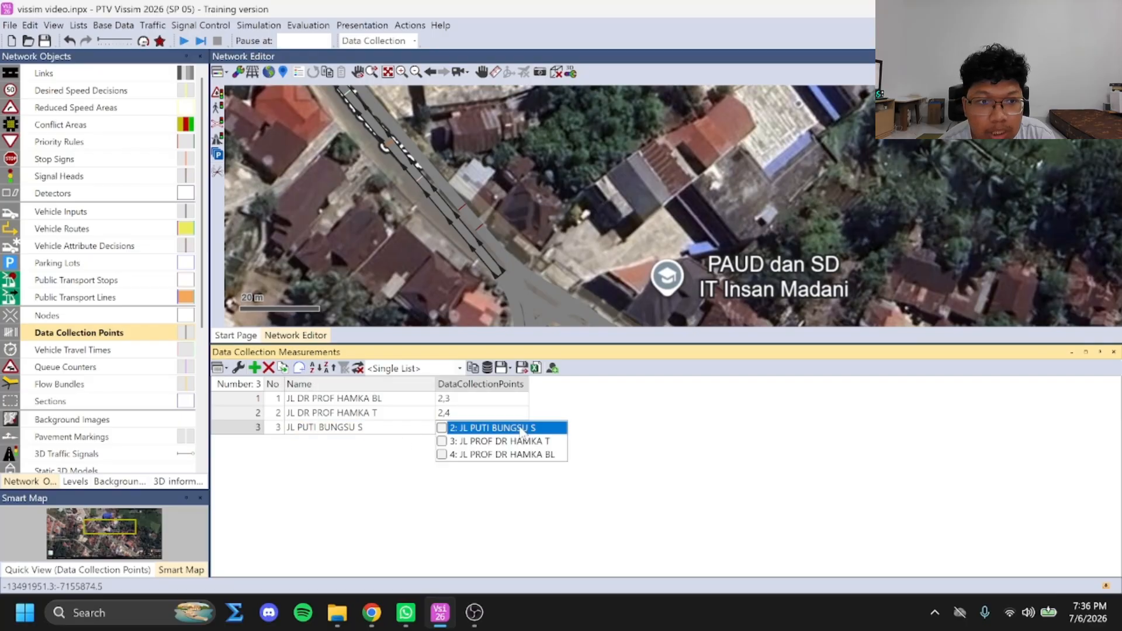
{"action": "left_click", "coordinate": [454, 442]}
{"action": "left_click", "coordinate": [455, 455]}
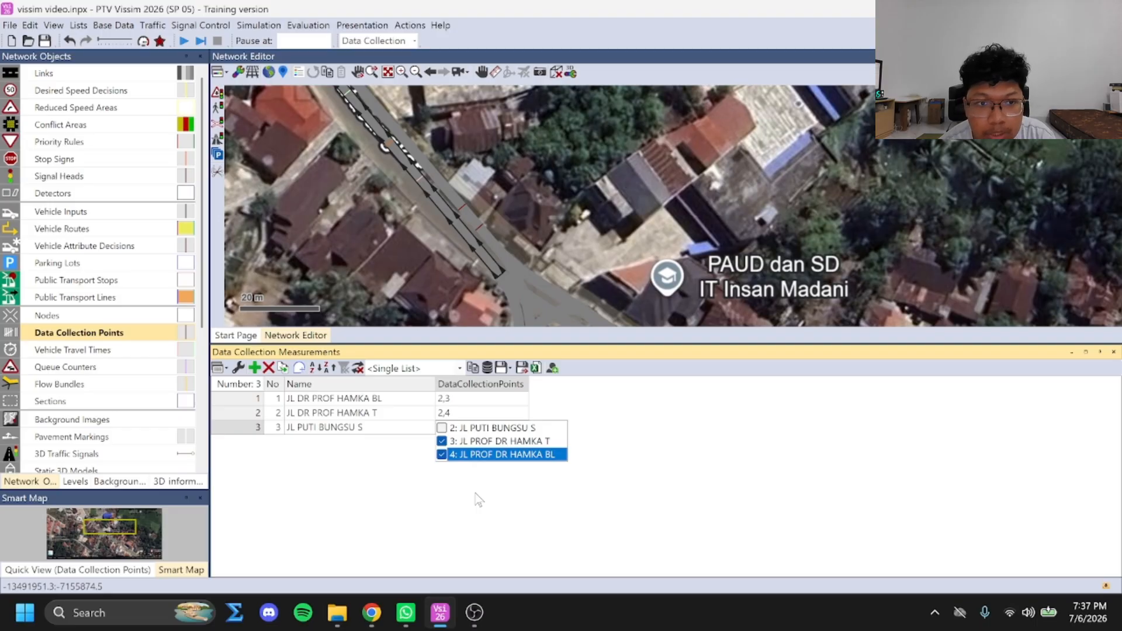
{"action": "left_click", "coordinate": [478, 500]}
{"action": "left_click", "coordinate": [463, 405]}
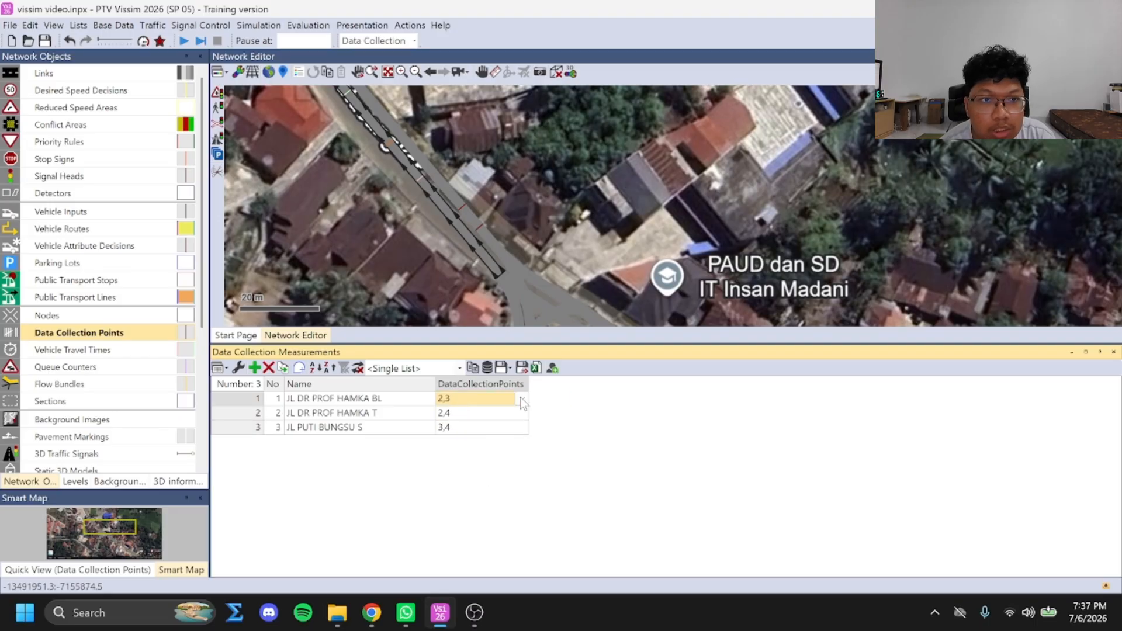
Run the simulation with the three defined measurements and close the data collection measurements list
{"action": "left_click", "coordinate": [187, 41]}
{"action": "left_click", "coordinate": [551, 308]}
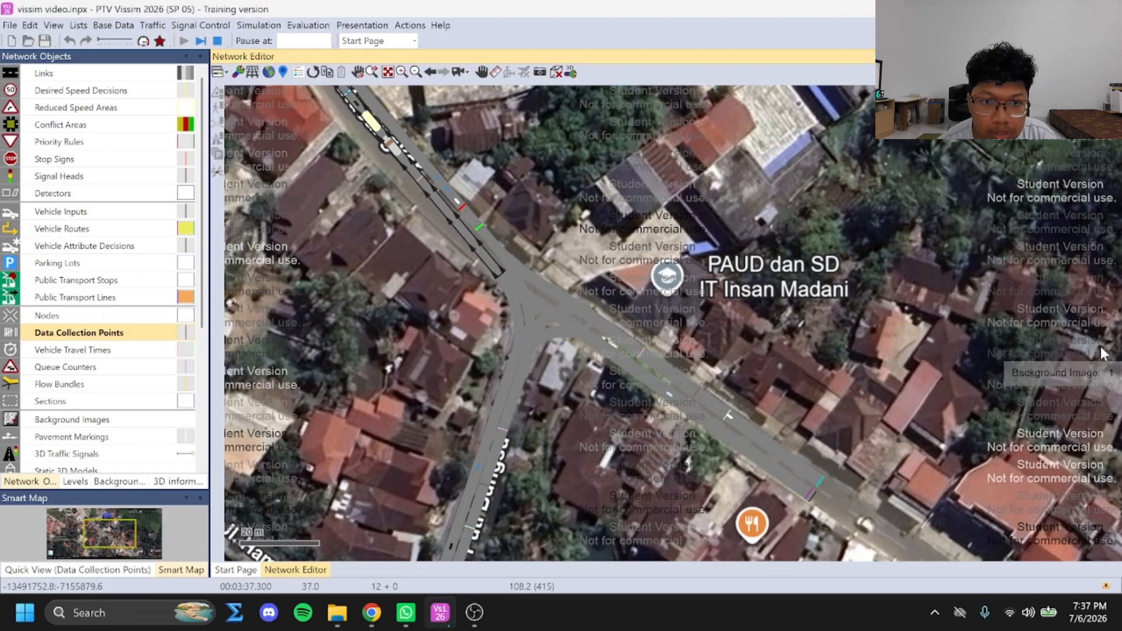
{"action": "left_click", "coordinate": [1113, 351]}
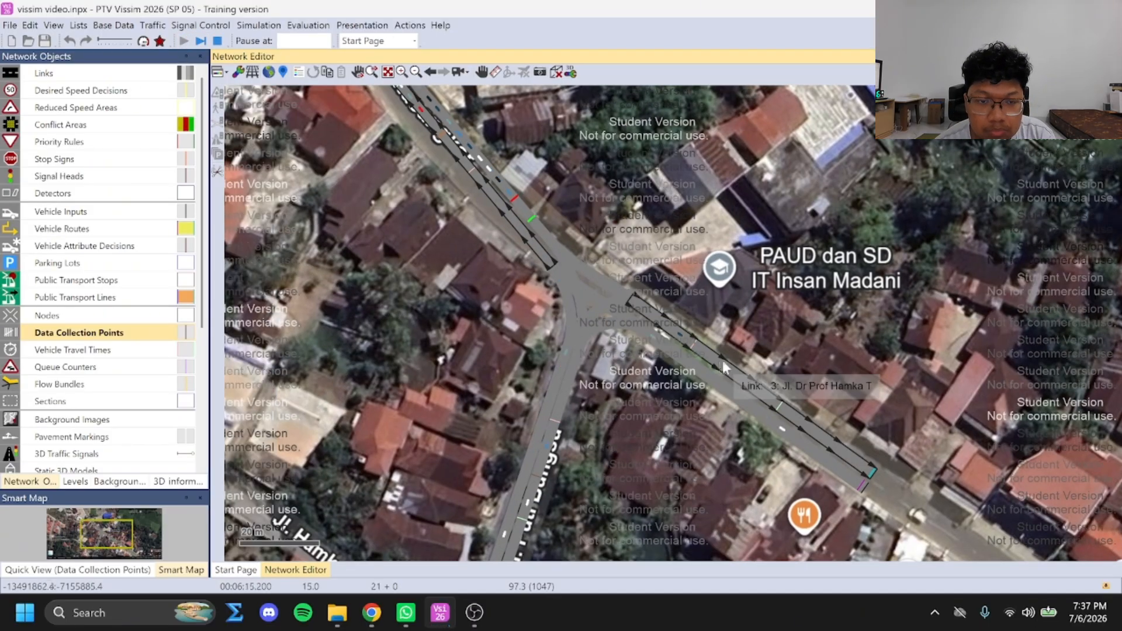
{"action": "key", "text": "Escape"}
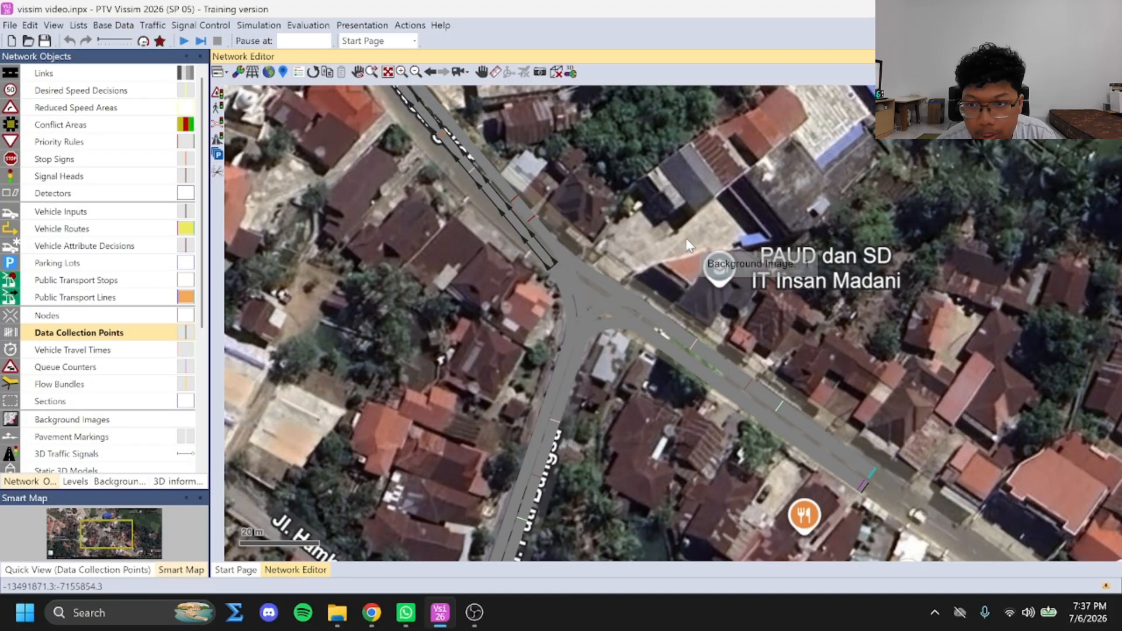
Open the data collection results list and check the vehicle length and vehicle count for JL DR PROF HAMKA BL
{"action": "left_click", "coordinate": [297, 26]}
{"action": "mouse_move", "coordinate": [325, 108]}
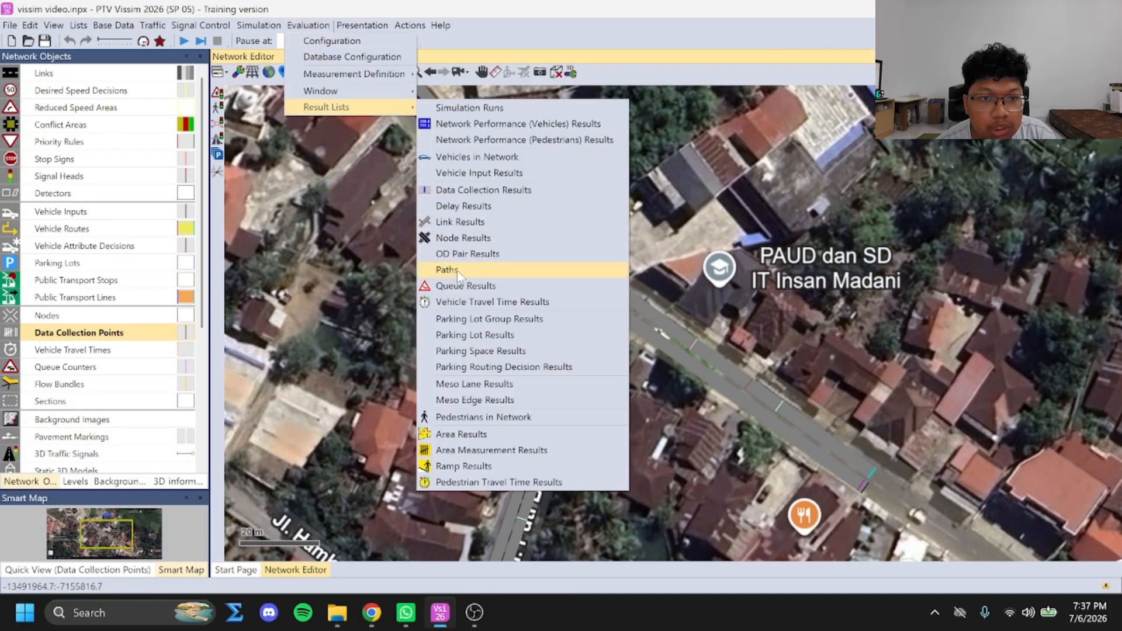
{"action": "left_click", "coordinate": [458, 202]}
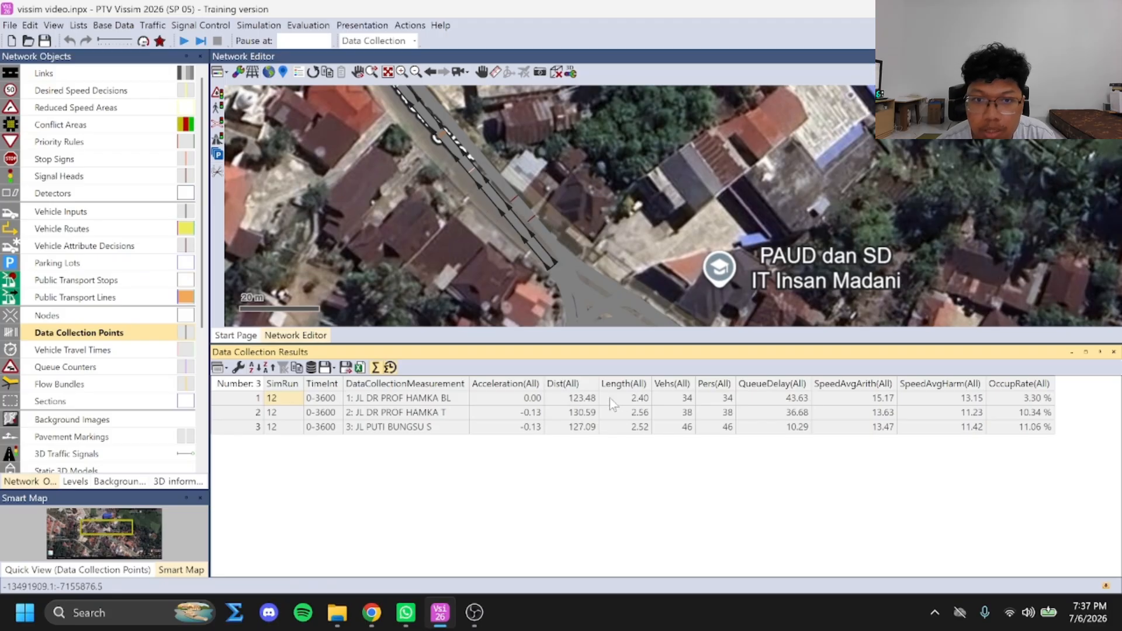
{"action": "left_click", "coordinate": [639, 398]}
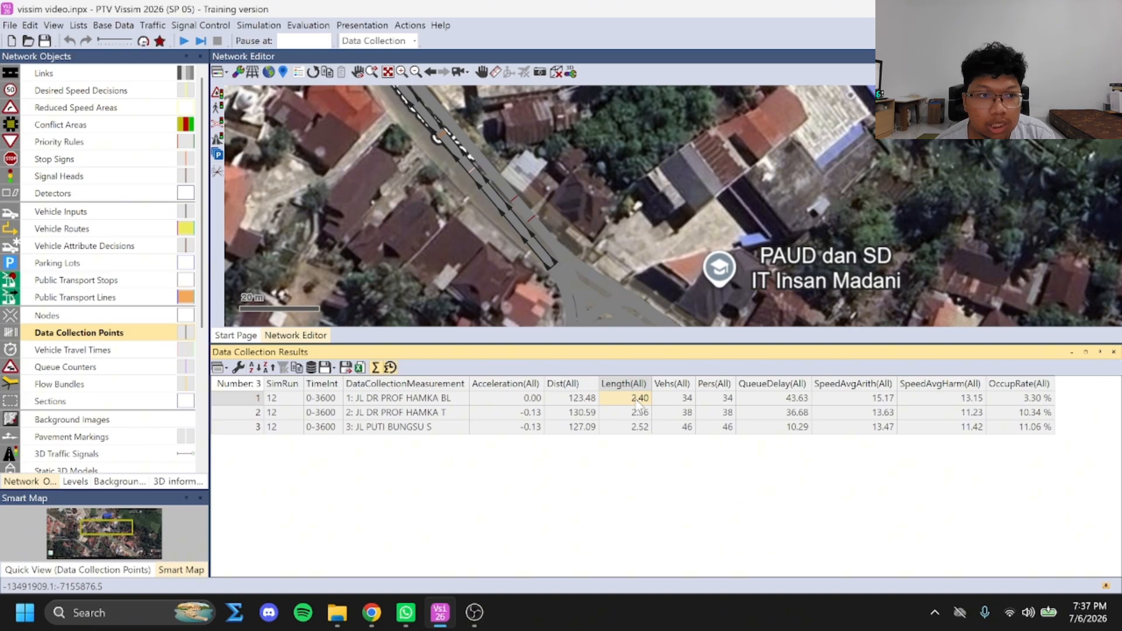
{"action": "left_click", "coordinate": [684, 399]}
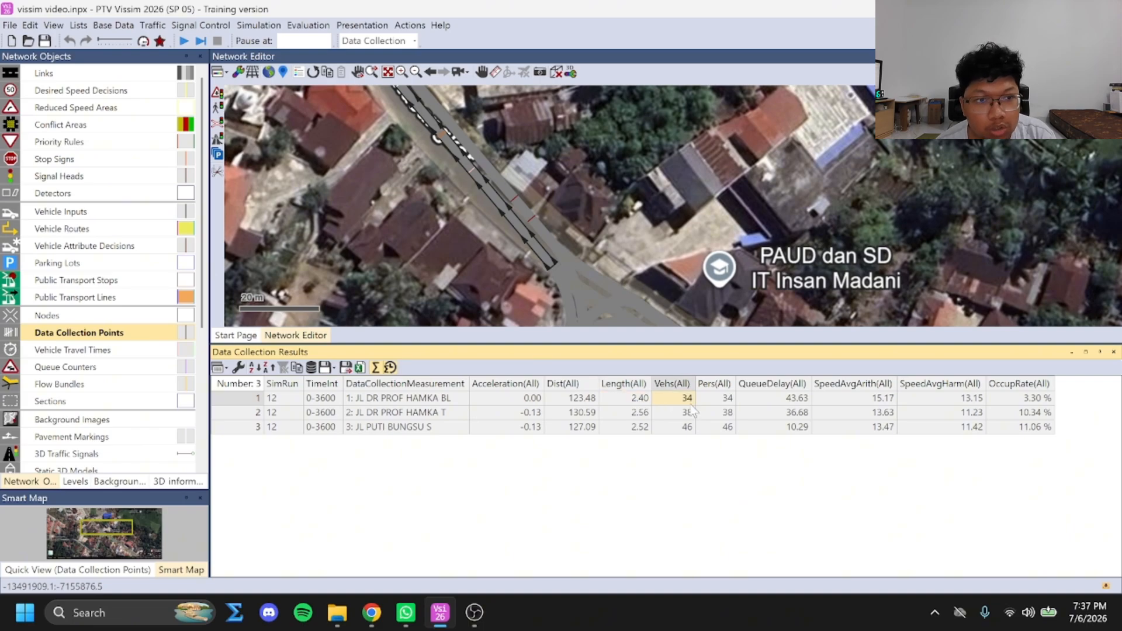
Compare the queue delay, average speed and occupancy rate across the three measurements, and open the results list in Excel
{"action": "left_click", "coordinate": [795, 400]}
{"action": "left_click", "coordinate": [791, 427]}
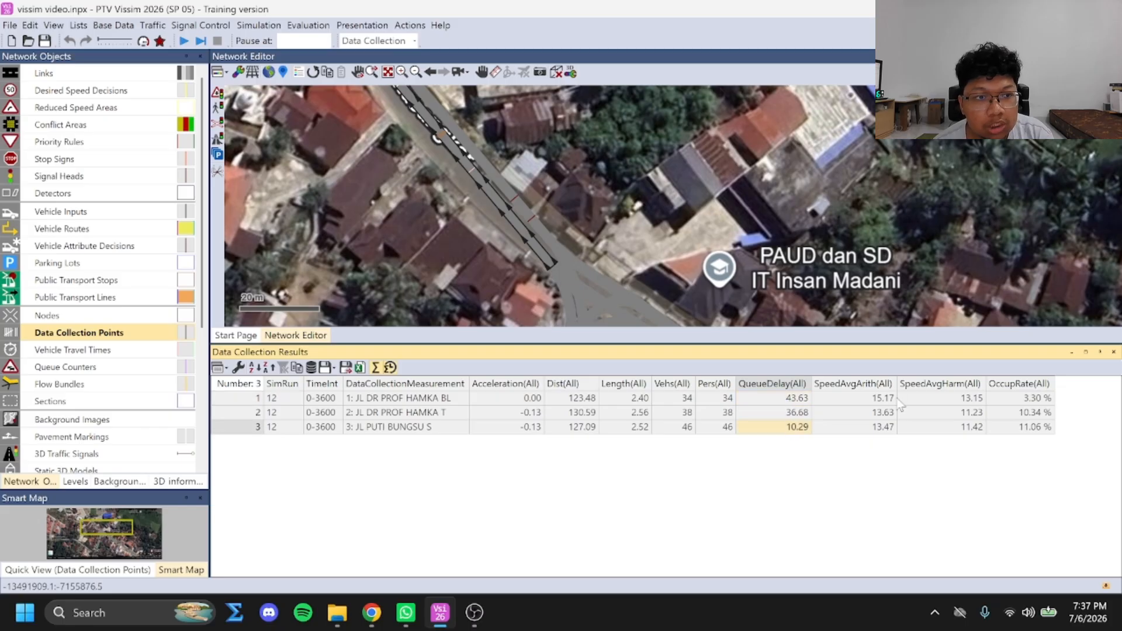
{"action": "left_click", "coordinate": [958, 426]}
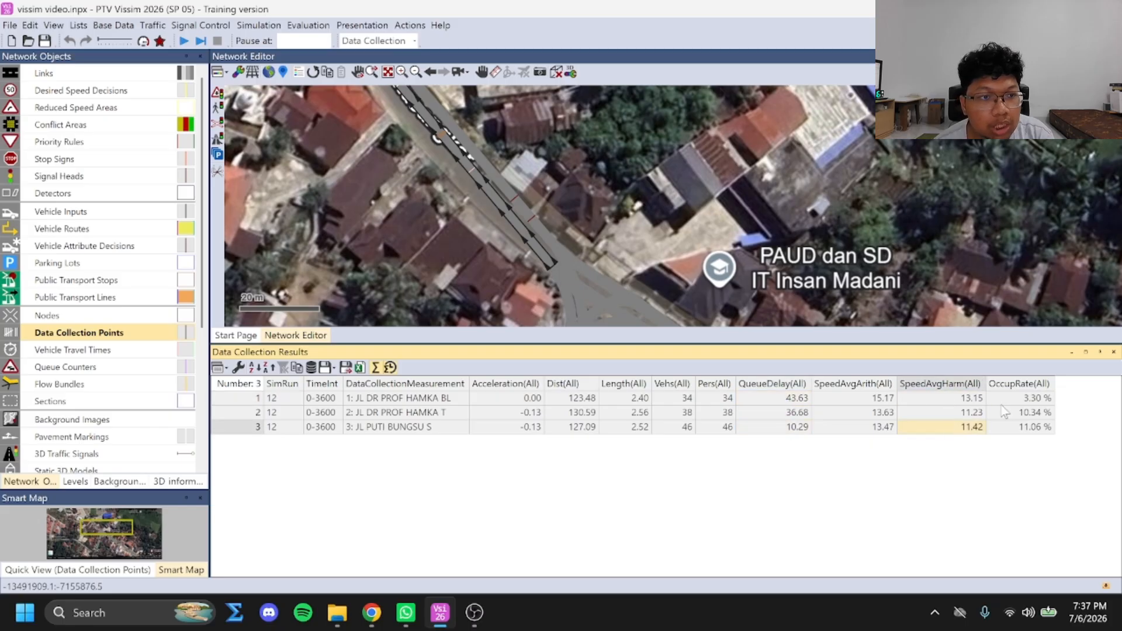
{"action": "left_click", "coordinate": [874, 411]}
{"action": "left_click", "coordinate": [889, 427]}
{"action": "left_click", "coordinate": [1030, 402]}
{"action": "left_click", "coordinate": [1031, 412]}
{"action": "left_click", "coordinate": [1032, 426]}
{"action": "left_click", "coordinate": [1018, 400]}
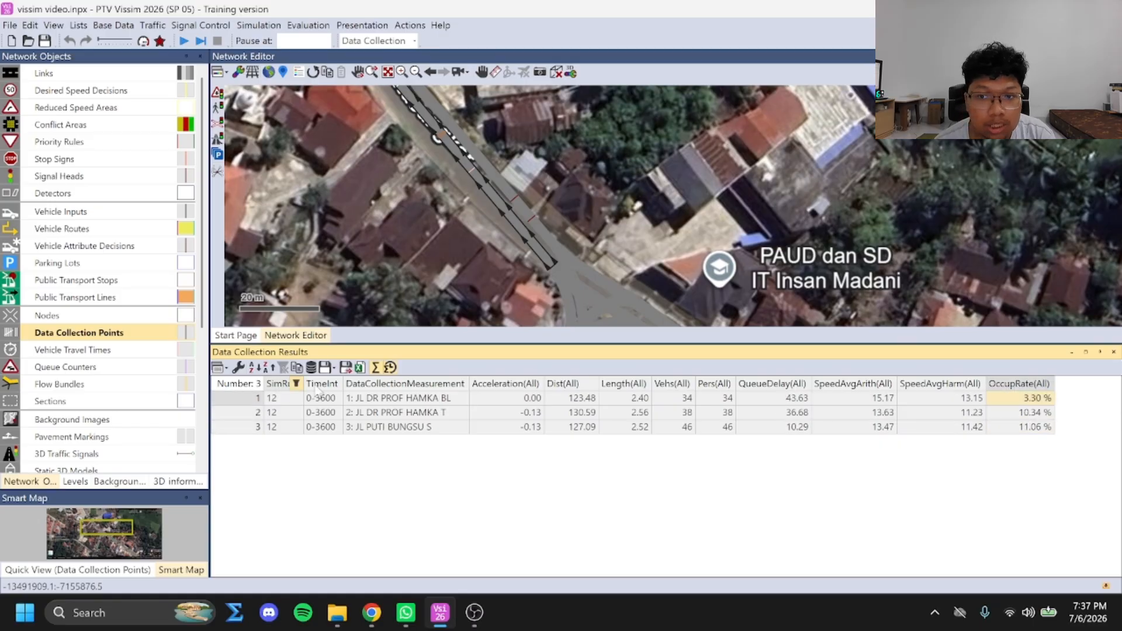
{"action": "left_click", "coordinate": [360, 367]}
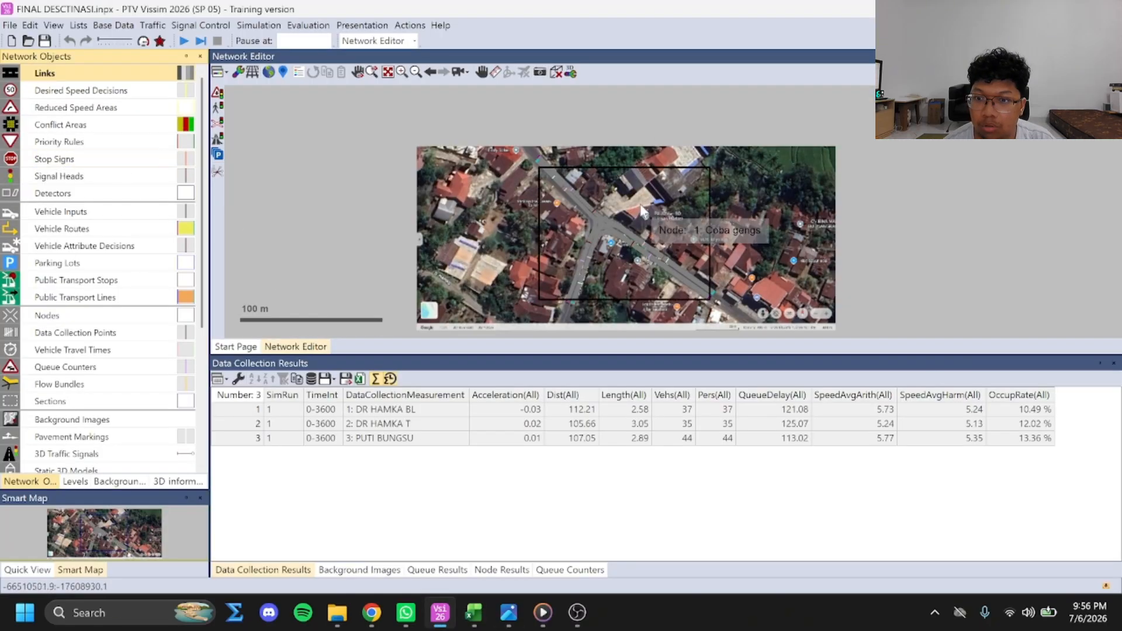
Close the Data Collection Results, Background Images, Queue Results and Node Results lists in the FINAL DESCTINASI model
{"action": "left_click", "coordinate": [888, 188]}
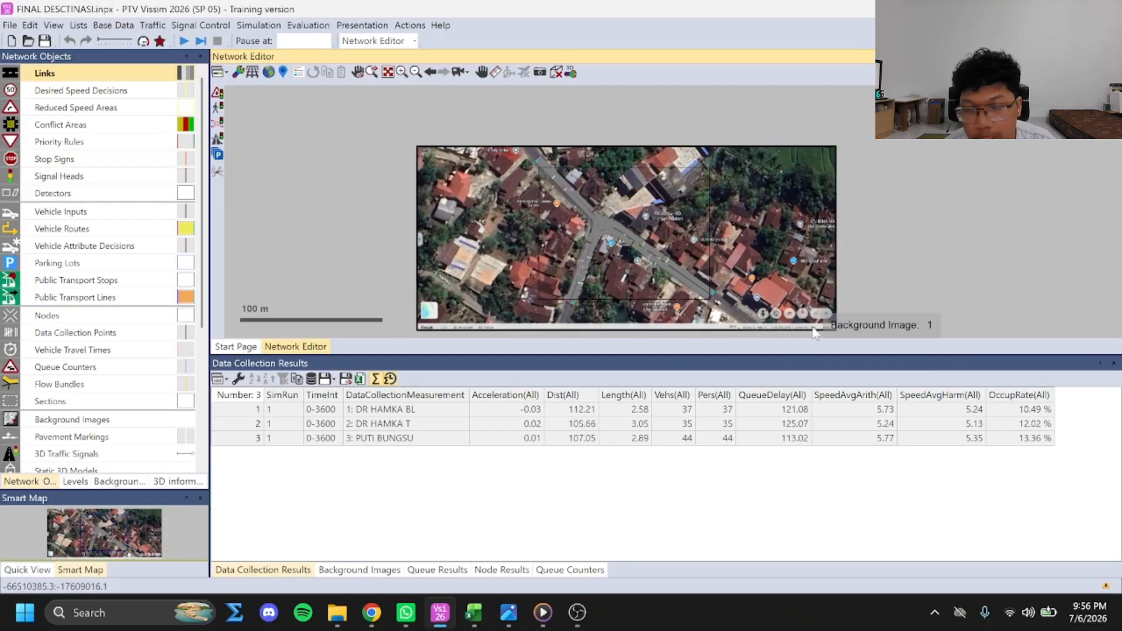
{"action": "left_click", "coordinate": [1114, 363]}
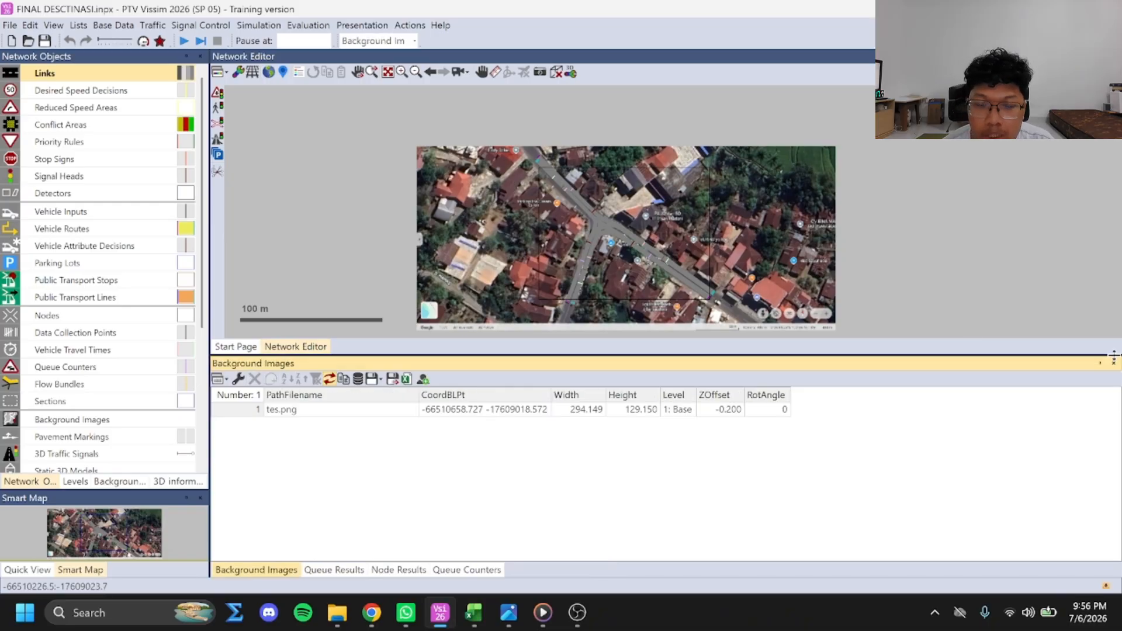
{"action": "left_click", "coordinate": [1114, 364]}
{"action": "left_click", "coordinate": [1115, 363]}
{"action": "left_click", "coordinate": [1114, 364]}
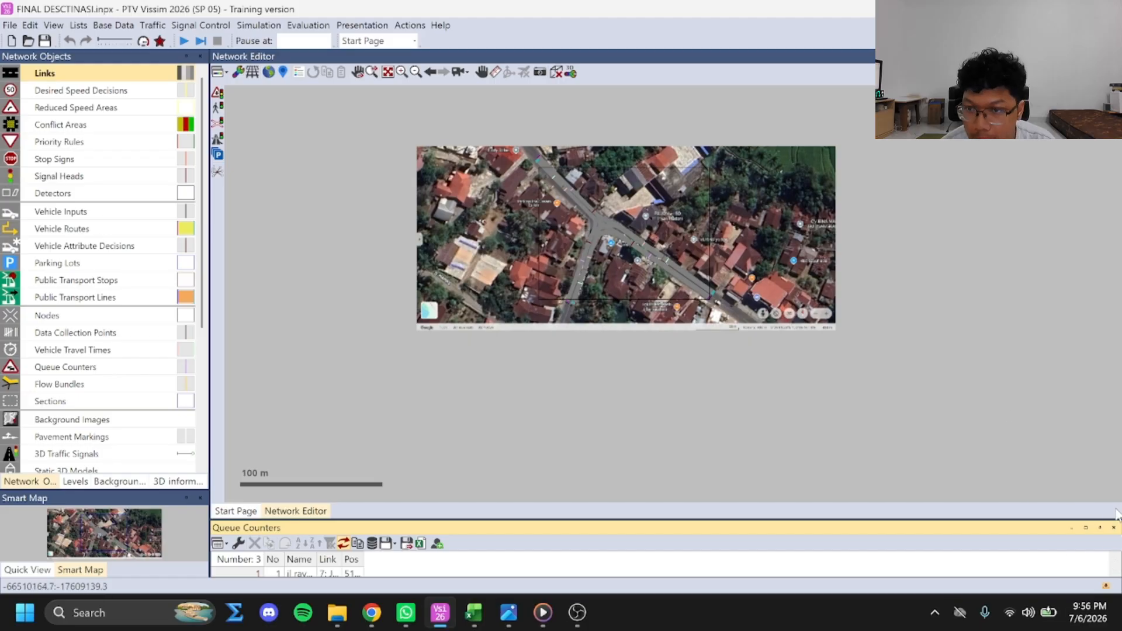
Close the Queue Counters list and review the link names and behavior types in the Links list
{"action": "left_click", "coordinate": [1114, 528]}
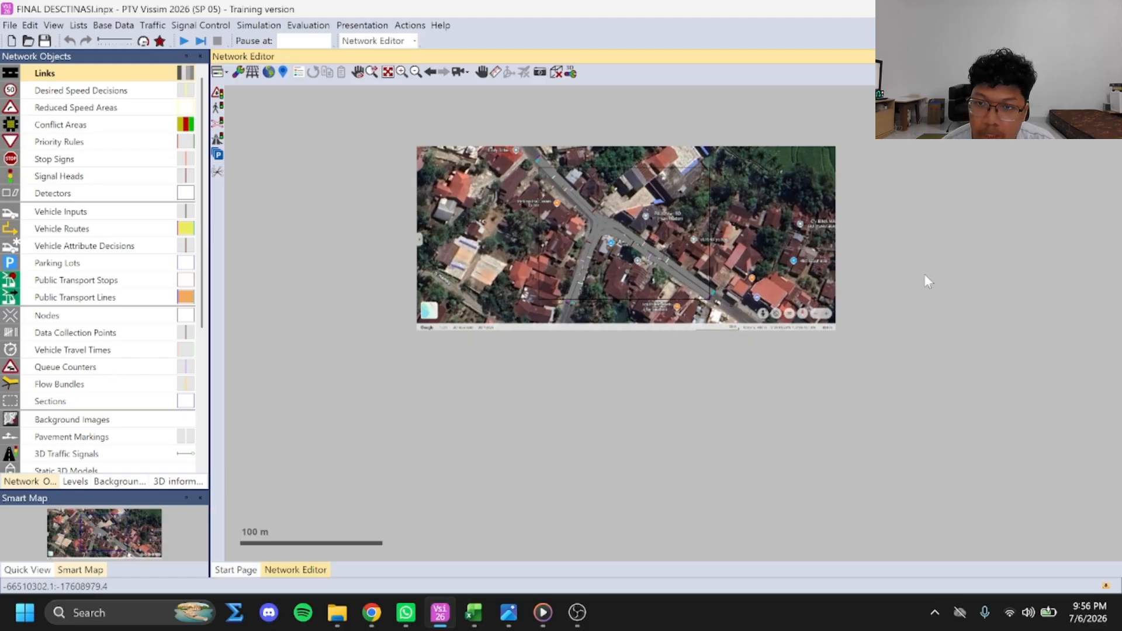
{"action": "scroll", "coordinate": [882, 218], "scroll_direction": "up", "scroll_amount": 2}
{"action": "left_click_drag", "start_coordinate": [877, 220], "coordinate": [993, 293]}
{"action": "left_click_drag", "start_coordinate": [986, 247], "coordinate": [1014, 244]}
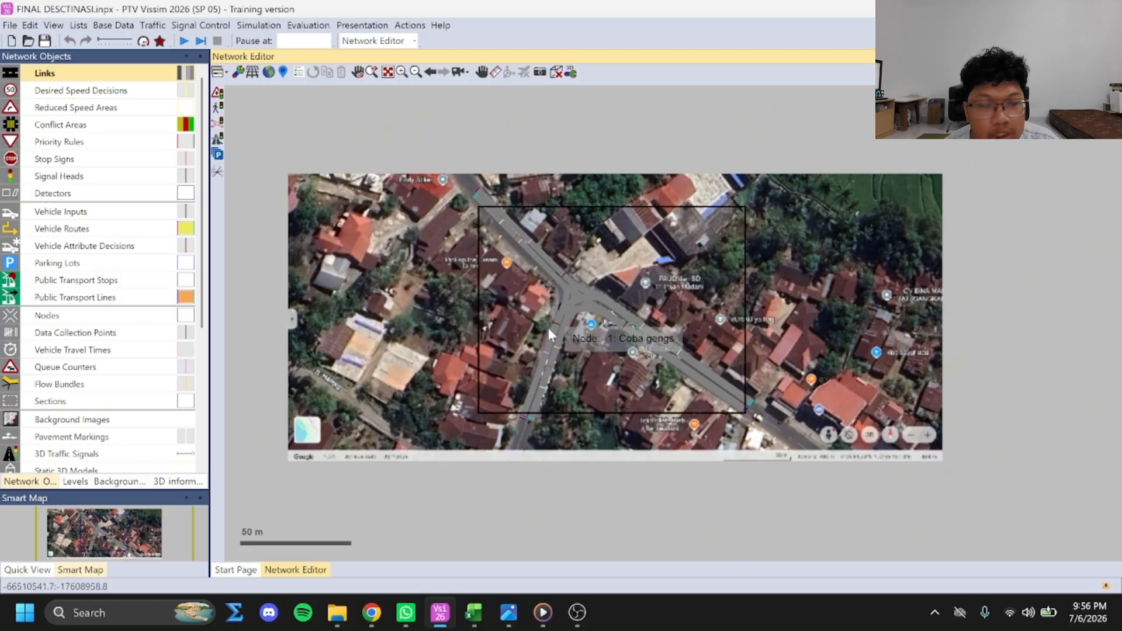
{"action": "left_click", "coordinate": [53, 75]}
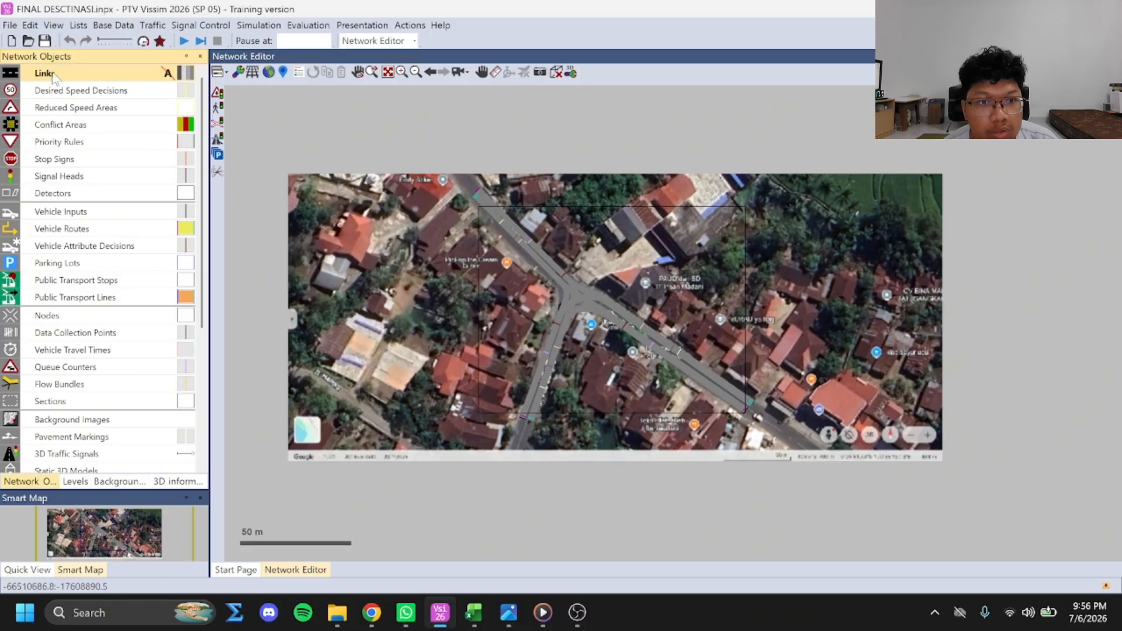
{"action": "right_click", "coordinate": [69, 75]}
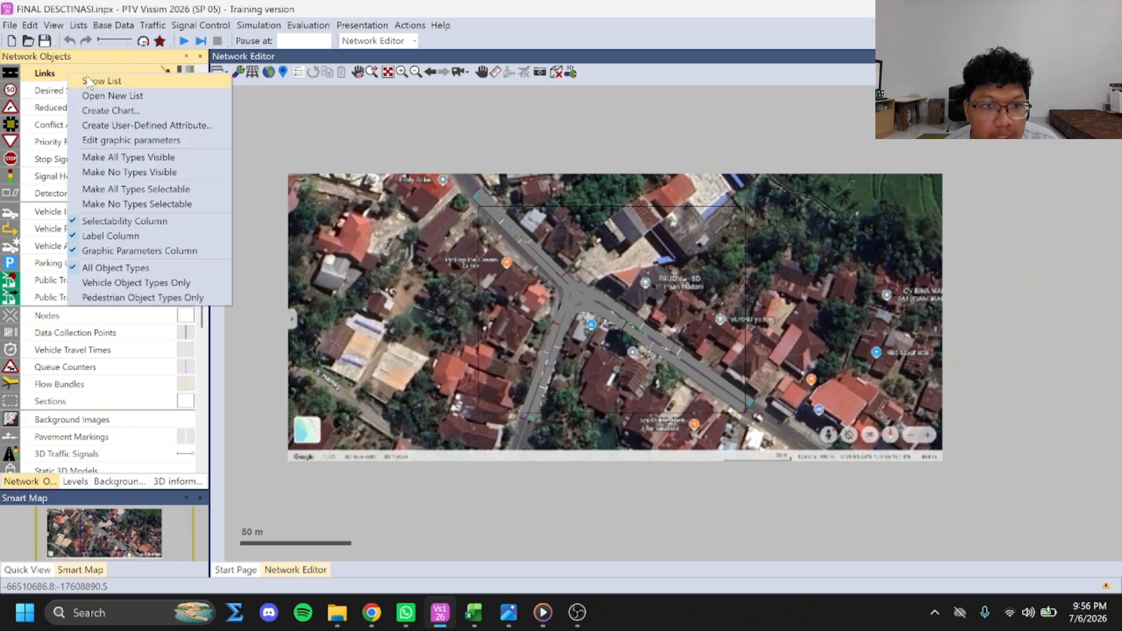
{"action": "left_click", "coordinate": [92, 82]}
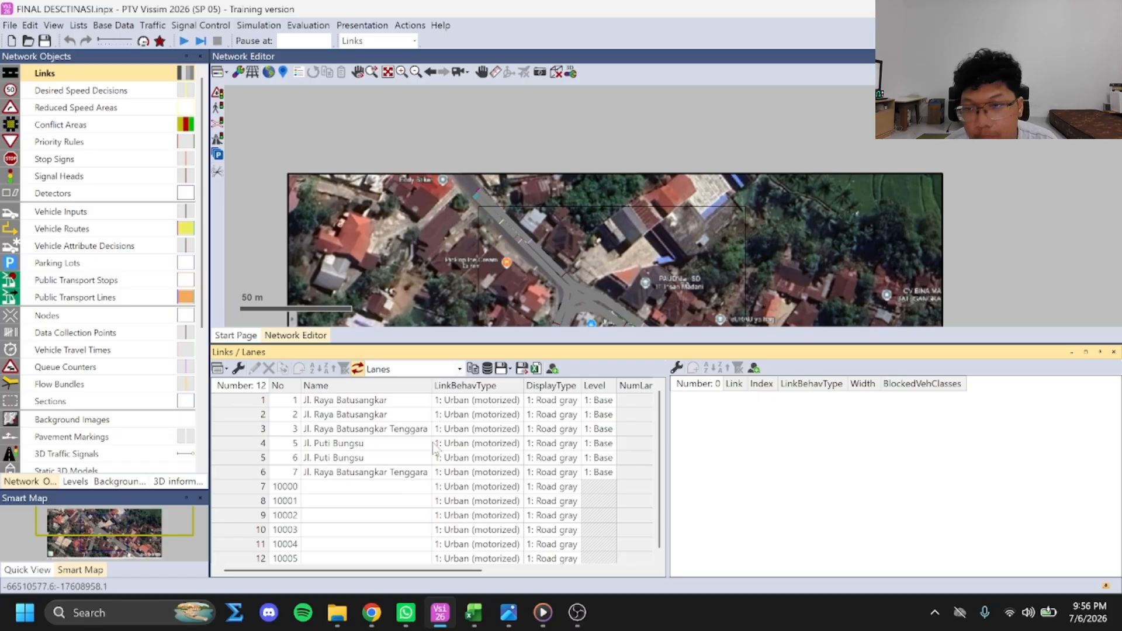
{"action": "left_click", "coordinate": [1114, 352]}
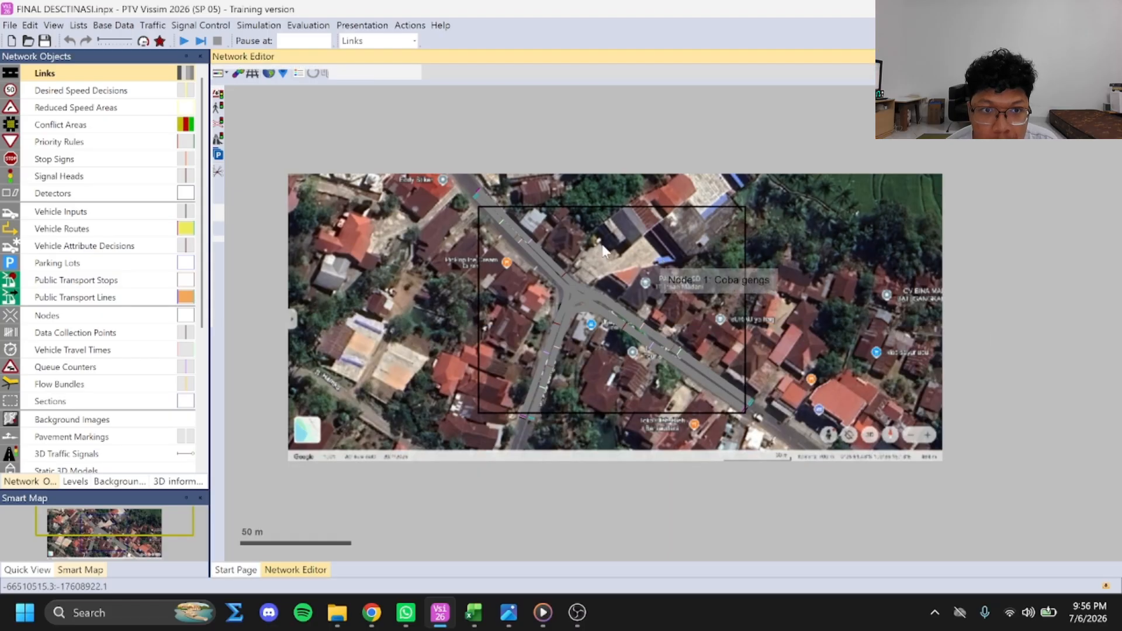
Check the name, lane and width settings of link 1, Jl. Raya Batusangkar, on the northwest approach
{"action": "scroll", "coordinate": [534, 226], "scroll_direction": "up", "scroll_amount": 3}
{"action": "left_click", "coordinate": [537, 249]}
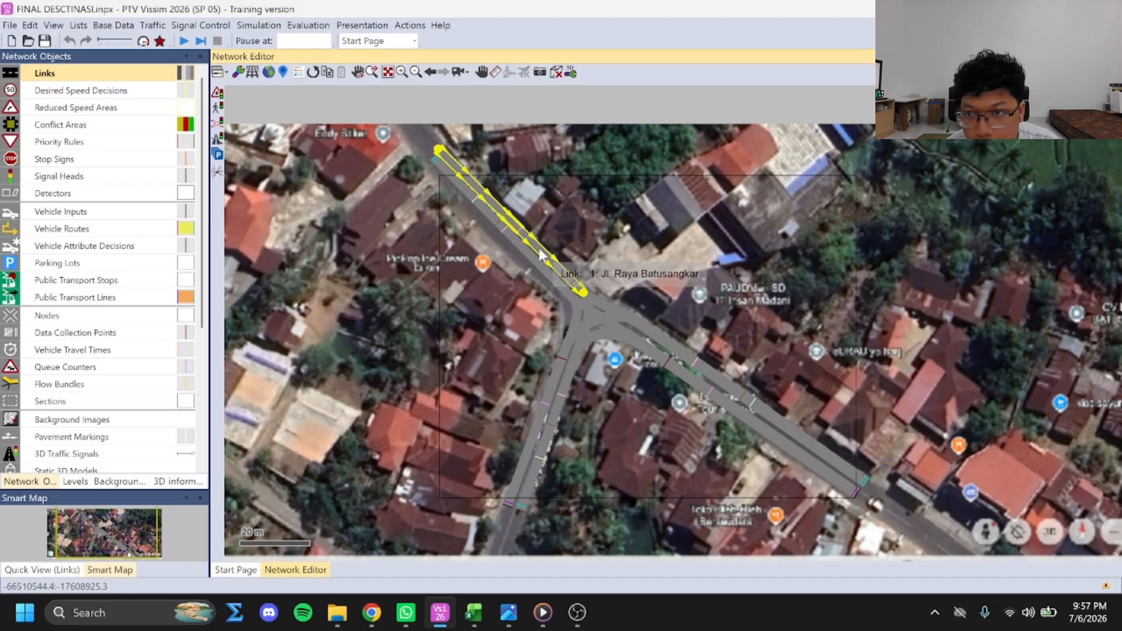
{"action": "double_click", "coordinate": [542, 254]}
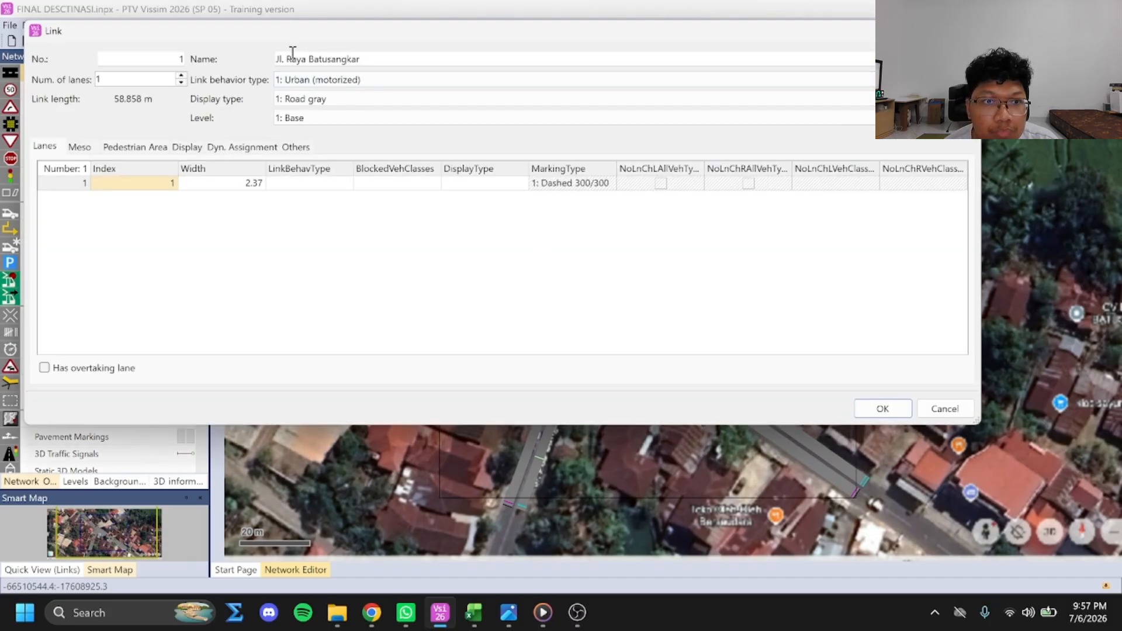
{"action": "left_click", "coordinate": [967, 31]}
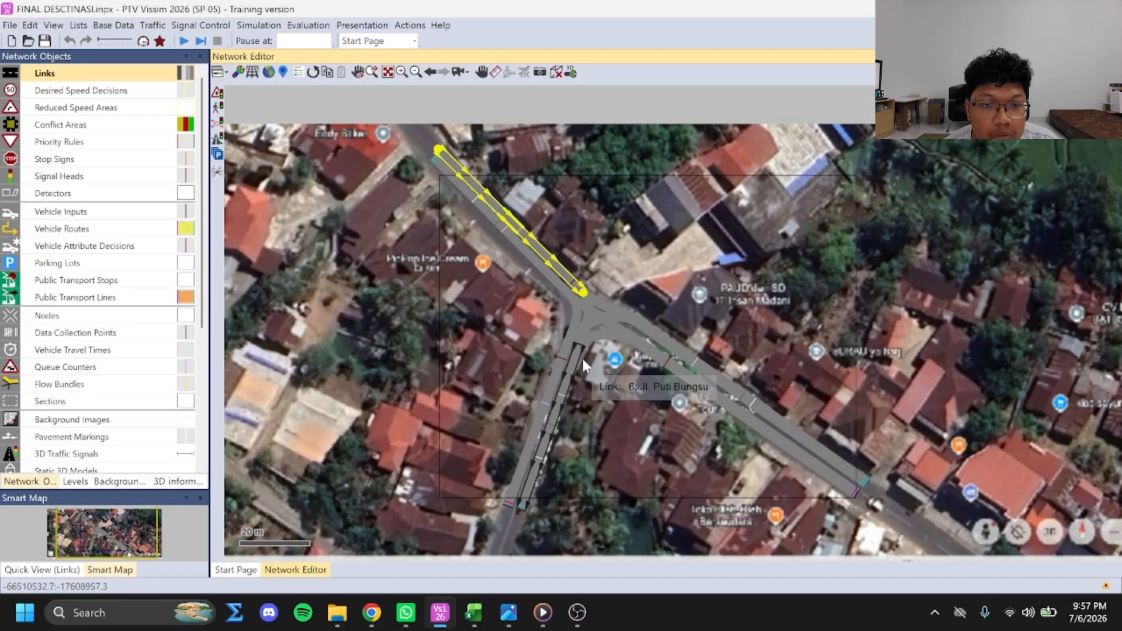
Check the link properties of both Jl. Raya Batusangkar Tenggara directions, links 3 and 7
{"action": "left_click", "coordinate": [665, 344]}
{"action": "double_click", "coordinate": [674, 343]}
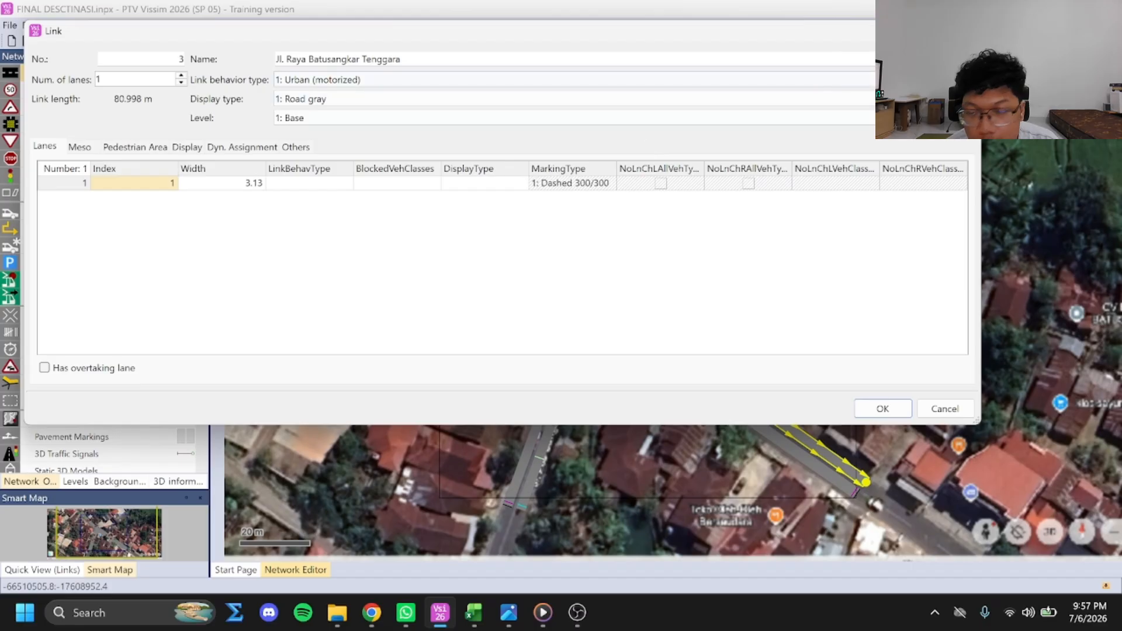
{"action": "key", "text": "Return"}
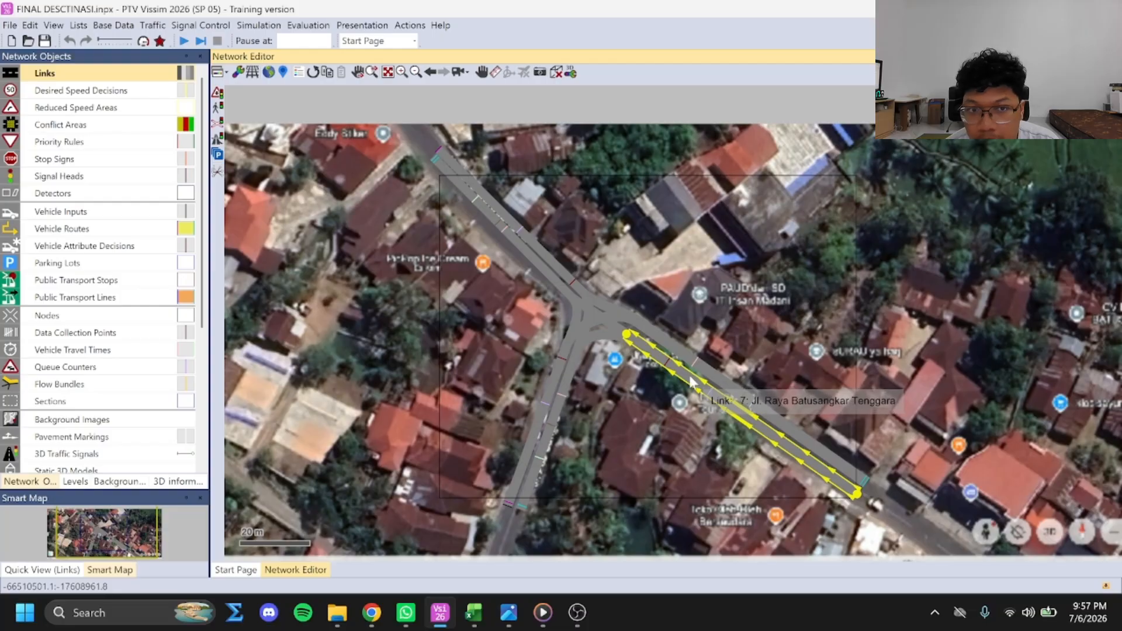
{"action": "double_click", "coordinate": [692, 378]}
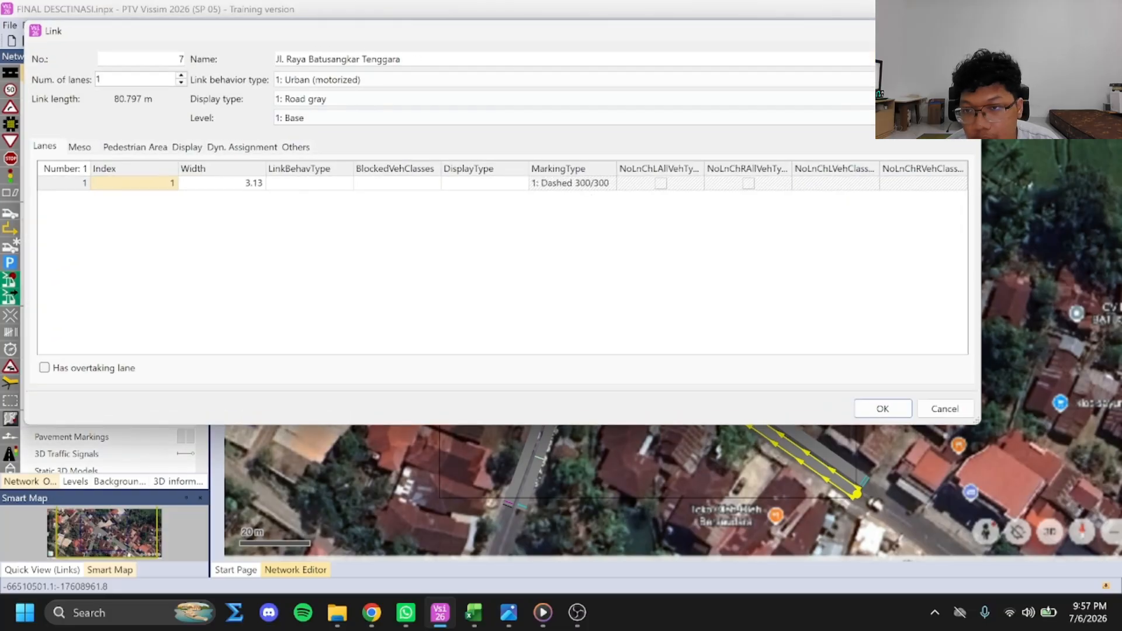
{"action": "key", "text": "Return"}
Check the link properties of the opposite Jl. Raya Batusangkar direction, link 2
{"action": "left_click", "coordinate": [525, 255]}
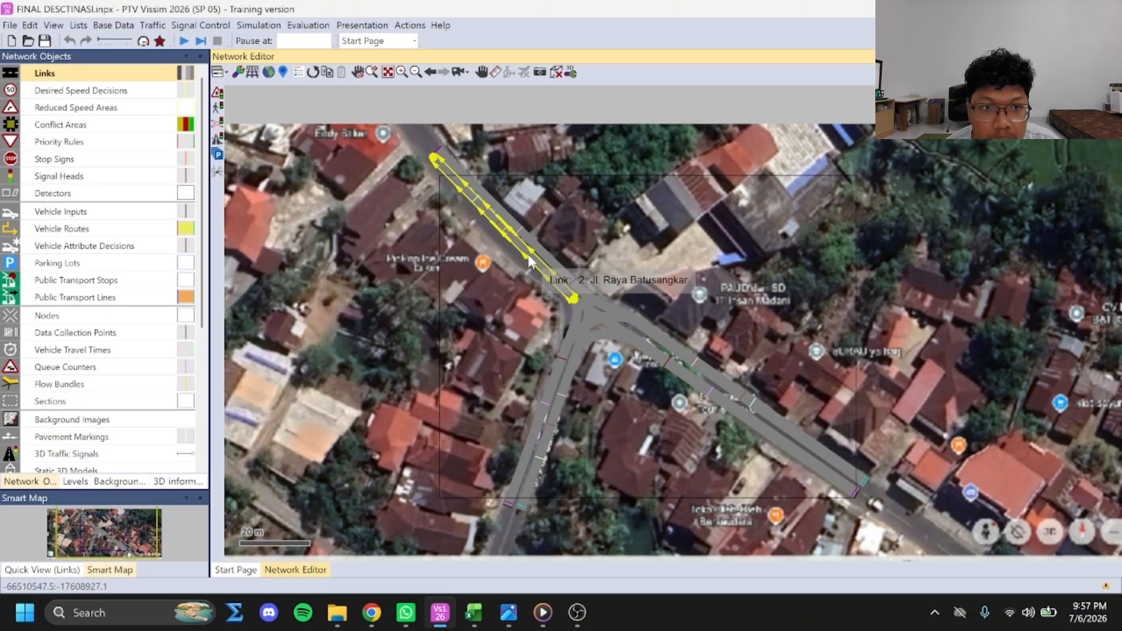
{"action": "double_click", "coordinate": [529, 259]}
{"action": "key", "text": "Return"}
Check the link properties of both Jl. Puti Bungsu directions, links 6 and 5
{"action": "left_click", "coordinate": [572, 382]}
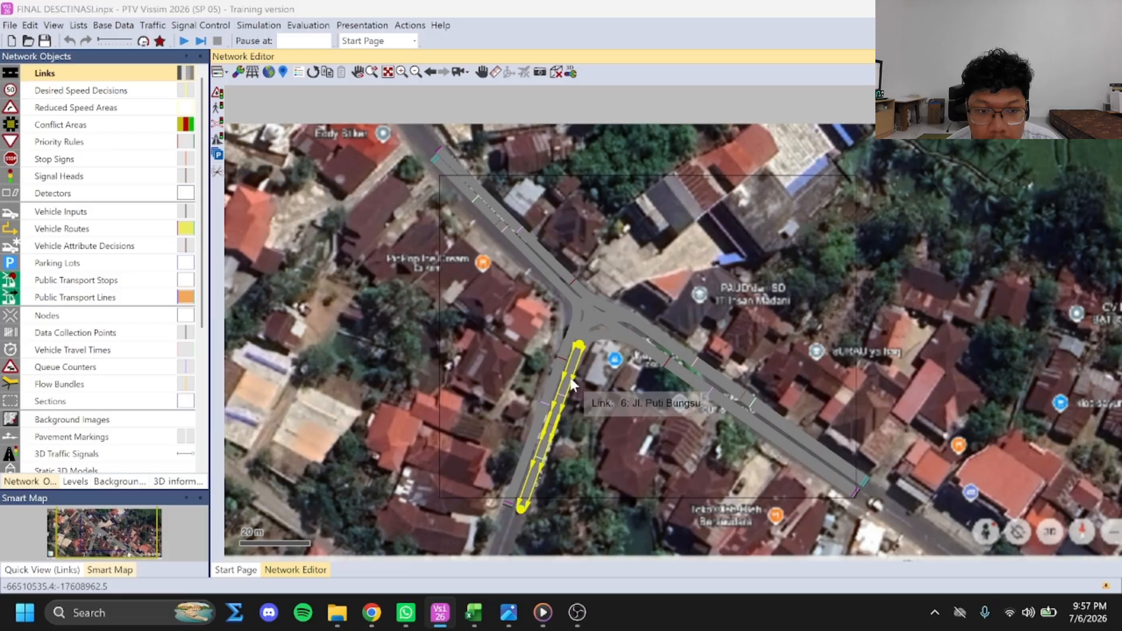
{"action": "double_click", "coordinate": [572, 381]}
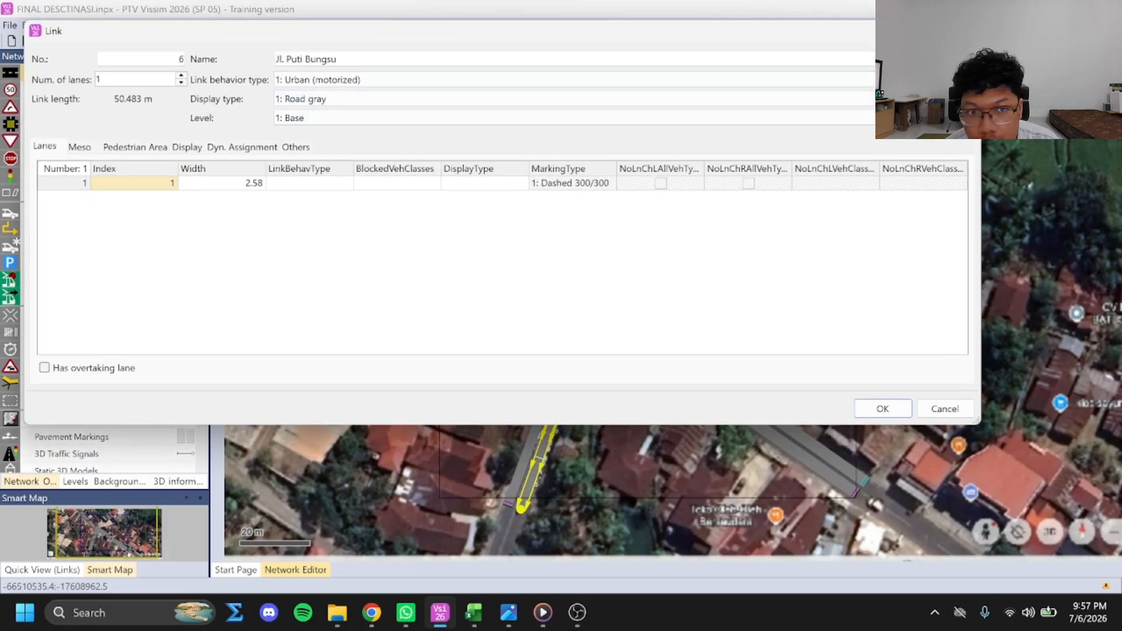
{"action": "key", "text": "Return"}
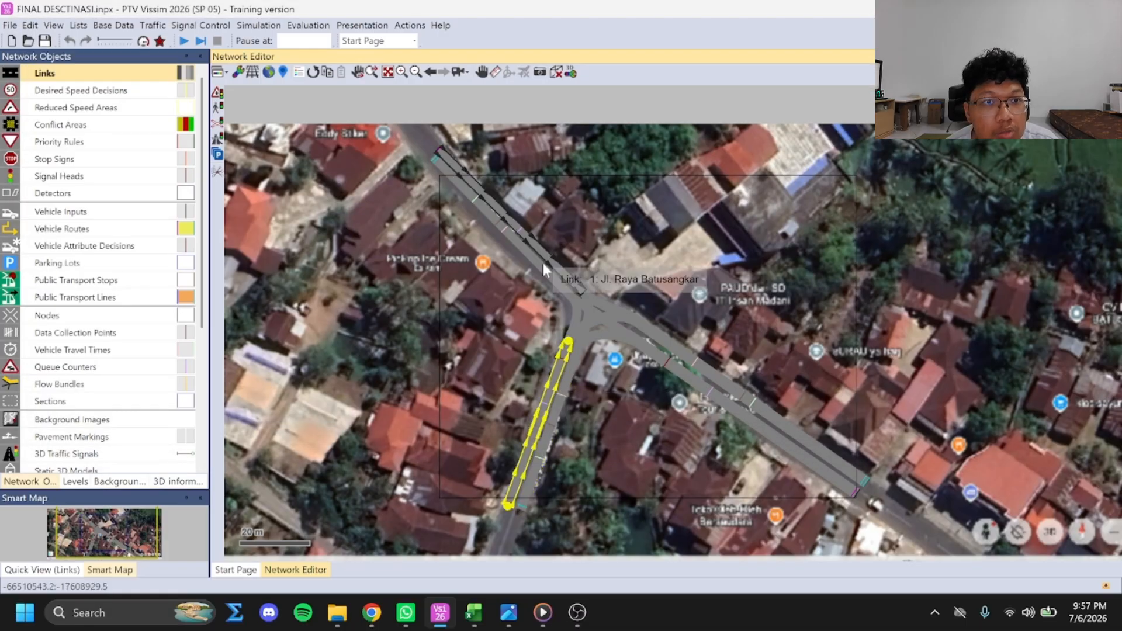
{"action": "double_click", "coordinate": [558, 363]}
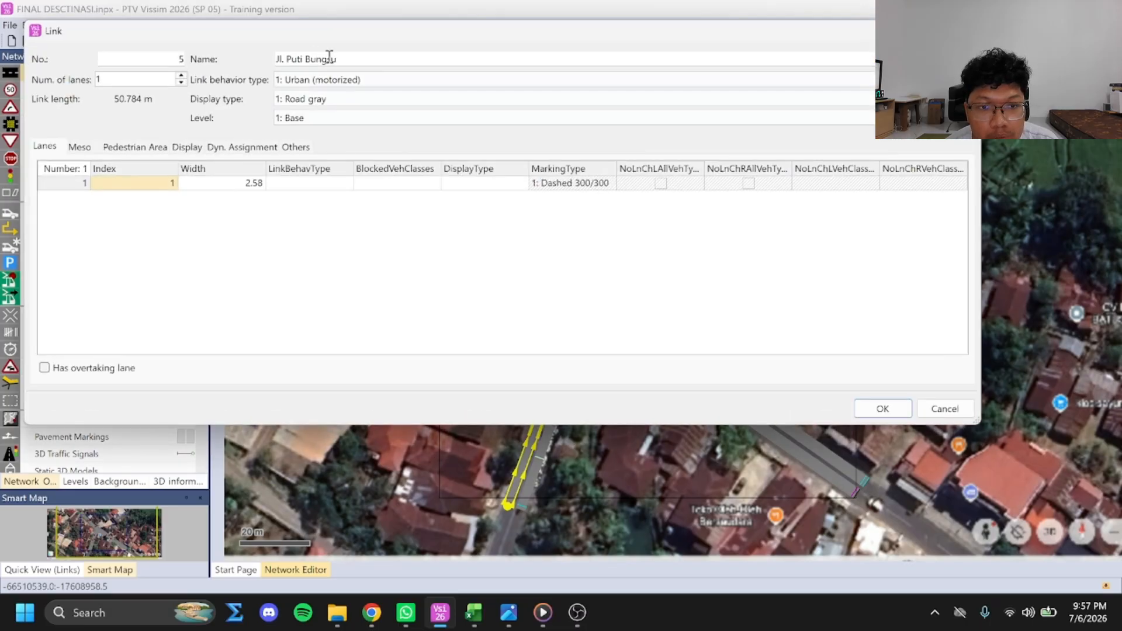
{"action": "key", "text": "Return"}
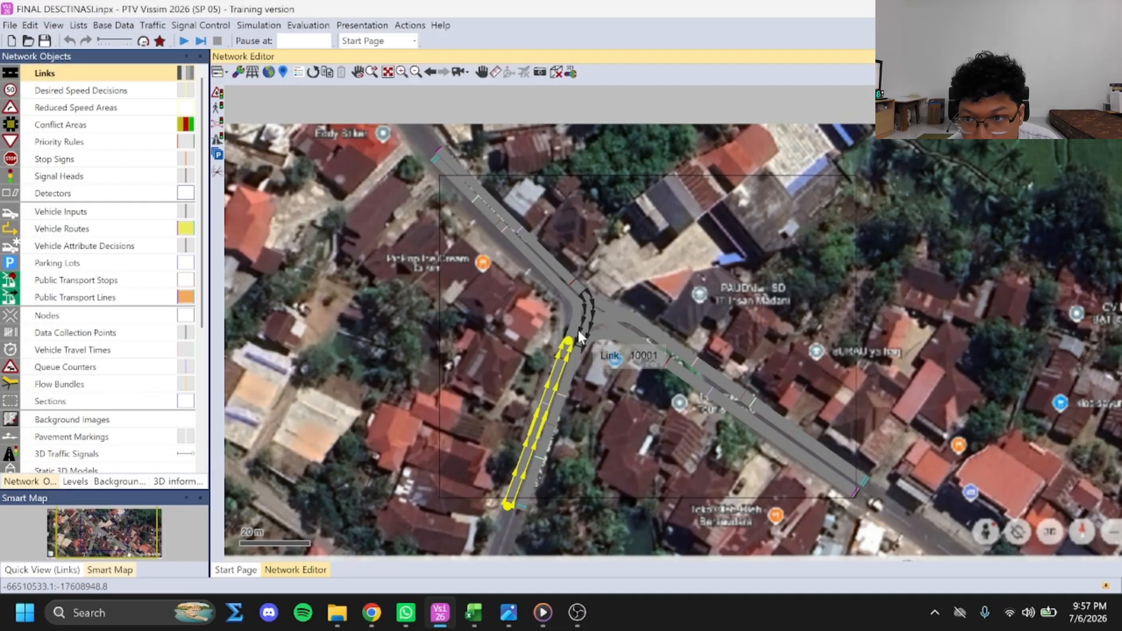
{"action": "left_click", "coordinate": [559, 284]}
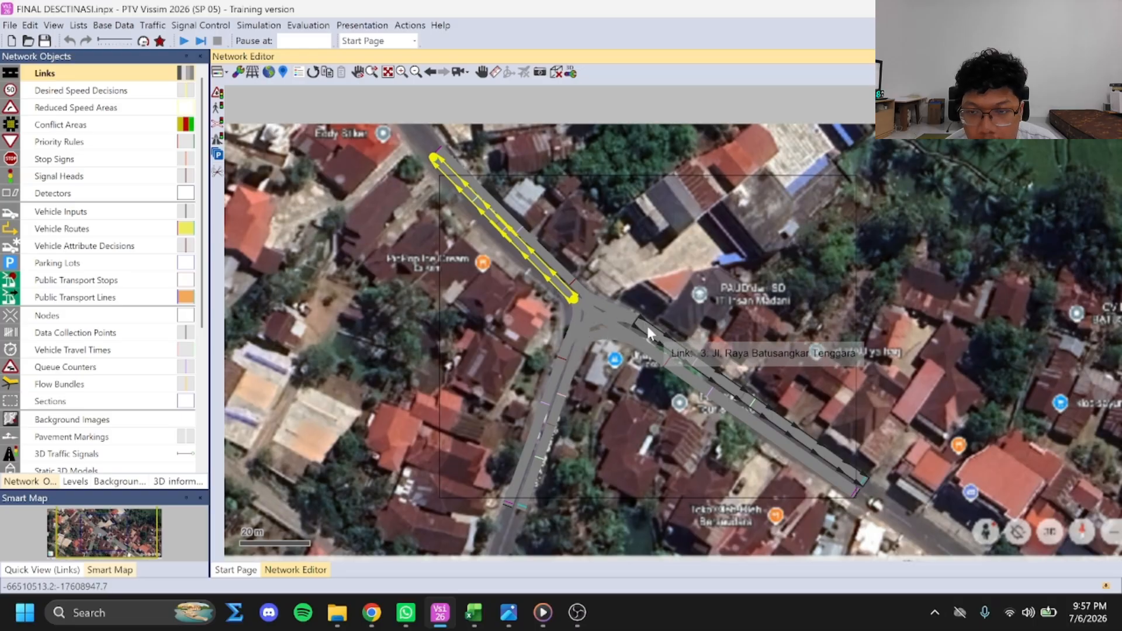
{"action": "left_click", "coordinate": [867, 321]}
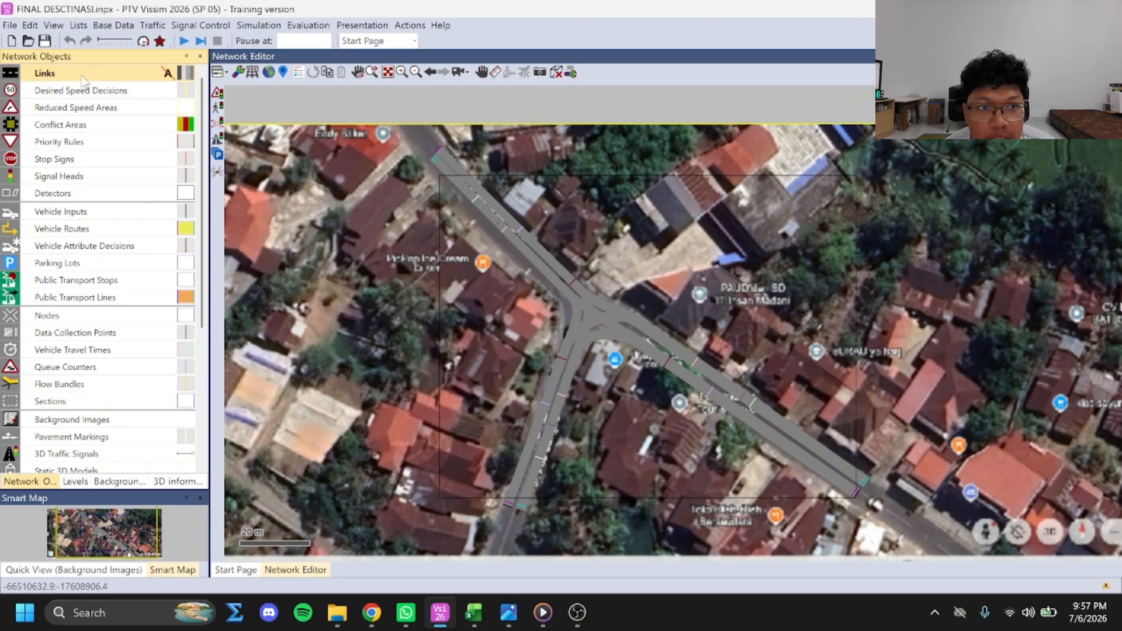
{"action": "scroll", "coordinate": [114, 207], "scroll_direction": "down", "scroll_amount": 3}
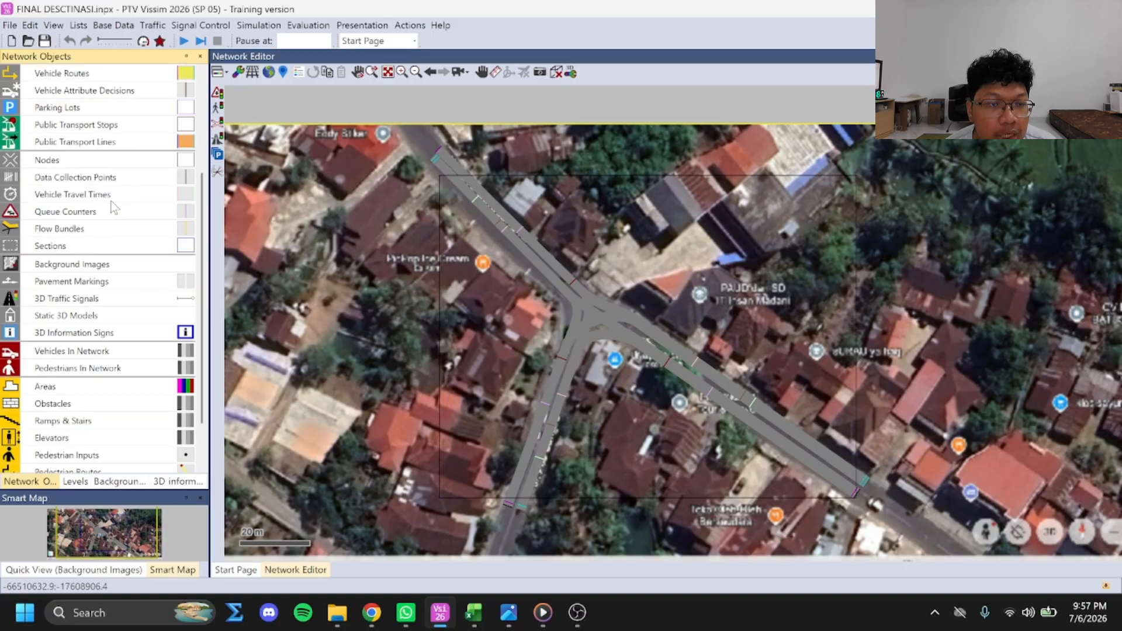
{"action": "scroll", "coordinate": [116, 211], "scroll_direction": "up", "scroll_amount": 3}
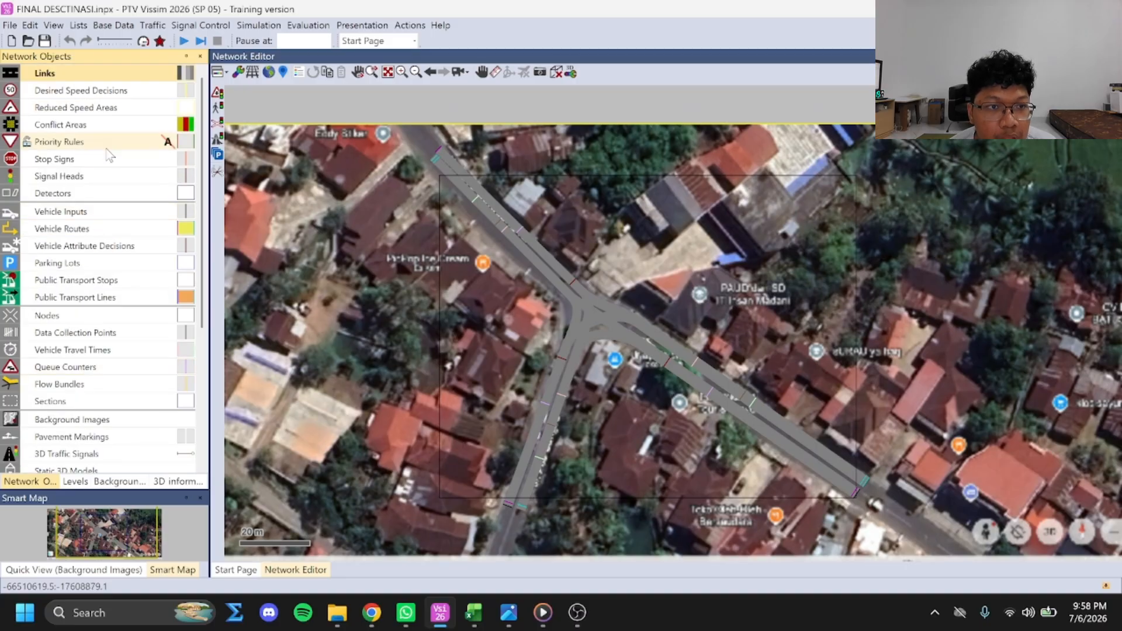
Open the list of static vehicle routing decisions and their routes
{"action": "left_click", "coordinate": [99, 229]}
{"action": "right_click", "coordinate": [107, 230]}
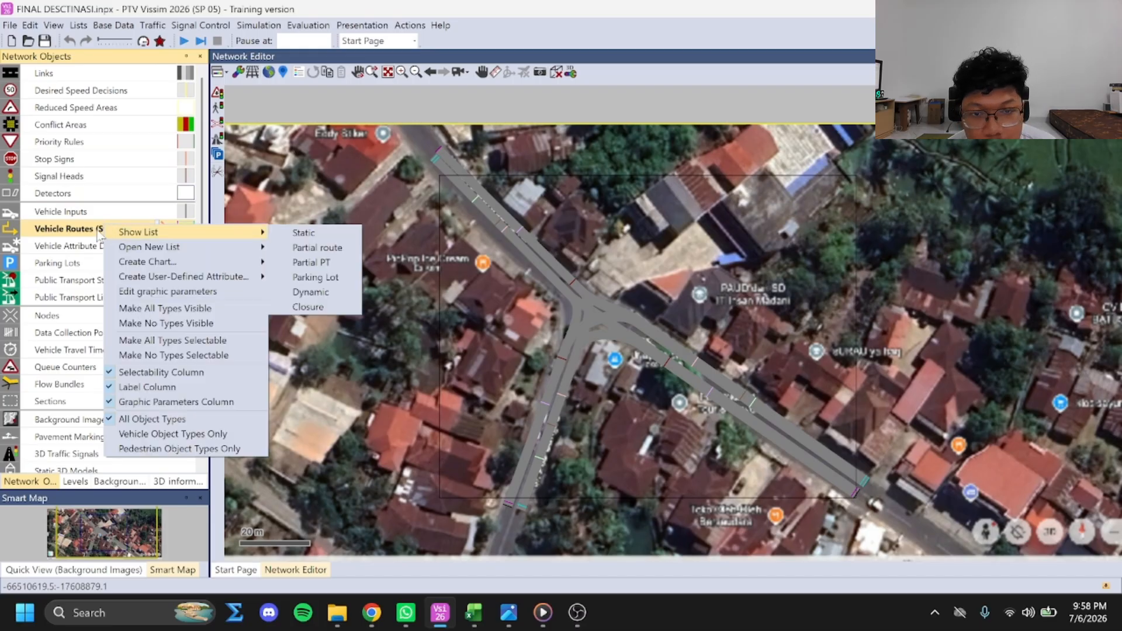
{"action": "left_click", "coordinate": [108, 236]}
{"action": "right_click", "coordinate": [118, 225]}
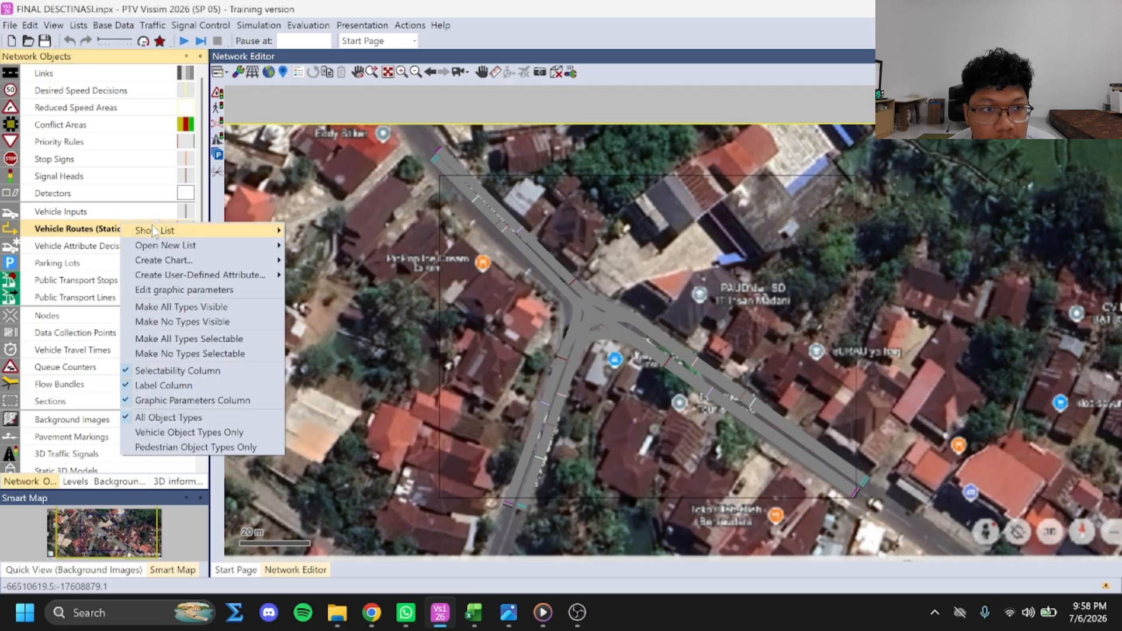
{"action": "mouse_move", "coordinate": [153, 228]}
{"action": "left_click", "coordinate": [335, 233]}
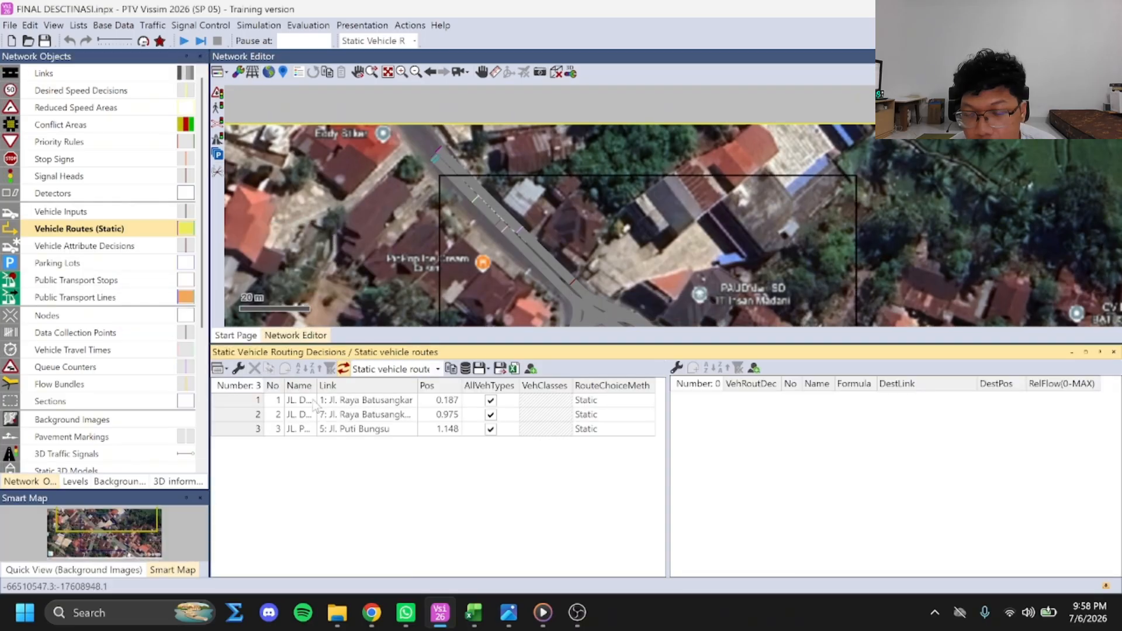
Display the BL - S and BL - T routes of the routing decision on link 1 in the network
{"action": "left_click", "coordinate": [351, 404]}
{"action": "left_click", "coordinate": [813, 436]}
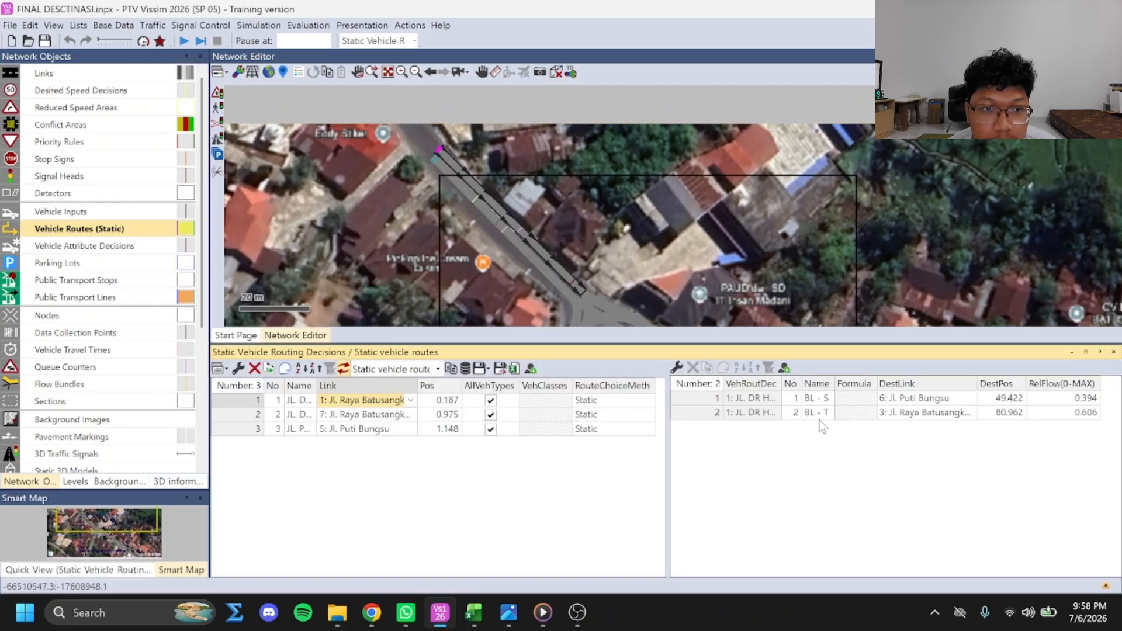
{"action": "left_click", "coordinate": [848, 402]}
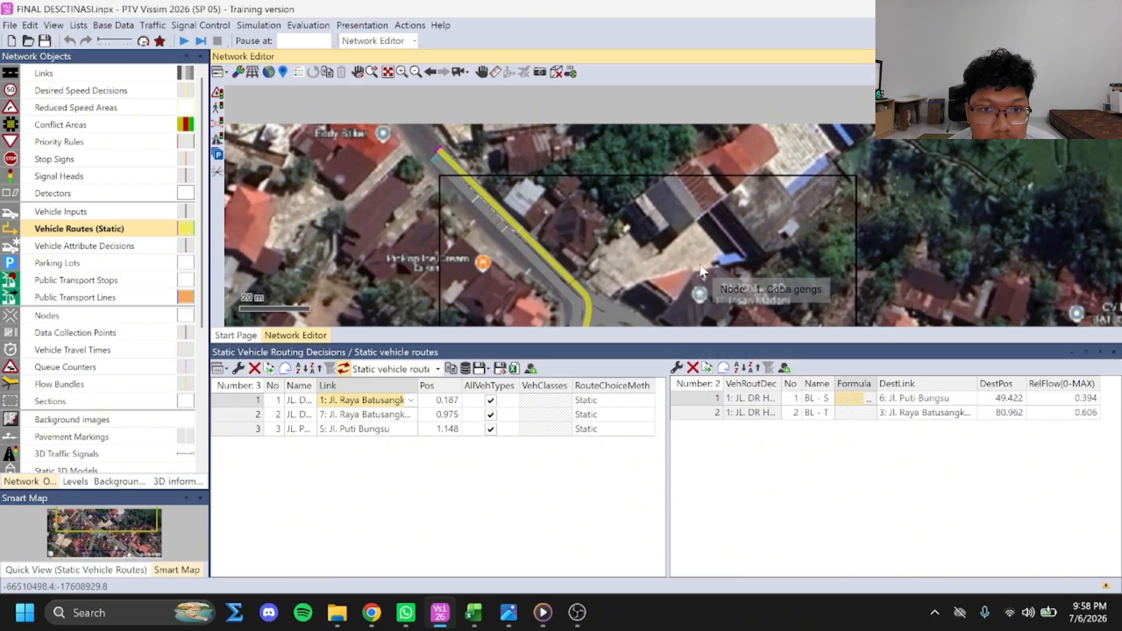
{"action": "left_click", "coordinate": [789, 352]}
{"action": "left_click_drag", "start_coordinate": [788, 346], "coordinate": [783, 432]}
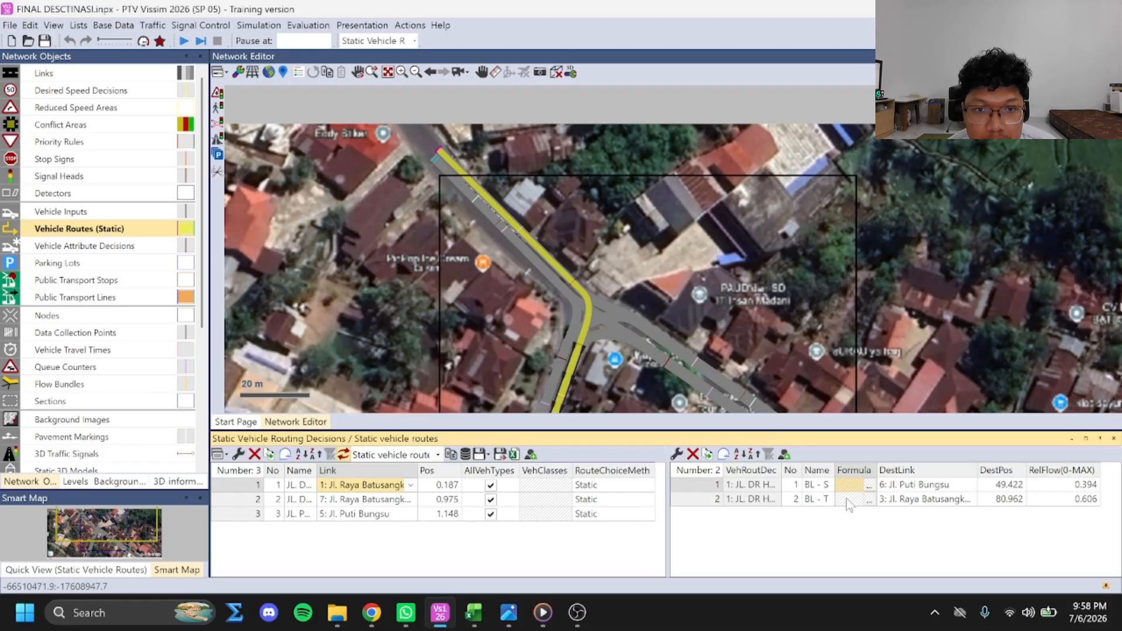
{"action": "left_click", "coordinate": [846, 500], "text": "ctrl"}
{"action": "scroll", "coordinate": [756, 319], "scroll_direction": "down", "scroll_amount": 1}
{"action": "left_click_drag", "start_coordinate": [811, 317], "coordinate": [755, 241]}
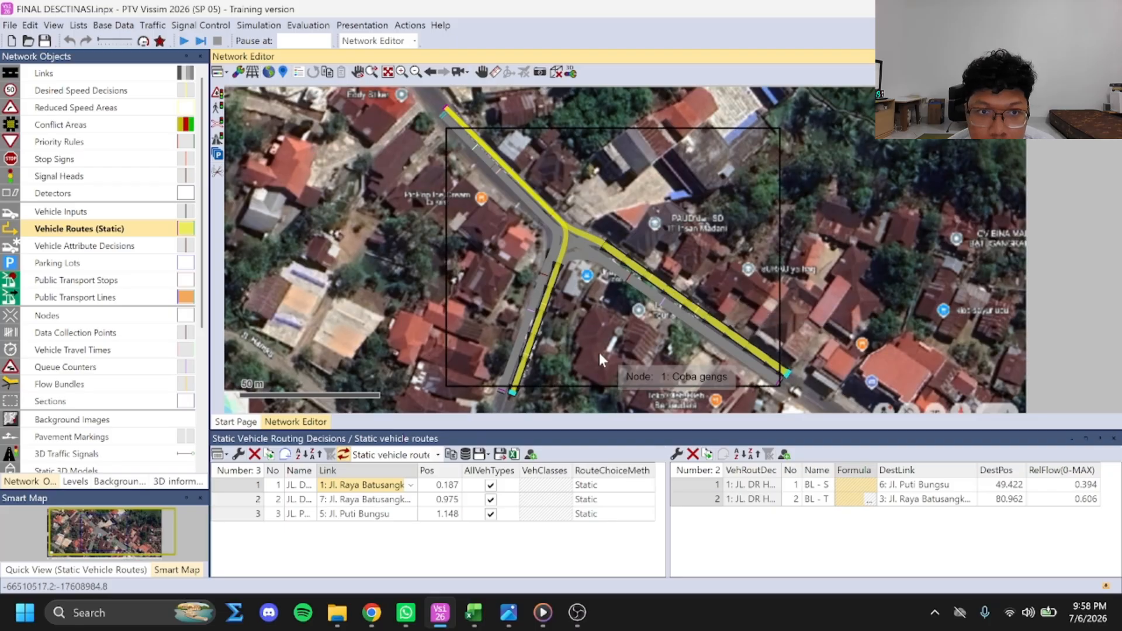
Display the routes starting from link 7 and from Jl. Puti Bungsu, and close the static routes list
{"action": "left_click", "coordinate": [377, 501]}
{"action": "left_click_drag", "start_coordinate": [841, 487], "coordinate": [850, 502]}
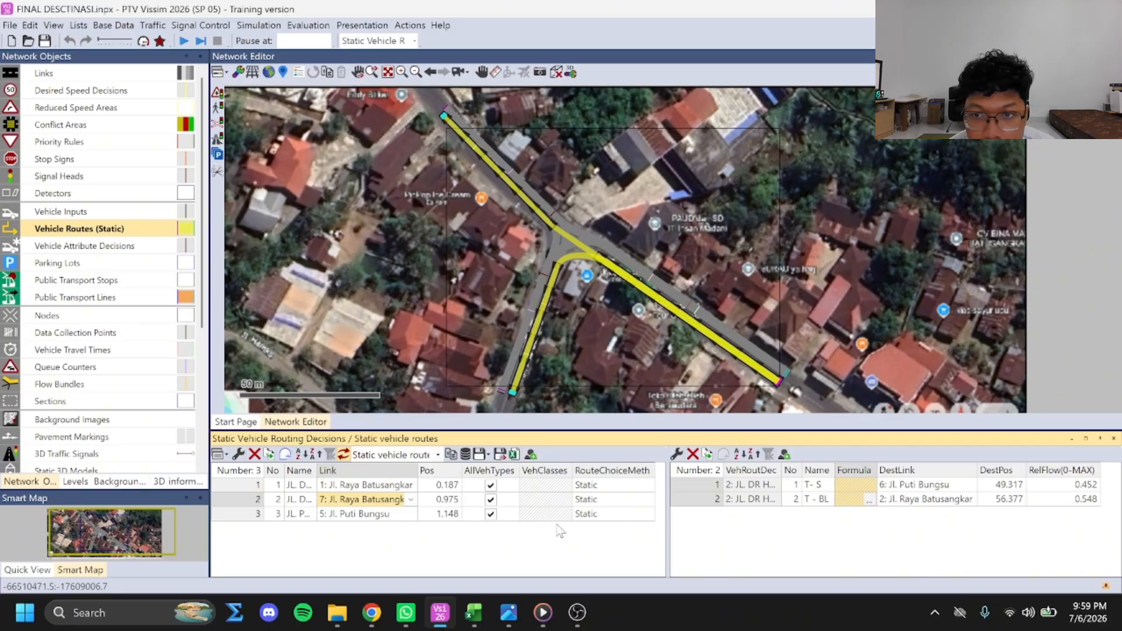
{"action": "left_click", "coordinate": [376, 516]}
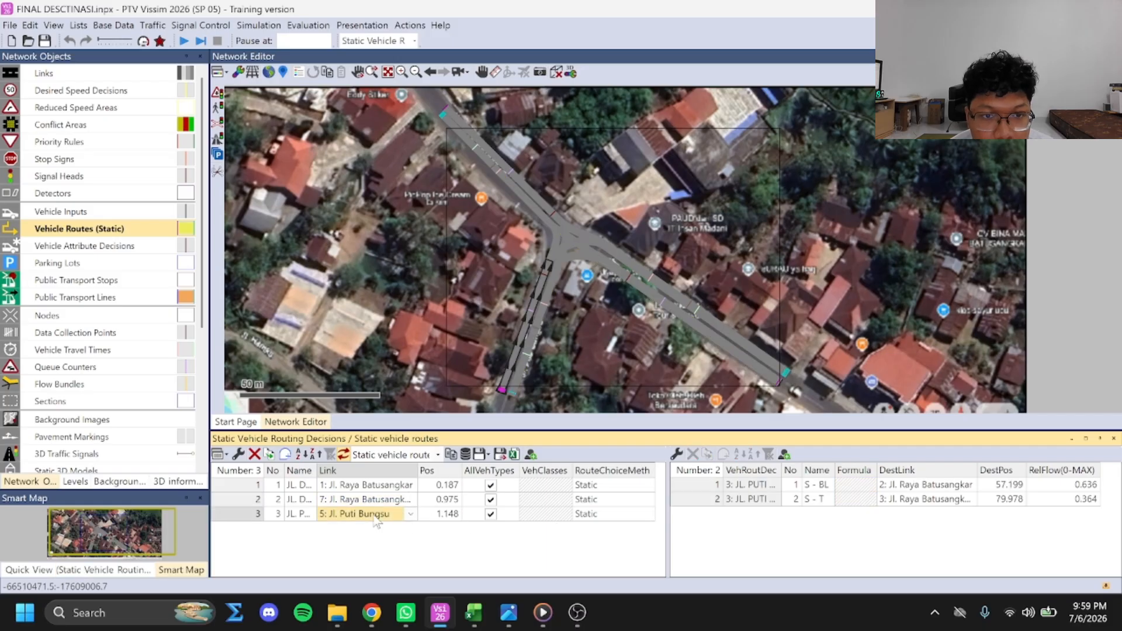
{"action": "left_click", "coordinate": [855, 499]}
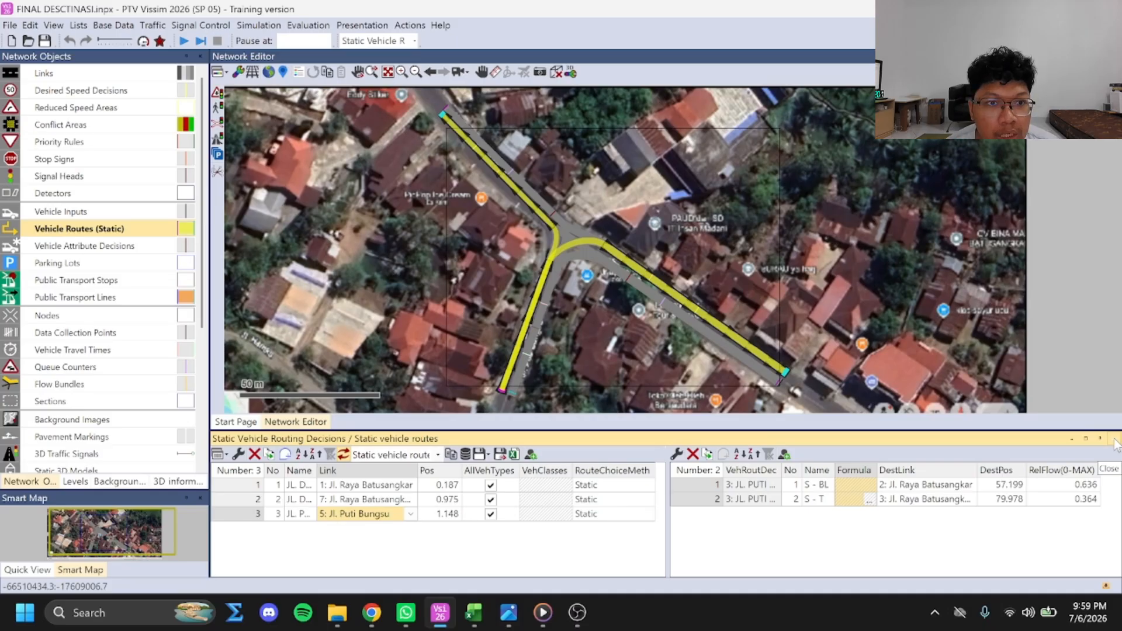
{"action": "left_click", "coordinate": [1115, 440]}
Open the list of vehicle inputs with their volumes by time interval, keeping the junction in view
{"action": "left_click", "coordinate": [91, 217]}
{"action": "right_click", "coordinate": [93, 219]}
{"action": "left_click", "coordinate": [114, 223]}
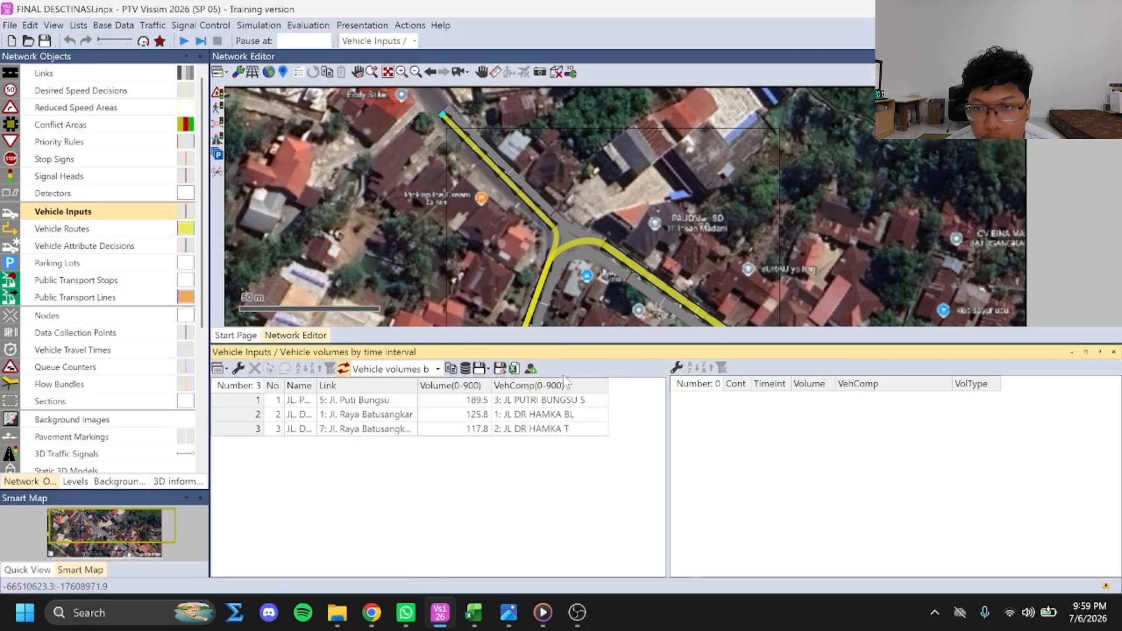
{"action": "left_click_drag", "start_coordinate": [623, 345], "coordinate": [615, 388]}
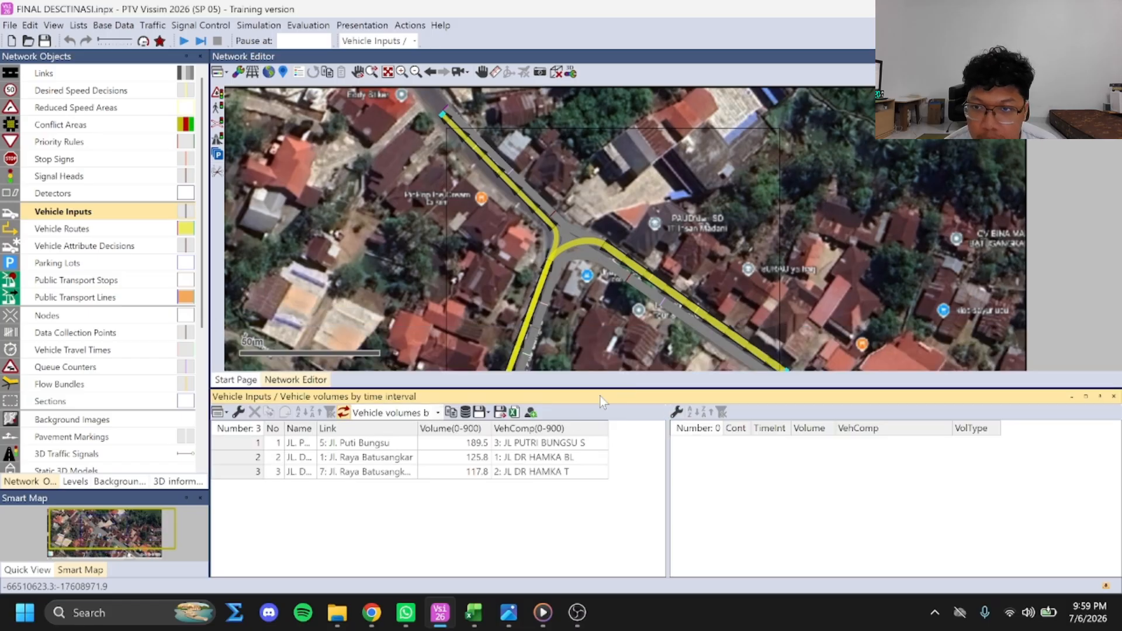
Locate the links of the vehicle inputs on Jl. Puti Bungsu, link 1 and link 7 in the network
{"action": "double_click", "coordinate": [475, 444]}
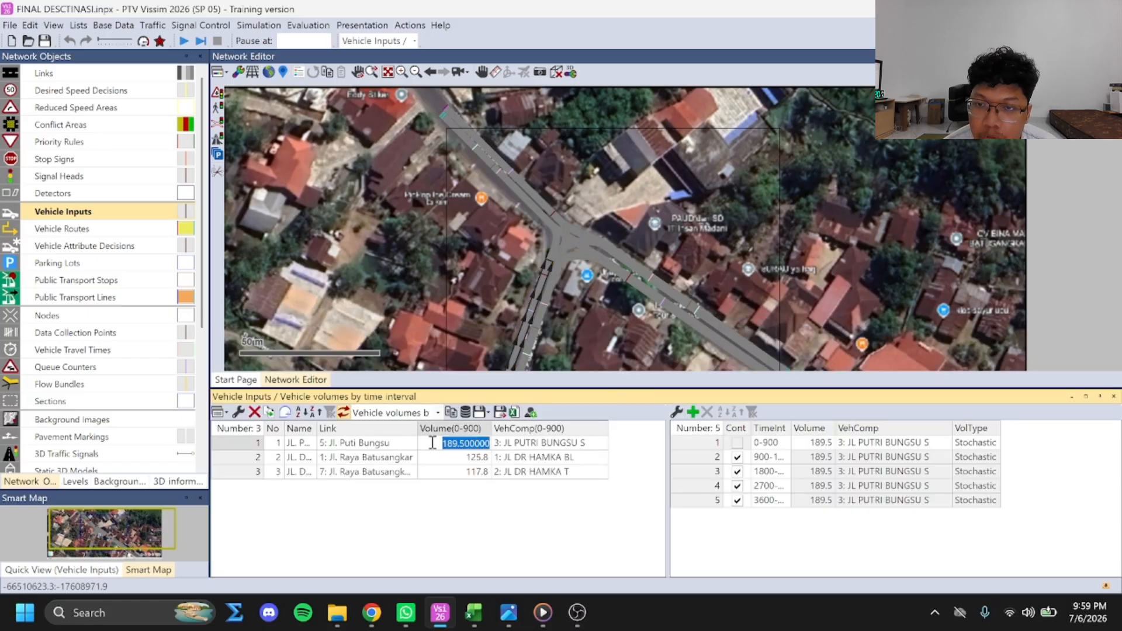
{"action": "left_click", "coordinate": [374, 446]}
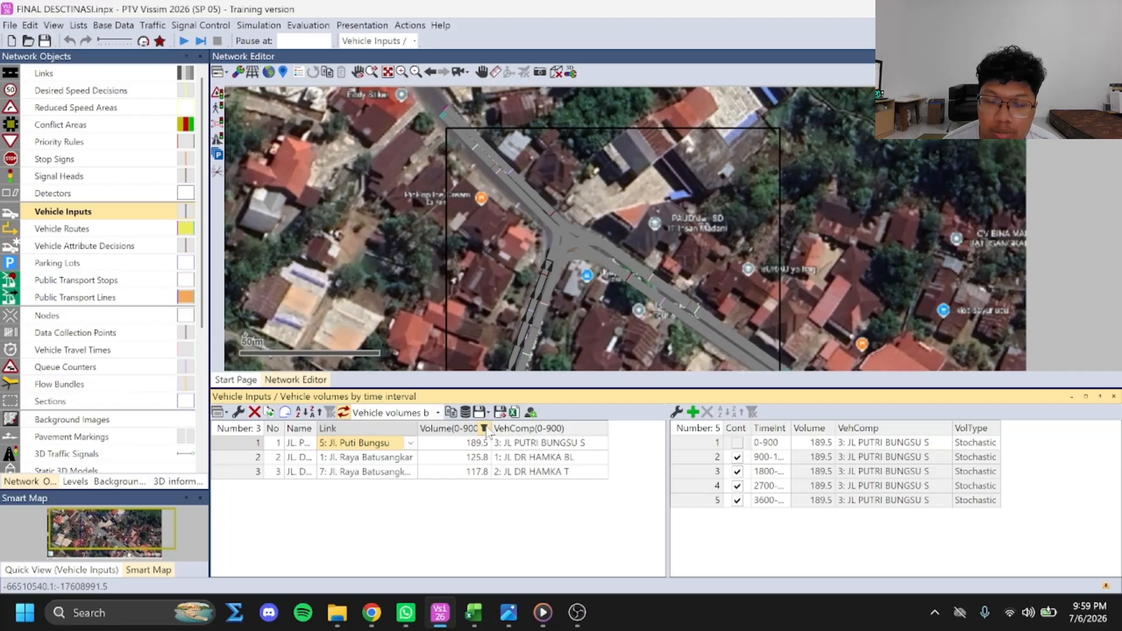
{"action": "key", "text": "Down"}
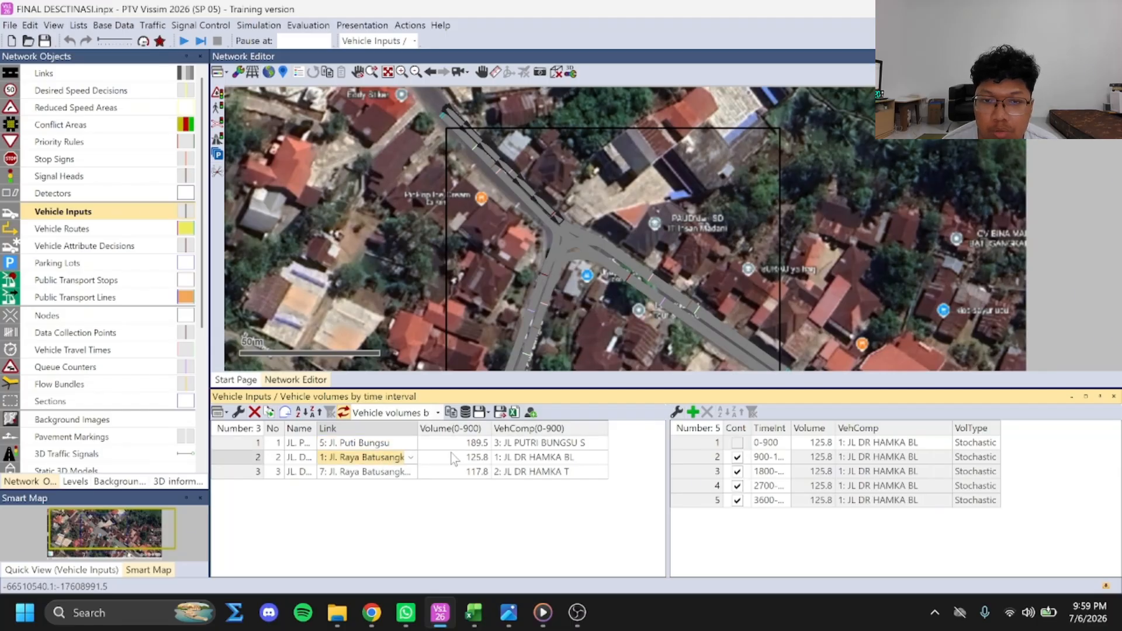
{"action": "left_click", "coordinate": [410, 459]}
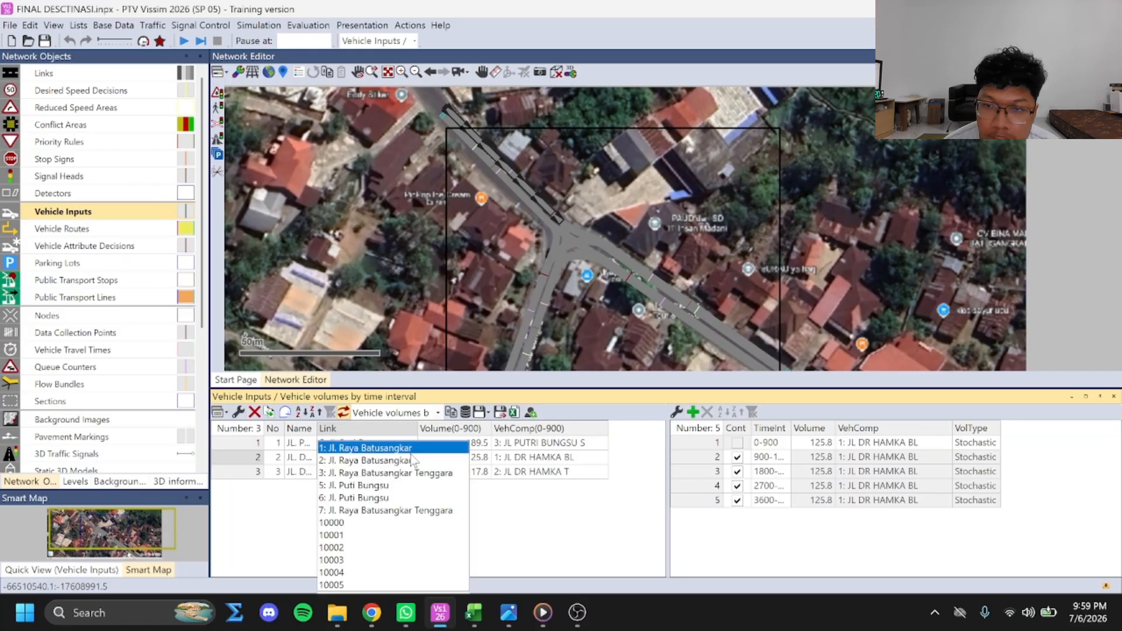
{"action": "left_click", "coordinate": [396, 469]}
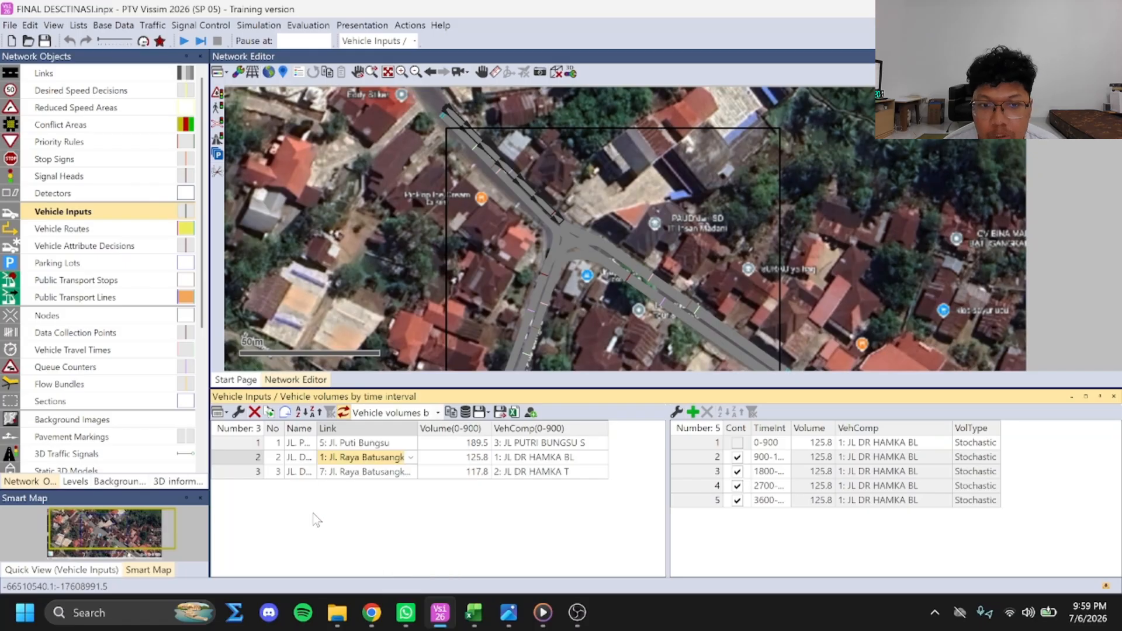
{"action": "left_click", "coordinate": [390, 476]}
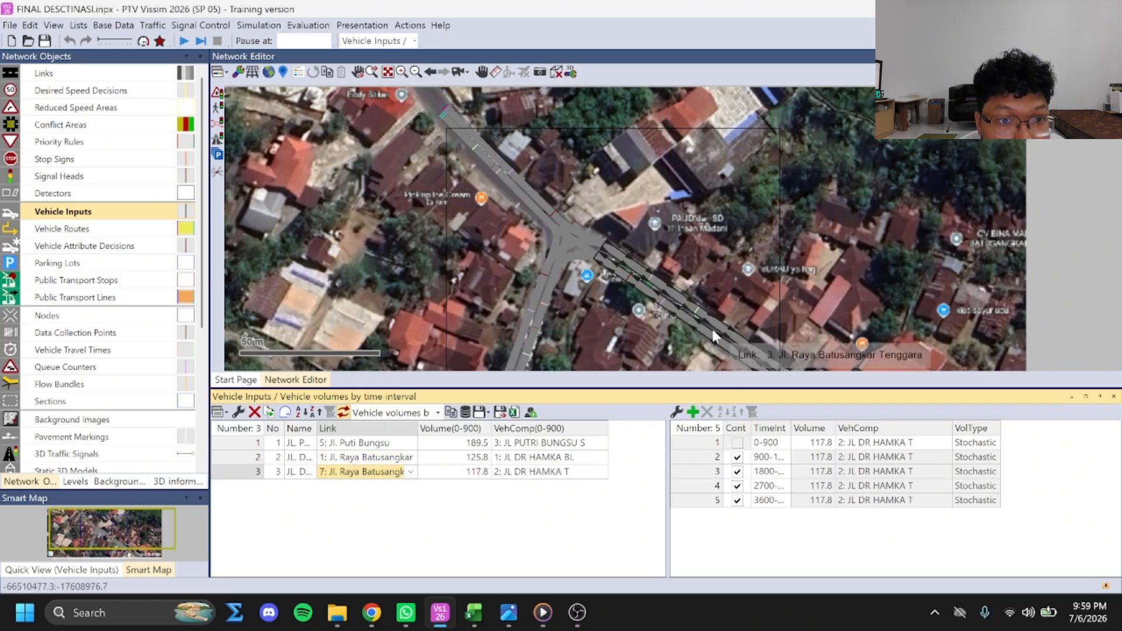
{"action": "left_click", "coordinate": [399, 456]}
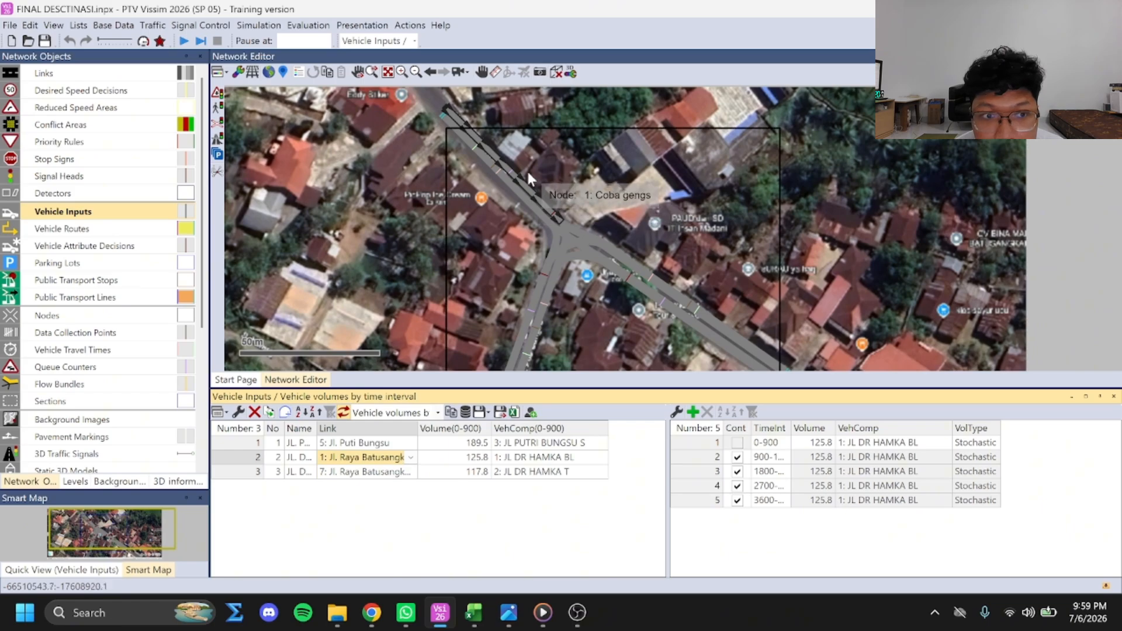
Review the 0-900 volumes and time intervals of the three vehicle inputs
{"action": "left_click", "coordinate": [466, 443]}
{"action": "left_click", "coordinate": [461, 457]}
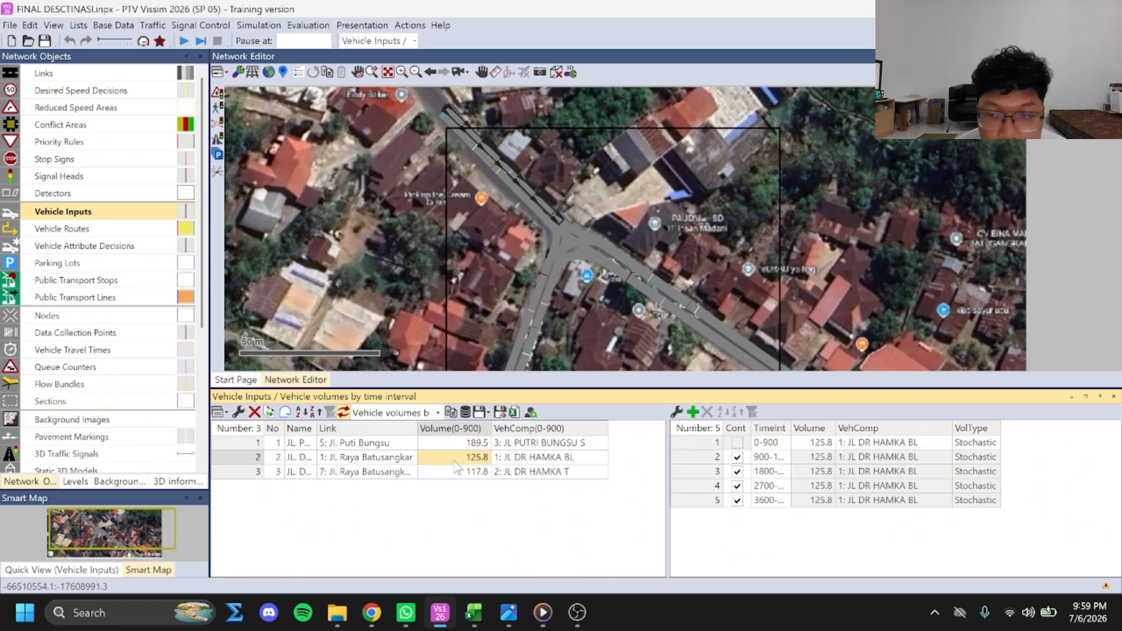
{"action": "left_click", "coordinate": [457, 472]}
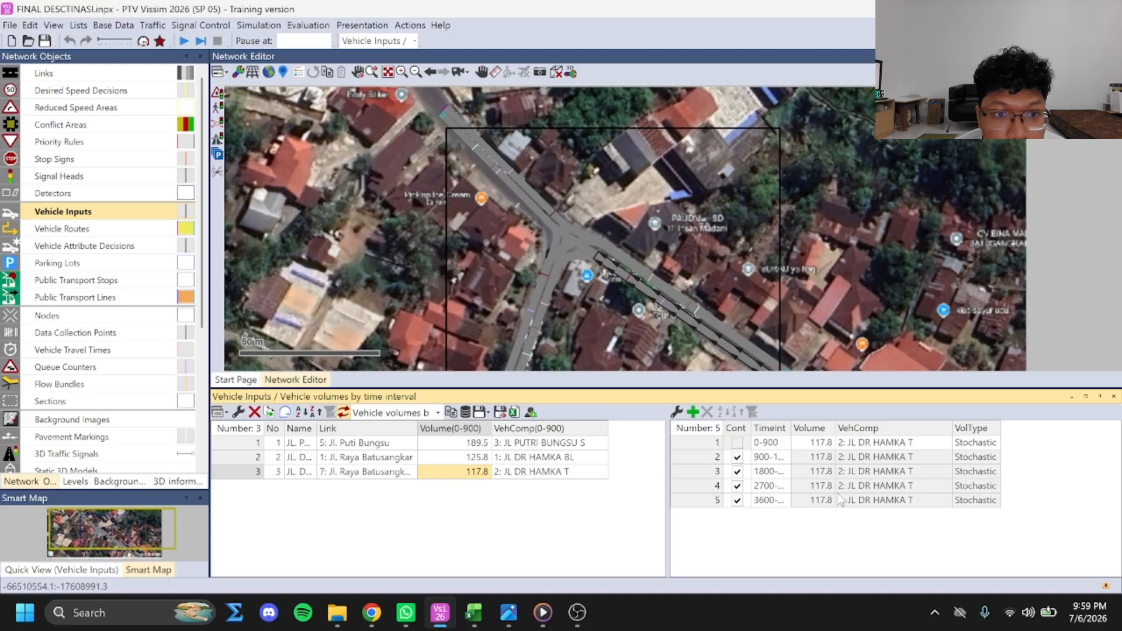
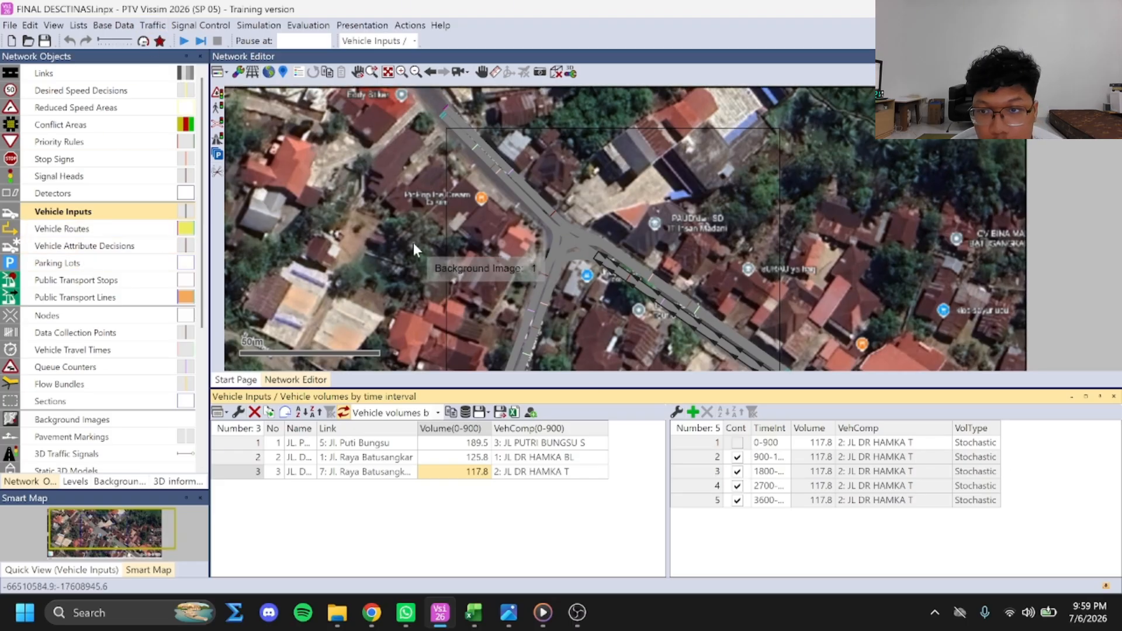
Examine the settings of the node Coba gengs around the junction and close them without changes
{"action": "left_click", "coordinate": [373, 202]}
{"action": "left_click", "coordinate": [373, 202]}
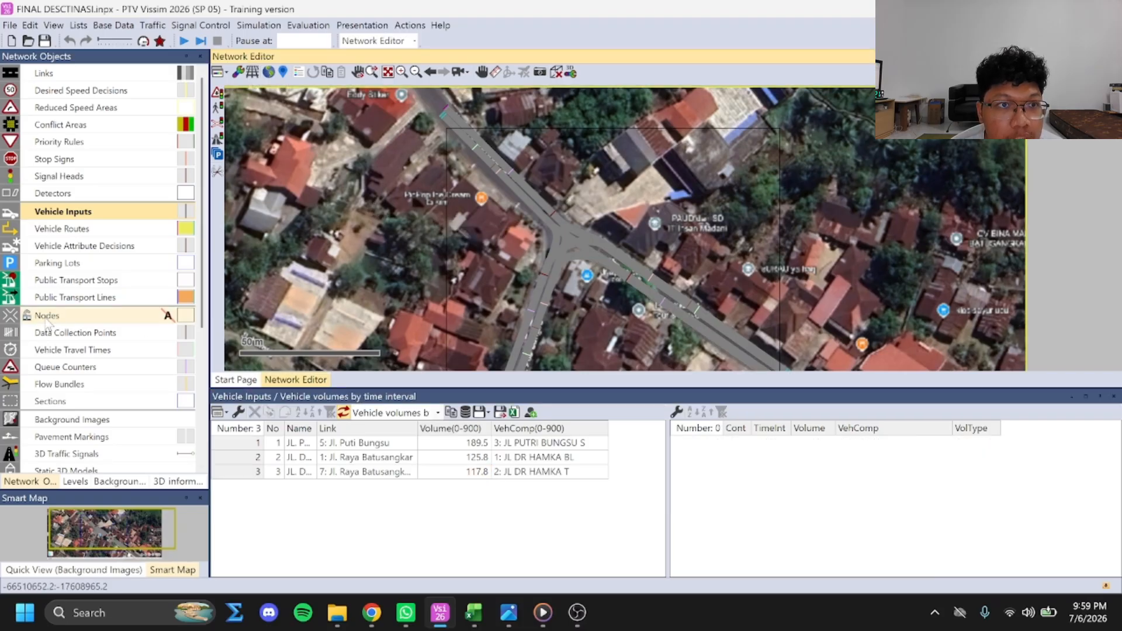
{"action": "left_click", "coordinate": [447, 234]}
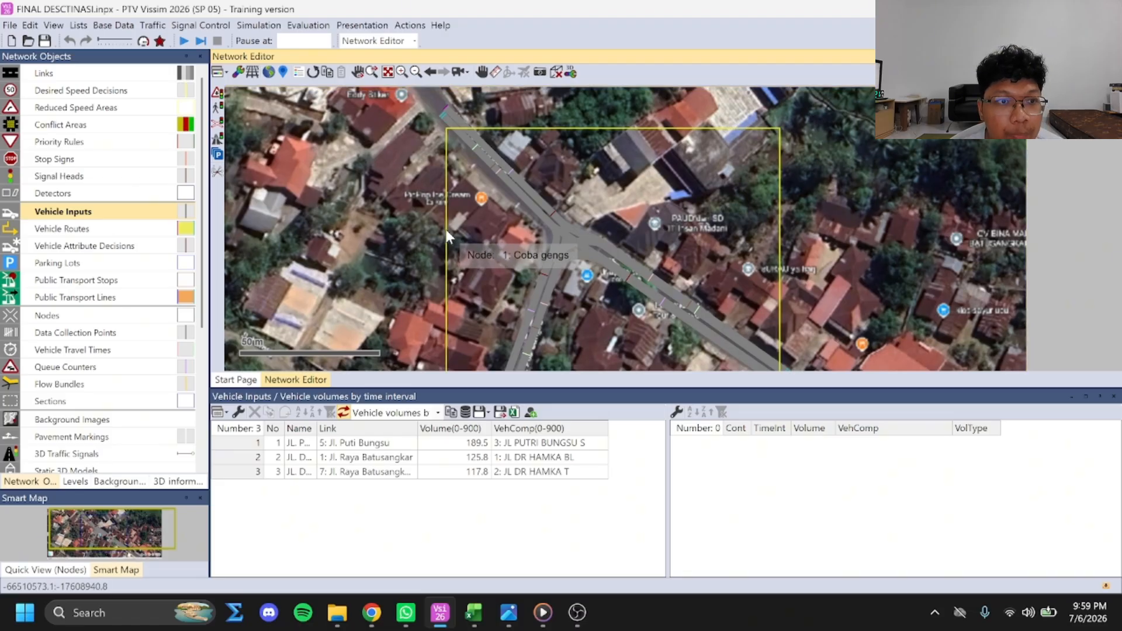
{"action": "double_click", "coordinate": [447, 234]}
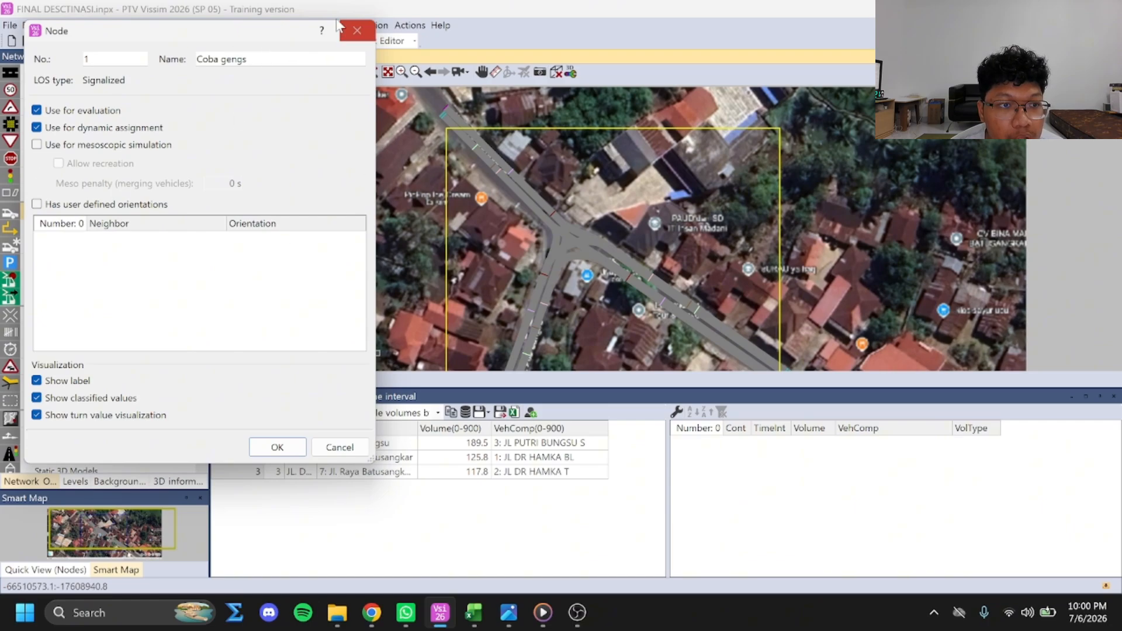
{"action": "left_click", "coordinate": [357, 30]}
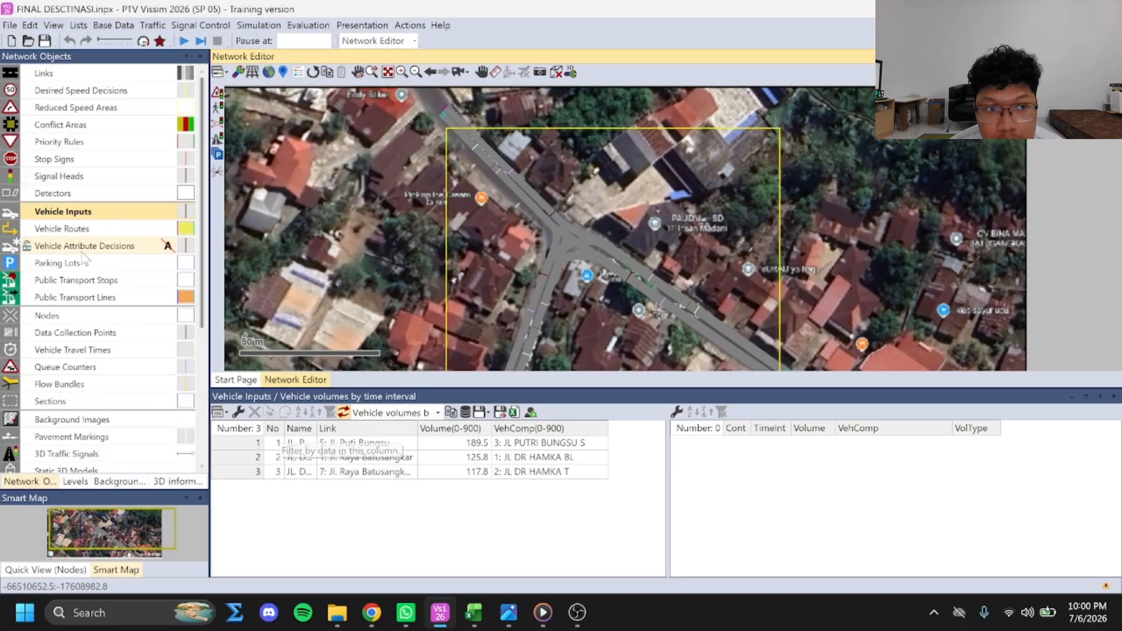
Review the list of nodes, and close it together with the vehicle inputs list
{"action": "left_click", "coordinate": [456, 218]}
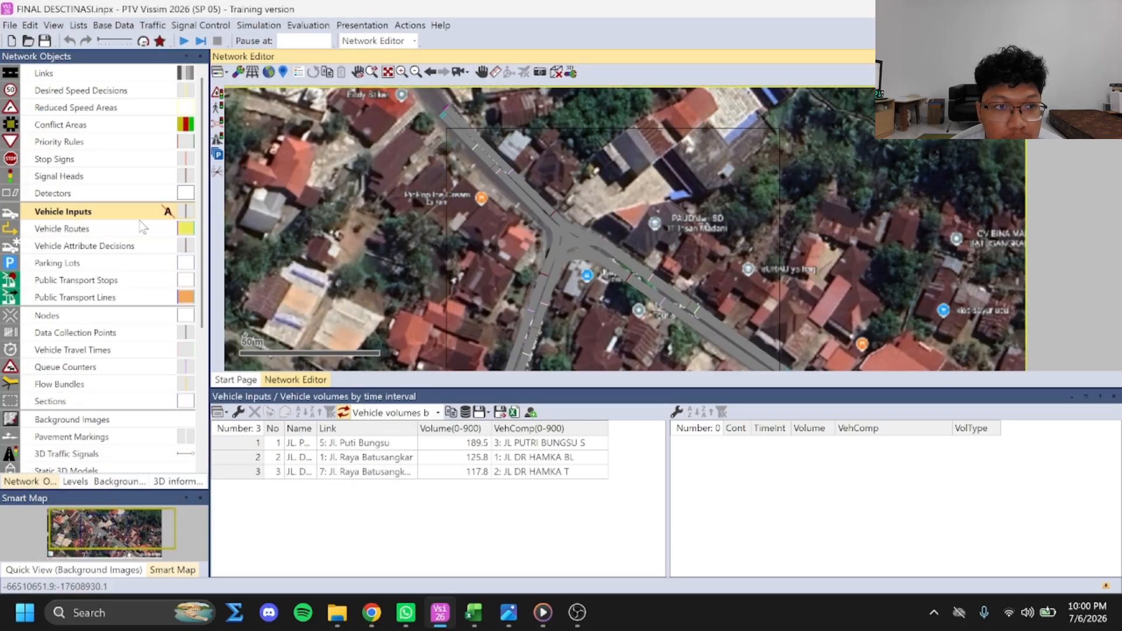
{"action": "right_click", "coordinate": [71, 316]}
{"action": "left_click", "coordinate": [312, 443]}
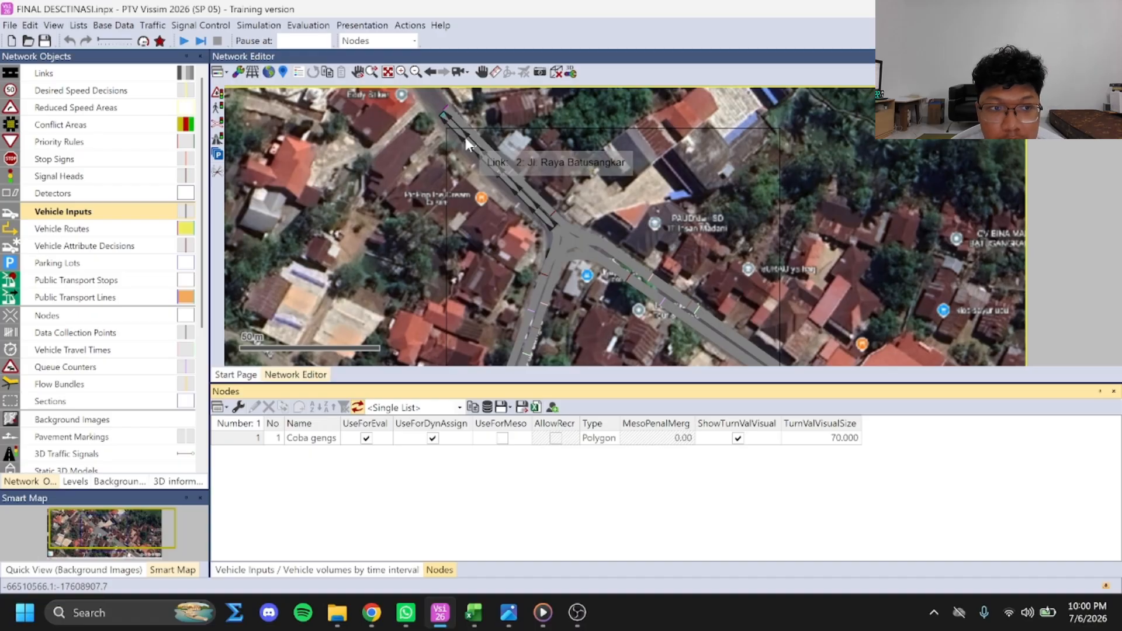
{"action": "left_click", "coordinate": [1113, 391]}
{"action": "left_click", "coordinate": [1114, 391]}
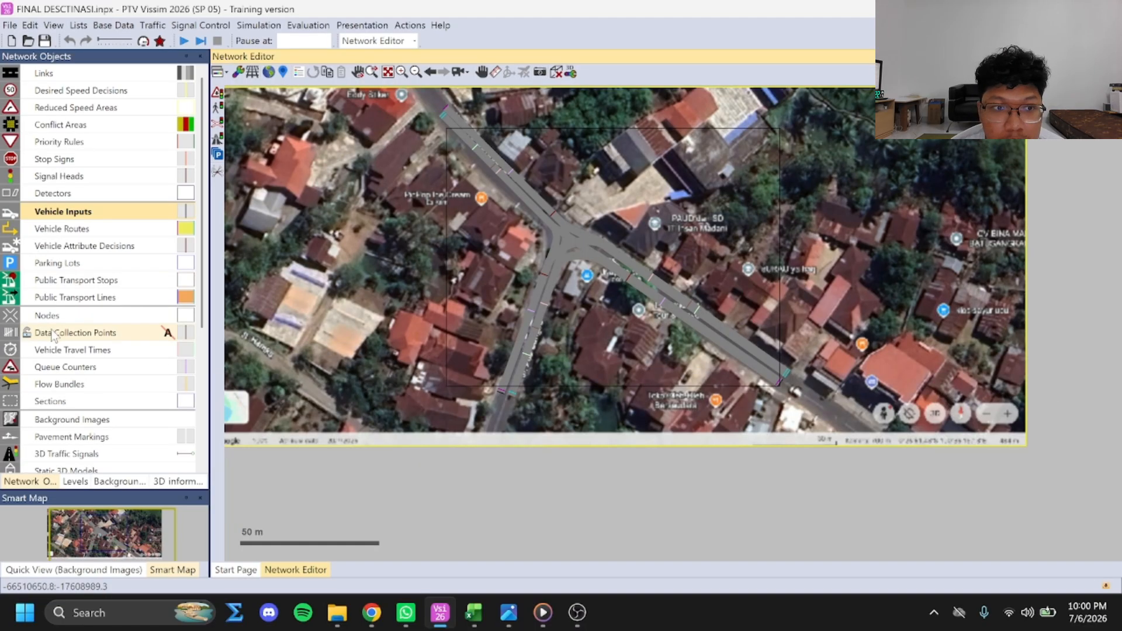
Open the list of data collection points and locate the point DR HAMKA BL in the network
{"action": "right_click", "coordinate": [65, 336]}
{"action": "left_click", "coordinate": [94, 342]}
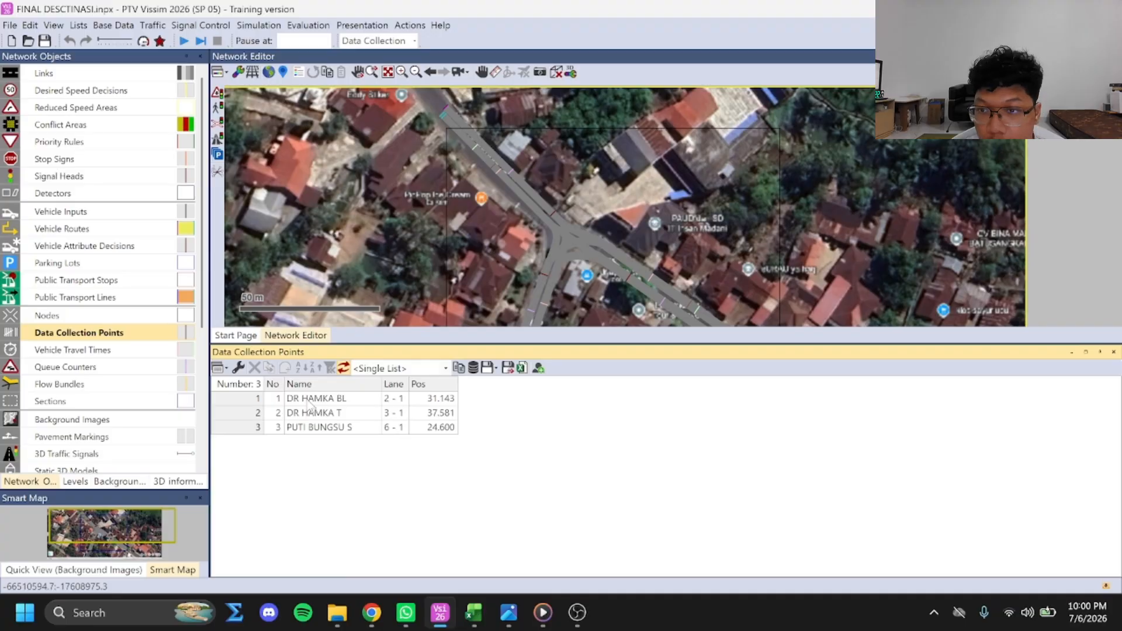
{"action": "left_click", "coordinate": [309, 400]}
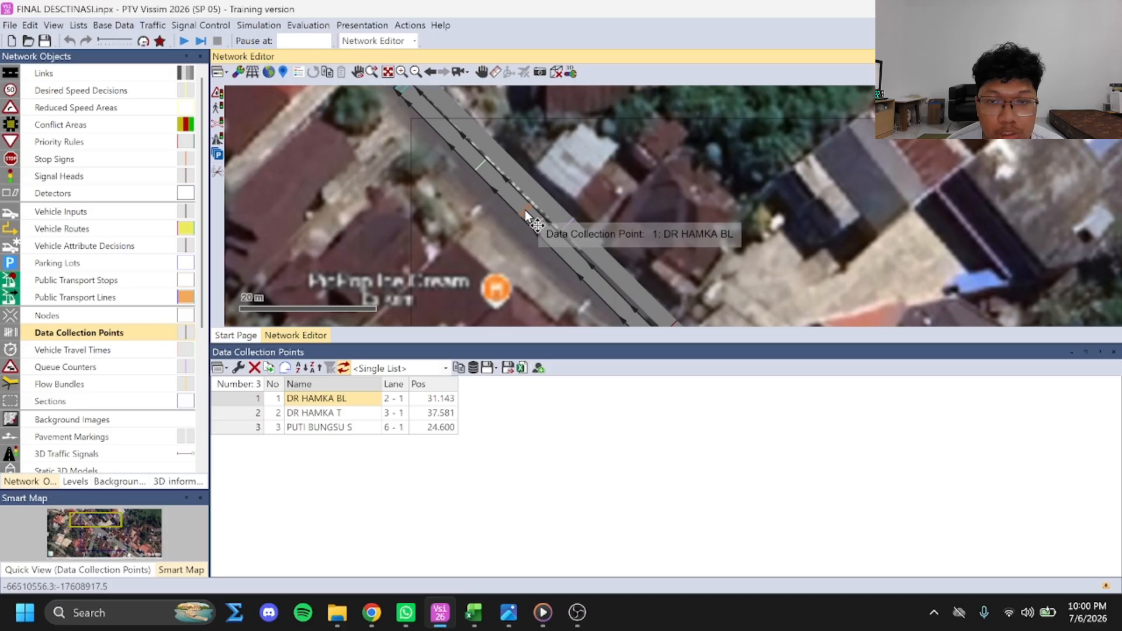
{"action": "scroll", "coordinate": [570, 216], "scroll_direction": "down", "scroll_amount": 3}
{"action": "scroll", "coordinate": [569, 219], "scroll_direction": "down", "scroll_amount": 1}
{"action": "left_click_drag", "start_coordinate": [681, 283], "coordinate": [608, 181]}
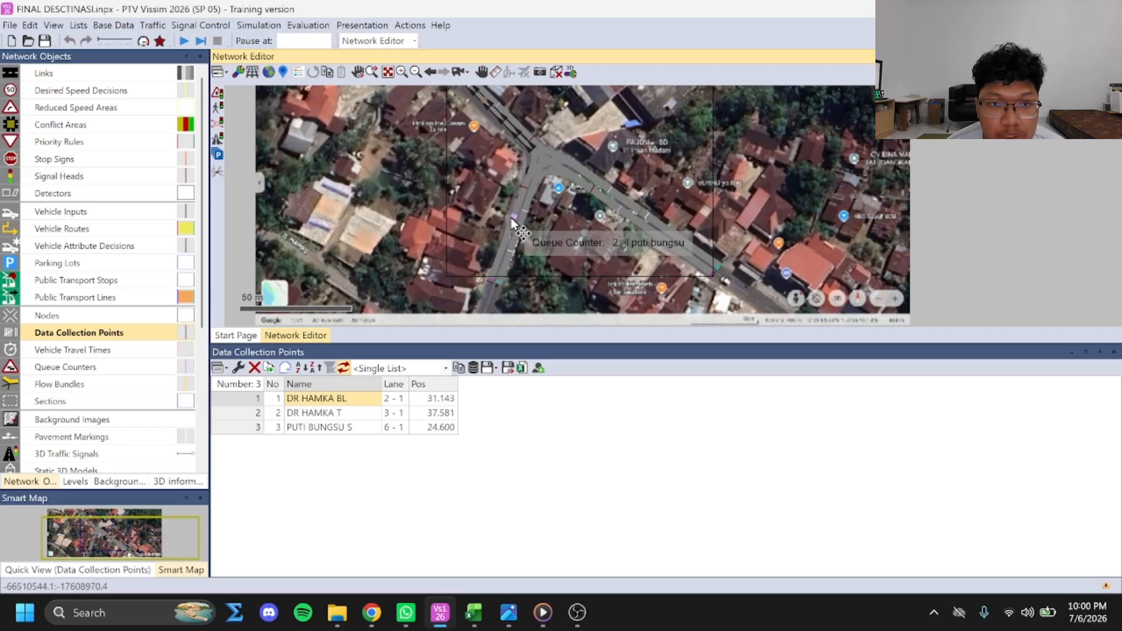
Locate the data collection points PUTI BUNGSU S and DR HAMKA T on their links
{"action": "scroll", "coordinate": [510, 223], "scroll_direction": "up", "scroll_amount": 4}
{"action": "left_click_drag", "start_coordinate": [497, 224], "coordinate": [480, 183]}
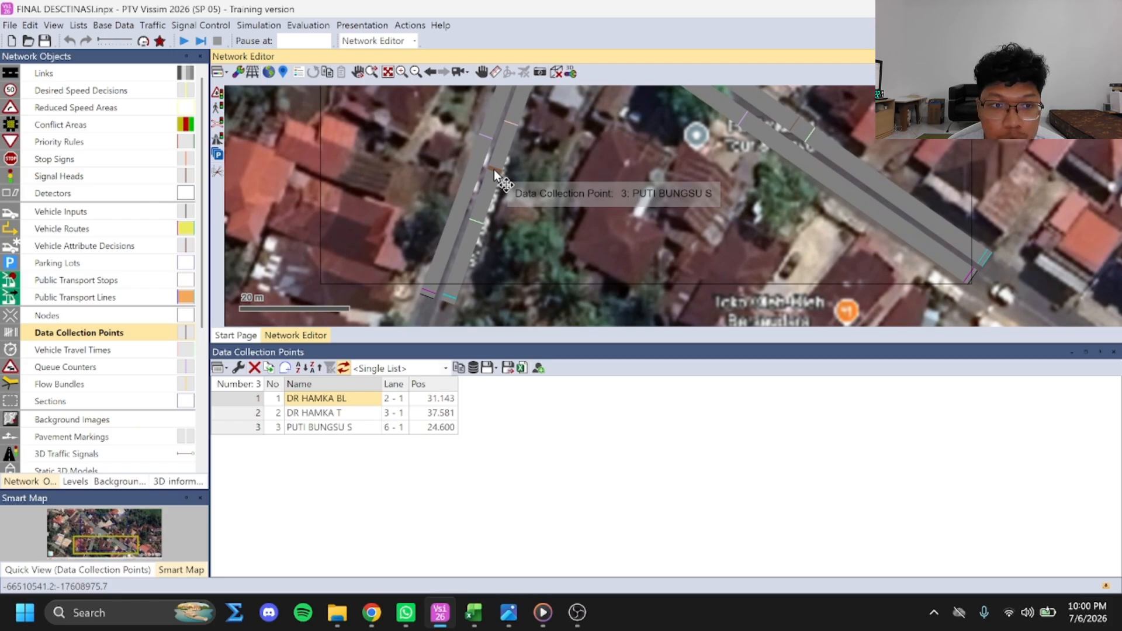
{"action": "scroll", "coordinate": [637, 304], "scroll_direction": "down", "scroll_amount": 3}
{"action": "scroll", "coordinate": [686, 240], "scroll_direction": "up", "scroll_amount": 3}
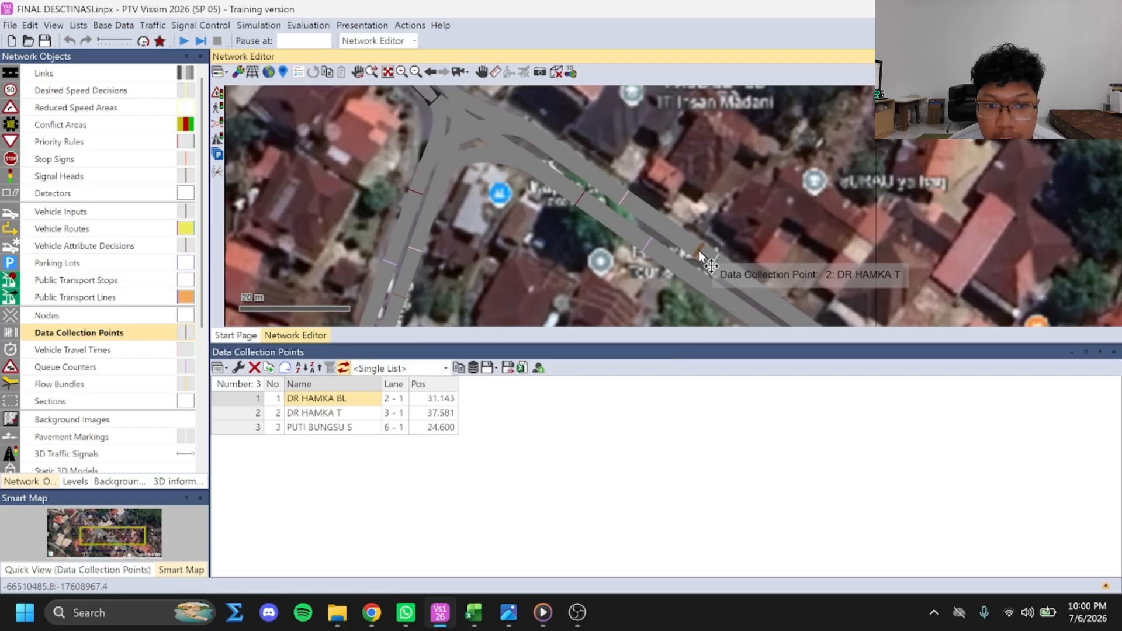
{"action": "scroll", "coordinate": [574, 244], "scroll_direction": "down", "scroll_amount": 2}
Open the list of vehicle travel time measurements, bringing the Jl. Raya Batusangkar approach on link 2 into view
{"action": "left_click", "coordinate": [87, 349]}
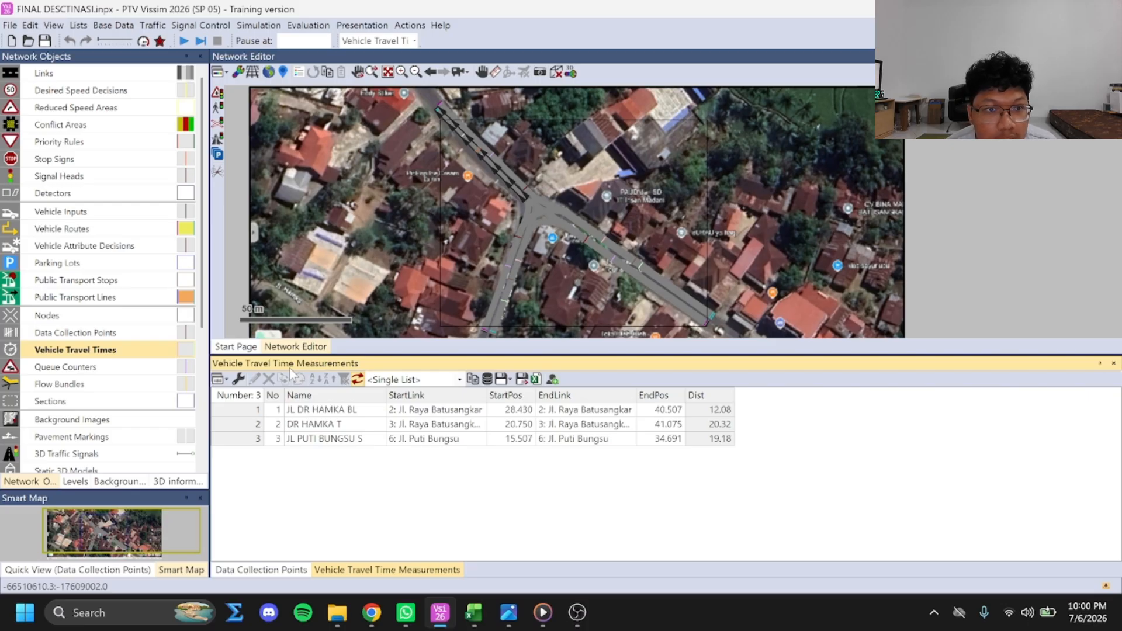
{"action": "left_click", "coordinate": [389, 164]}
{"action": "scroll", "coordinate": [456, 157], "scroll_direction": "up", "scroll_amount": 4}
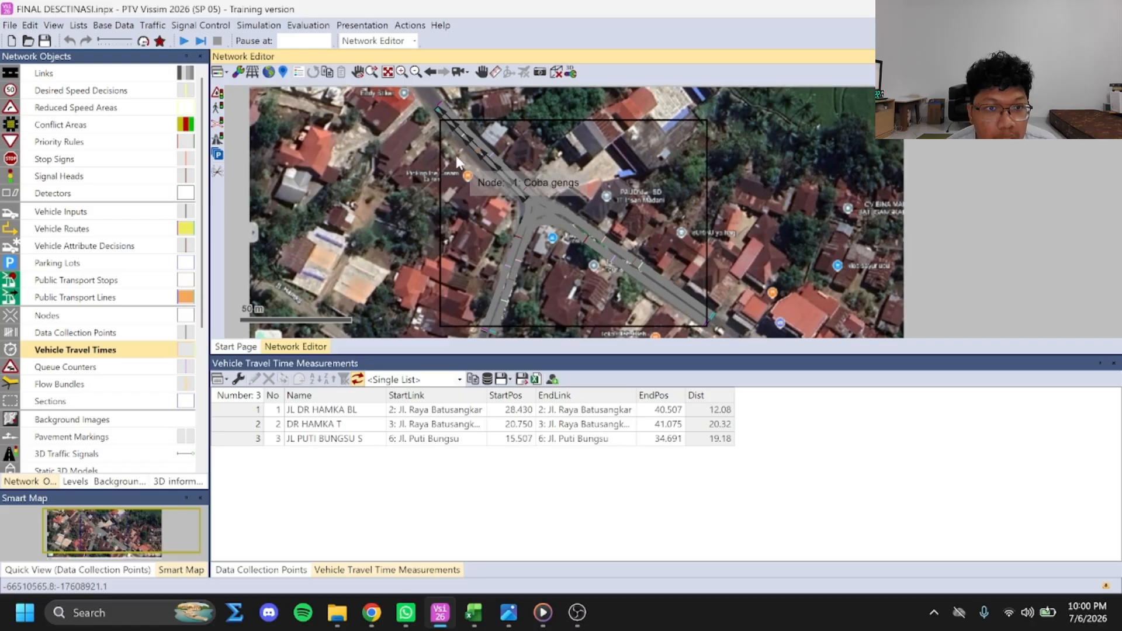
{"action": "left_click_drag", "start_coordinate": [458, 148], "coordinate": [449, 269]}
Examine the start and end sections of the travel time measurement JL DR HAMKA BL on link 2
{"action": "left_click", "coordinate": [318, 408]}
{"action": "left_click", "coordinate": [533, 267]}
{"action": "scroll", "coordinate": [533, 272], "scroll_direction": "down", "scroll_amount": 1}
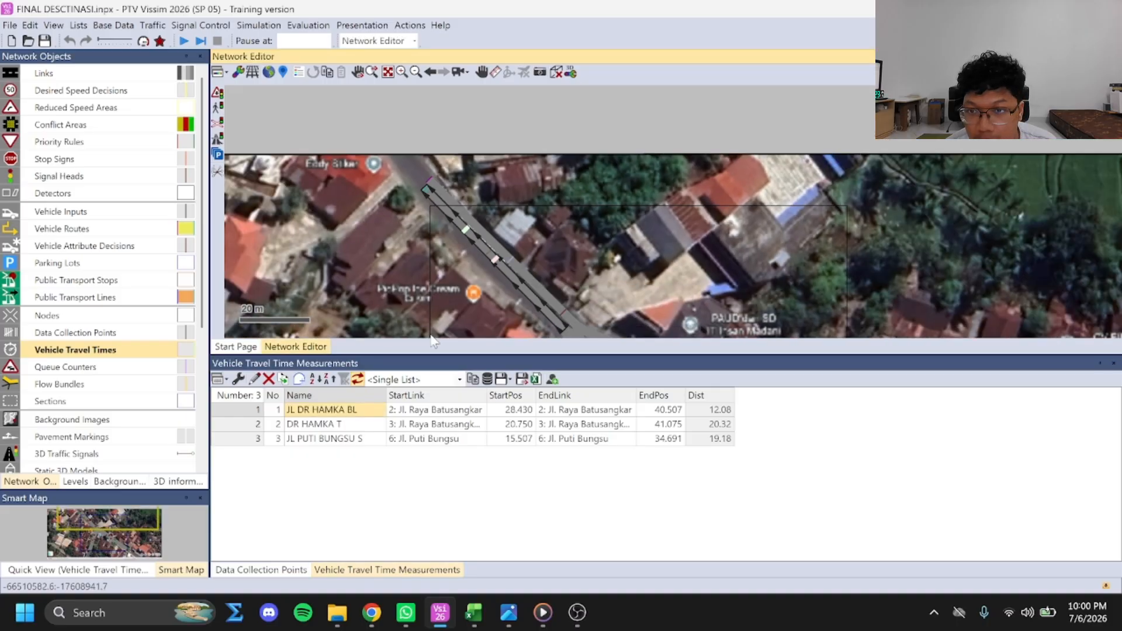
{"action": "scroll", "coordinate": [486, 265], "scroll_direction": "up", "scroll_amount": 3}
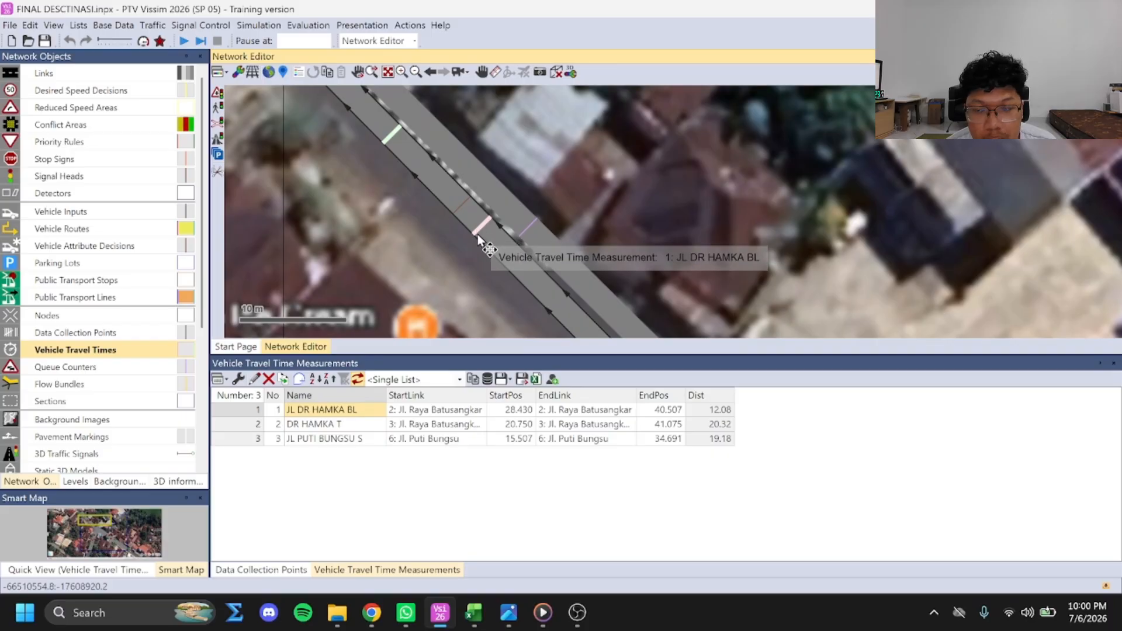
{"action": "left_click_drag", "start_coordinate": [382, 126], "coordinate": [423, 212]}
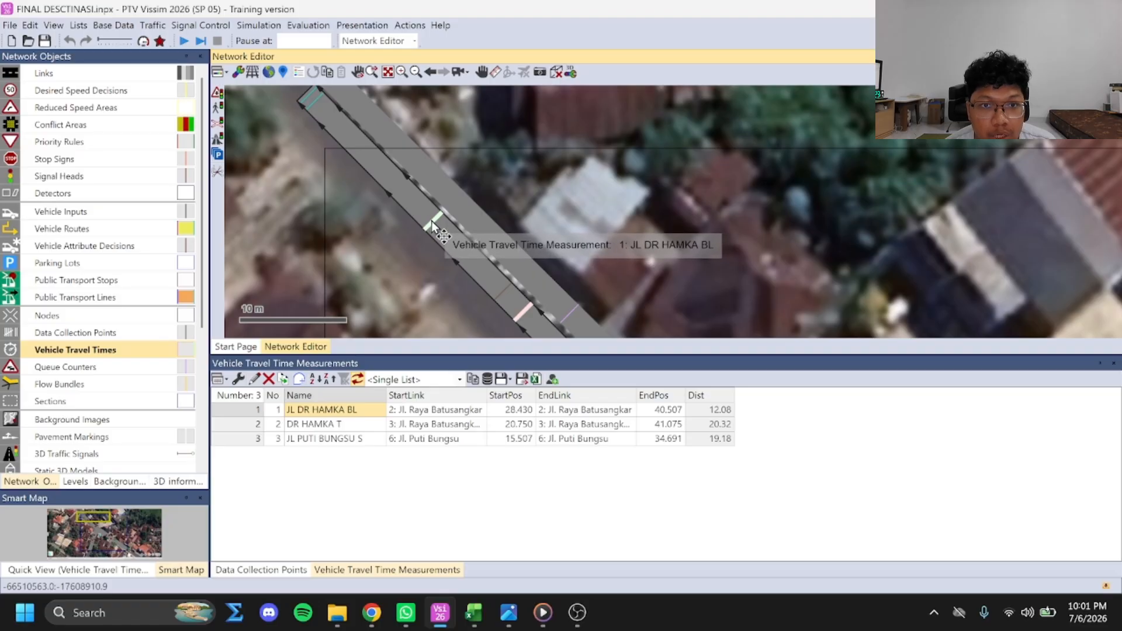
{"action": "scroll", "coordinate": [674, 265], "scroll_direction": "down", "scroll_amount": 2}
Locate the travel time measurements DR HAMKA T and JL PUTI BUNGSU S in the network
{"action": "left_click", "coordinate": [339, 422]}
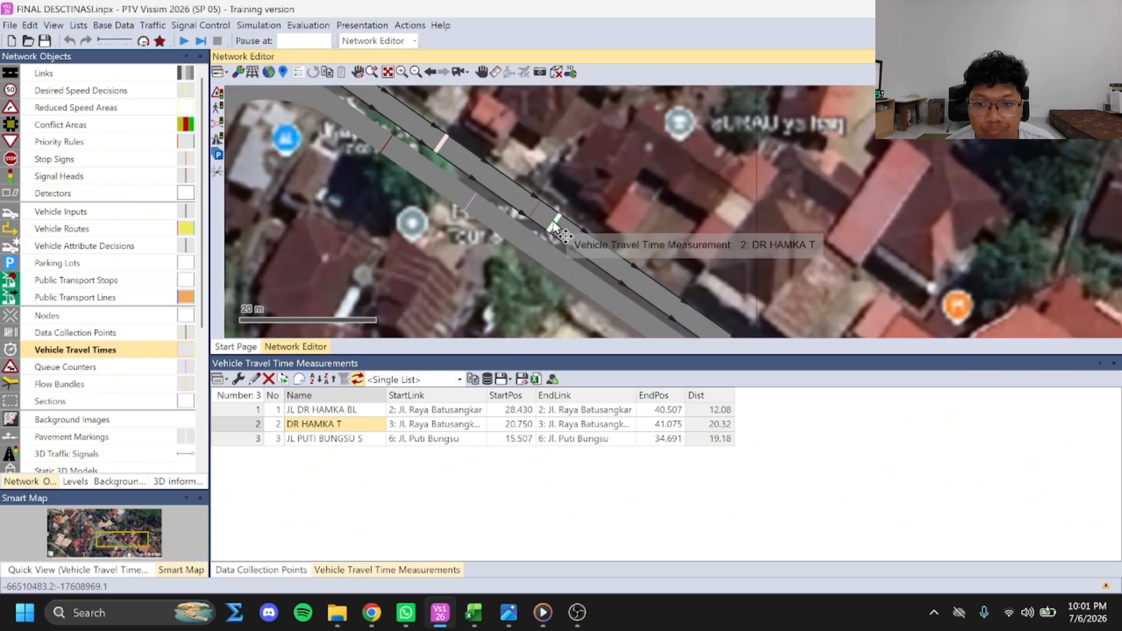
{"action": "key", "text": "Down"}
{"action": "scroll", "coordinate": [526, 170], "scroll_direction": "down", "scroll_amount": 2}
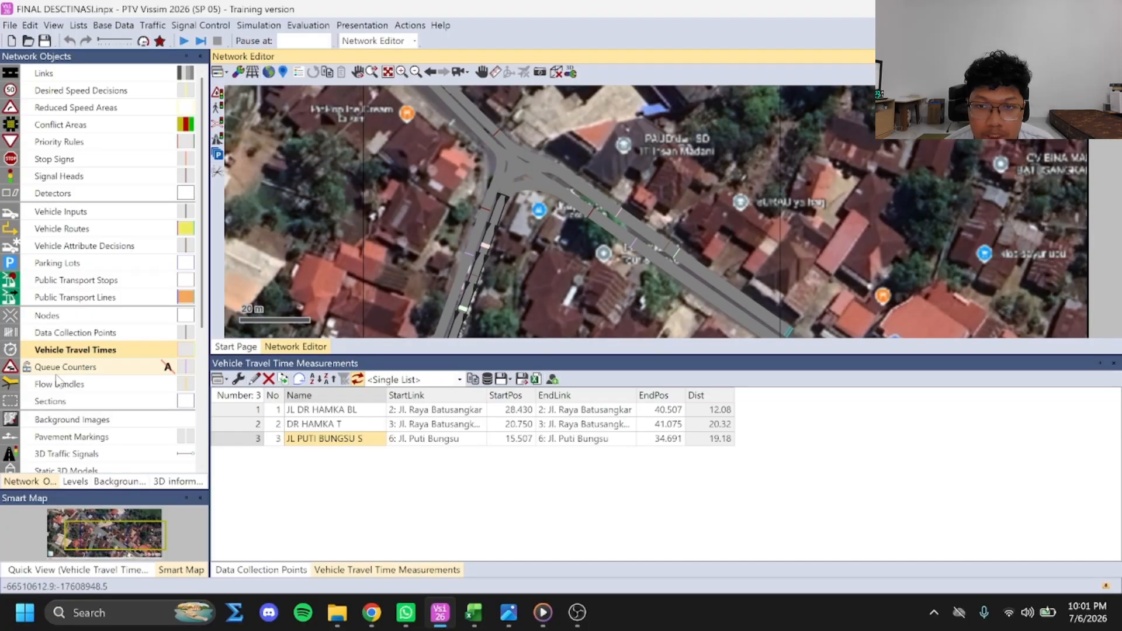
Open the list of queue counters and examine the position of counter 1 on link 7
{"action": "right_click", "coordinate": [71, 372]}
{"action": "left_click", "coordinate": [88, 370]}
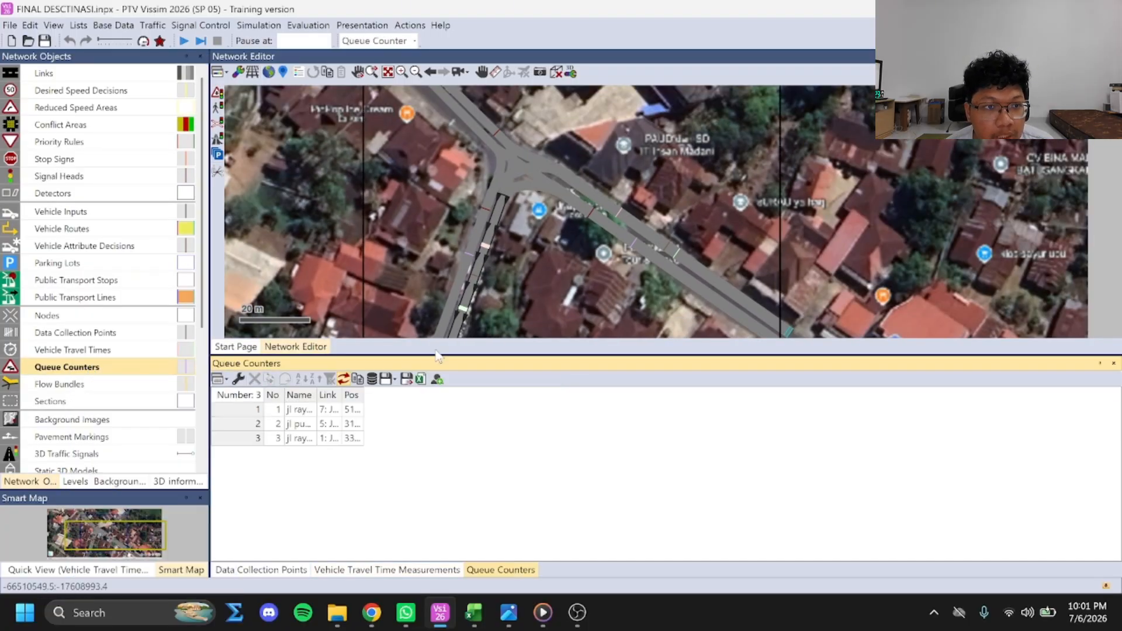
{"action": "double_click", "coordinate": [299, 410]}
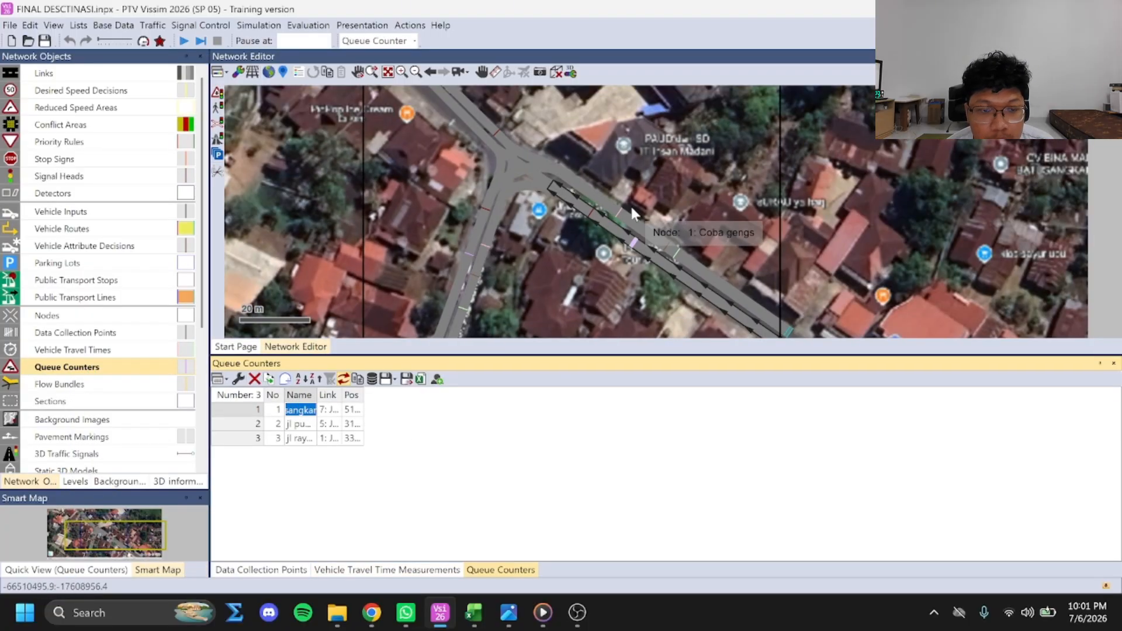
{"action": "scroll", "coordinate": [611, 227], "scroll_direction": "up", "scroll_amount": 1}
{"action": "left_click_drag", "start_coordinate": [654, 257], "coordinate": [575, 201]}
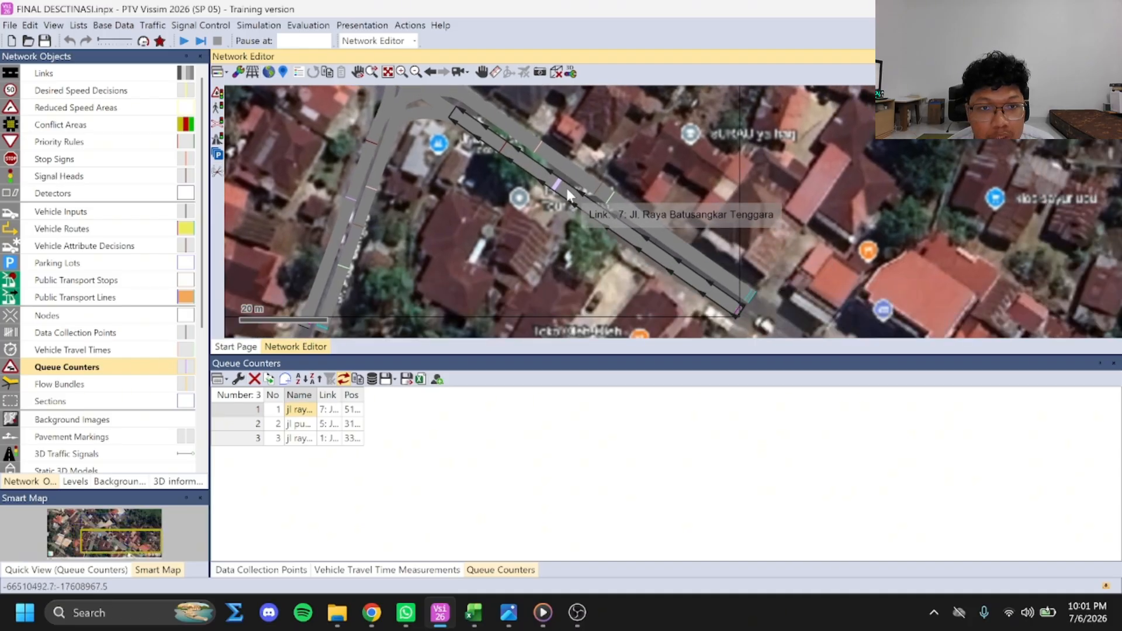
{"action": "scroll", "coordinate": [447, 221], "scroll_direction": "down", "scroll_amount": 2}
{"action": "left_click_drag", "start_coordinate": [449, 214], "coordinate": [467, 242]}
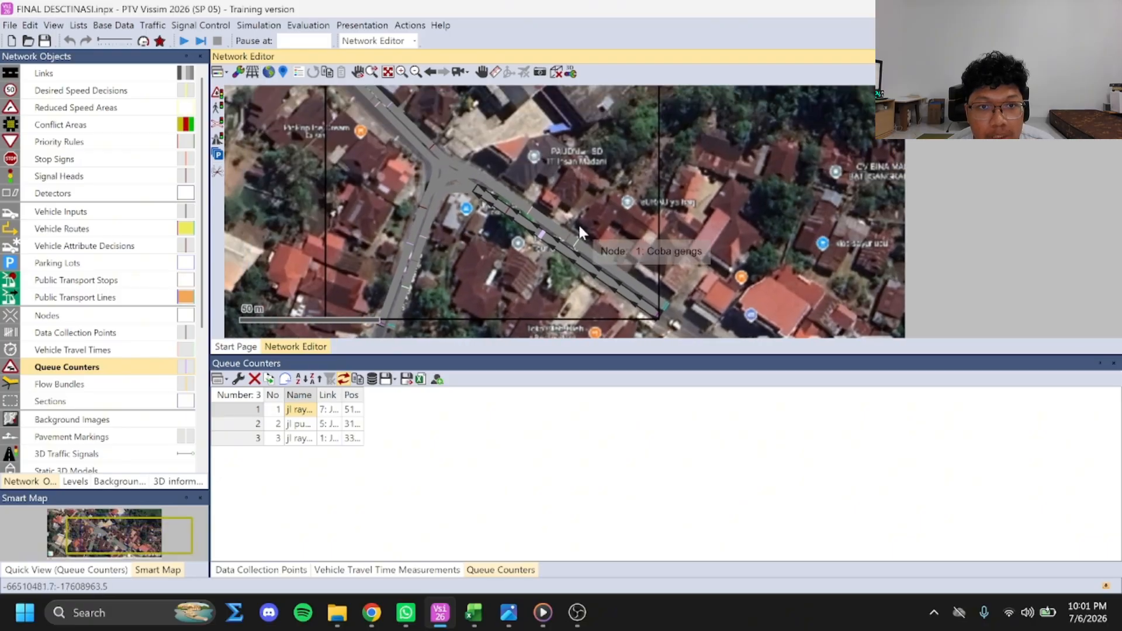
{"action": "scroll", "coordinate": [573, 235], "scroll_direction": "up", "scroll_amount": 2}
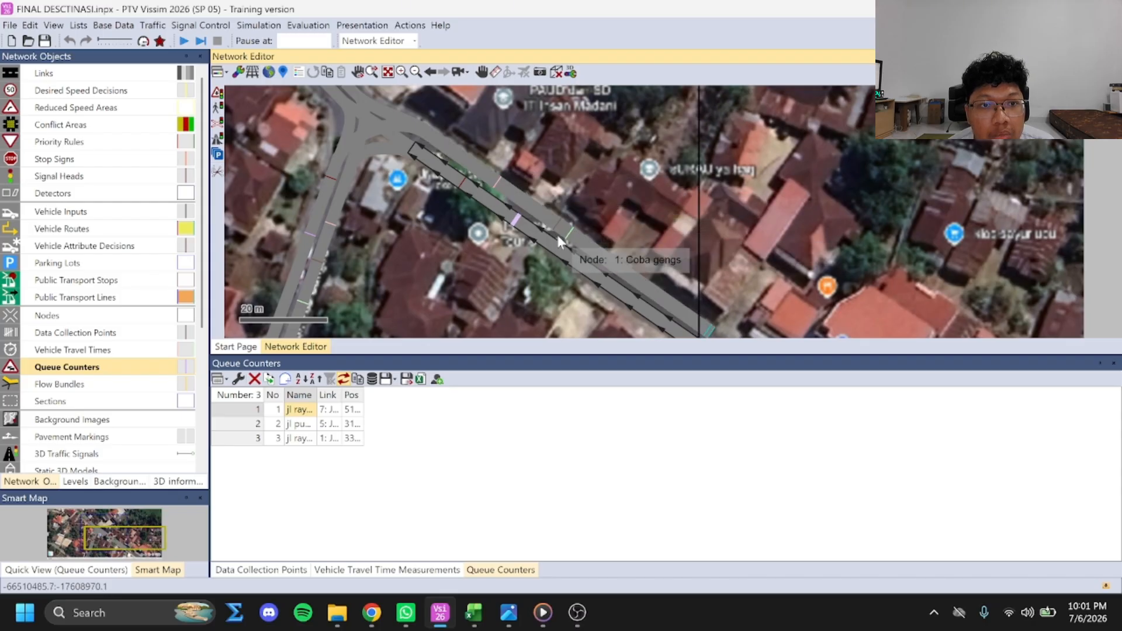
Locate the queue counters on Jl. Puti Bungsu, link 7 and link 1 in the network
{"action": "left_click", "coordinate": [298, 423]}
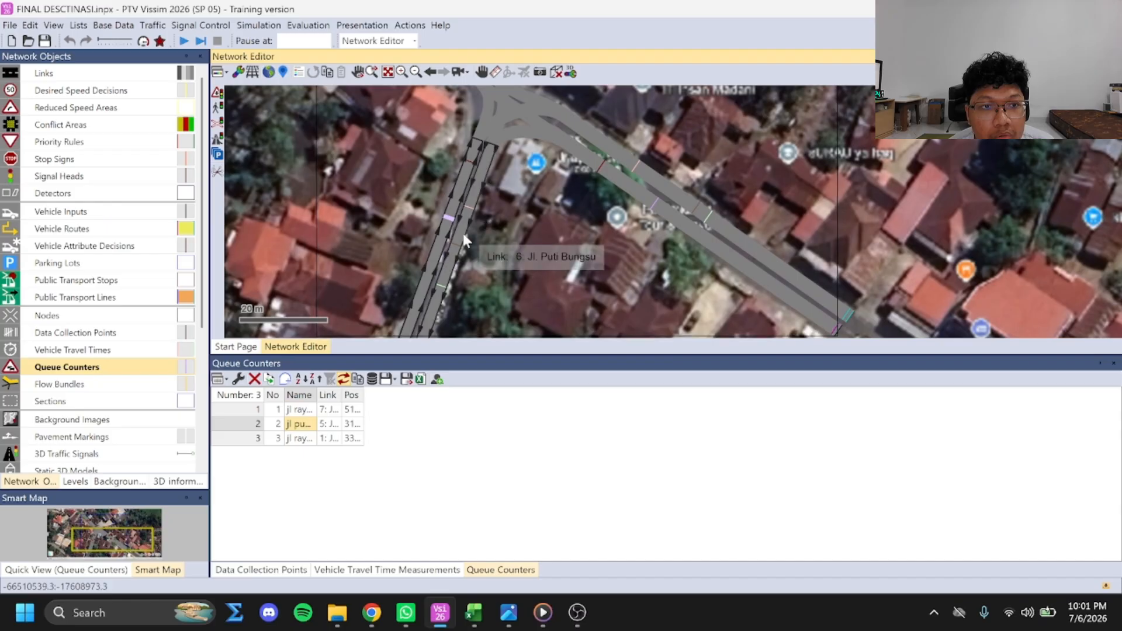
{"action": "left_click_drag", "start_coordinate": [474, 237], "coordinate": [547, 192]}
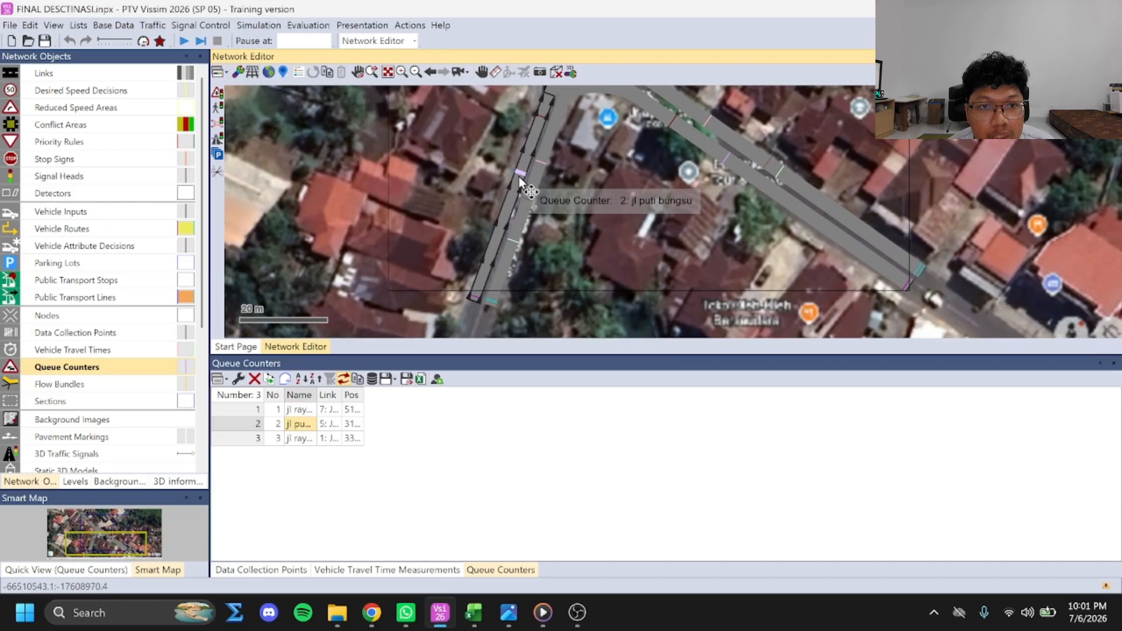
{"action": "left_click_drag", "start_coordinate": [582, 193], "coordinate": [638, 359]}
{"action": "left_click", "coordinate": [301, 409]}
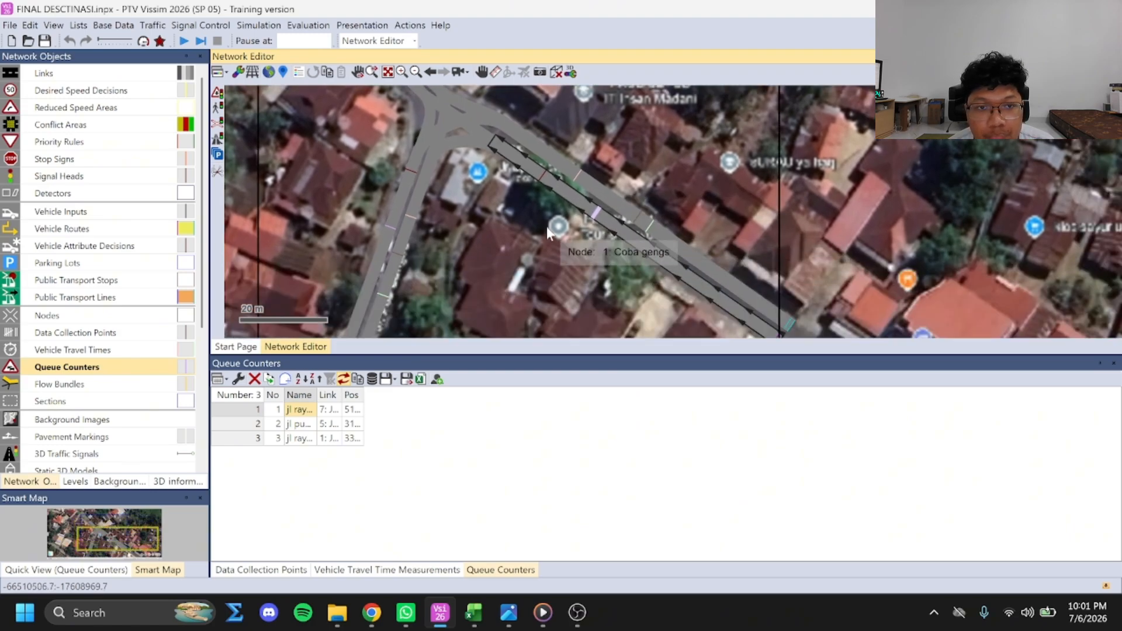
{"action": "left_click", "coordinate": [302, 439]}
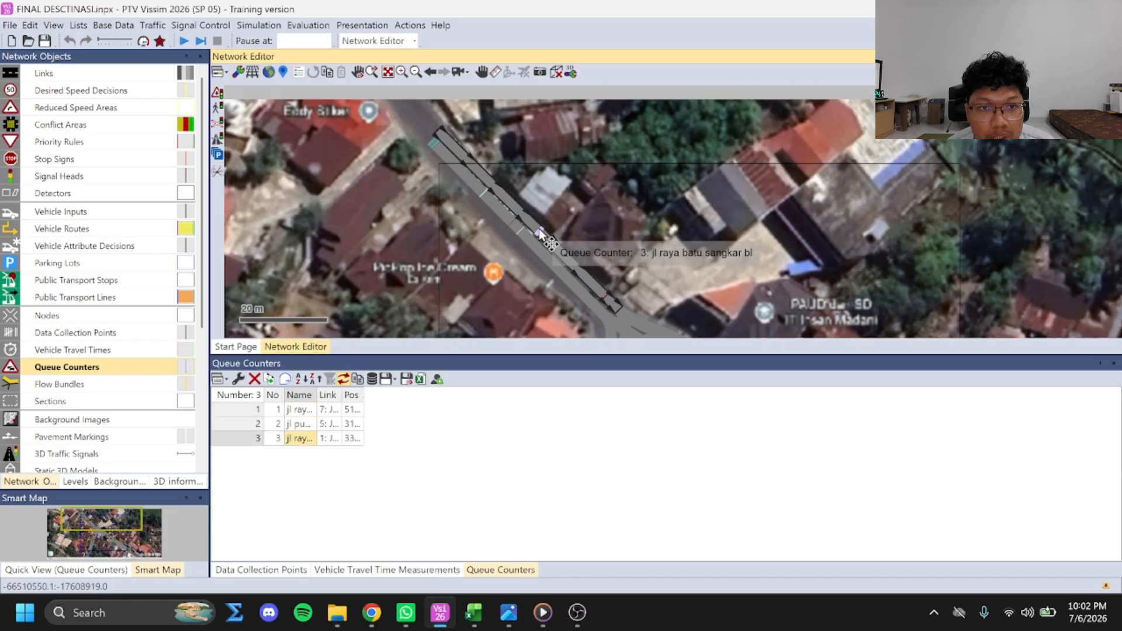
Open the list of signal heads with their lanes, positions and signal groups, keeping the junction in view
{"action": "left_click", "coordinate": [67, 177]}
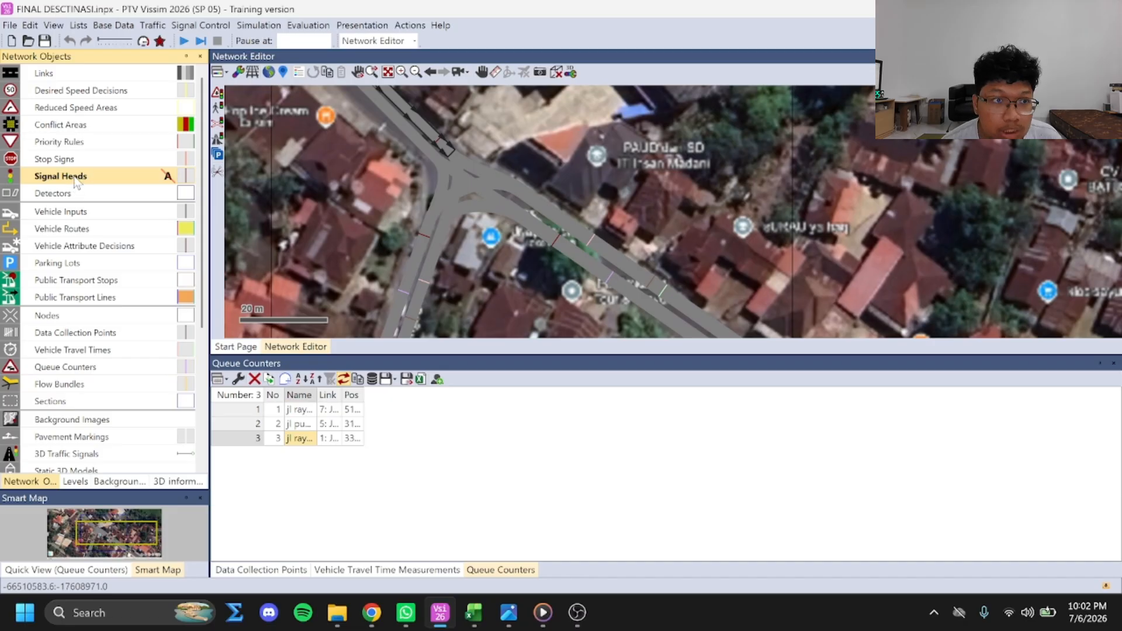
{"action": "right_click", "coordinate": [75, 178]}
{"action": "left_click", "coordinate": [95, 182]}
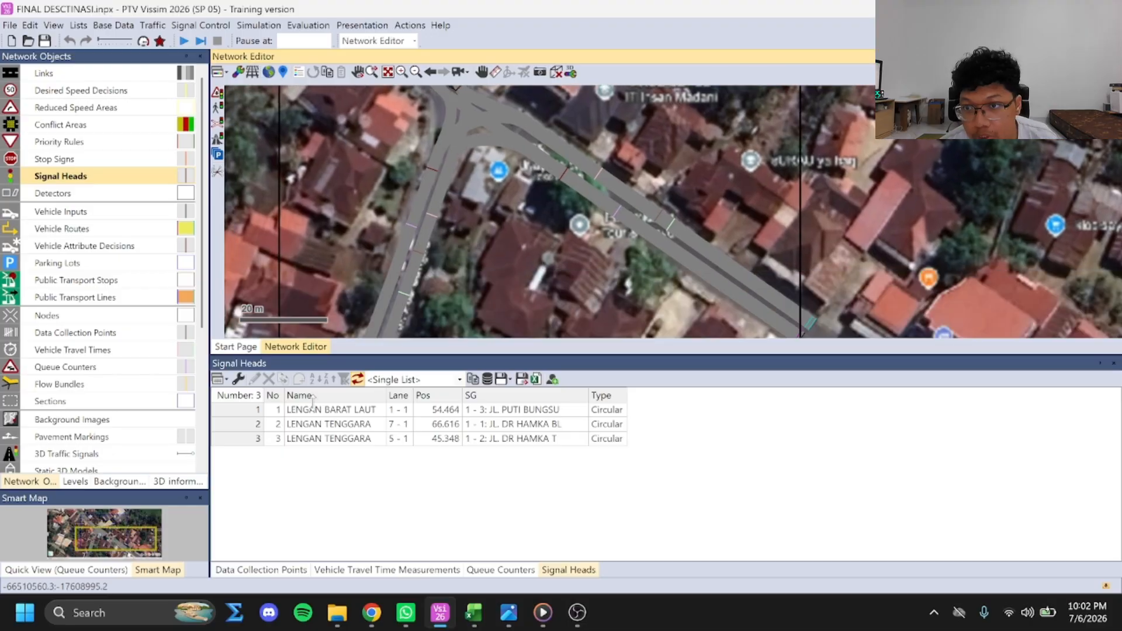
Locate the signal head LENGAN BARAT LAUT and the two LENGAN TENGGARA heads on links 7 and 5
{"action": "left_click", "coordinate": [322, 409]}
{"action": "left_click_drag", "start_coordinate": [539, 199], "coordinate": [517, 289]}
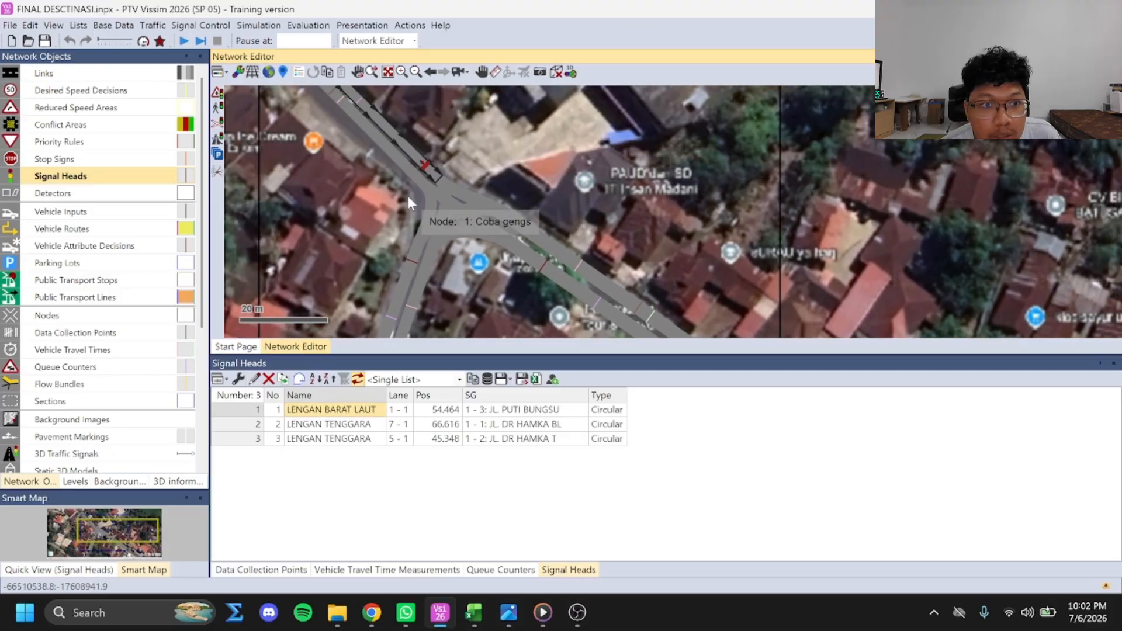
{"action": "left_click_drag", "start_coordinate": [408, 195], "coordinate": [457, 271]}
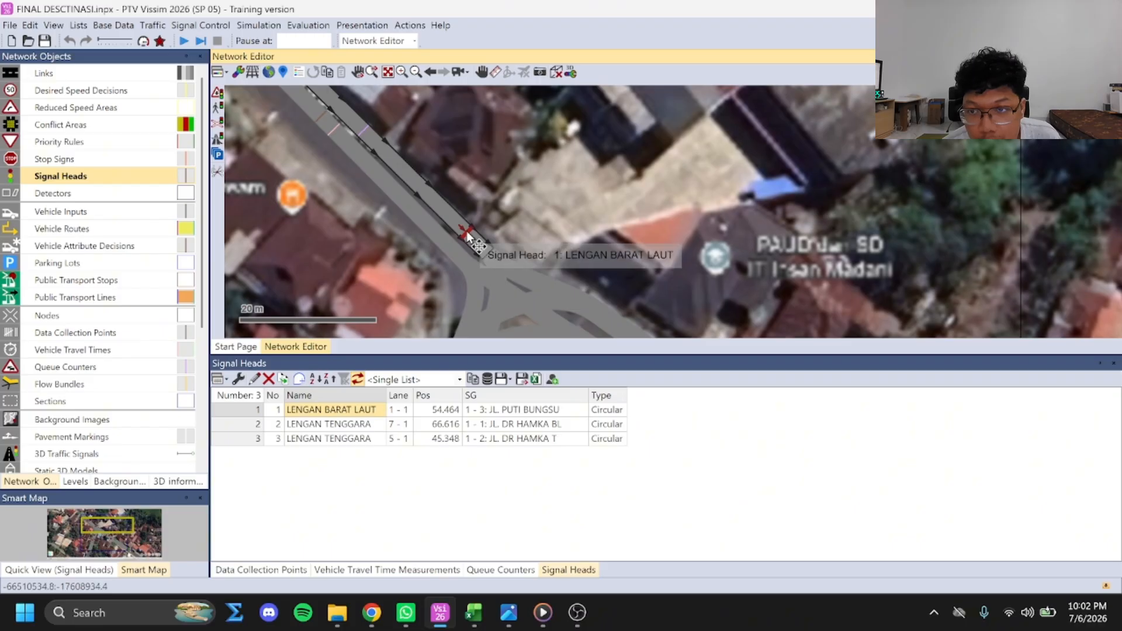
{"action": "left_click_drag", "start_coordinate": [482, 256], "coordinate": [493, 182]}
{"action": "scroll", "coordinate": [493, 182], "scroll_direction": "down", "scroll_amount": 1}
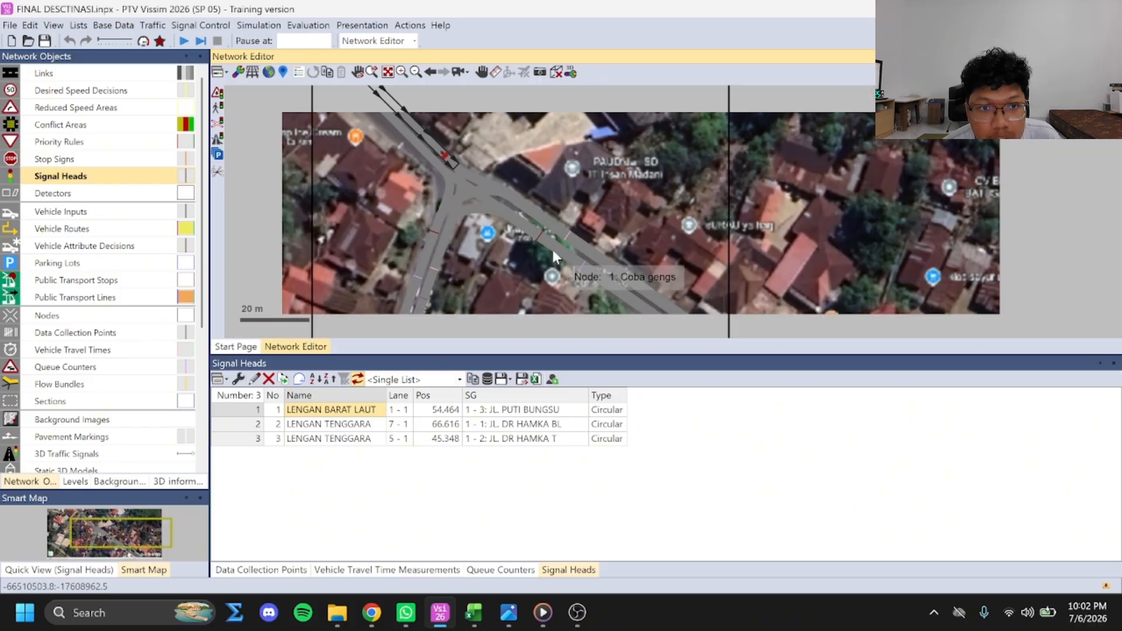
{"action": "left_click", "coordinate": [366, 425]}
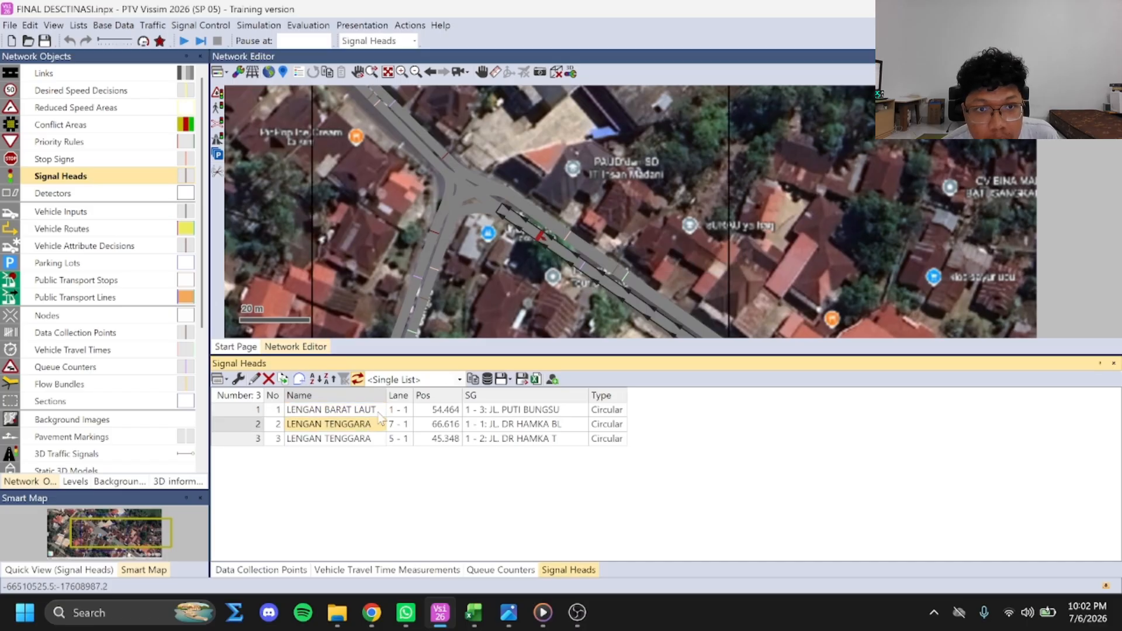
{"action": "left_click", "coordinate": [355, 440]}
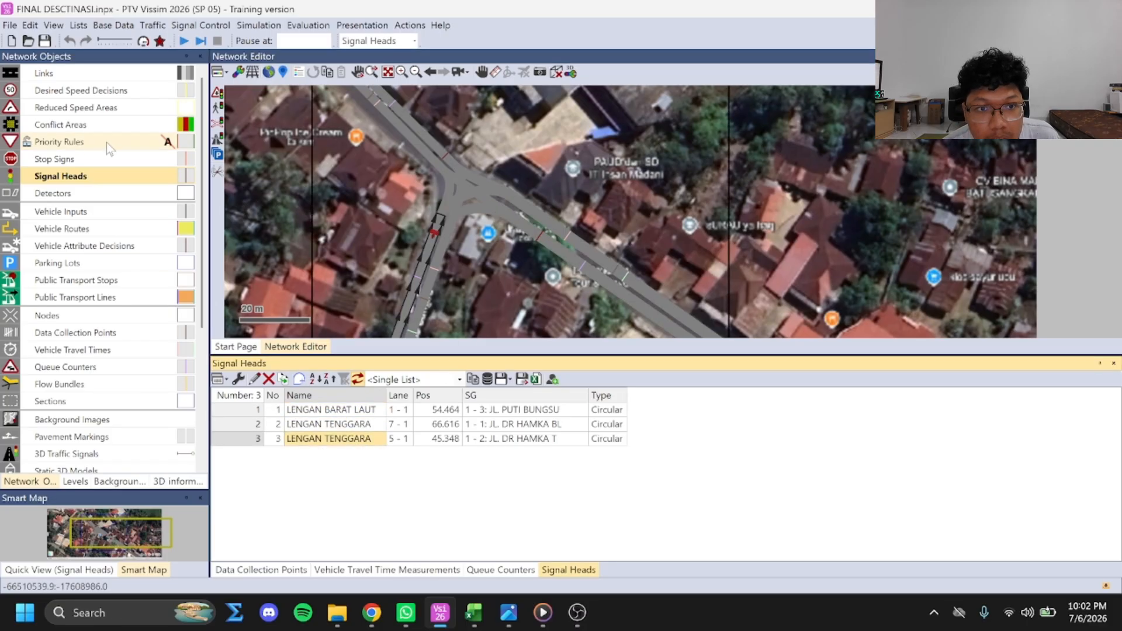
Examine the properties of the signal head LENGAN BARAT LAUT on link 1 from the signal heads list, leaving them unchanged
{"action": "right_click", "coordinate": [65, 172]}
{"action": "left_click", "coordinate": [94, 179]}
{"action": "left_click", "coordinate": [323, 410]}
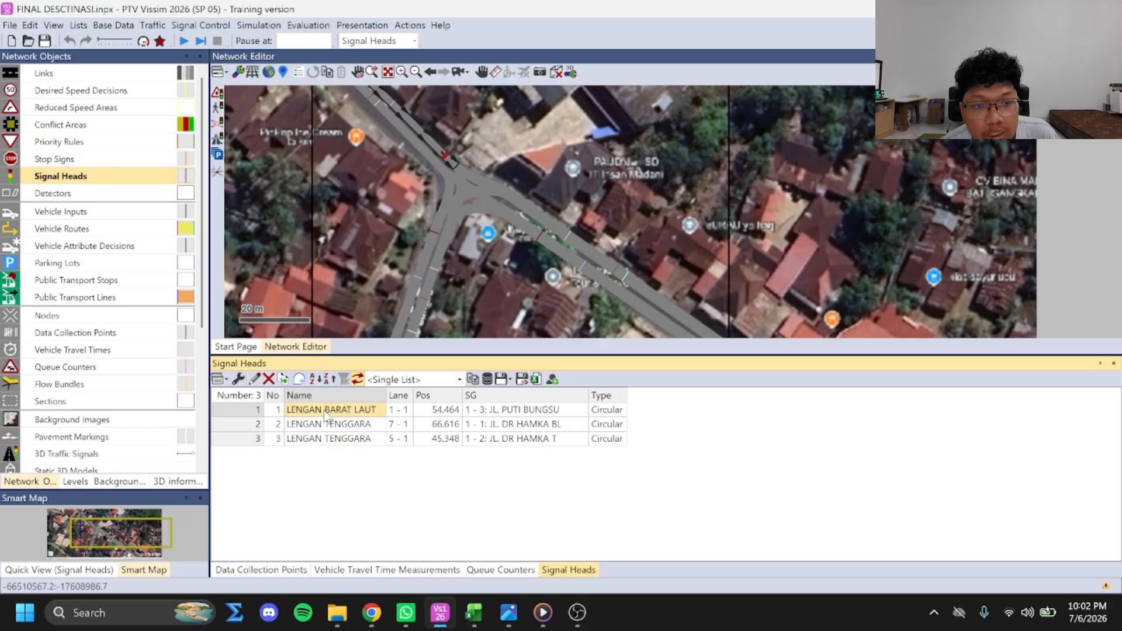
{"action": "right_click", "coordinate": [324, 410]}
{"action": "left_click", "coordinate": [359, 493]}
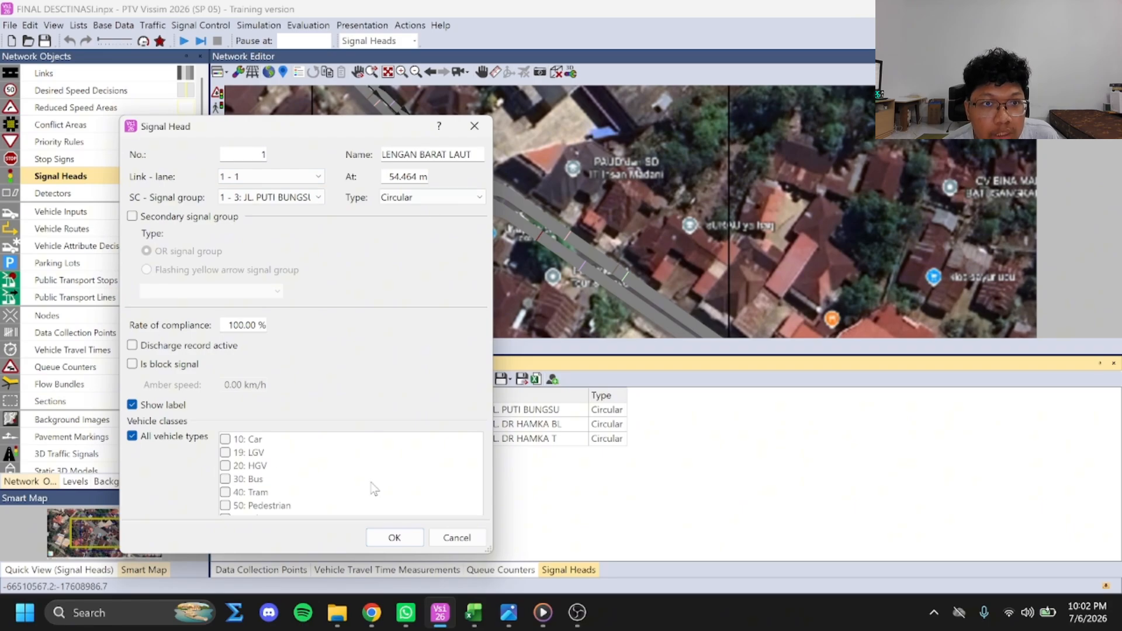
{"action": "left_click", "coordinate": [457, 537]}
Examine the properties of the two LENGAN TENGGARA signal heads on links 7 and 5, leaving them unchanged
{"action": "left_click", "coordinate": [328, 424]}
{"action": "right_click", "coordinate": [327, 424]}
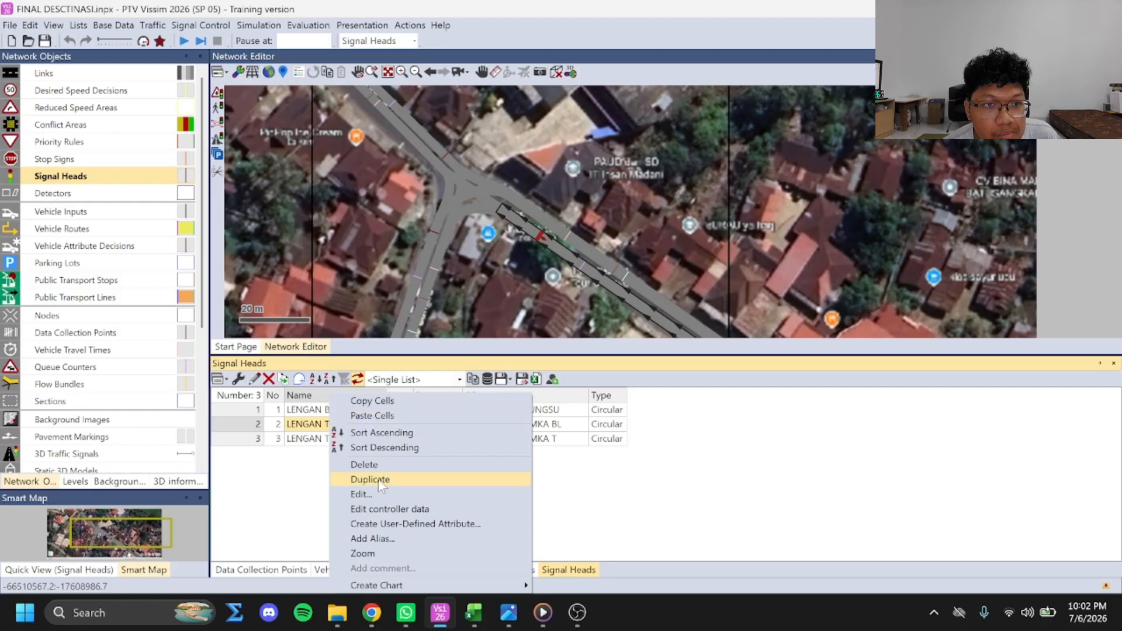
{"action": "left_click", "coordinate": [371, 494]}
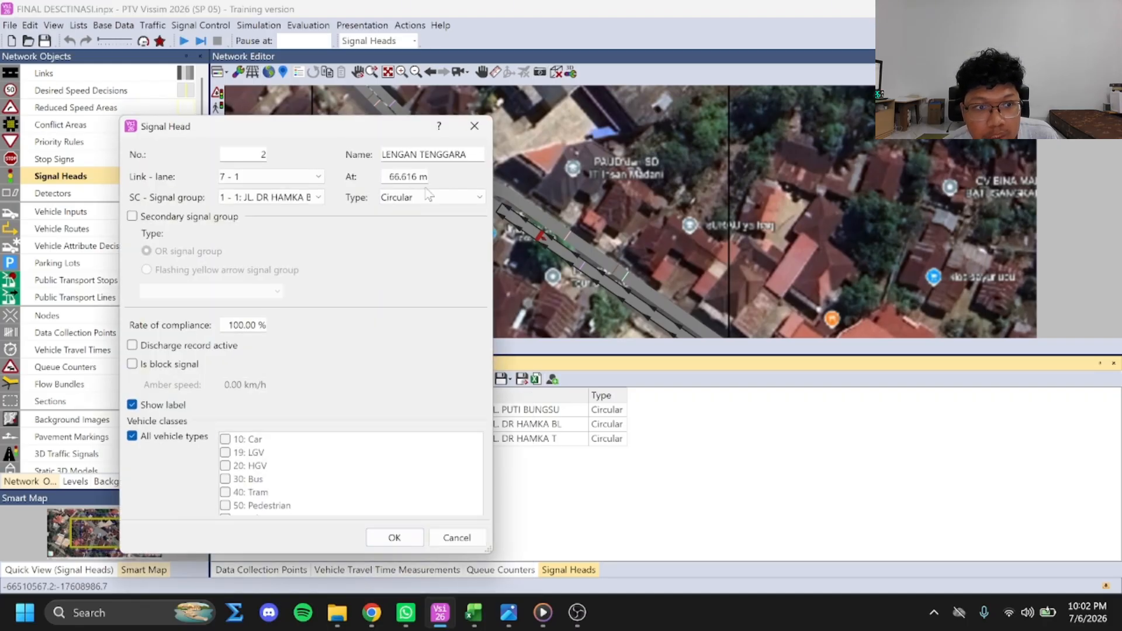
{"action": "left_click", "coordinate": [474, 125]}
{"action": "right_click", "coordinate": [334, 439]}
{"action": "left_click", "coordinate": [371, 495]}
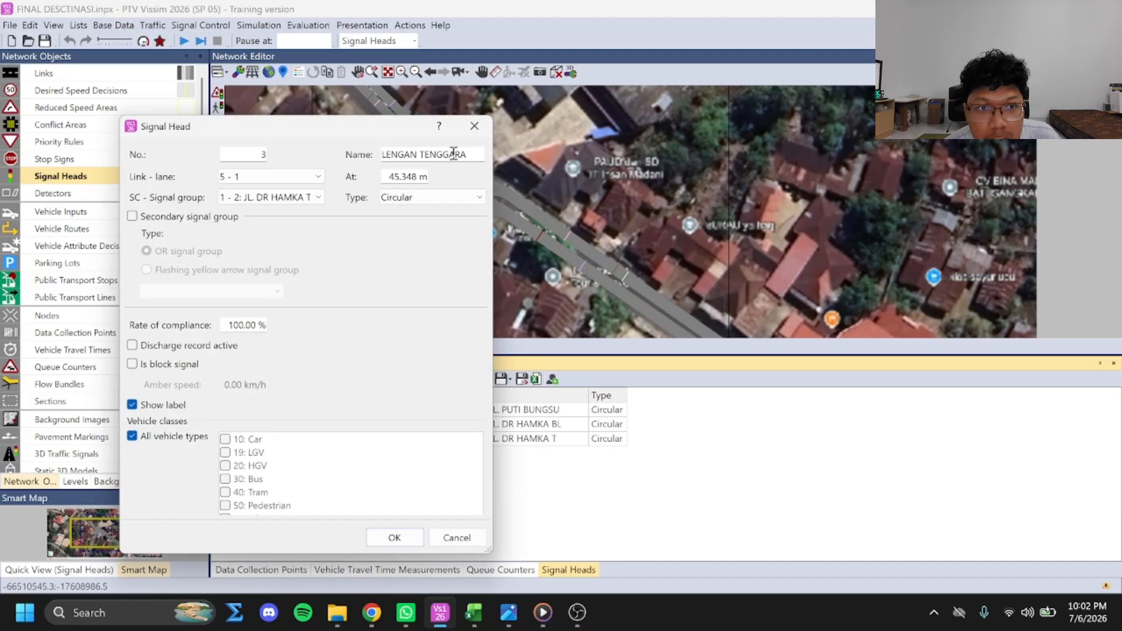
{"action": "left_click", "coordinate": [474, 126]}
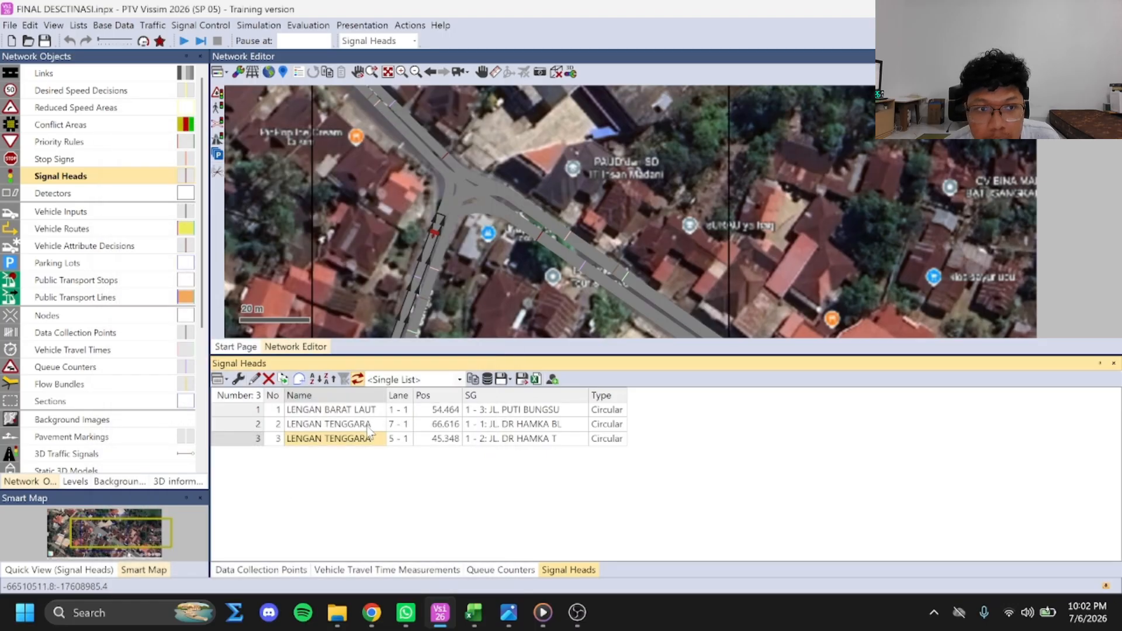
Rename signal head 3 on link 5 as LENGAN SELATAN
{"action": "left_click", "coordinate": [354, 439]}
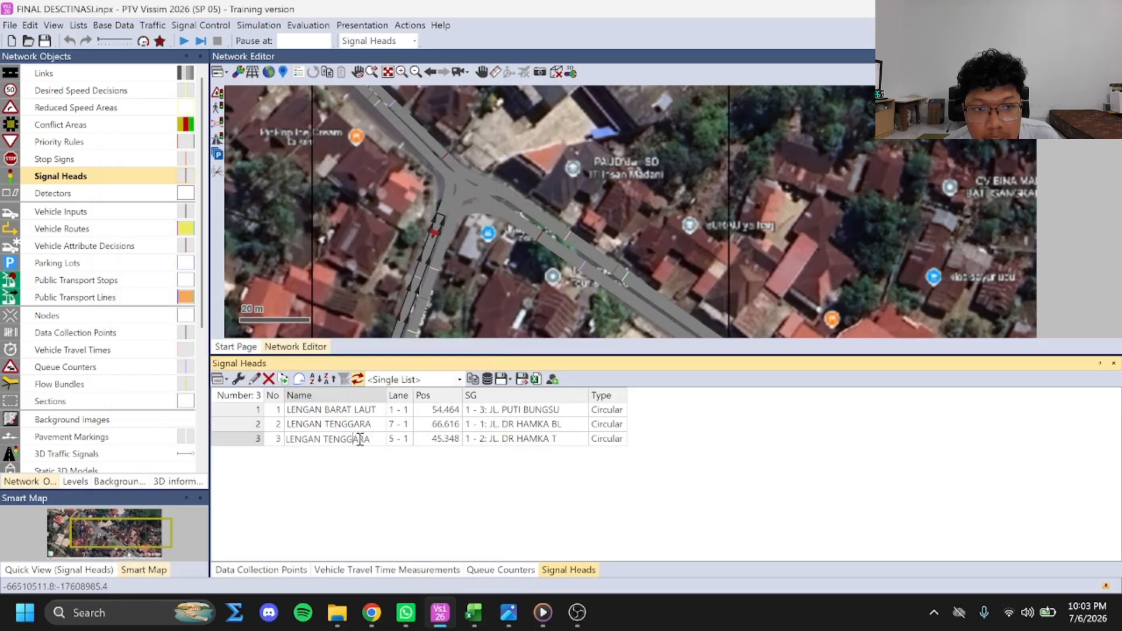
{"action": "type", "text": "SELATAN"}
{"action": "key", "text": "Return"}
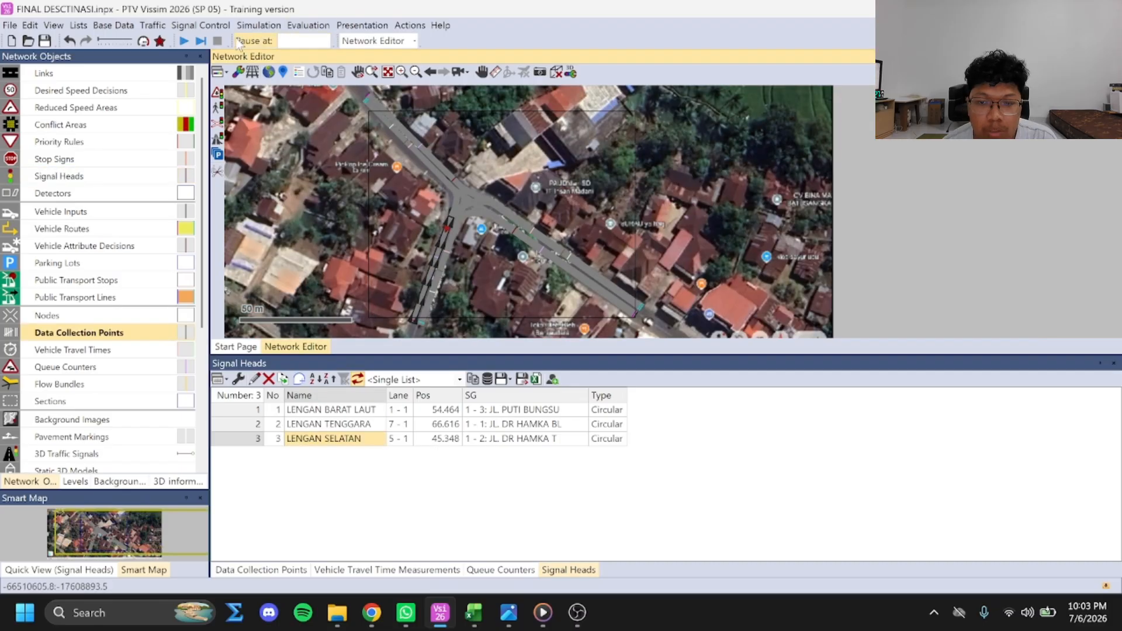
Run the continuous simulation and close the object lists to watch traffic across the whole junction in the network view
{"action": "left_click", "coordinate": [183, 39]}
{"action": "left_click", "coordinate": [596, 308]}
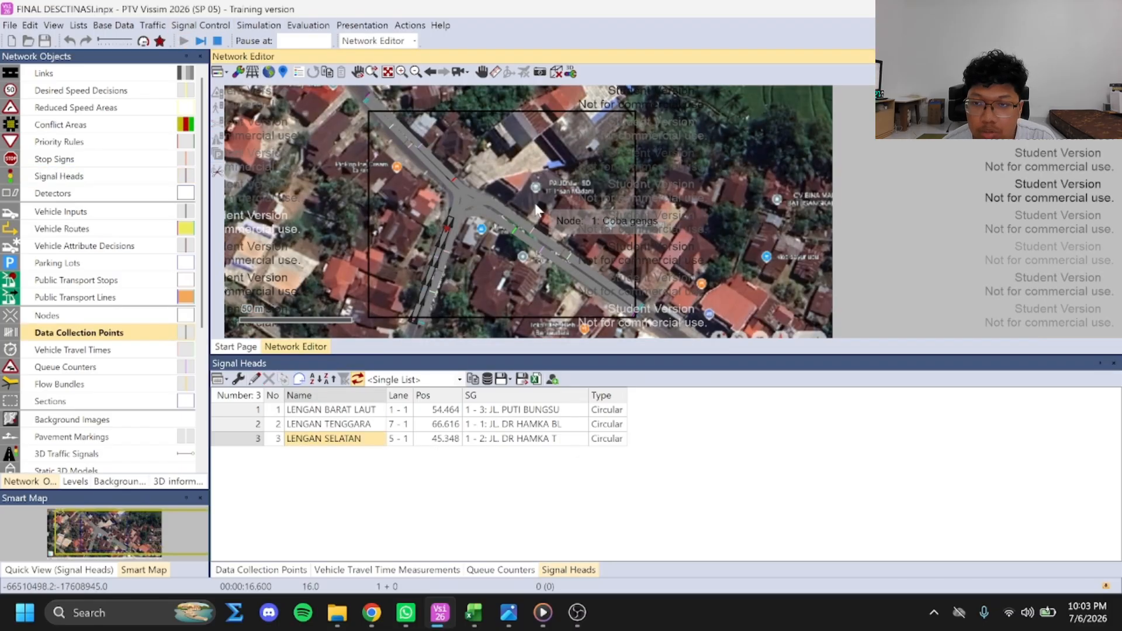
{"action": "left_click", "coordinate": [1114, 364]}
{"action": "left_click", "coordinate": [1115, 364]}
{"action": "left_click", "coordinate": [1115, 364]}
{"action": "left_click", "coordinate": [1115, 352]}
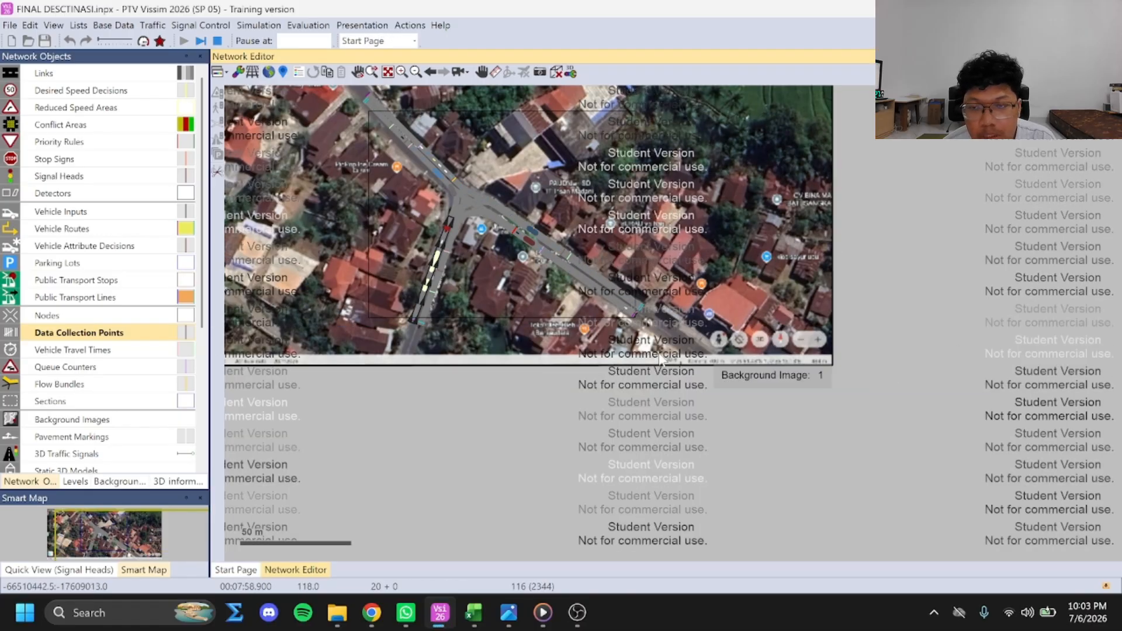
{"action": "left_click_drag", "start_coordinate": [622, 344], "coordinate": [729, 436]}
{"action": "key", "text": "Escape"}
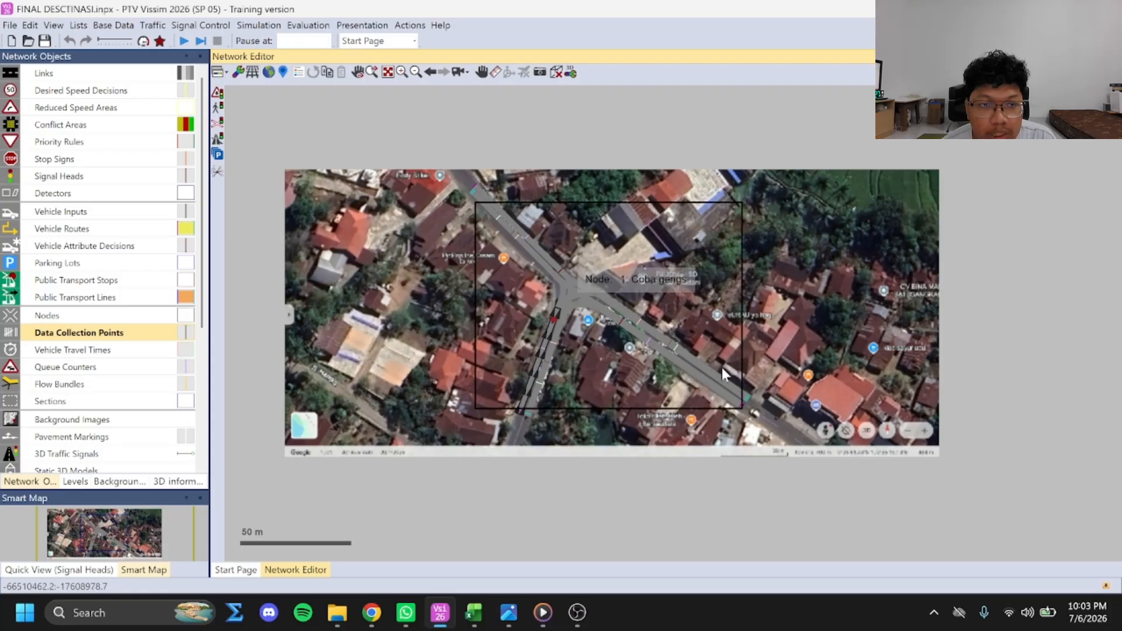
Open the data collection results and review the measurements for DR HAMKA BL, DR HAMKA T and PUTI BUNGSU
{"action": "left_click", "coordinate": [308, 25]}
{"action": "mouse_move", "coordinate": [320, 107]}
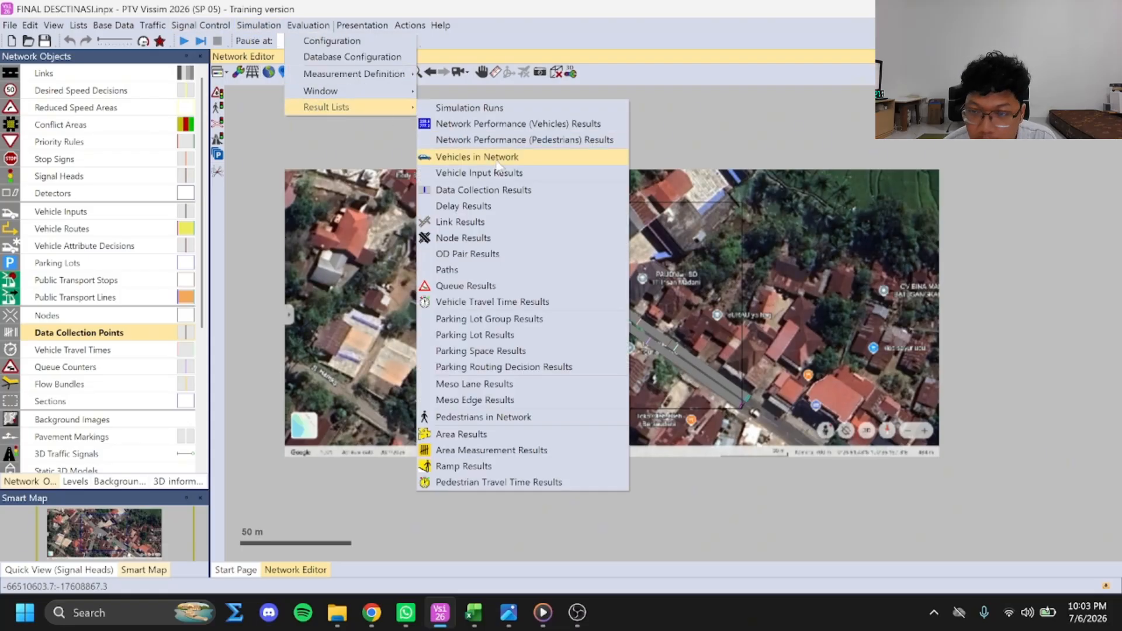
{"action": "left_click", "coordinate": [469, 194]}
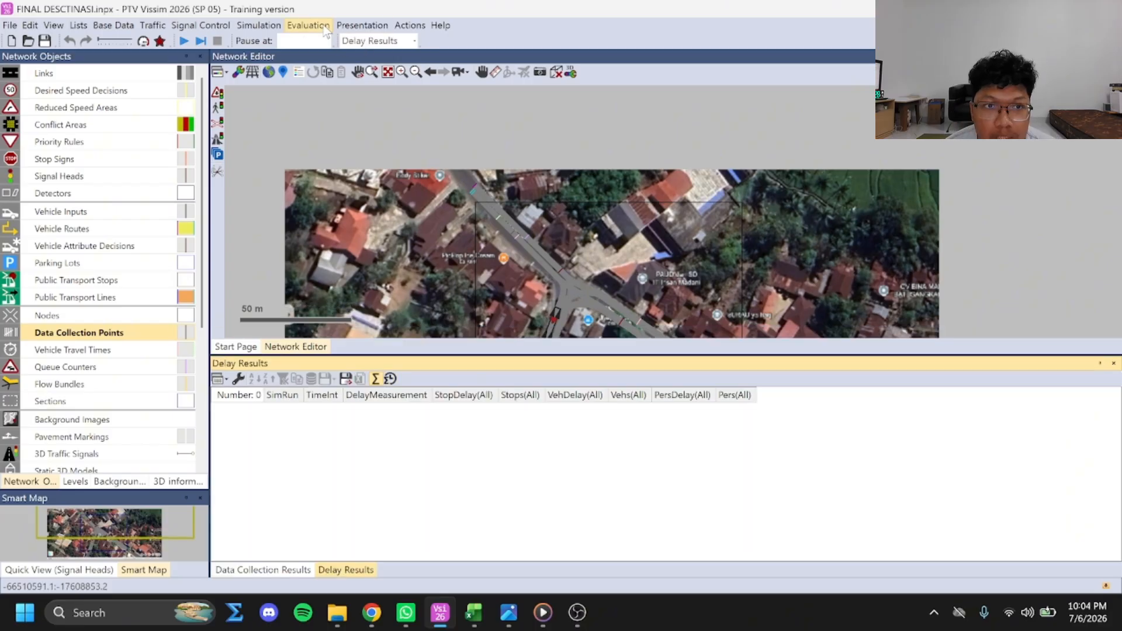
Open the node results and review each movement's queue lengths, level of service, delays, stops, emissions and fuel consumption
{"action": "left_click", "coordinate": [308, 25]}
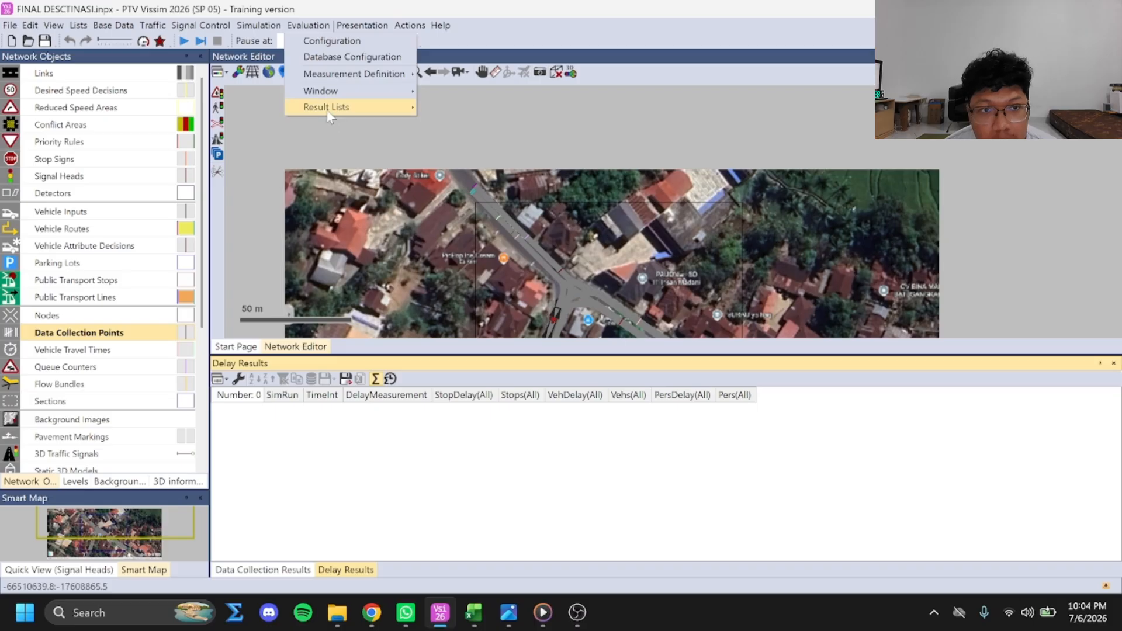
{"action": "mouse_move", "coordinate": [329, 109]}
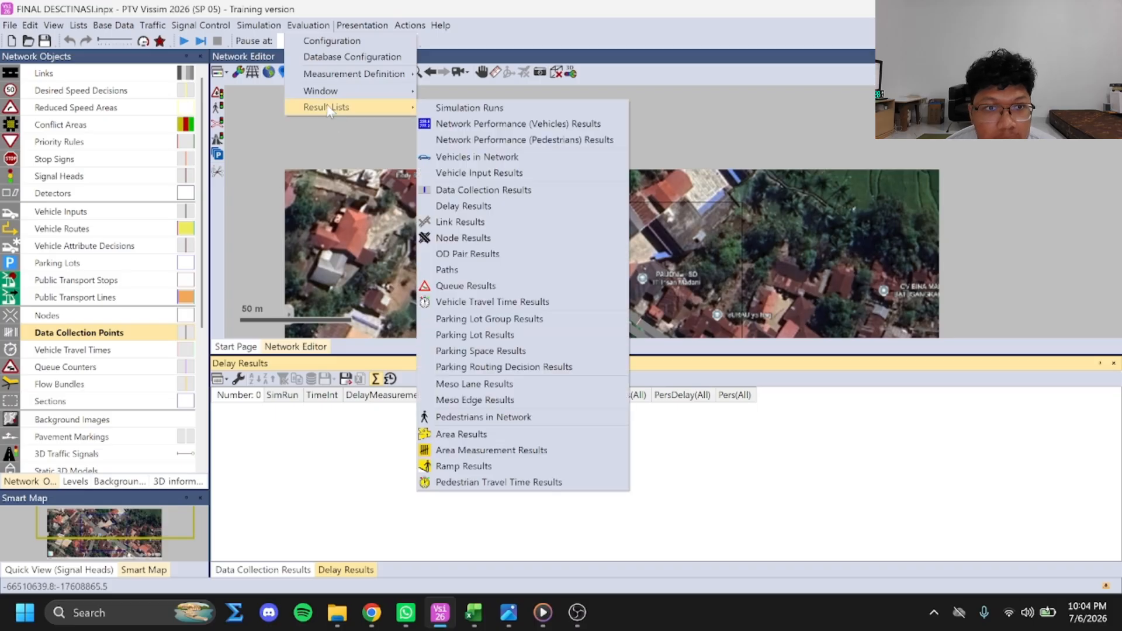
{"action": "left_click", "coordinate": [490, 238]}
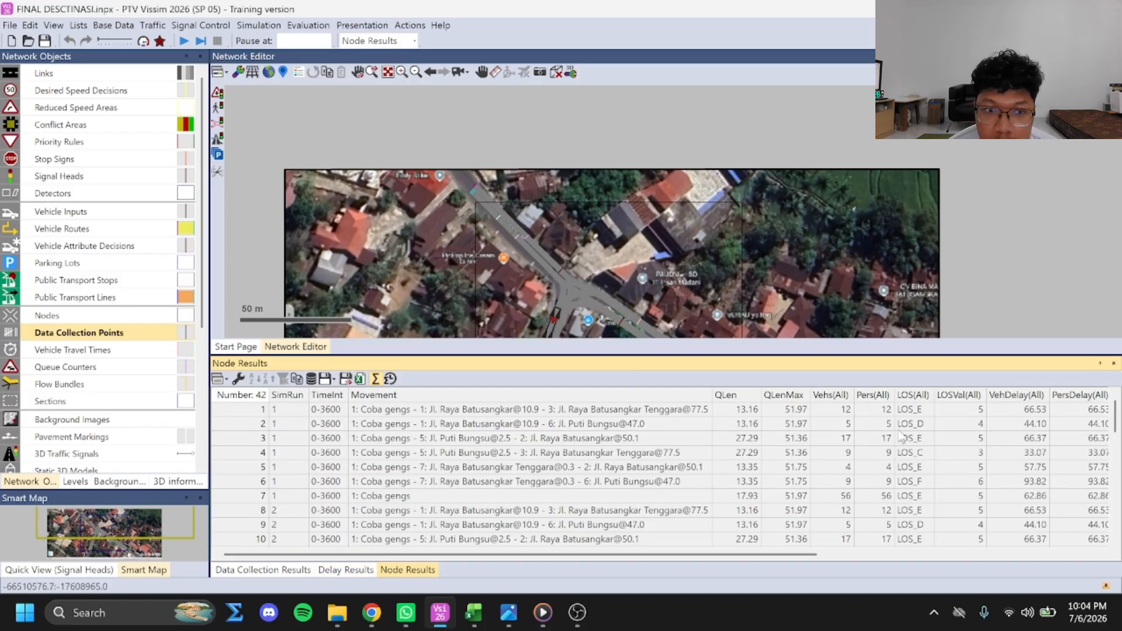
{"action": "left_click_drag", "start_coordinate": [793, 555], "coordinate": [883, 555]}
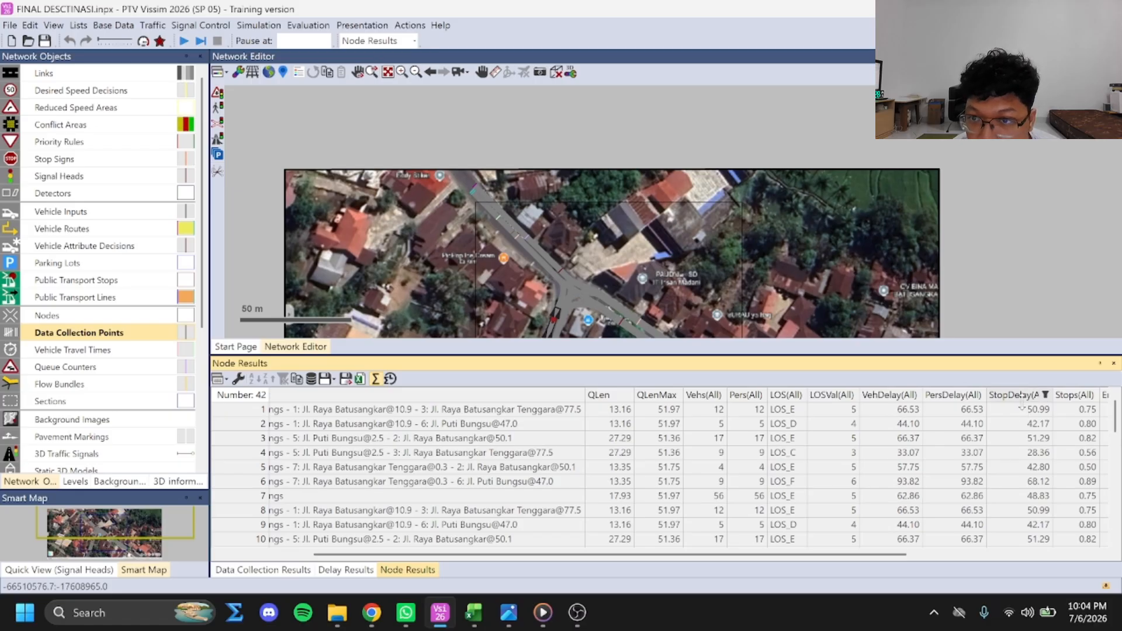
{"action": "left_click_drag", "start_coordinate": [841, 555], "coordinate": [1029, 560]}
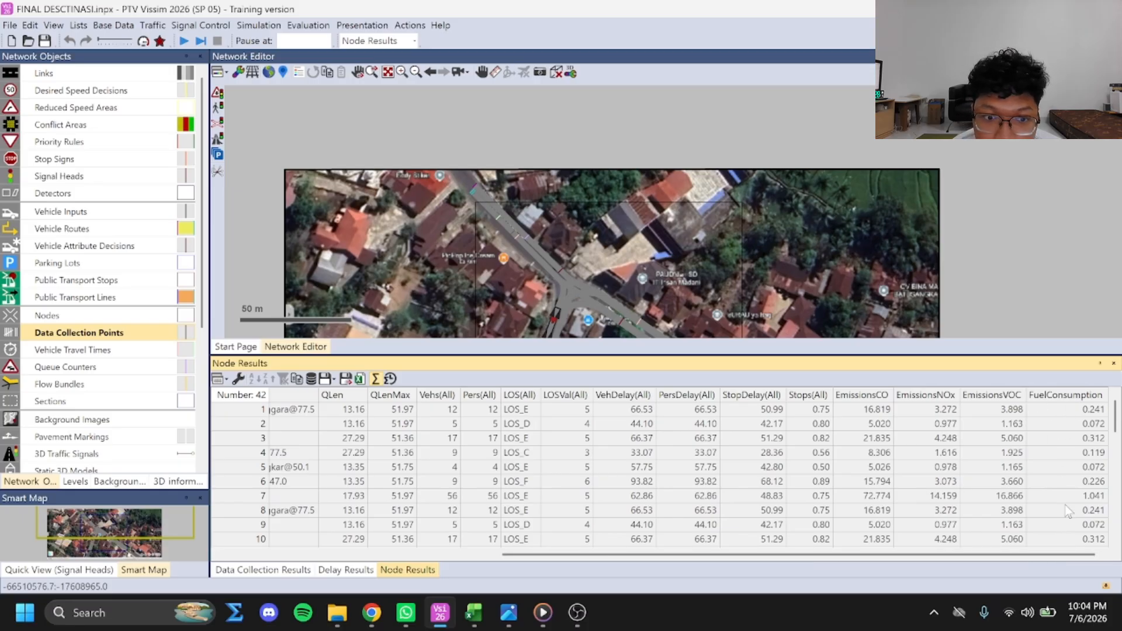
Open the link segment results to review density, delay, speed and volume, and open the queue results
{"action": "left_click", "coordinate": [308, 25]}
{"action": "mouse_move", "coordinate": [351, 107]}
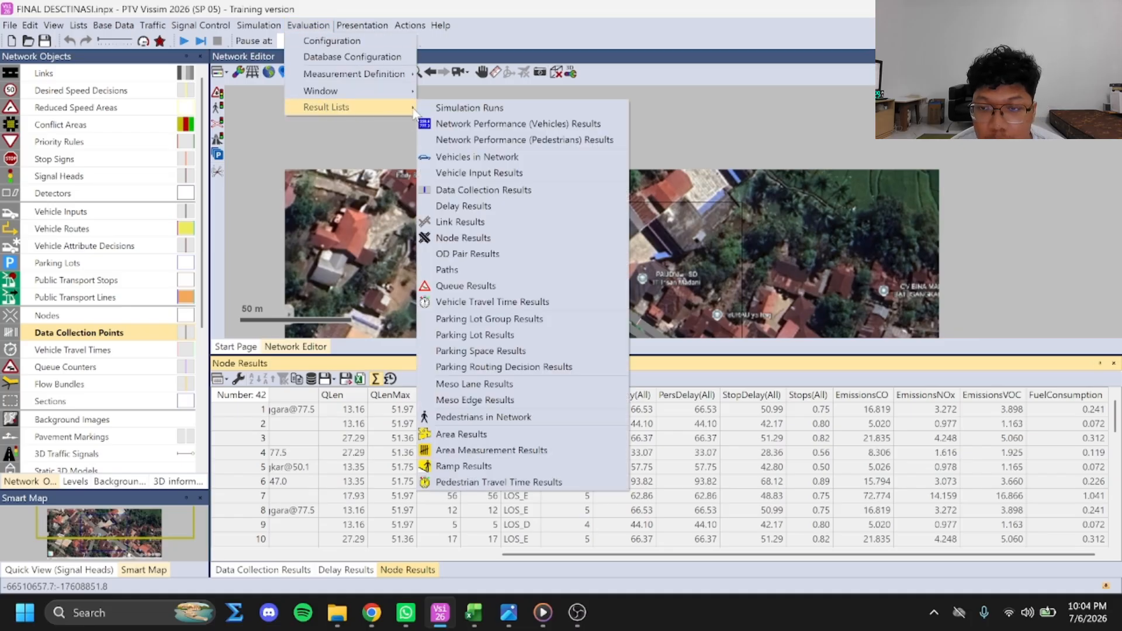
{"action": "left_click", "coordinate": [444, 223]}
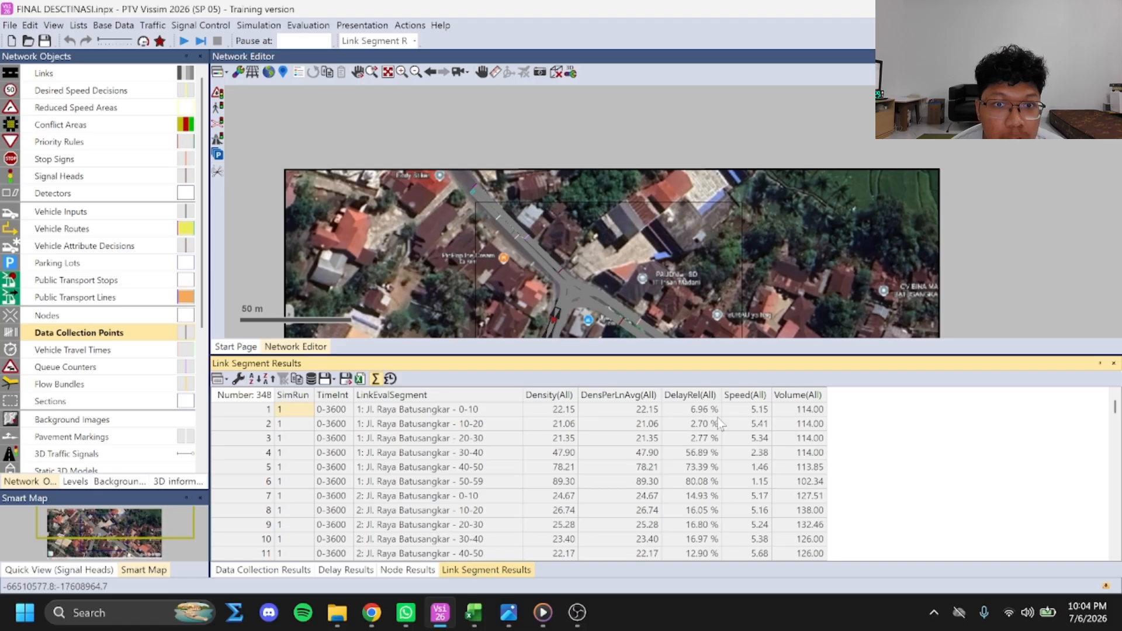
{"action": "left_click", "coordinate": [308, 25]}
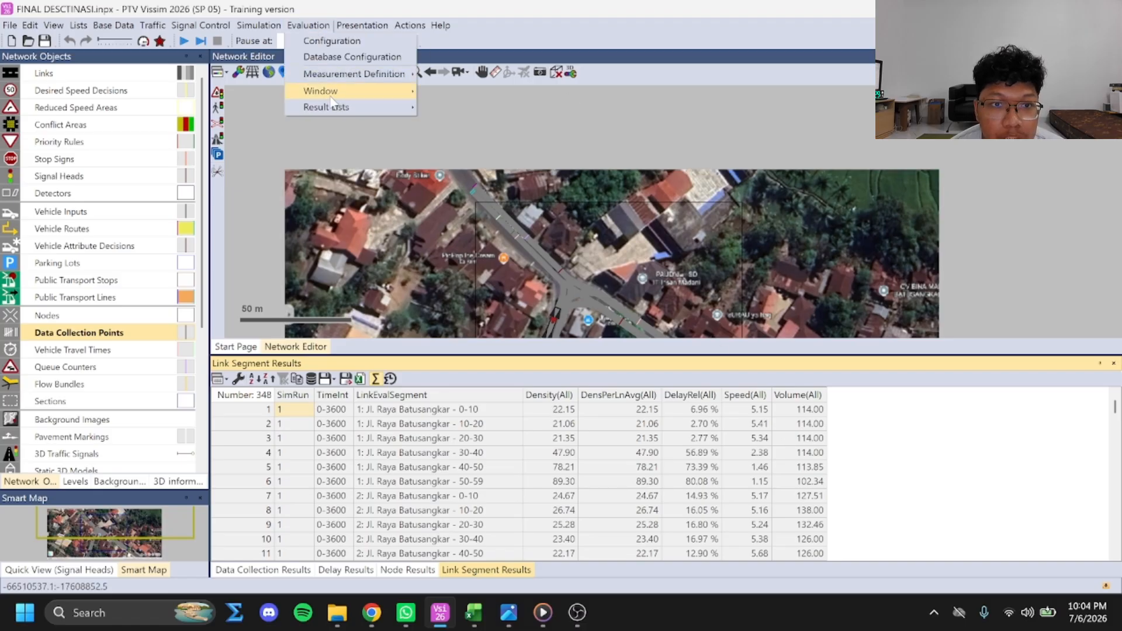
{"action": "mouse_move", "coordinate": [326, 107]}
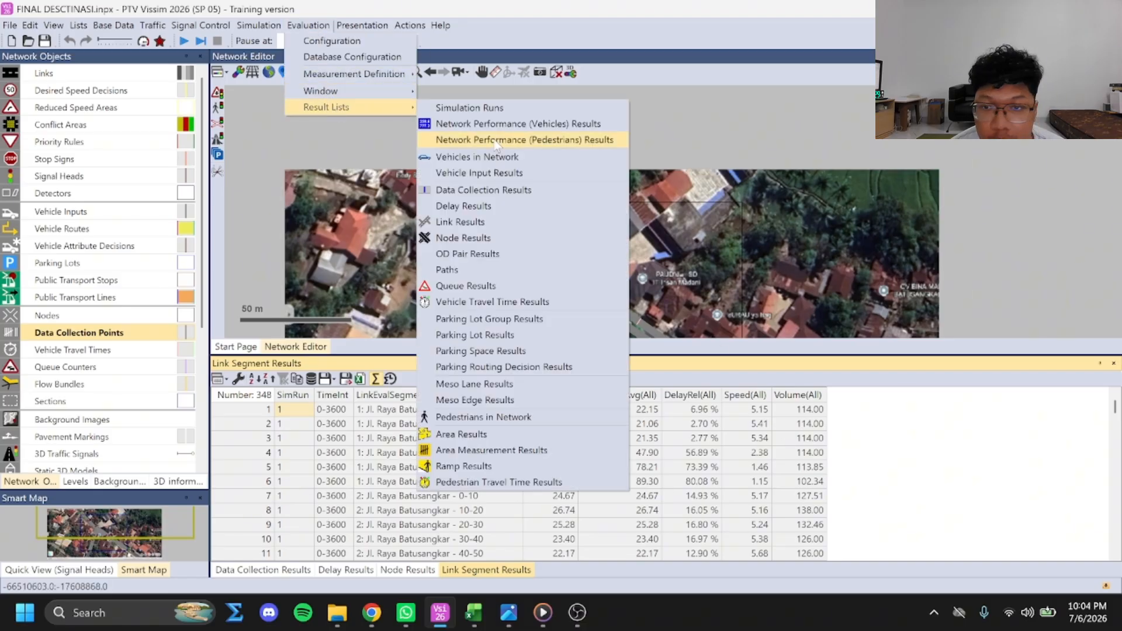
{"action": "left_click", "coordinate": [455, 287]}
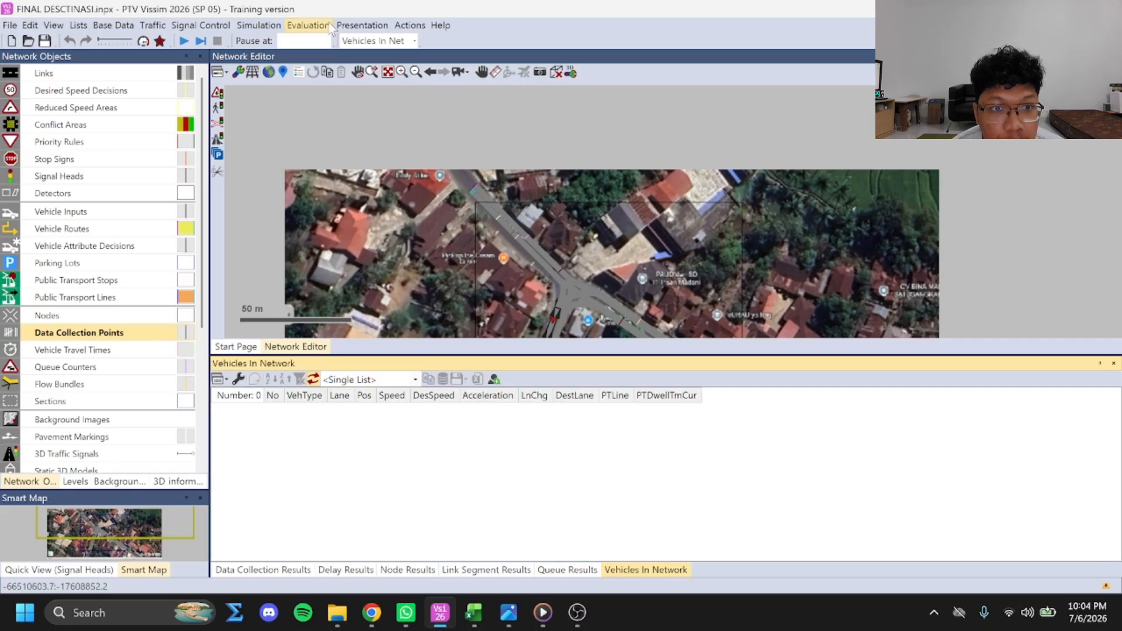
Open the vehicle network performance results and review all columns, including the average delay per vehicle
{"action": "left_click", "coordinate": [308, 25]}
{"action": "mouse_move", "coordinate": [326, 107]}
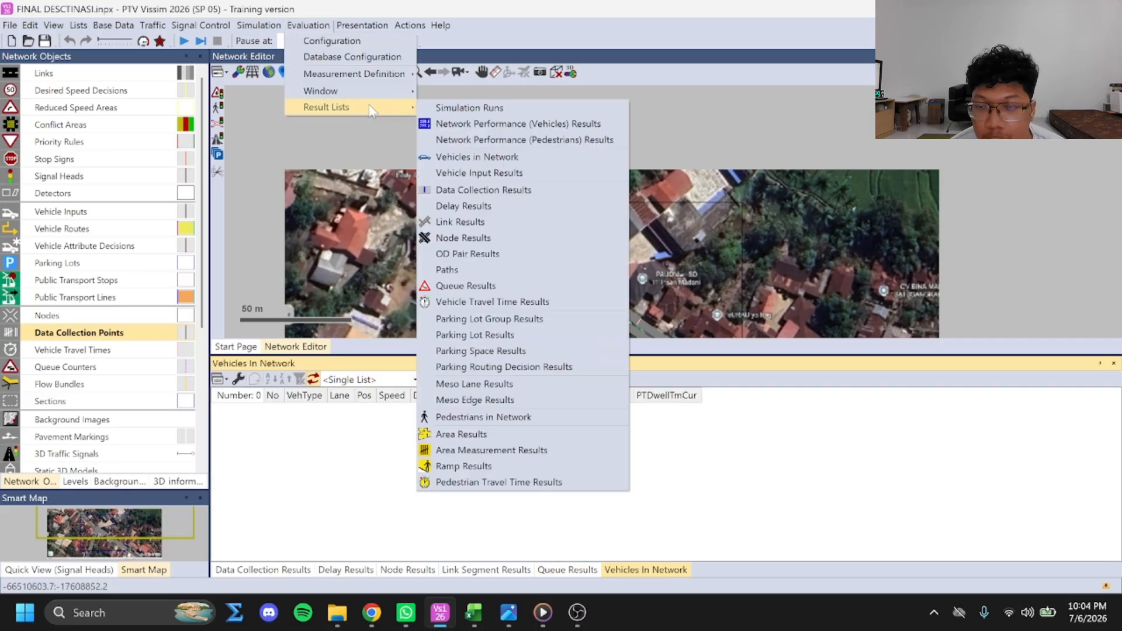
{"action": "left_click", "coordinate": [464, 125]}
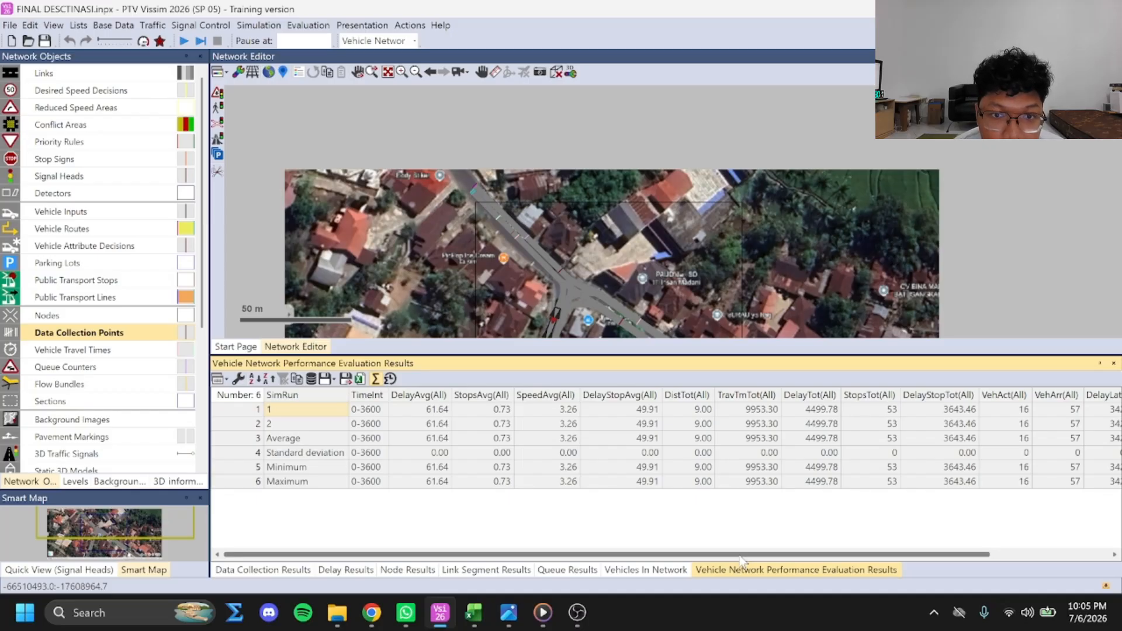
{"action": "left_click_drag", "start_coordinate": [742, 560], "coordinate": [904, 555]}
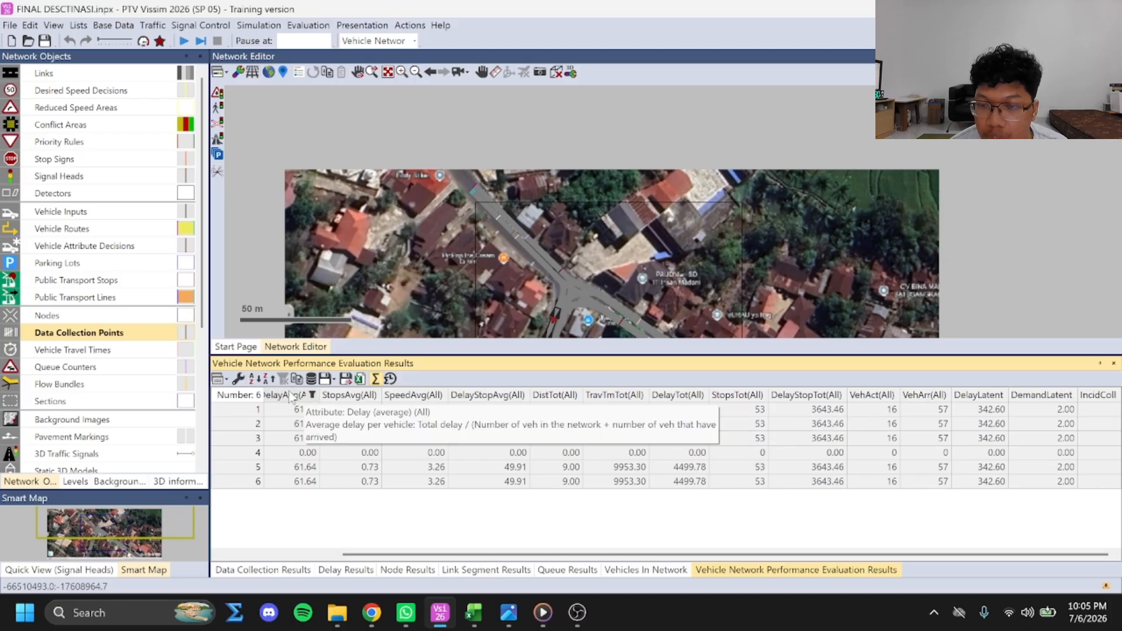
{"action": "left_click_drag", "start_coordinate": [625, 553], "coordinate": [466, 551]}
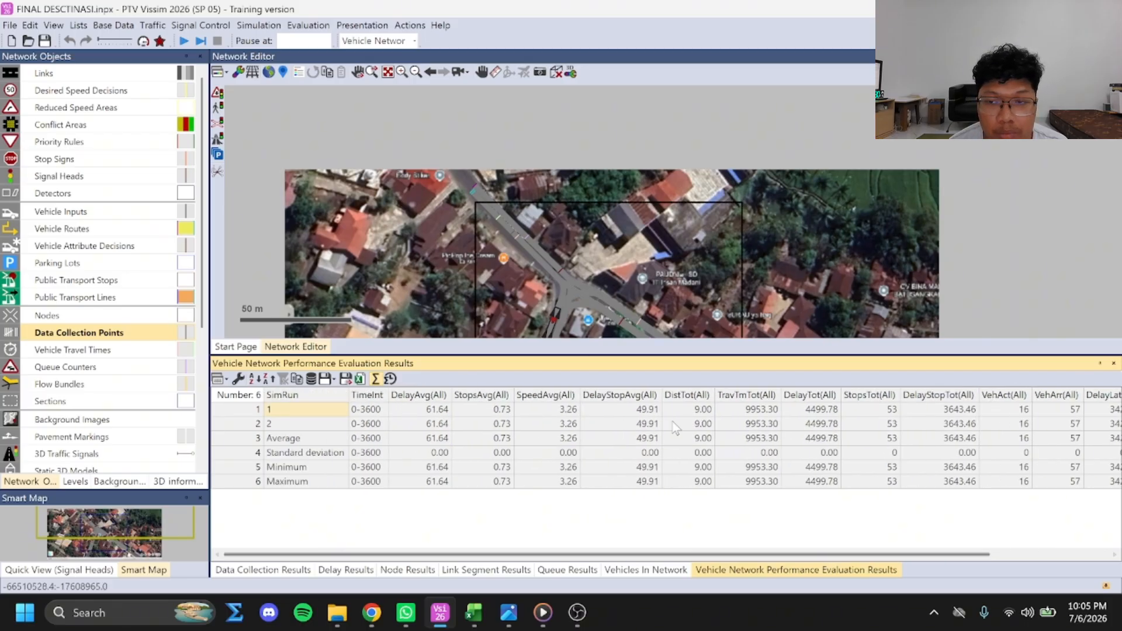
Check the simulation parameters for period, resolution, random seed, number of runs and speed without changing them
{"action": "left_click", "coordinate": [258, 26]}
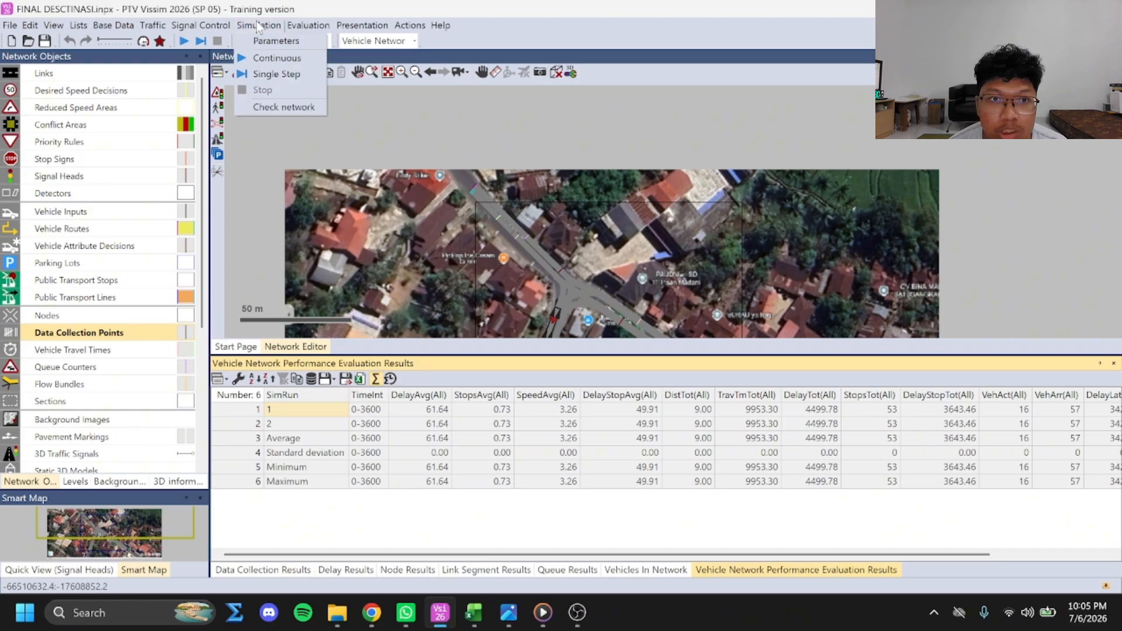
{"action": "left_click", "coordinate": [276, 41]}
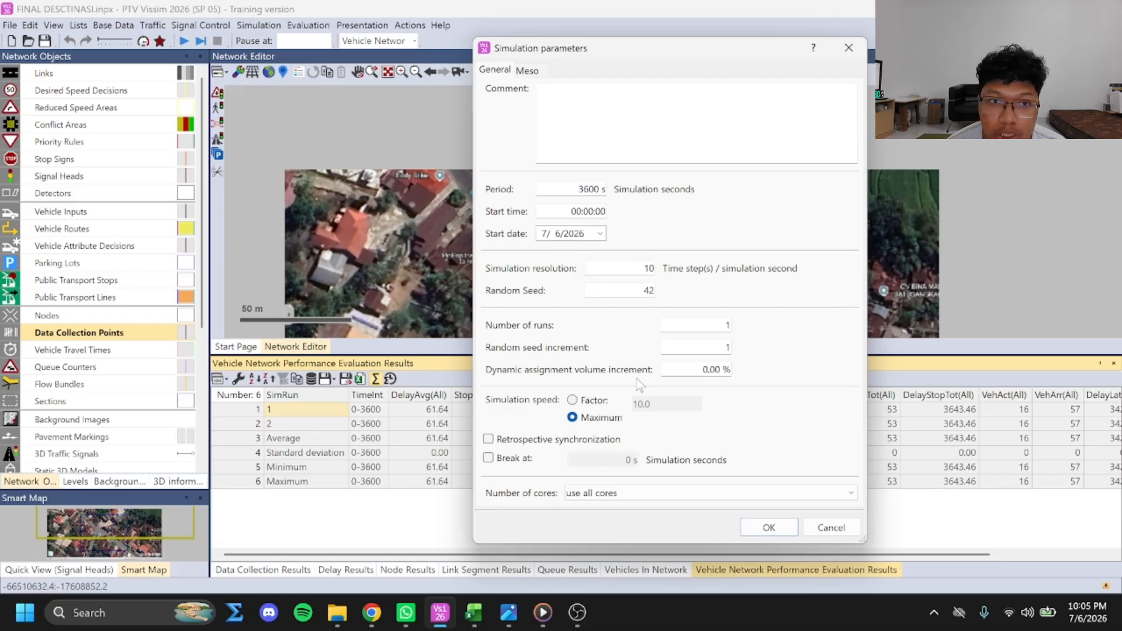
{"action": "left_click", "coordinate": [827, 526]}
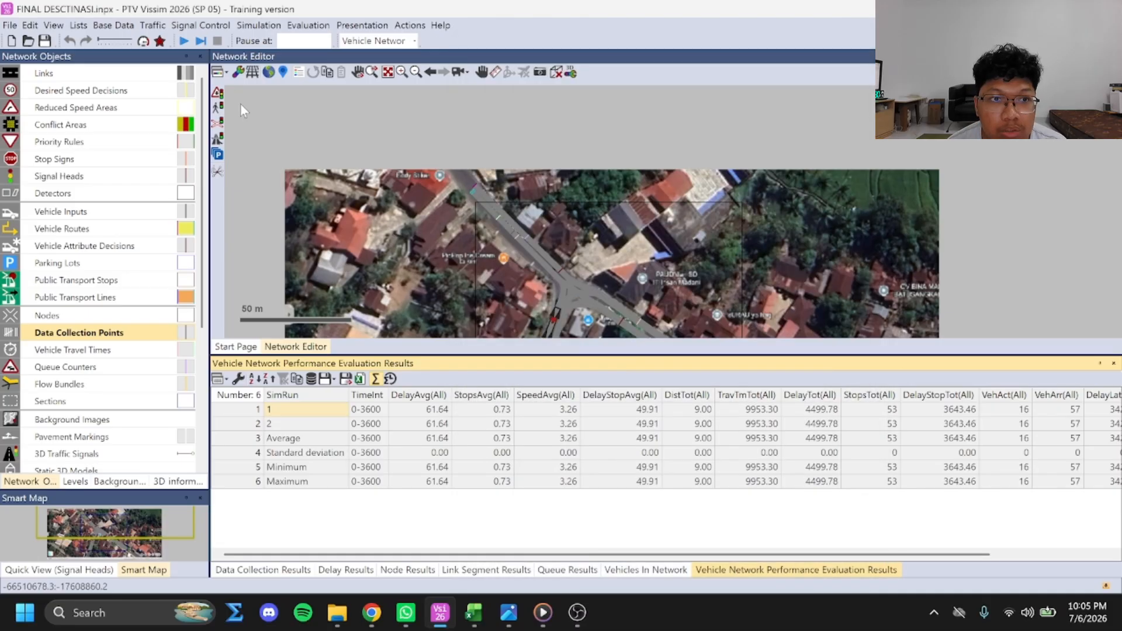
Open the signal controllers list and go through controller 1's signal groups JL. DR HAMKA BL, JL. DR HAMKA T and JL. PUTI BUNGSU
{"action": "left_click", "coordinate": [220, 25]}
{"action": "left_click", "coordinate": [246, 41]}
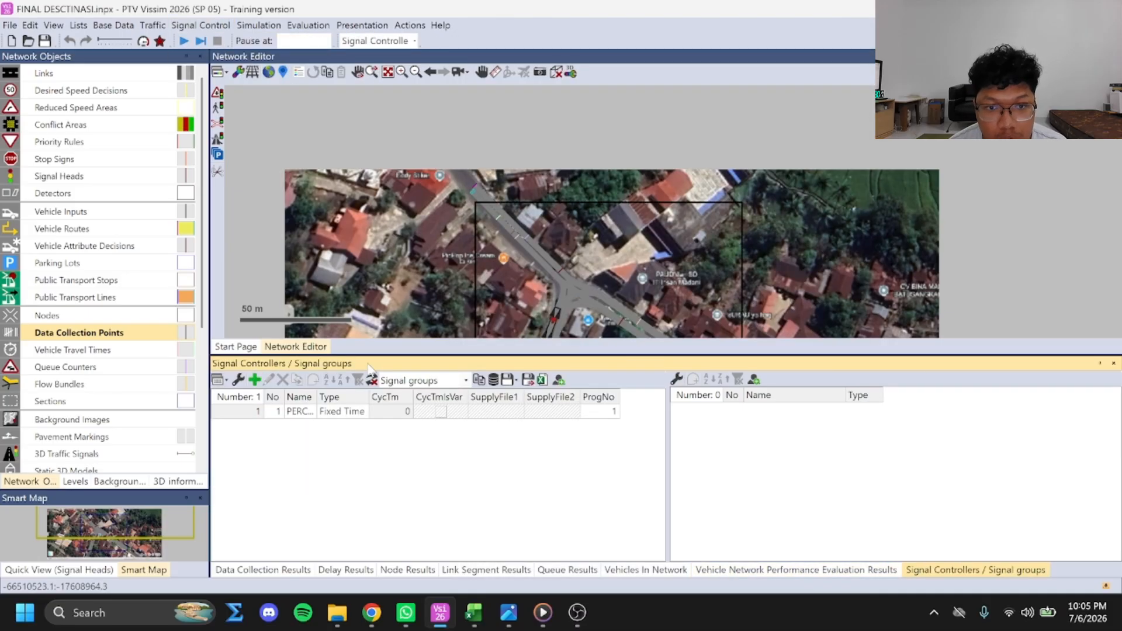
{"action": "left_click", "coordinate": [297, 411]}
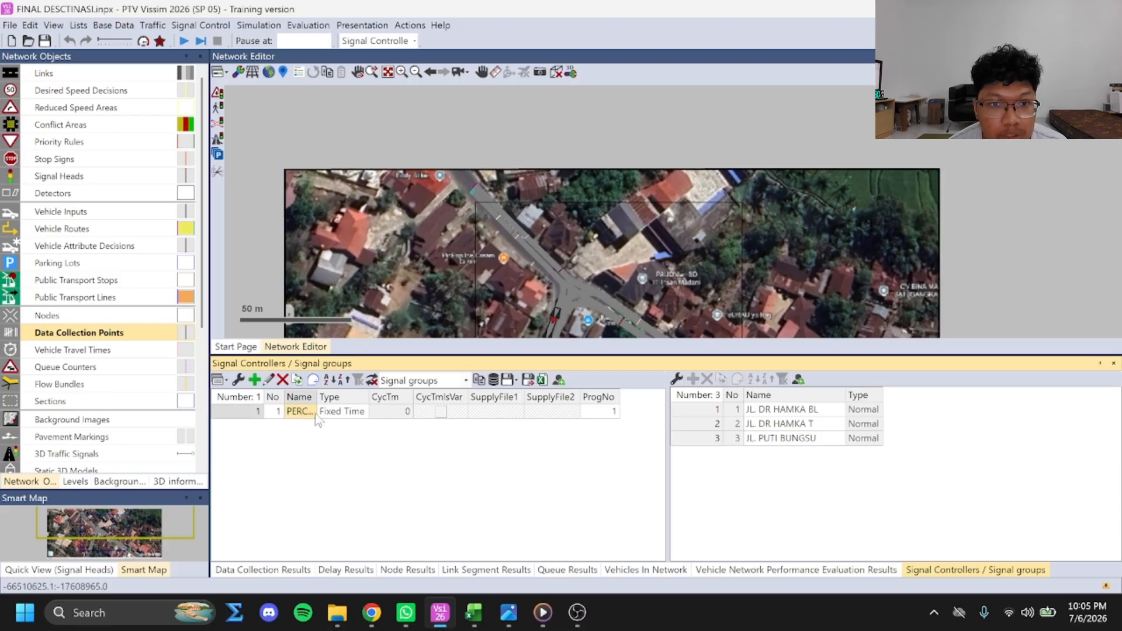
{"action": "left_click", "coordinate": [769, 411]}
{"action": "left_click", "coordinate": [772, 424]}
{"action": "left_click", "coordinate": [771, 439]}
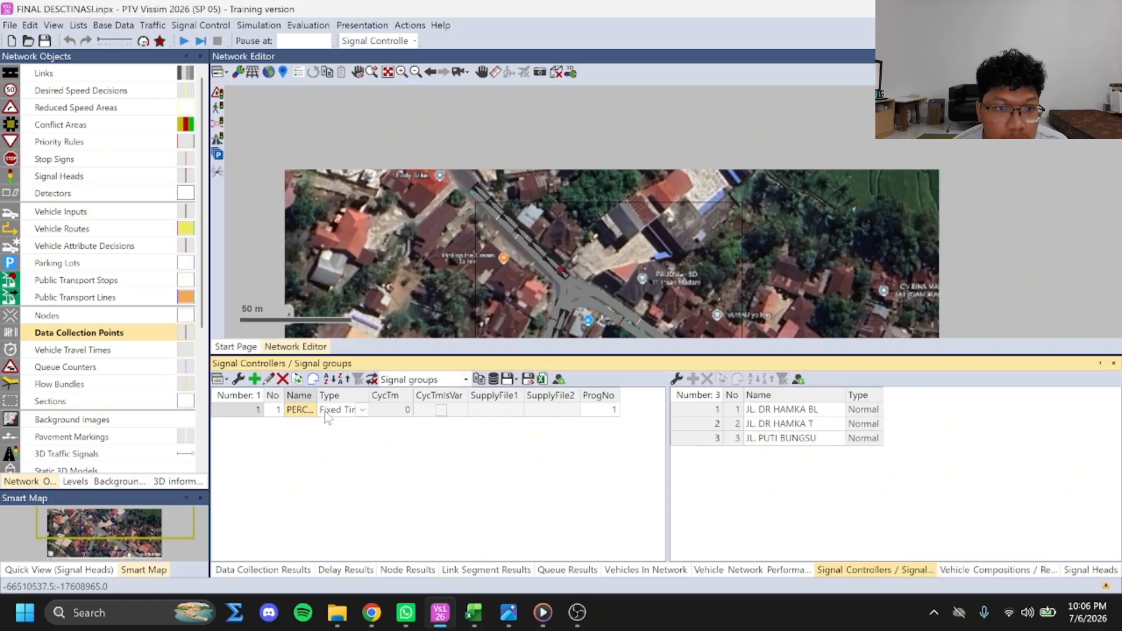
Open the controller data of signal controller 1, PERCOBAAN 1, for editing
{"action": "left_click", "coordinate": [303, 411]}
{"action": "left_click", "coordinate": [328, 412]}
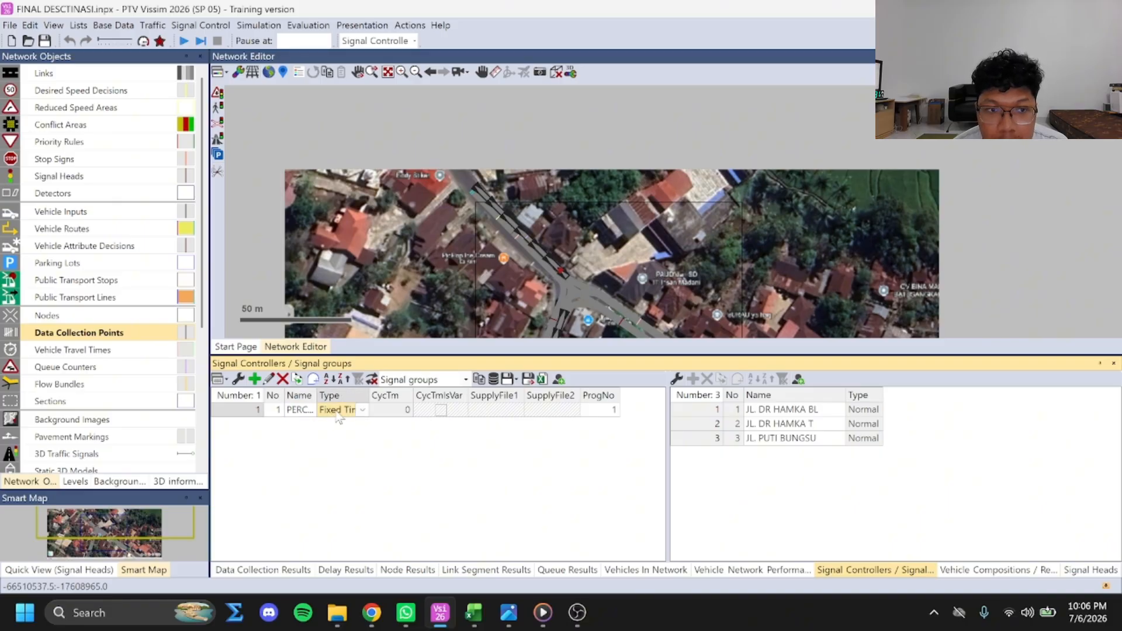
{"action": "right_click", "coordinate": [337, 412]}
{"action": "left_click", "coordinate": [359, 444]}
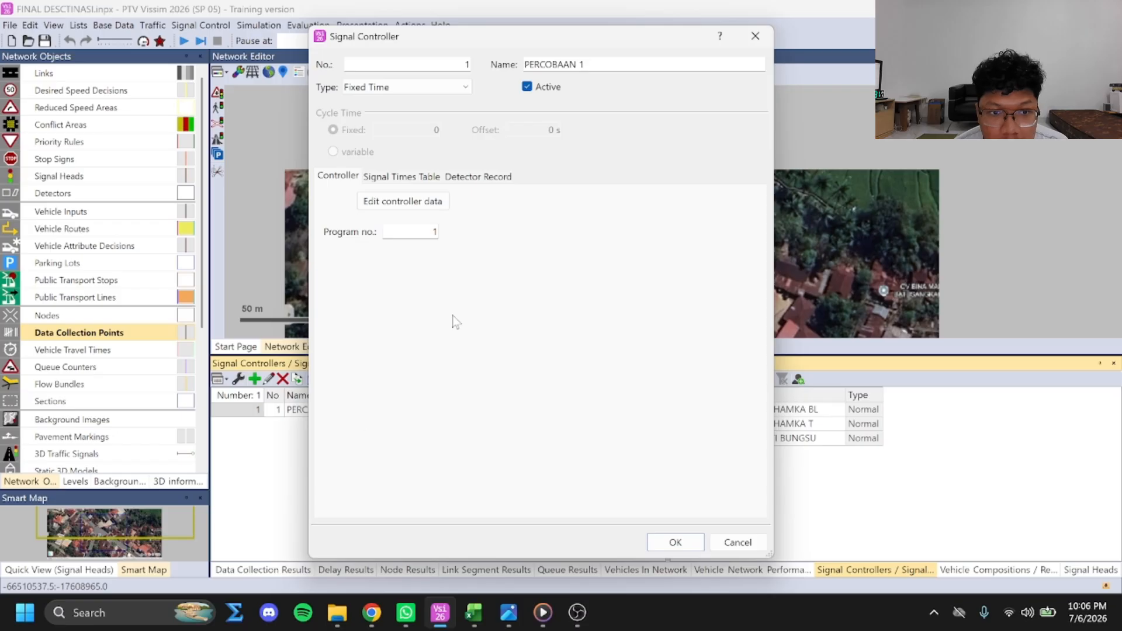
{"action": "left_click", "coordinate": [418, 201]}
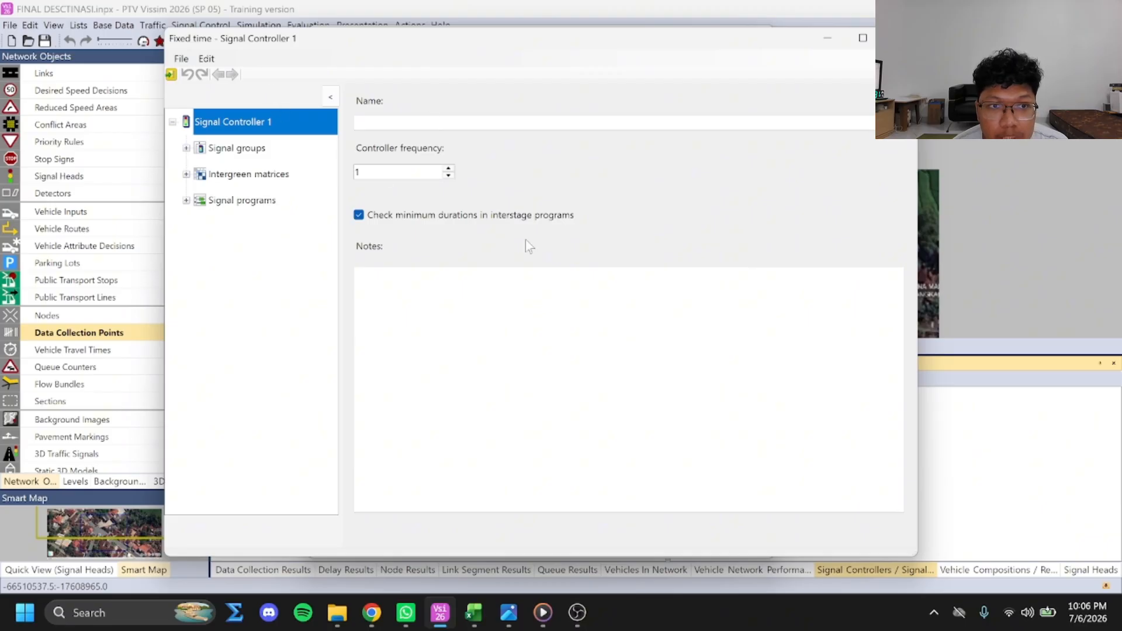
Review the default sequence and minimum durations of signal groups JL. DR HAMKA BL, JL. DR HAMKA T and JL. PUTI BUNGSU
{"action": "left_click", "coordinate": [249, 149]}
{"action": "left_click", "coordinate": [187, 149]}
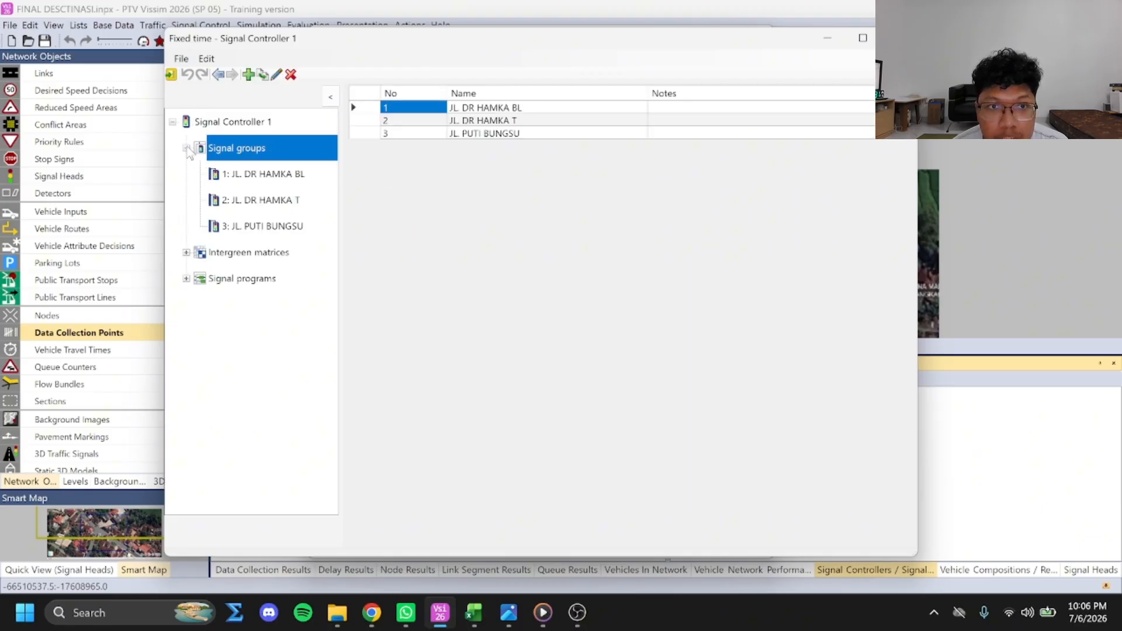
{"action": "left_click", "coordinate": [266, 177]}
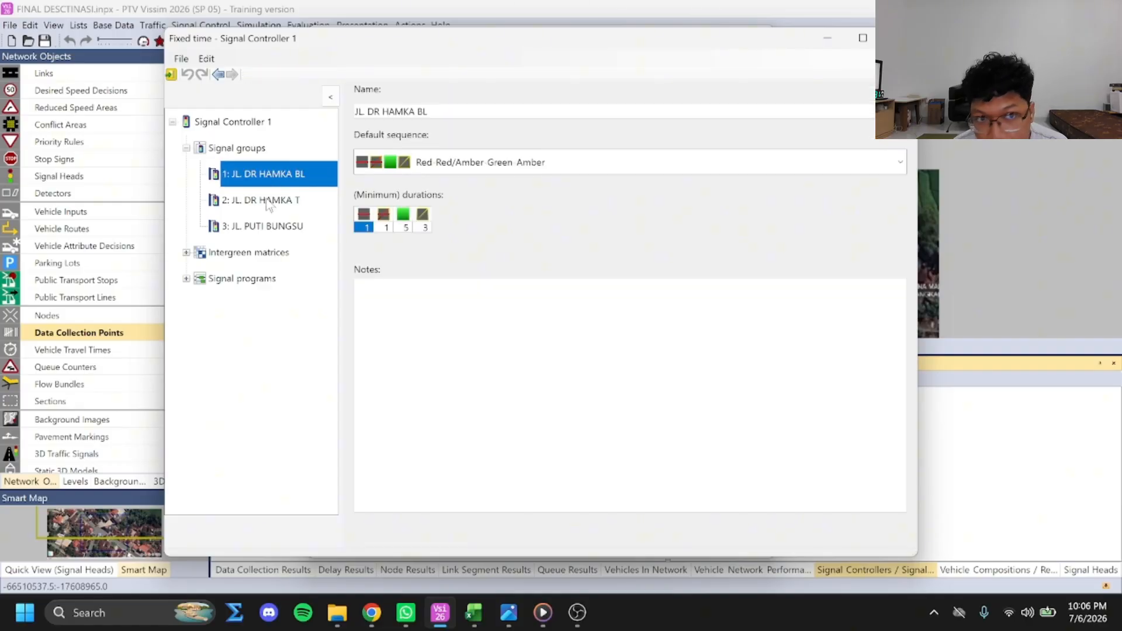
{"action": "left_click", "coordinate": [268, 202]}
{"action": "left_click", "coordinate": [269, 226]}
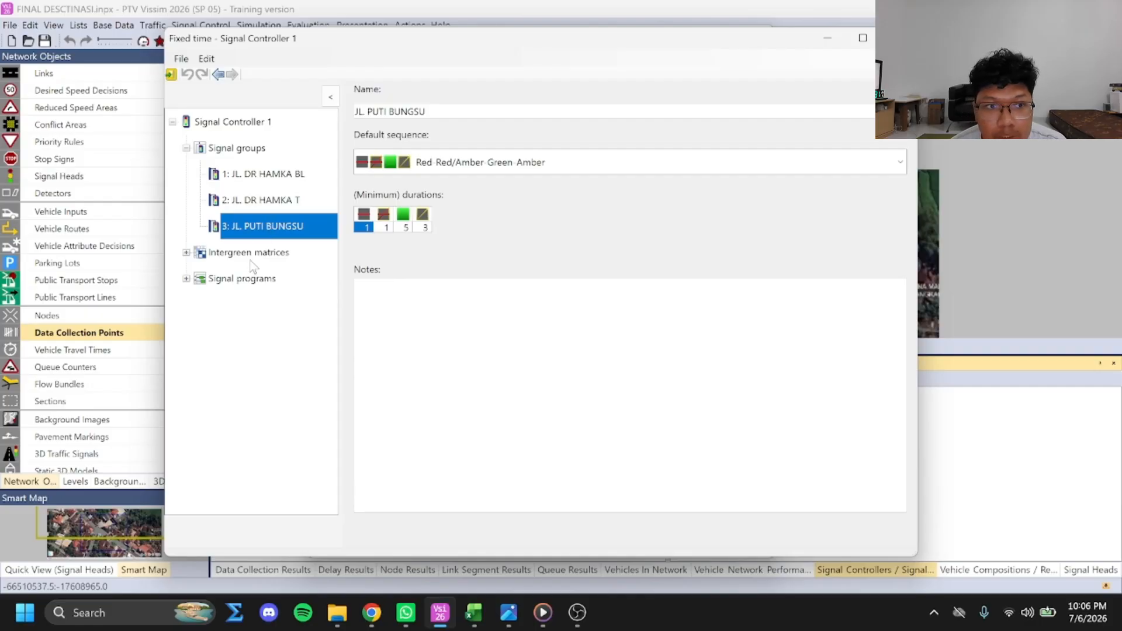
Check Intergreen matrix 1, and open the SIMPANG BERSINYAL signal program to examine its cycle time and green phases
{"action": "left_click", "coordinate": [187, 253]}
{"action": "left_click", "coordinate": [236, 279]}
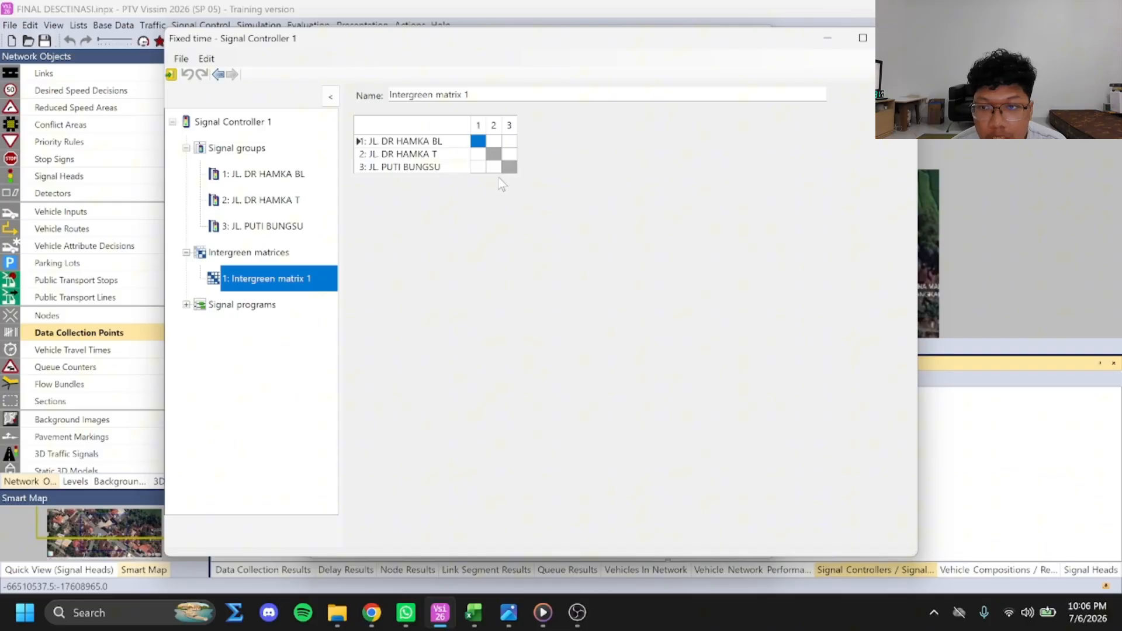
{"action": "left_click", "coordinate": [257, 305]}
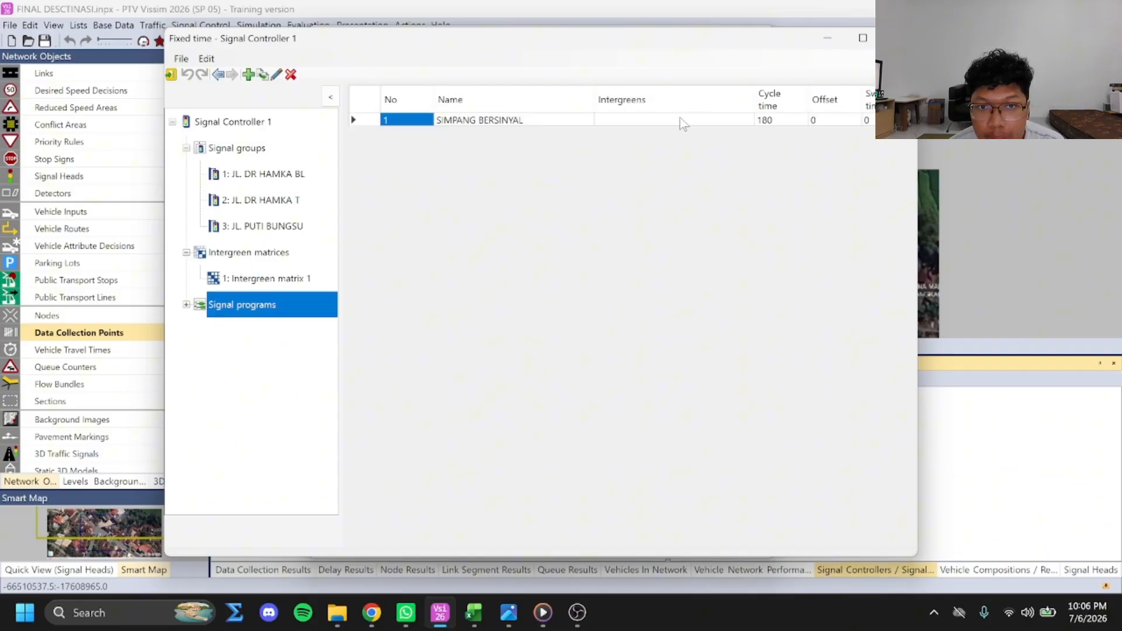
{"action": "double_click", "coordinate": [262, 298]}
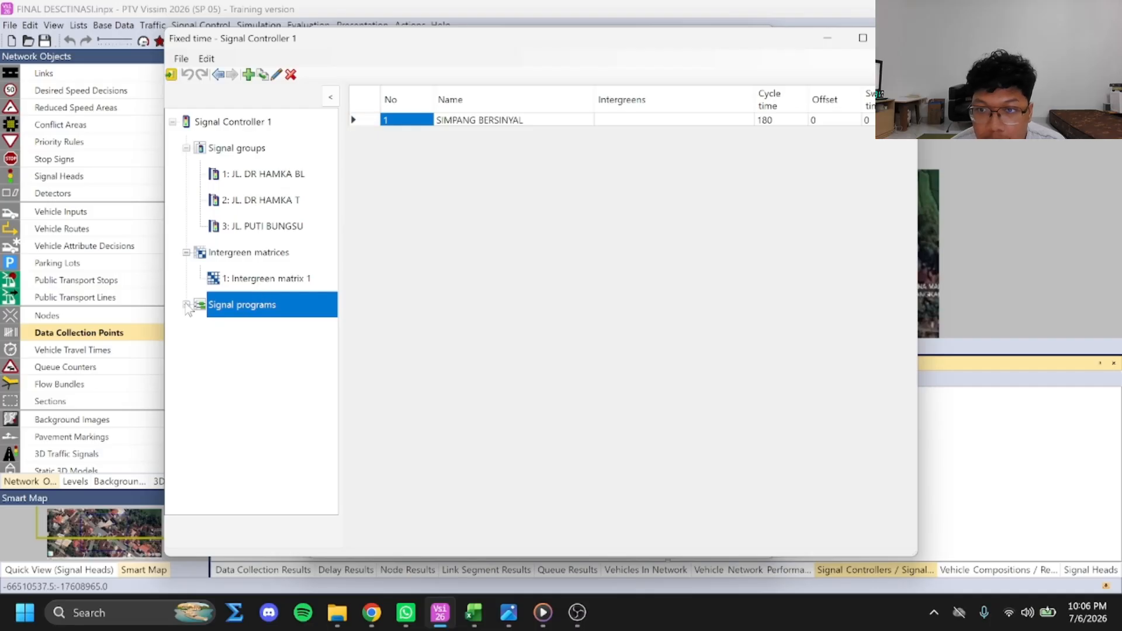
{"action": "left_click", "coordinate": [257, 331]}
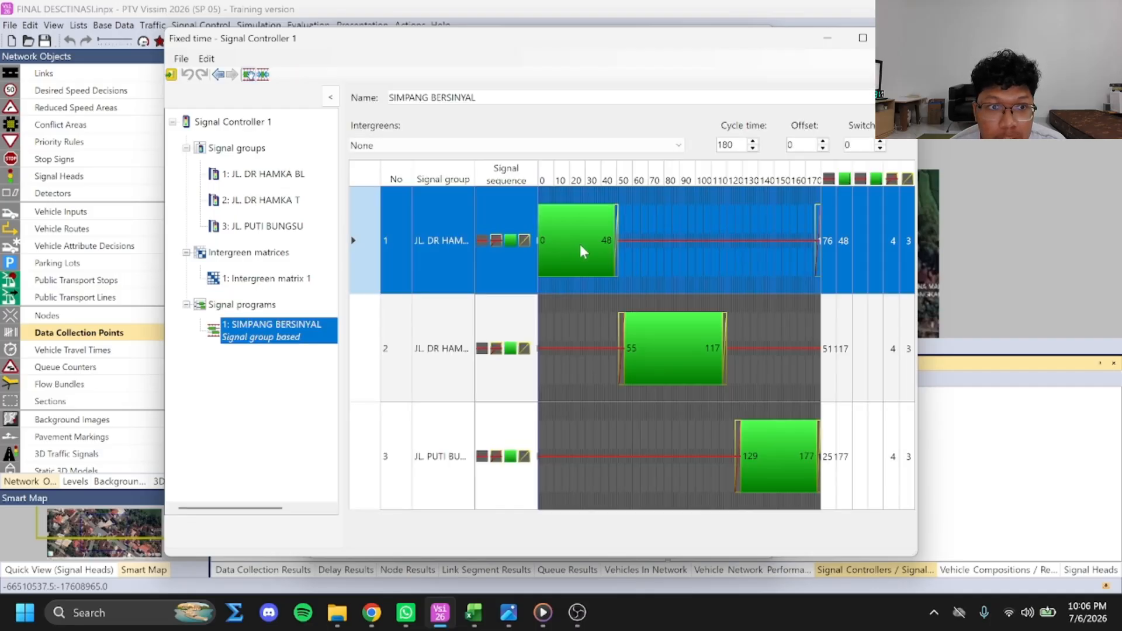